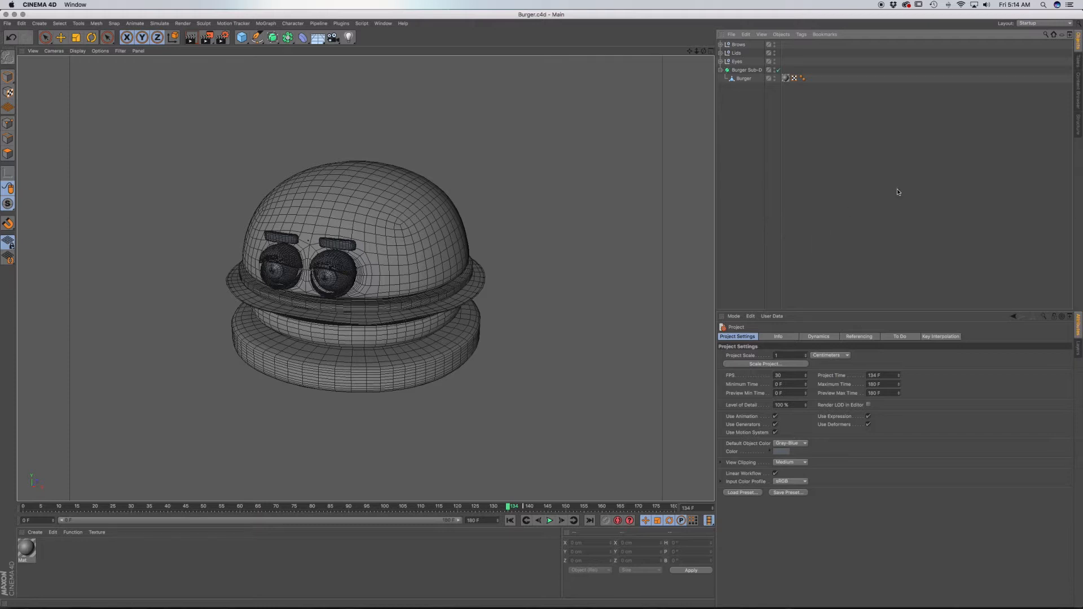
# Step: Switch to the BP - 3D Paint layout and display the texture view
pyautogui.click(1036, 24)
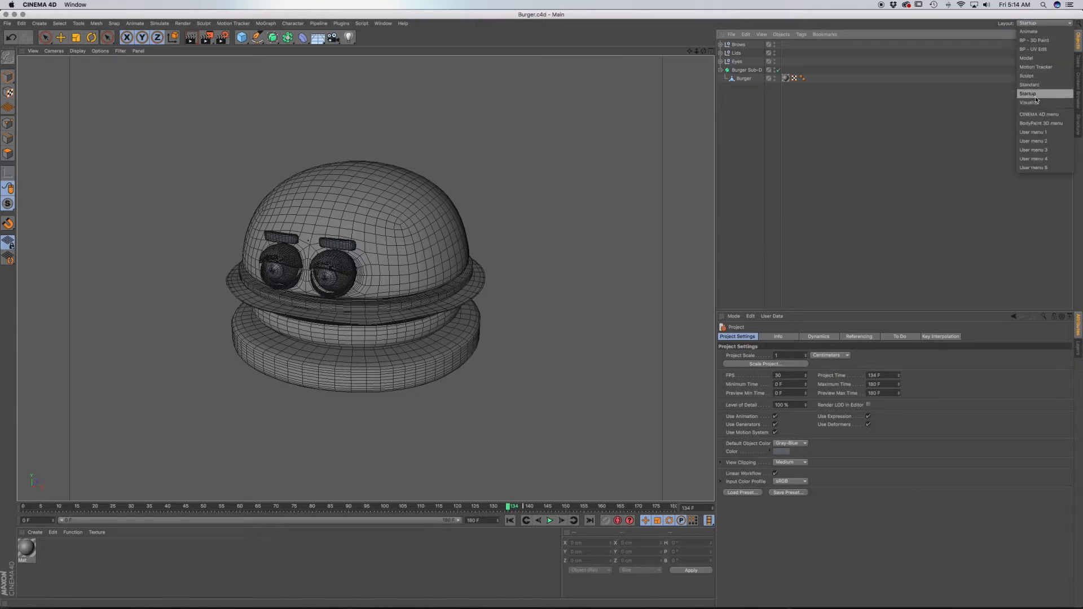
pyautogui.click(1038, 40)
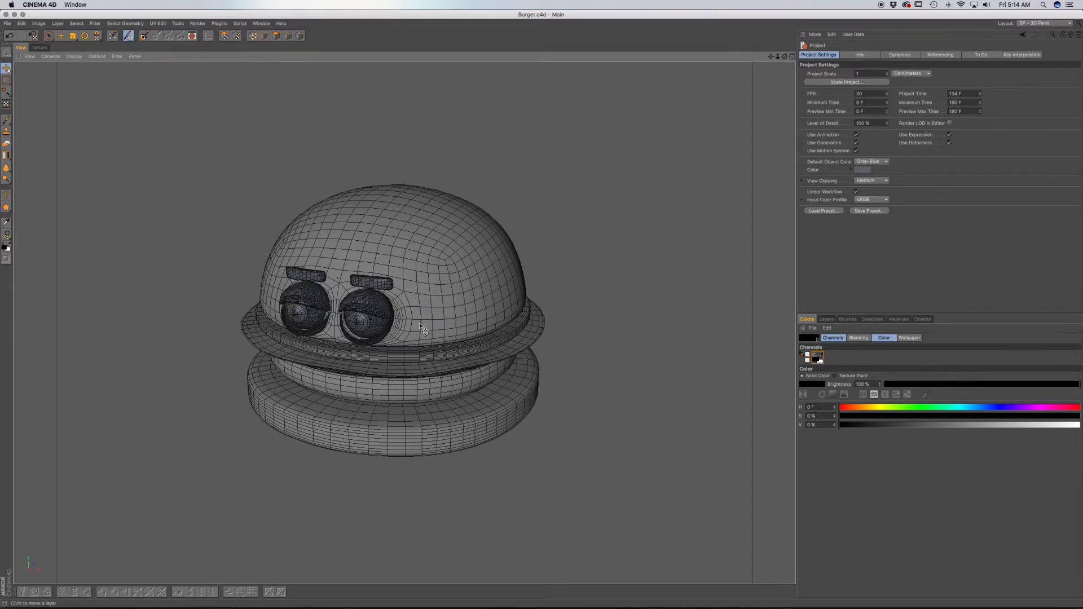
pyautogui.click(40, 47)
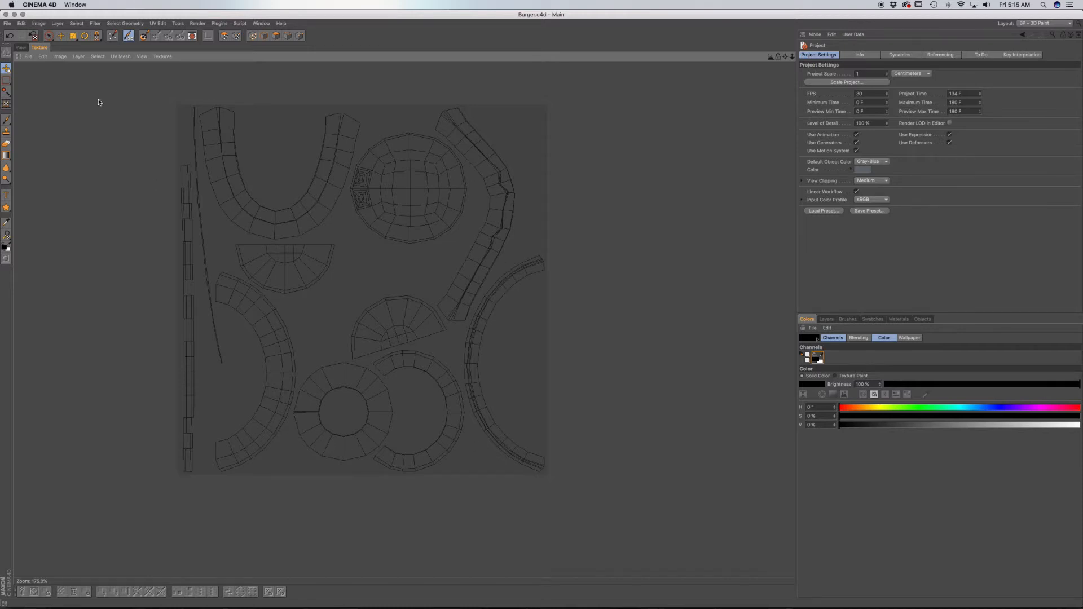
pyautogui.click(120, 56)
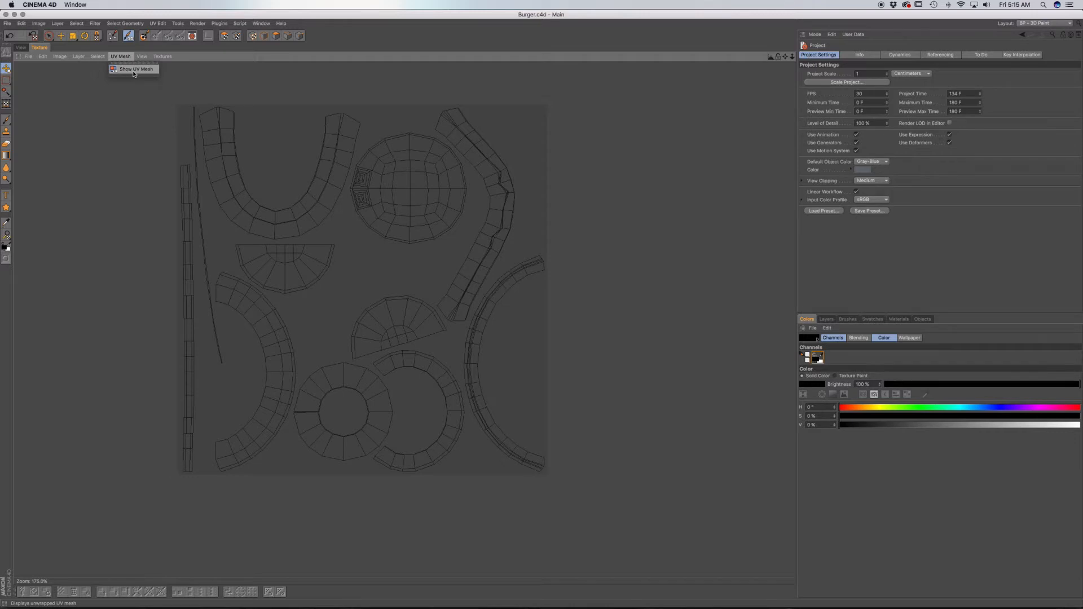
pyautogui.click(243, 84)
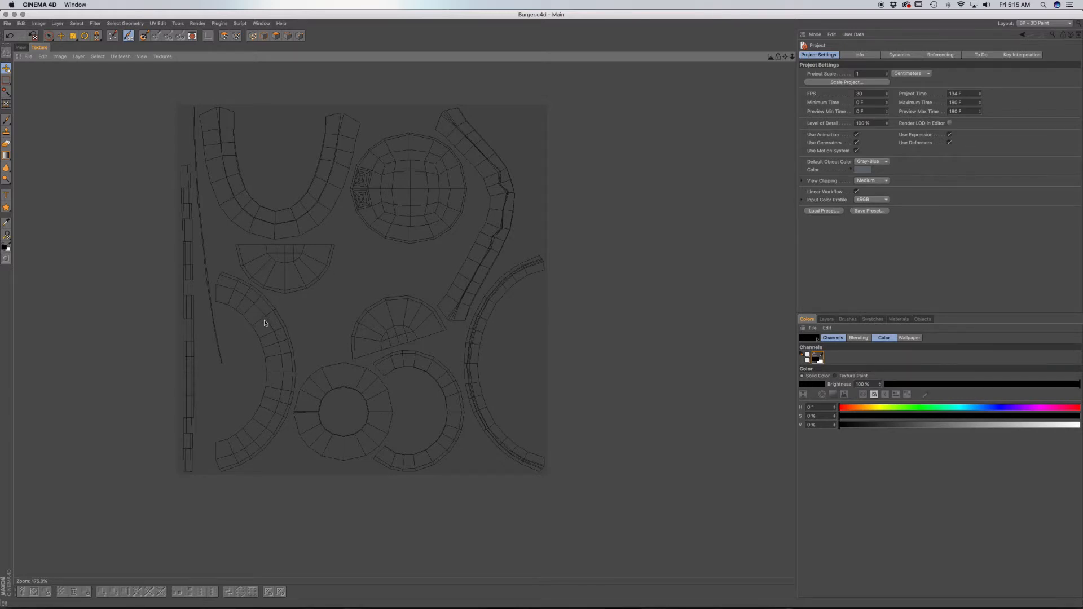
# Step: Select the Burger object and its Mat material, and show the layers of the Mat_Color.tif texture
pyautogui.click(920, 320)
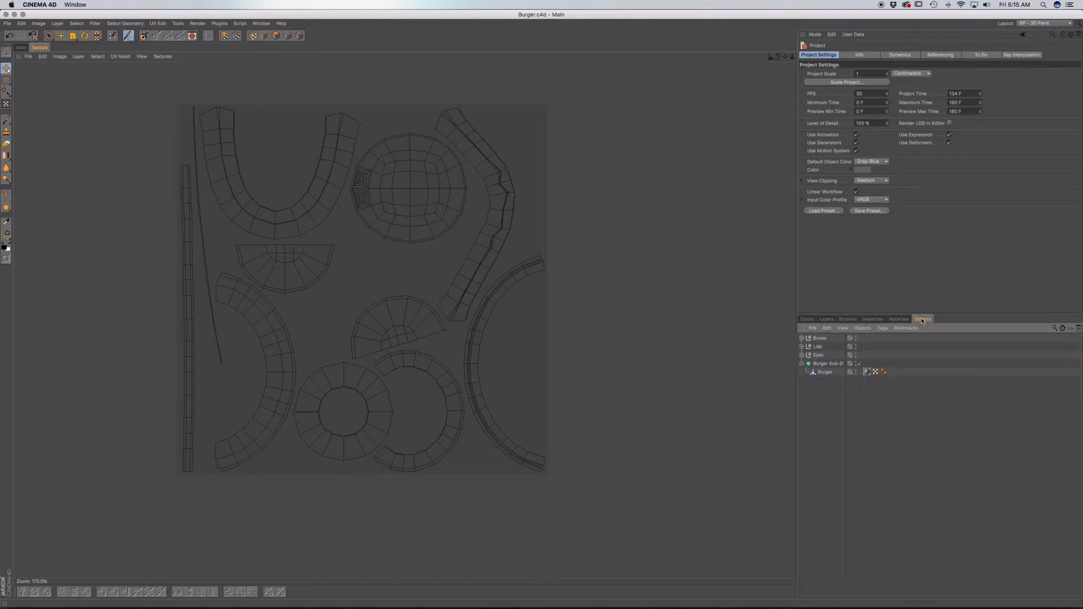
pyautogui.click(825, 372)
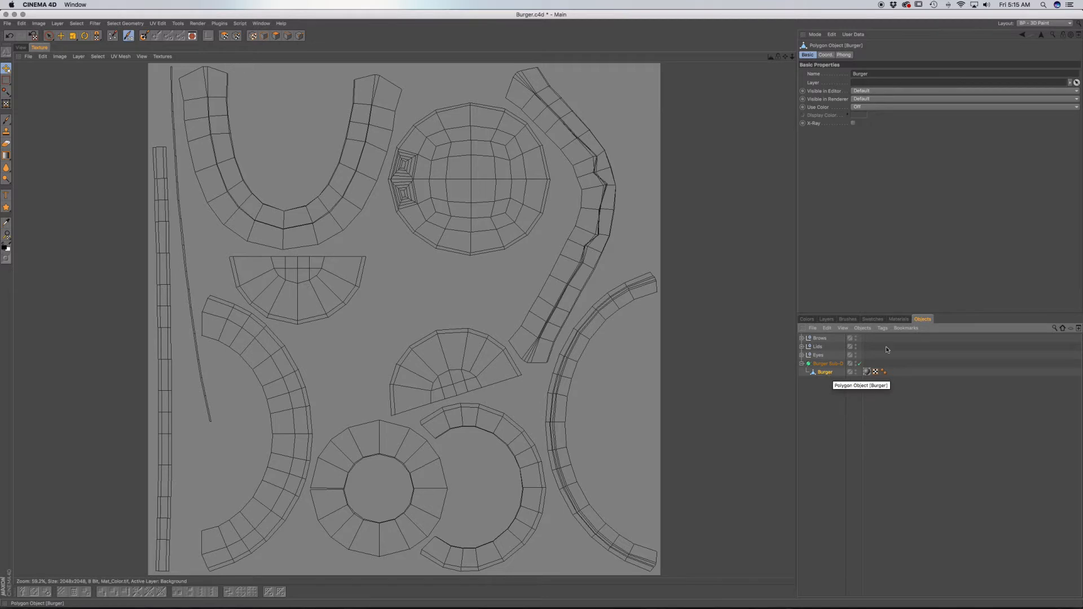
pyautogui.click(899, 319)
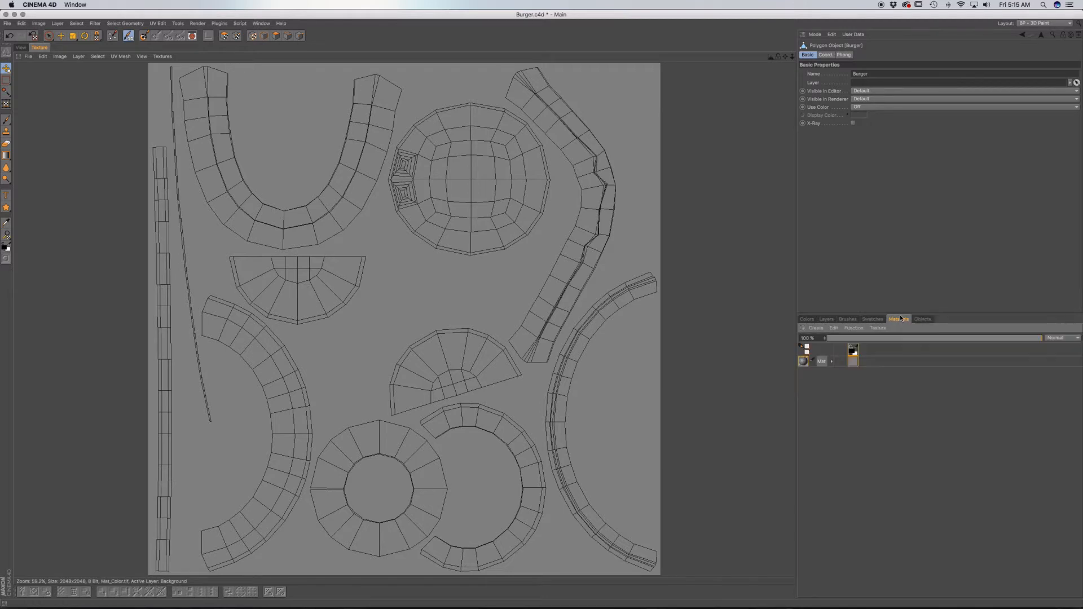
pyautogui.click(821, 361)
pyautogui.click(826, 319)
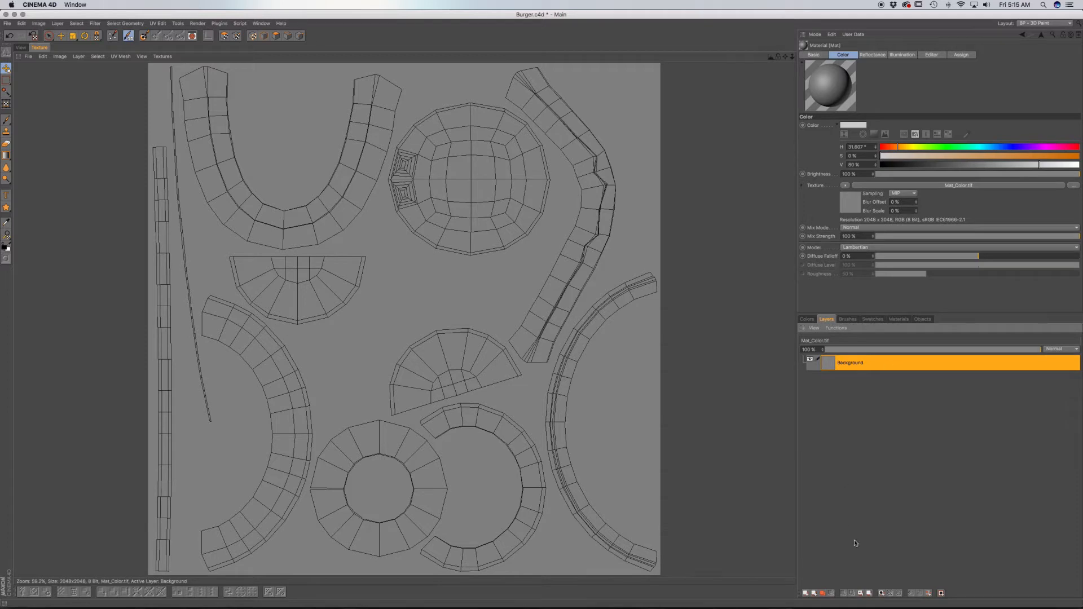
# Step: Add a new layer to Mat_Color.tif and brush a black spot on the round UV island of the top bun
pyautogui.click(805, 593)
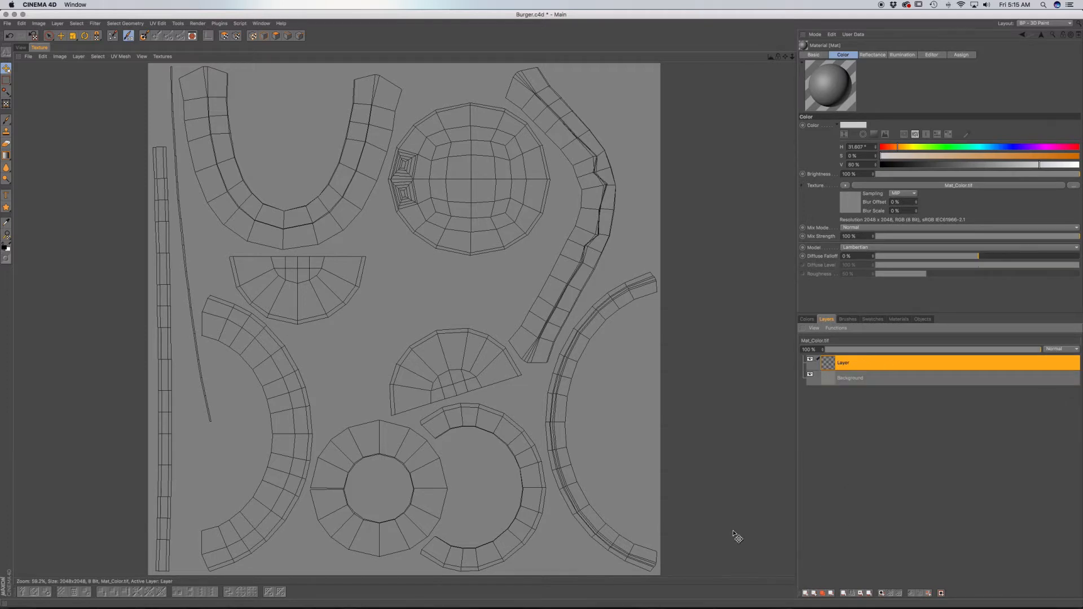
pyautogui.click(6, 120)
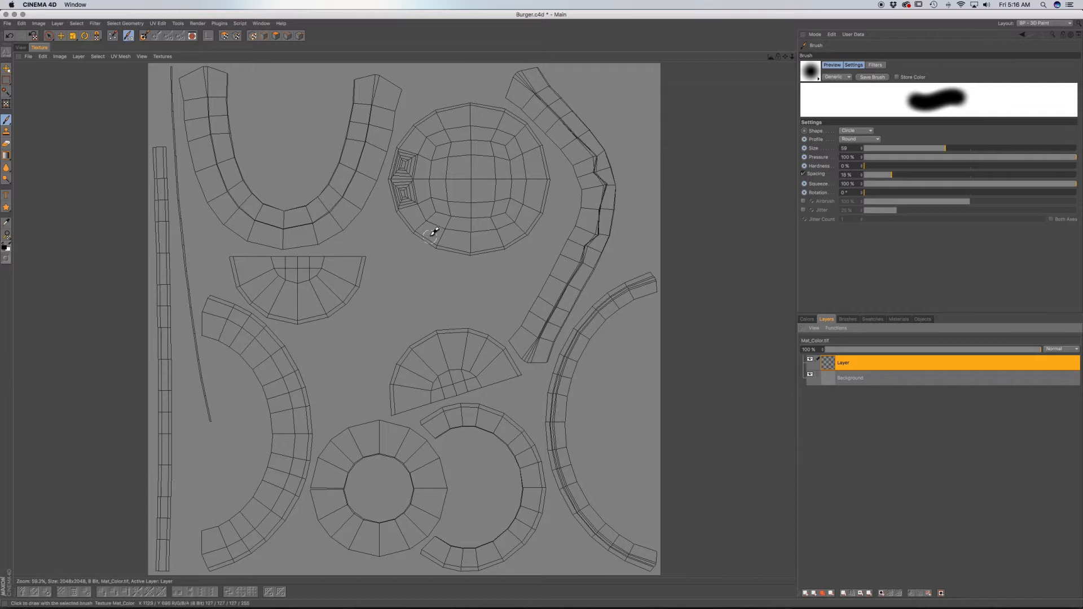
pyautogui.moveTo(439, 223); pyautogui.dragTo(449, 219)
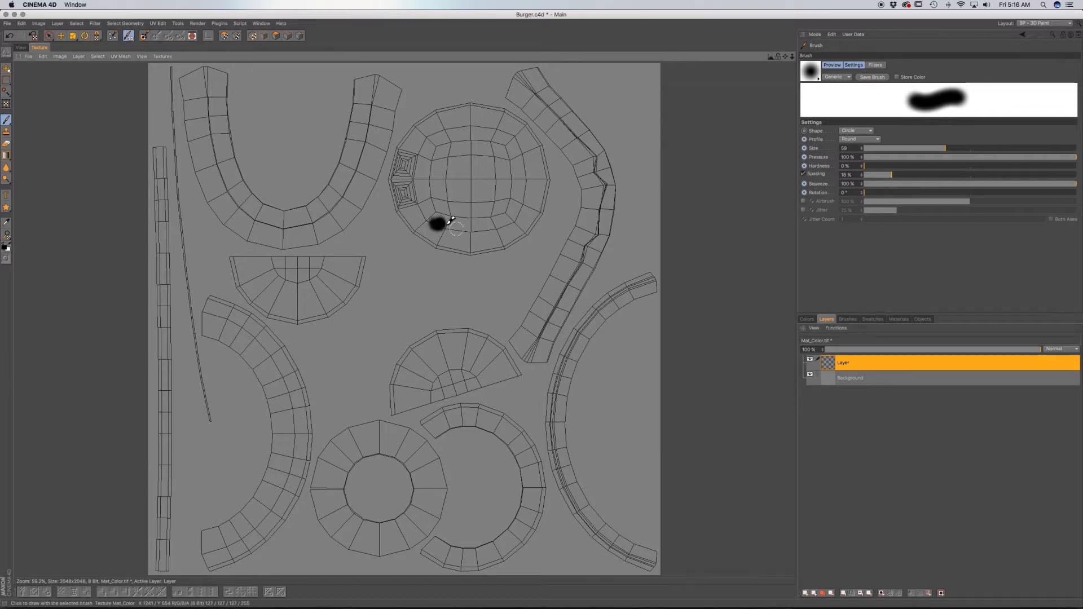
# Step: Inspect the black spot on the 3D burger, return to the texture view and delete the painted layer
pyautogui.click(21, 48)
pyautogui.moveTo(309, 251)
pyautogui.keyDown('alt'); pyautogui.mouseDown()
pyautogui.moveTo(418, 248)
pyautogui.moveTo(268, 270)
pyautogui.moveTo(261, 259)
pyautogui.moveTo(265, 269)
pyautogui.mouseUp(); pyautogui.keyUp('alt')
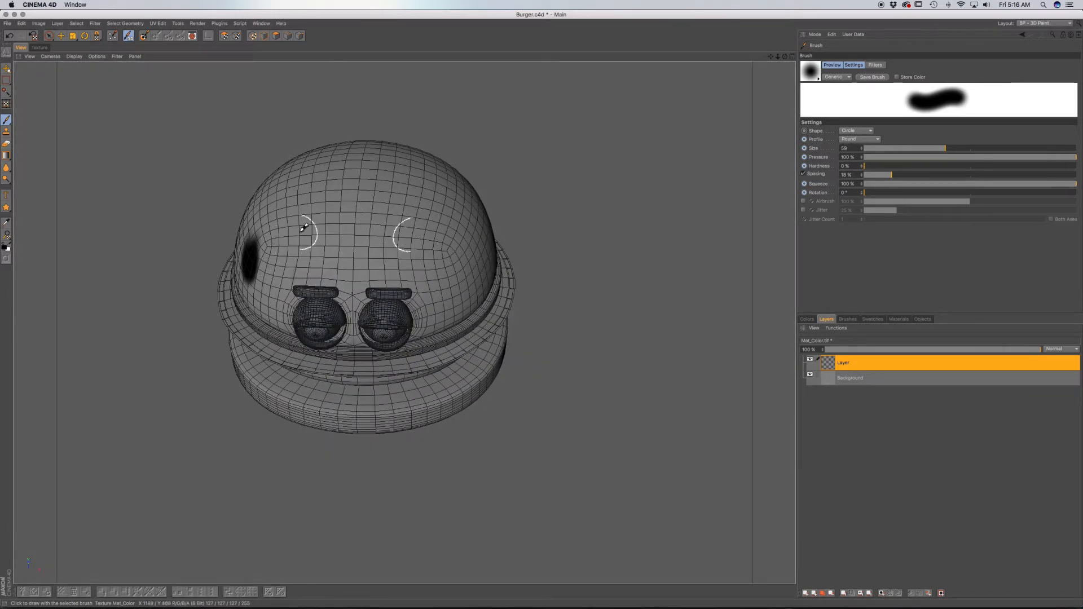
pyautogui.moveTo(319, 242)
pyautogui.keyDown('alt'); pyautogui.mouseDown()
pyautogui.moveTo(333, 242)
pyautogui.moveTo(292, 265)
pyautogui.moveTo(335, 250)
pyautogui.mouseUp(); pyautogui.keyUp('alt')
pyautogui.keyDown('alt'); pyautogui.moveTo(404, 323); pyautogui.dragTo(332, 264); pyautogui.keyUp('alt')
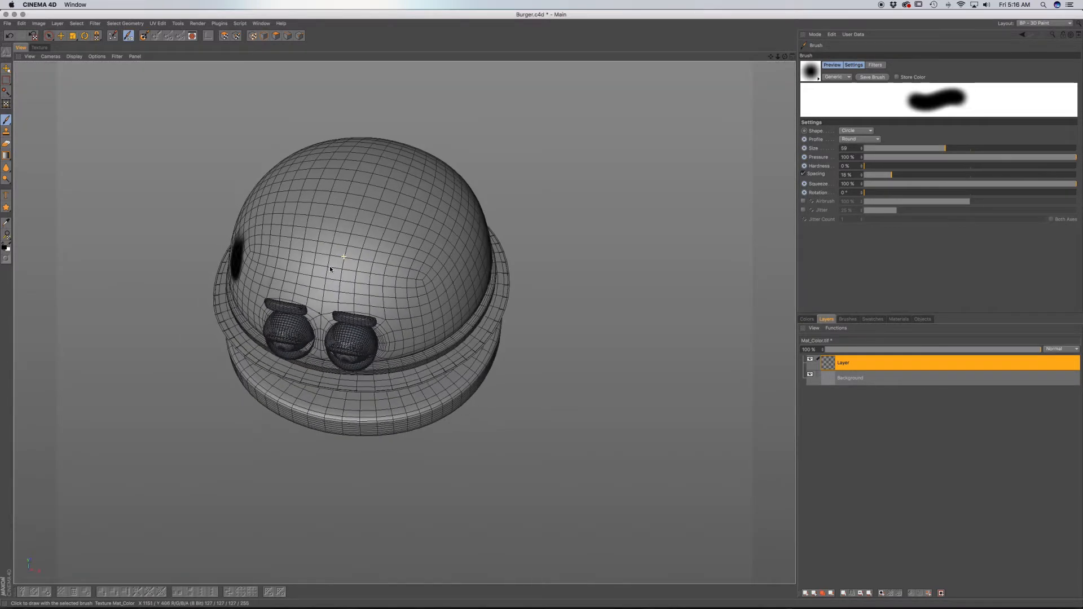
pyautogui.click(40, 47)
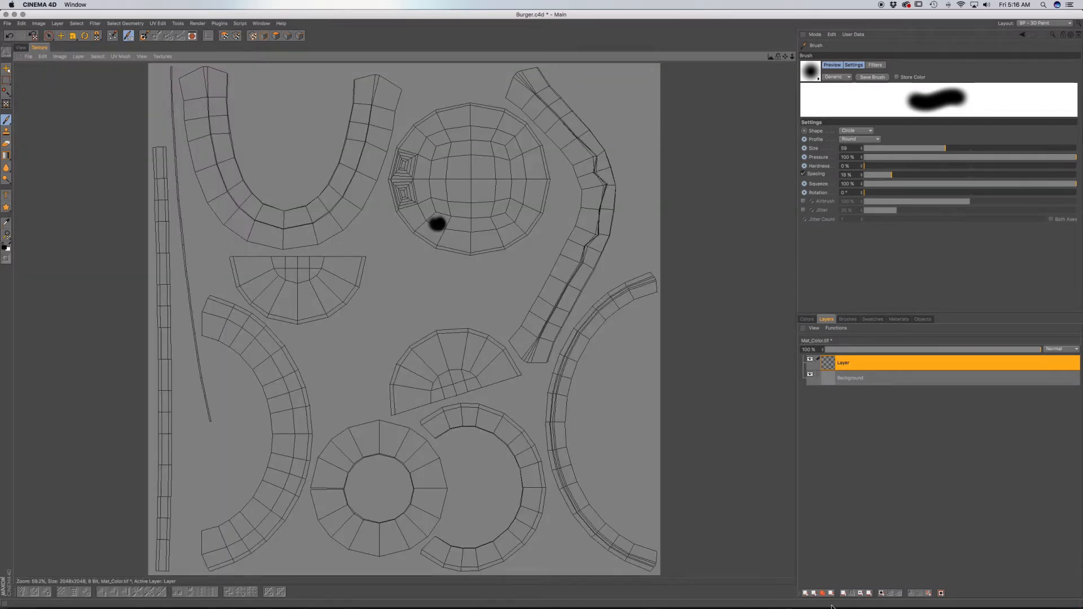
pyautogui.click(832, 593)
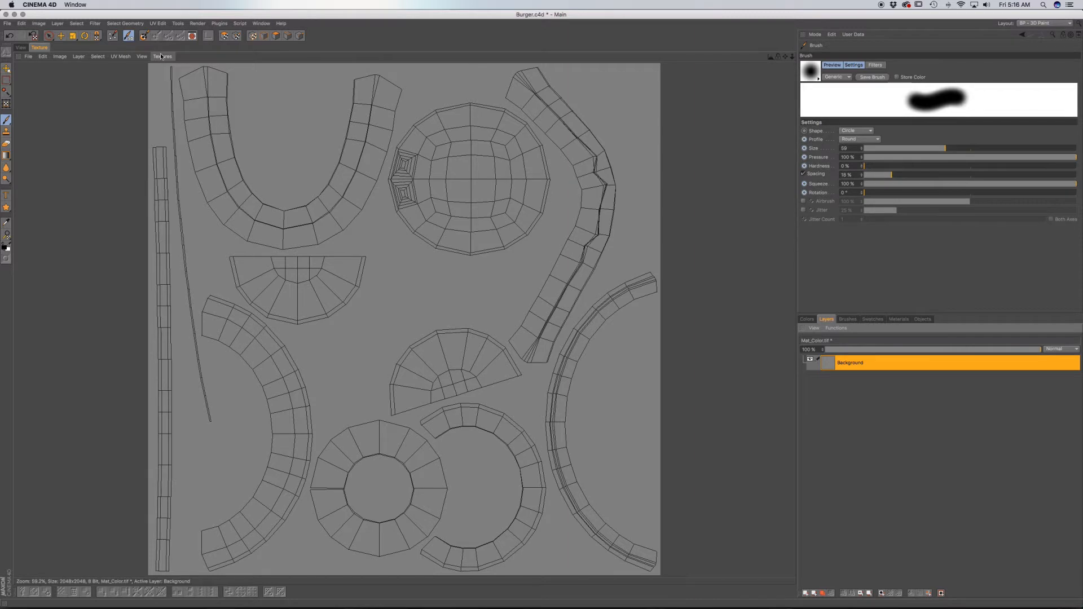
# Step: Open Bun.jpg from the Images folder of the 0027_Images_in_Bodypaint_in_Cinema_4D project as a texture and check the list of open textures
pyautogui.click(28, 57)
pyautogui.click(36, 78)
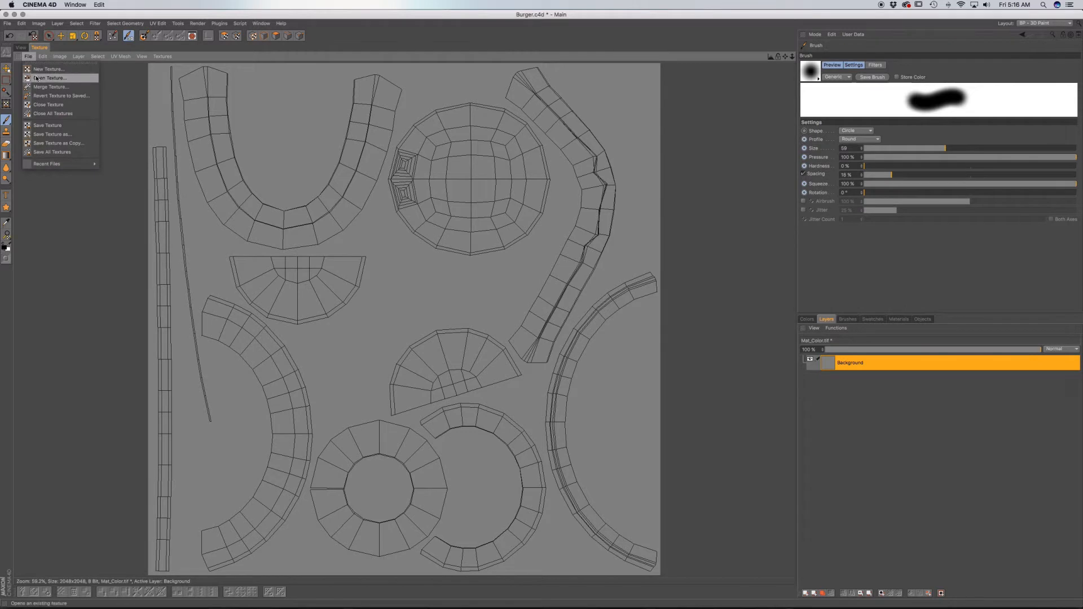
pyautogui.click(516, 54)
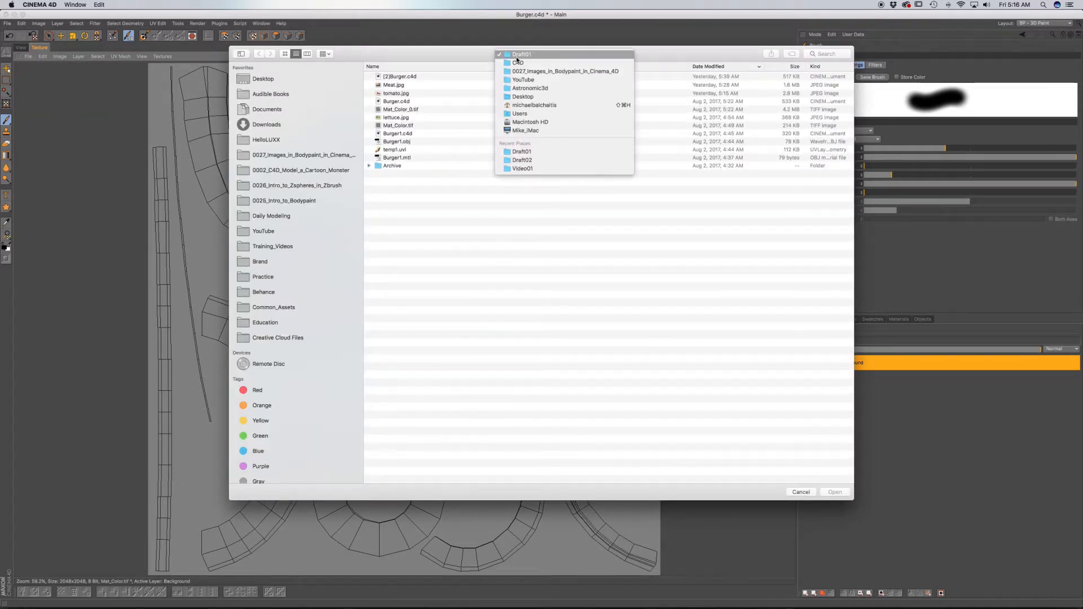
pyautogui.click(515, 64)
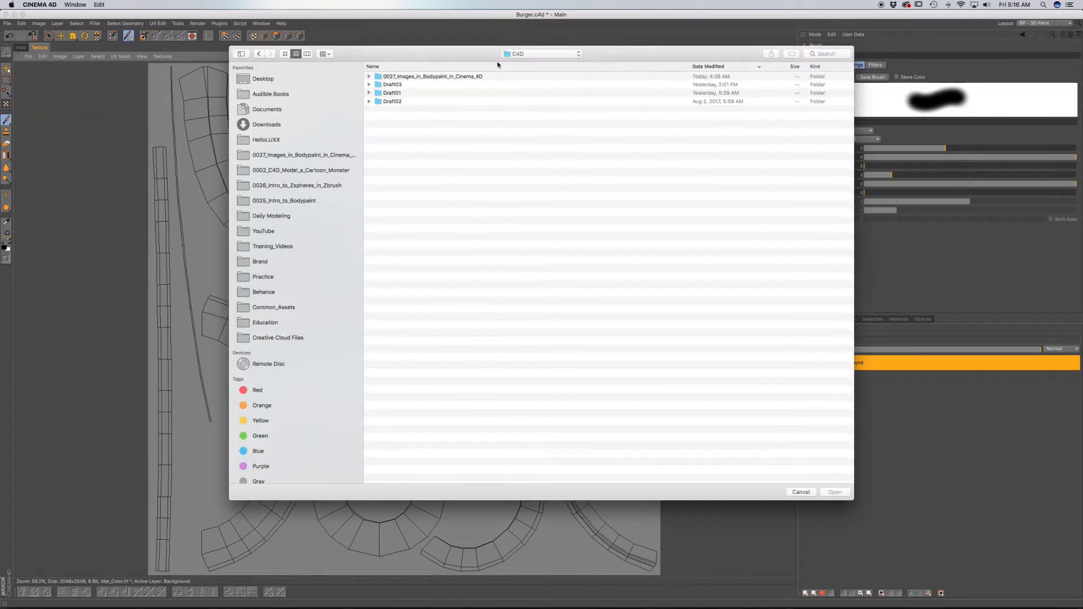
pyautogui.doubleClick(449, 77)
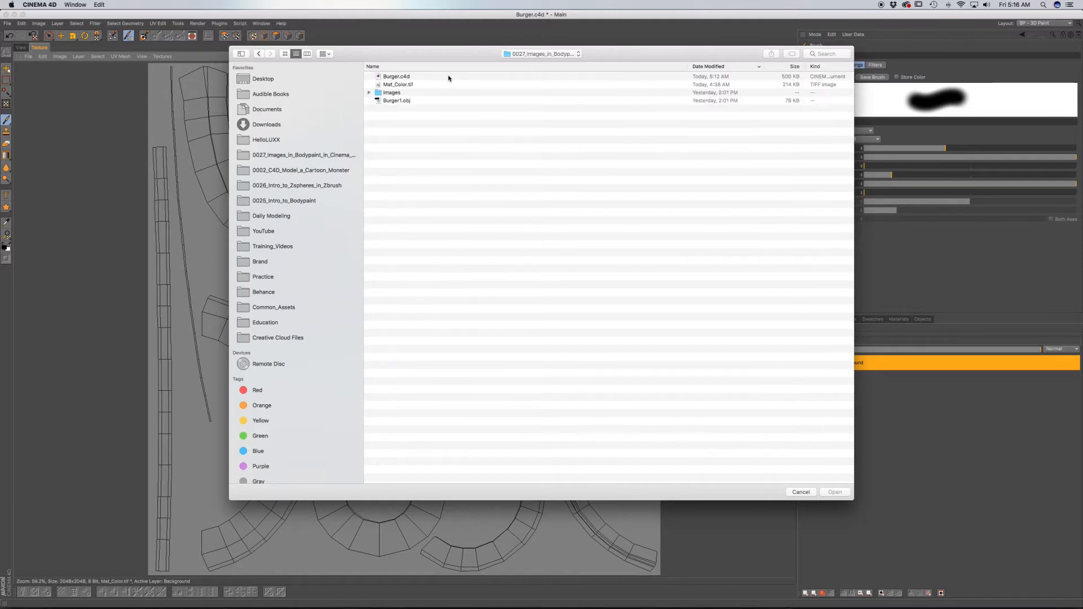
pyautogui.doubleClick(392, 94)
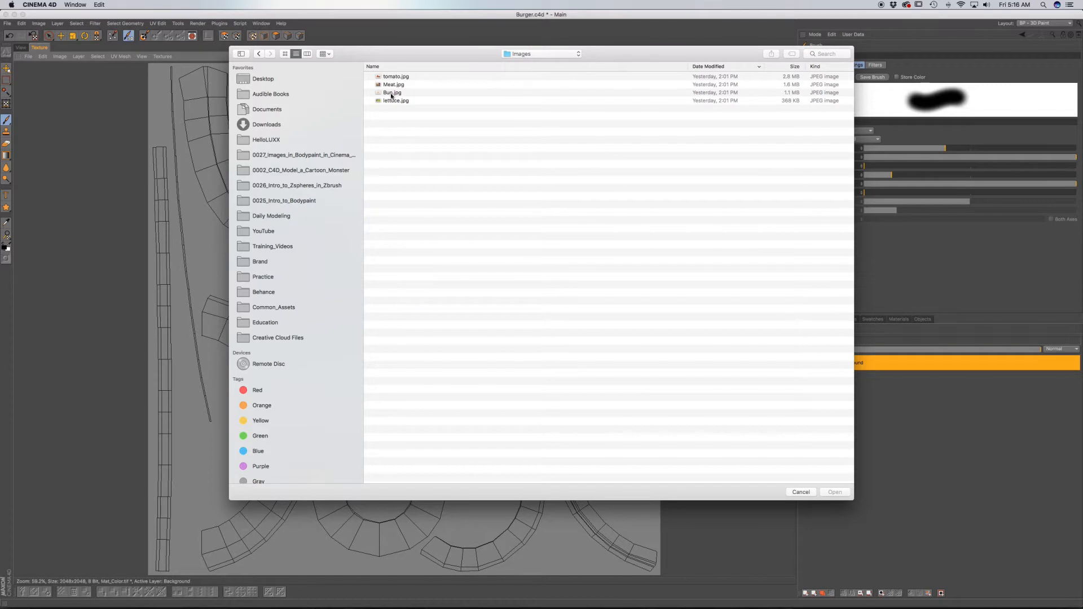
pyautogui.click(390, 94)
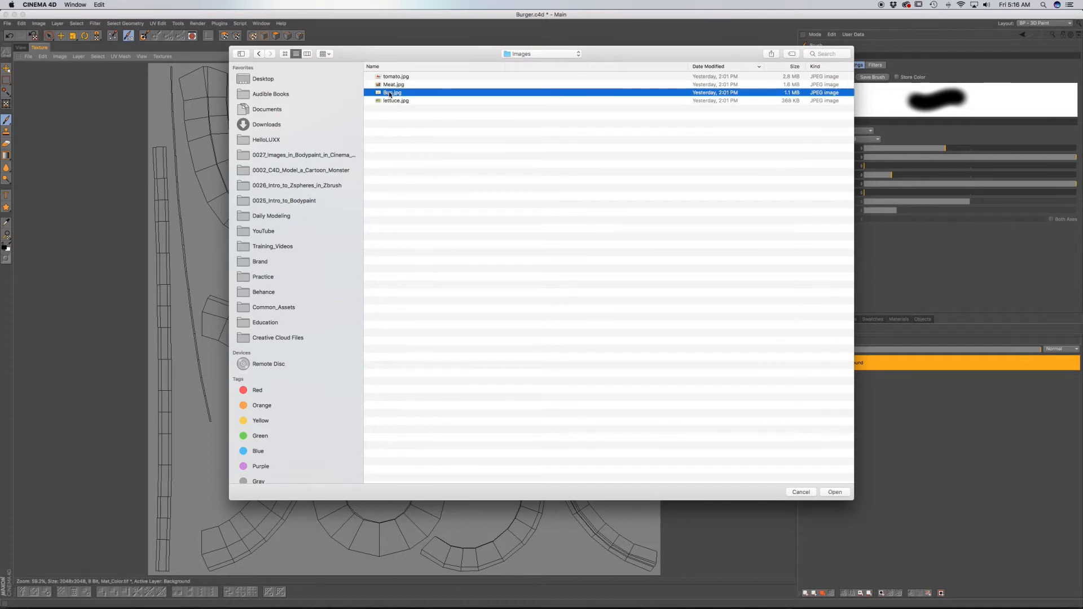
pyautogui.doubleClick(390, 93)
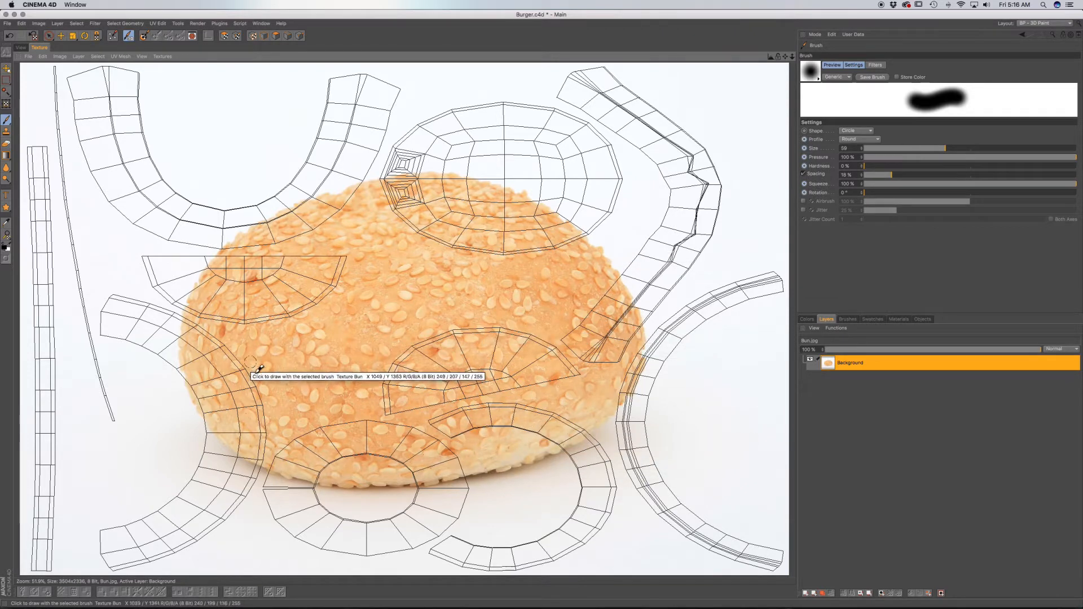
pyautogui.click(163, 56)
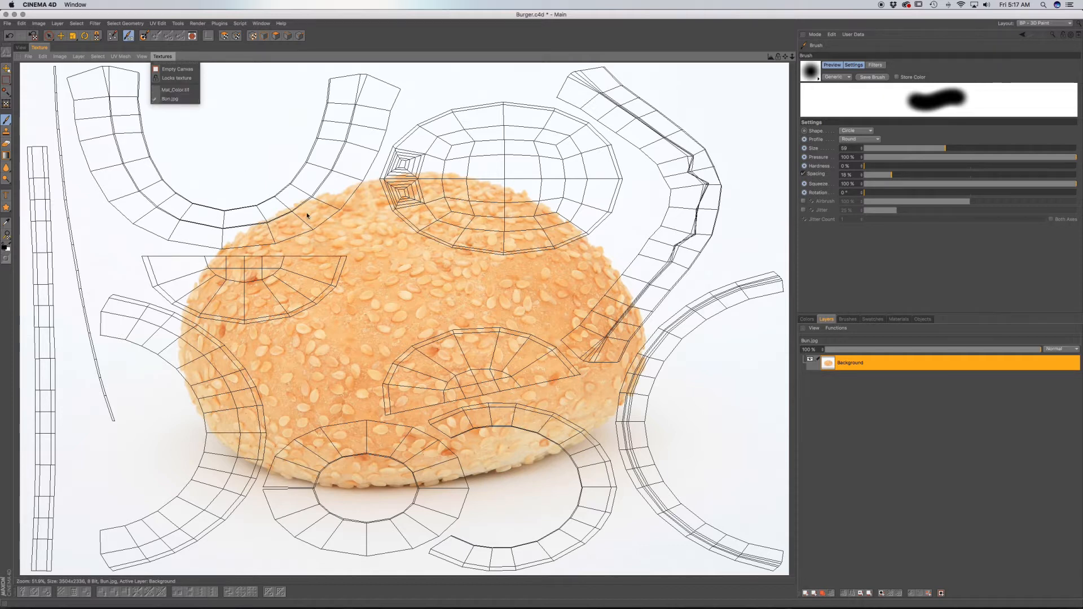
pyautogui.click(377, 240)
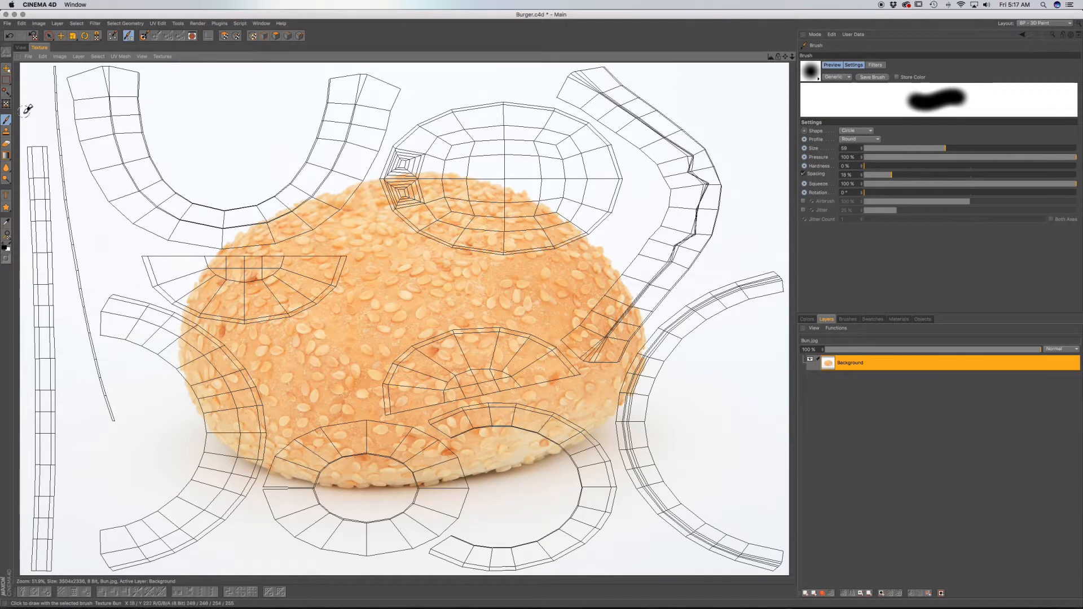
# Step: Try to outline the sesame bun in Bun.jpg with a freehand lasso selection
pyautogui.click(8, 83)
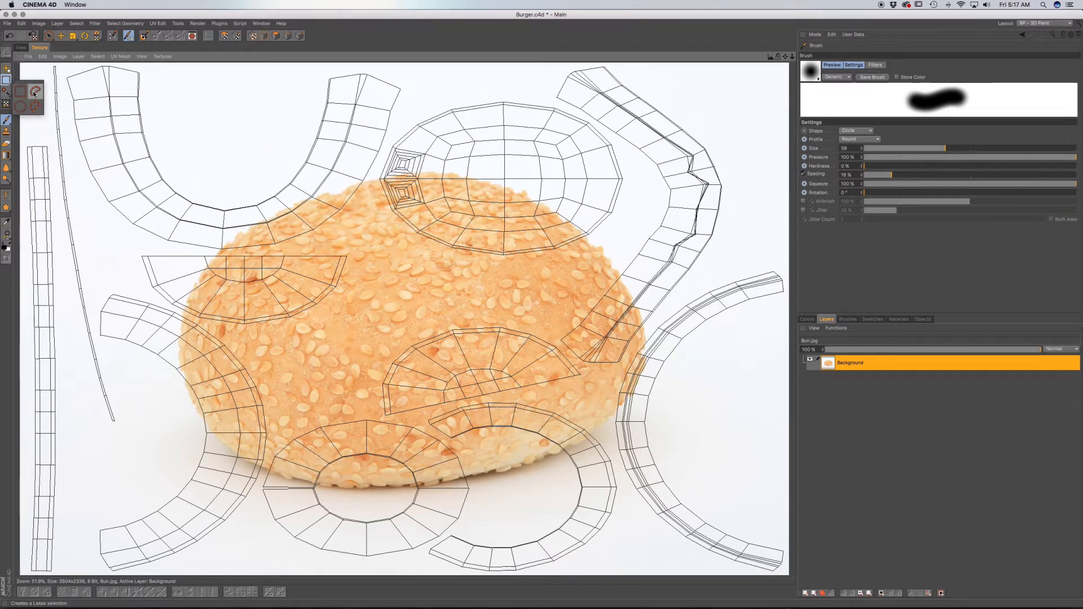
pyautogui.click(35, 93)
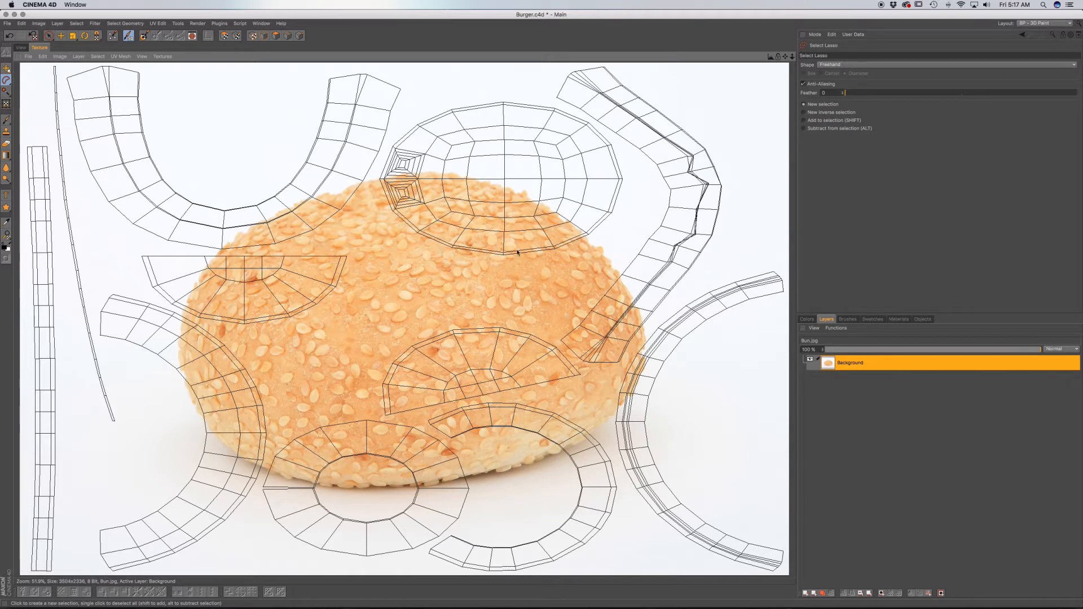
pyautogui.moveTo(414, 191)
pyautogui.mouseDown()
pyautogui.moveTo(542, 226)
pyautogui.moveTo(595, 273)
pyautogui.mouseUp()
pyautogui.moveTo(624, 342)
pyautogui.mouseDown()
pyautogui.moveTo(601, 398)
pyautogui.moveTo(536, 437)
pyautogui.moveTo(485, 454)
pyautogui.moveTo(311, 467)
pyautogui.mouseUp()
pyautogui.moveTo(210, 405); pyautogui.dragTo(190, 388)
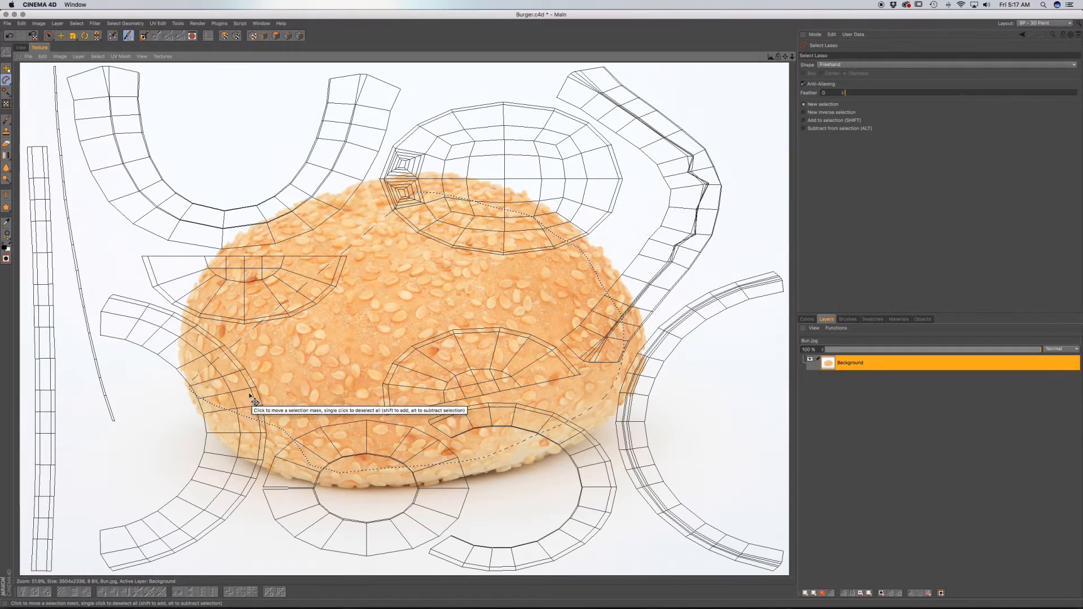
# Step: Clear the lasso selection on the bun image
pyautogui.click(39, 24)
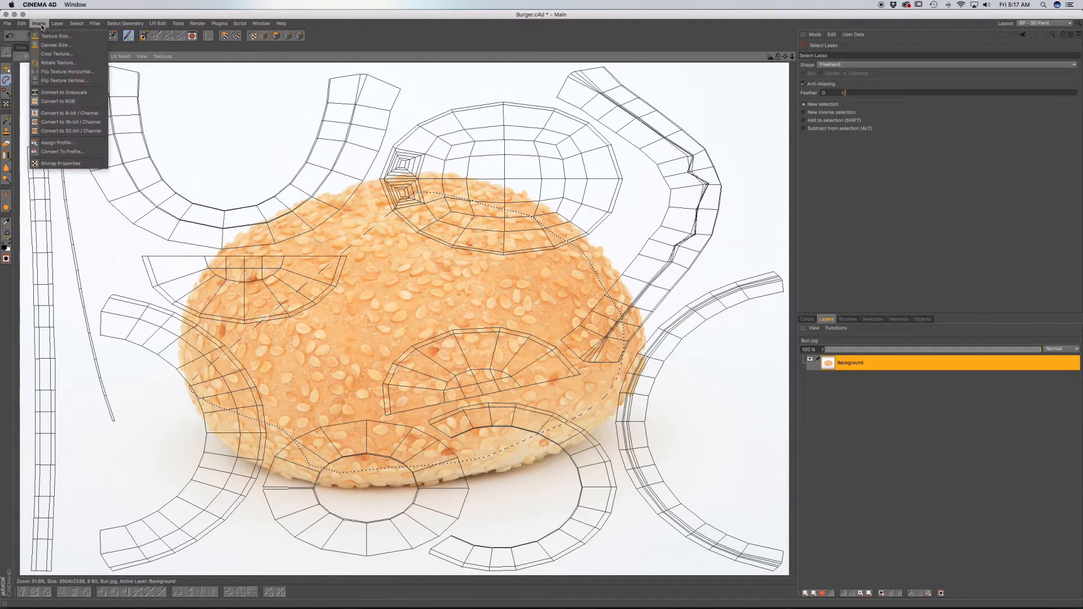
pyautogui.click(82, 61)
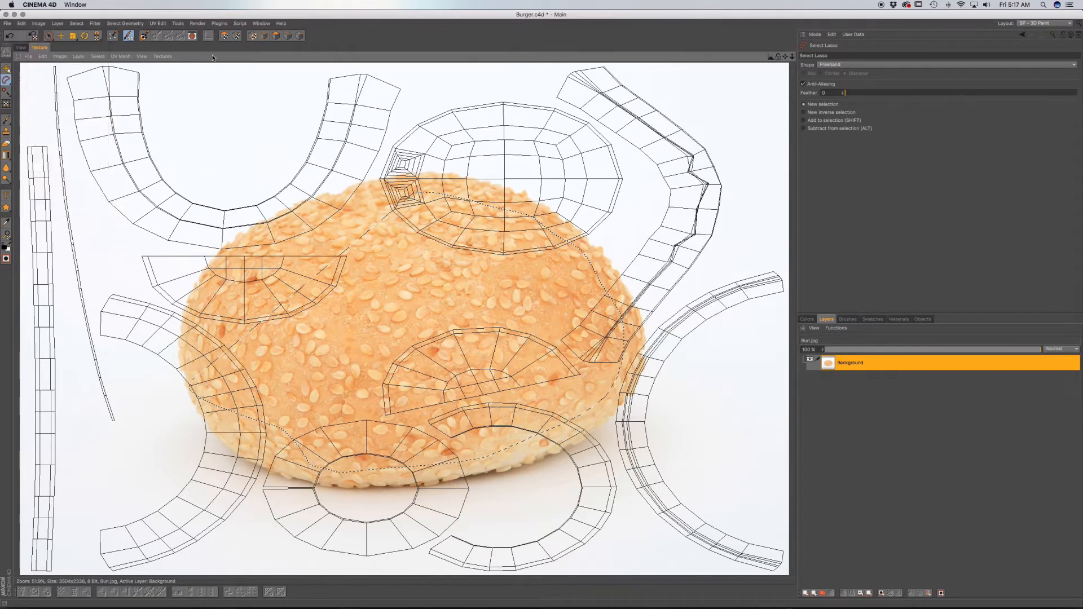
pyautogui.click(98, 56)
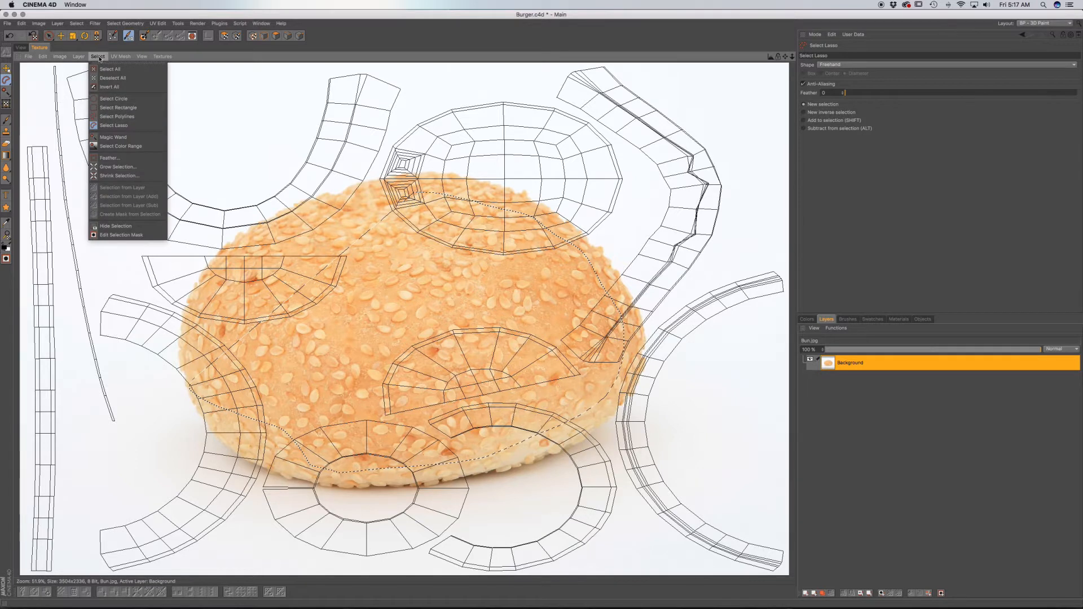
pyautogui.click(106, 68)
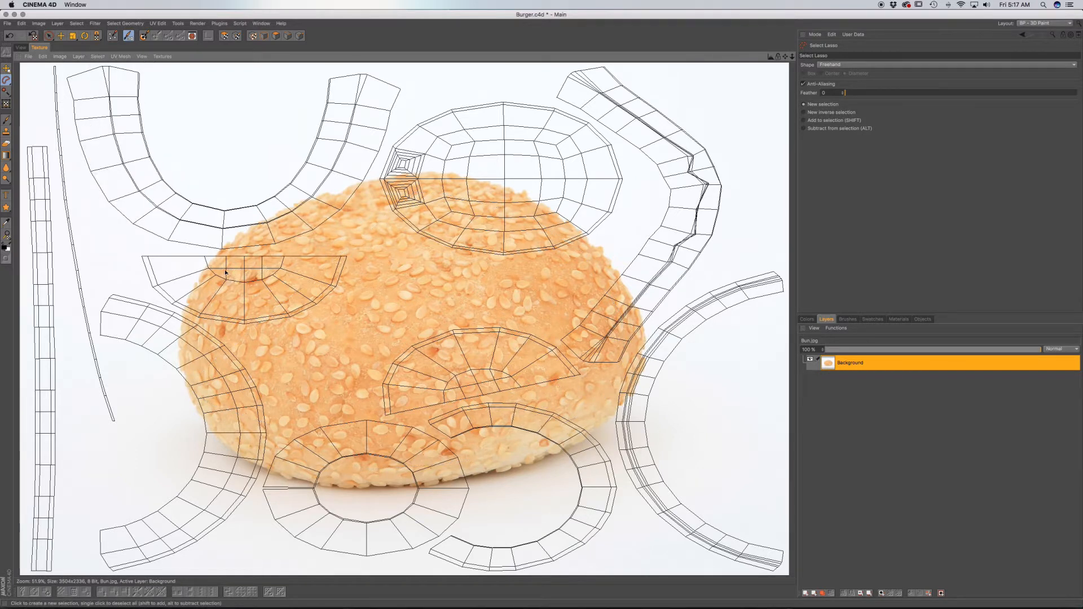
# Step: Draw a freehand lasso selection all the way around the bun, just inside its edge
pyautogui.moveTo(330, 215); pyautogui.dragTo(395, 203)
pyautogui.moveTo(615, 311); pyautogui.dragTo(616, 384)
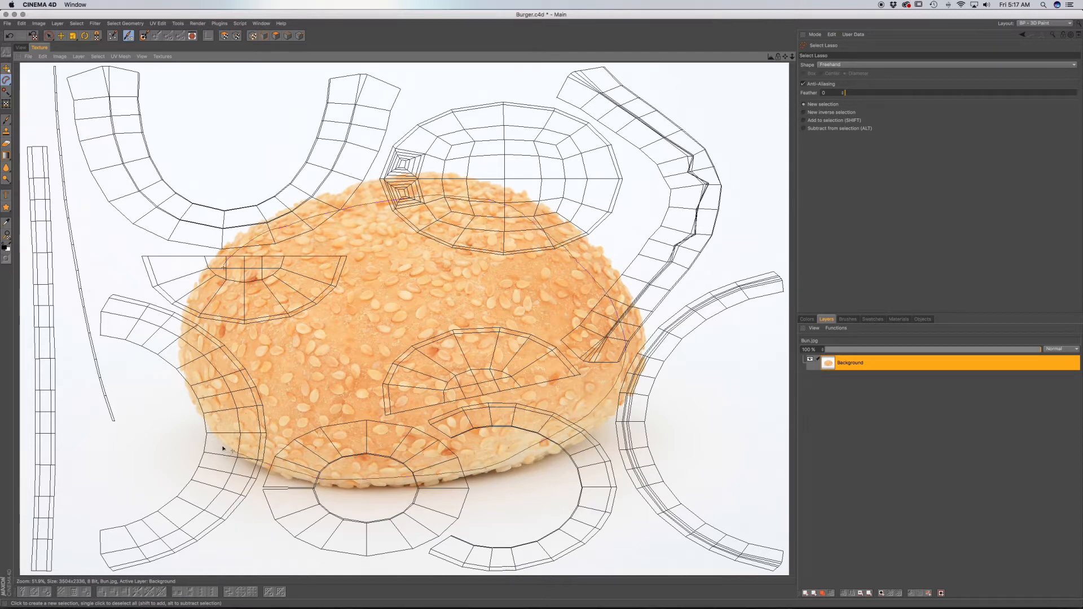
pyautogui.moveTo(223, 269); pyautogui.dragTo(214, 313)
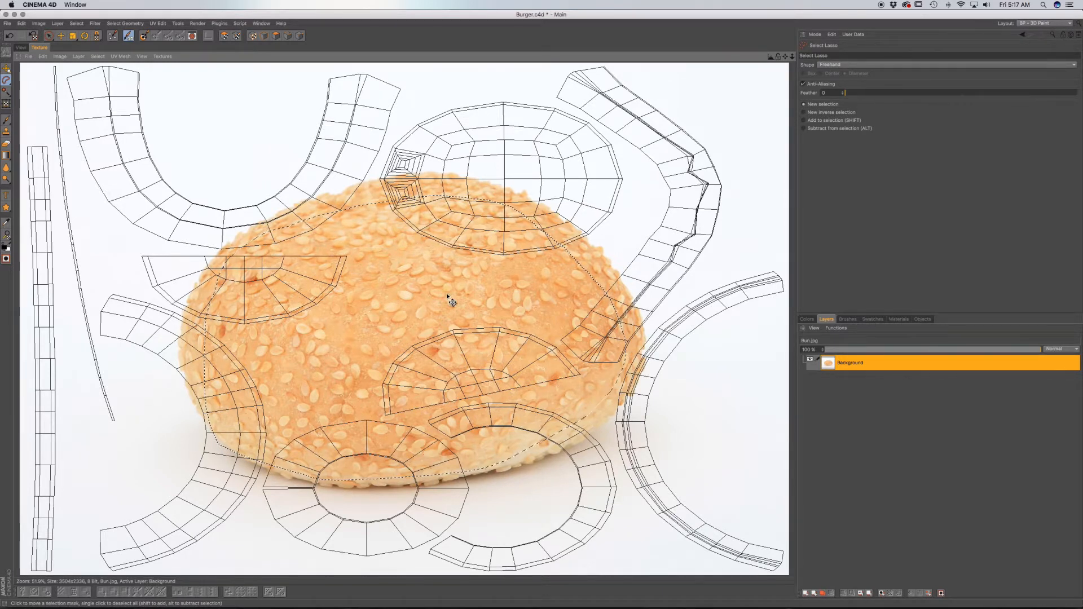
# Step: Copy the selected bun area from Bun.jpg and paste it as a new layer into the Mat_Color.tif texture
pyautogui.click(43, 57)
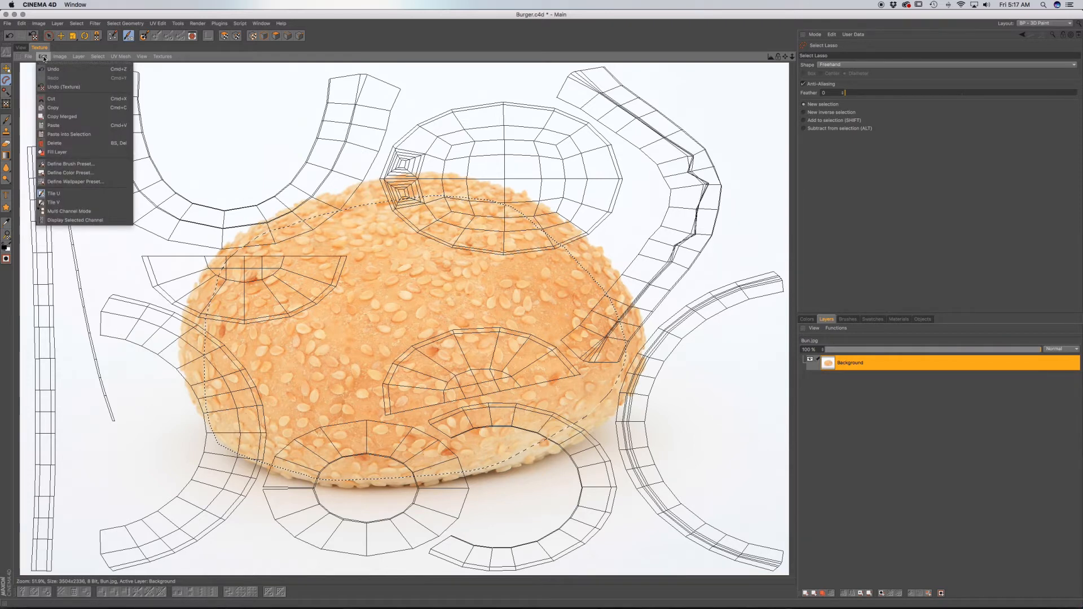
pyautogui.click(54, 108)
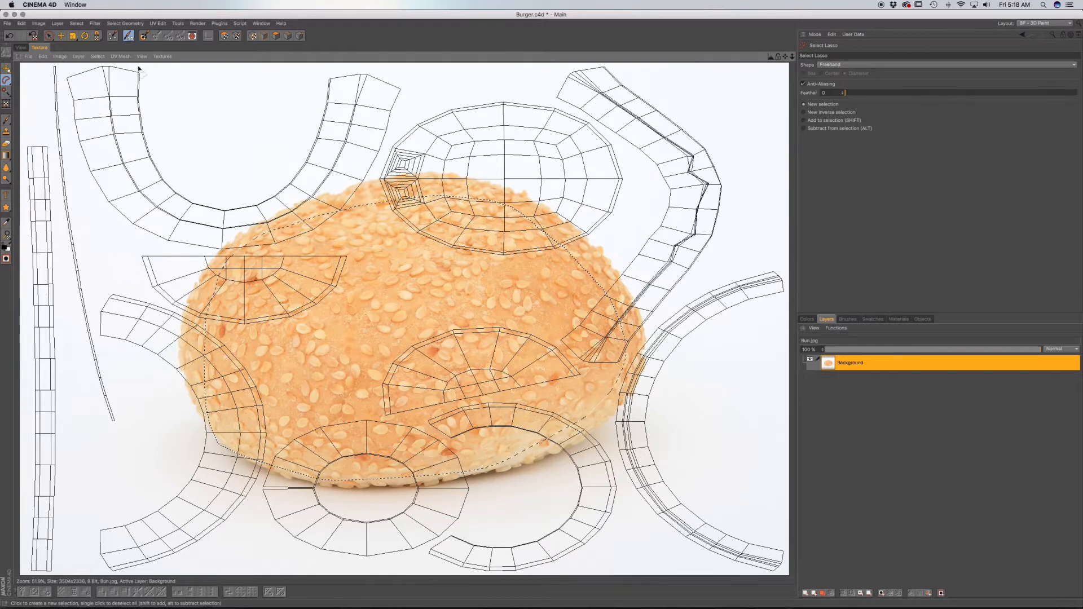
pyautogui.click(162, 57)
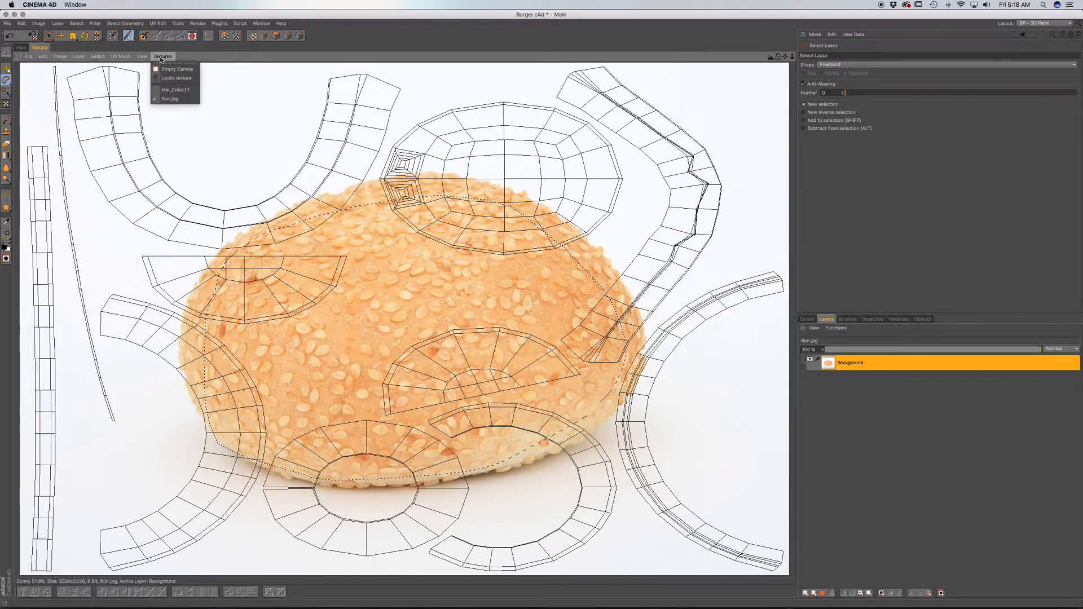
pyautogui.click(165, 90)
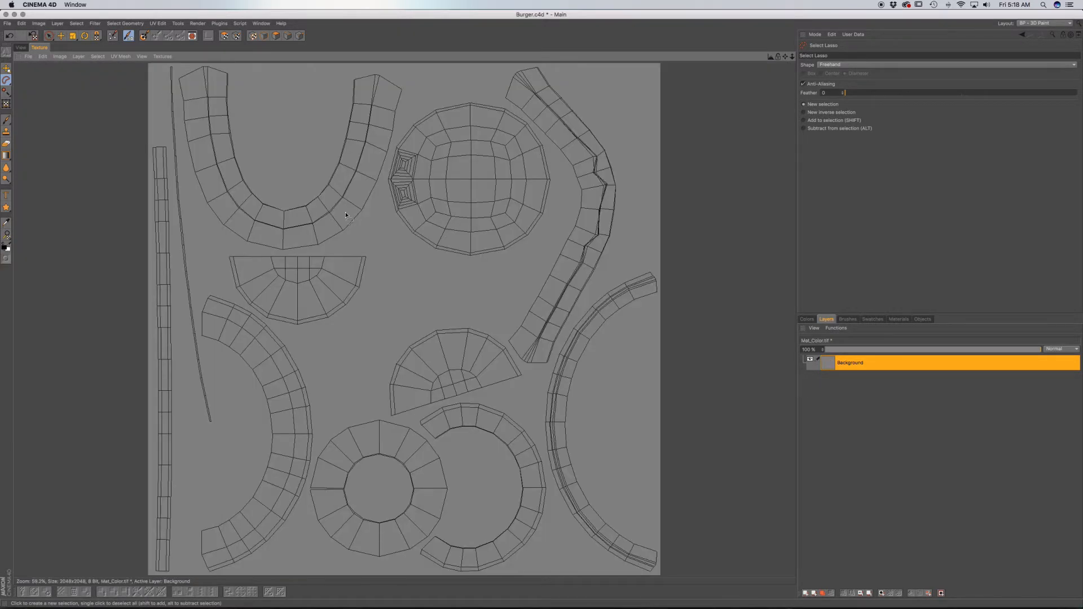
pyautogui.press('super+v')
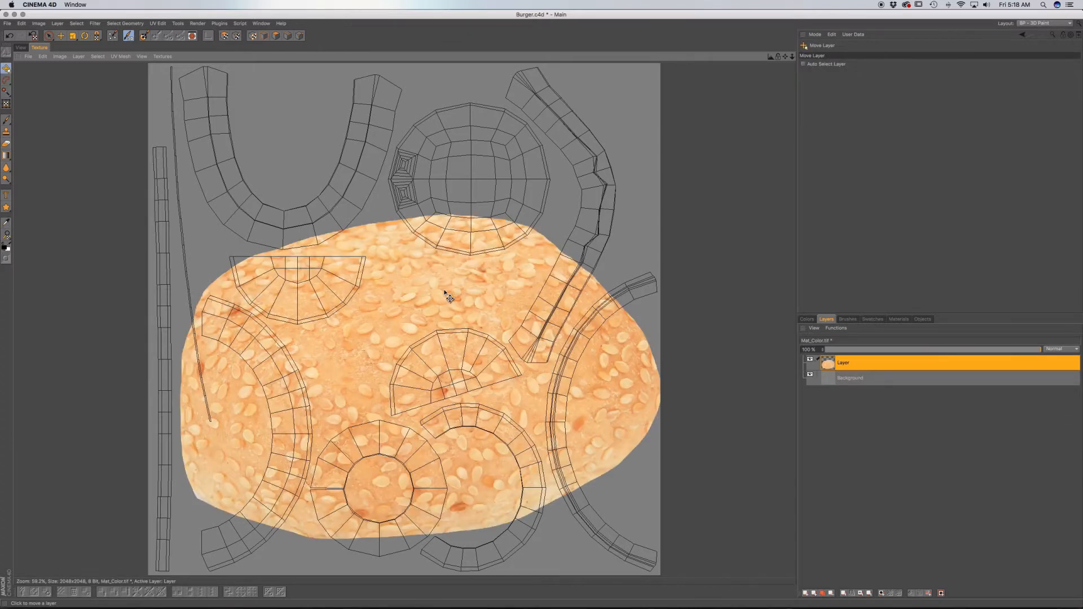
# Step: Move the pasted bun layer over the circular top-bun UV island and scale it down with Transform Bitmap until it just surrounds the island
pyautogui.moveTo(440, 296); pyautogui.dragTo(466, 159)
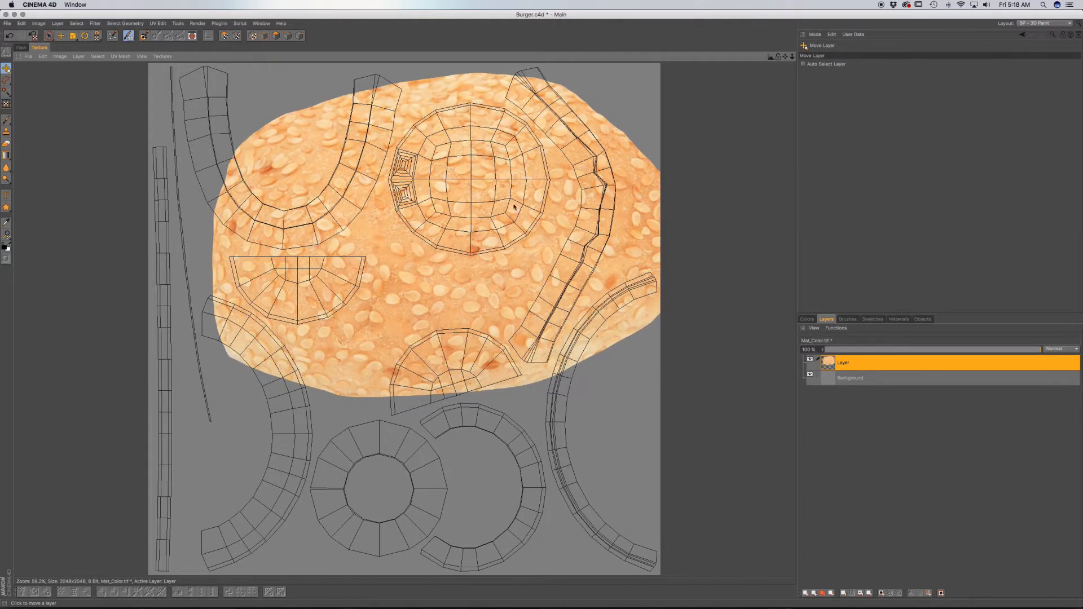
pyautogui.moveTo(492, 272)
pyautogui.mouseDown()
pyautogui.moveTo(496, 259)
pyautogui.moveTo(491, 268)
pyautogui.mouseUp()
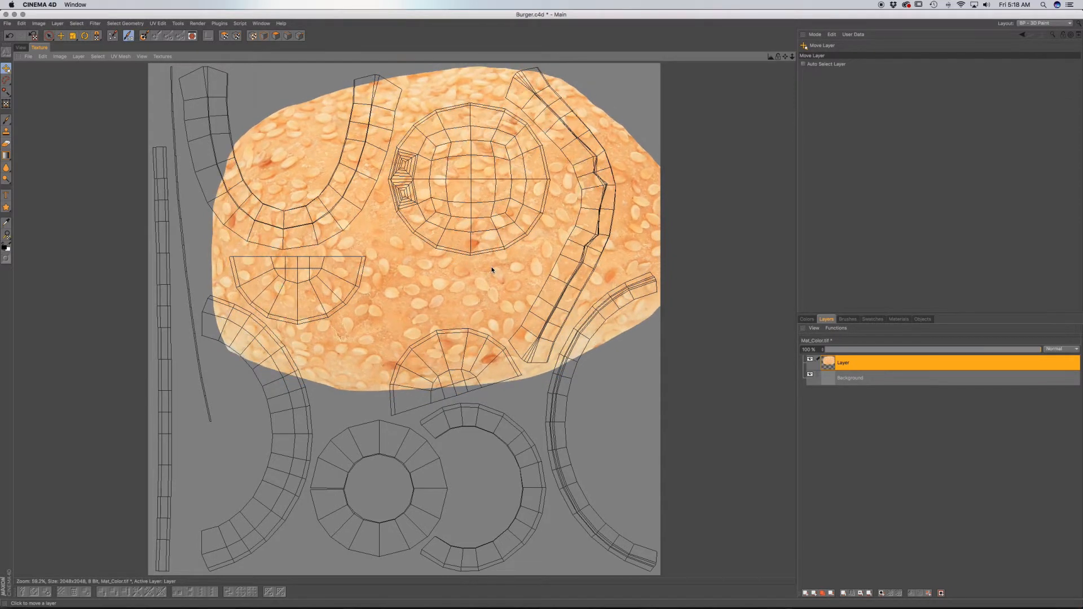
pyautogui.click(5, 105)
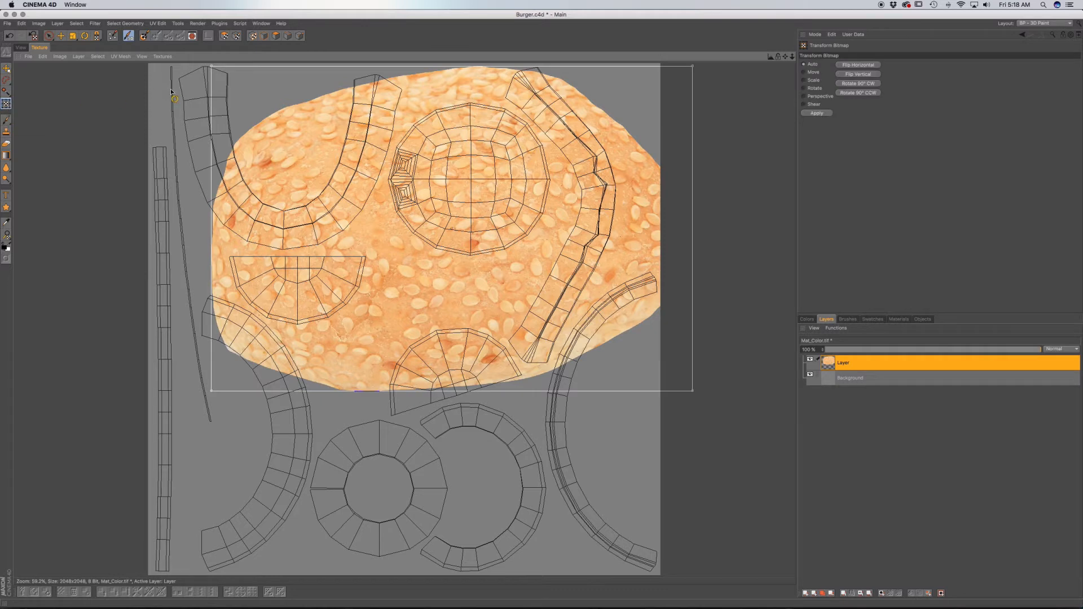
pyautogui.moveTo(221, 71); pyautogui.dragTo(441, 191)
pyautogui.moveTo(503, 271); pyautogui.dragTo(412, 157)
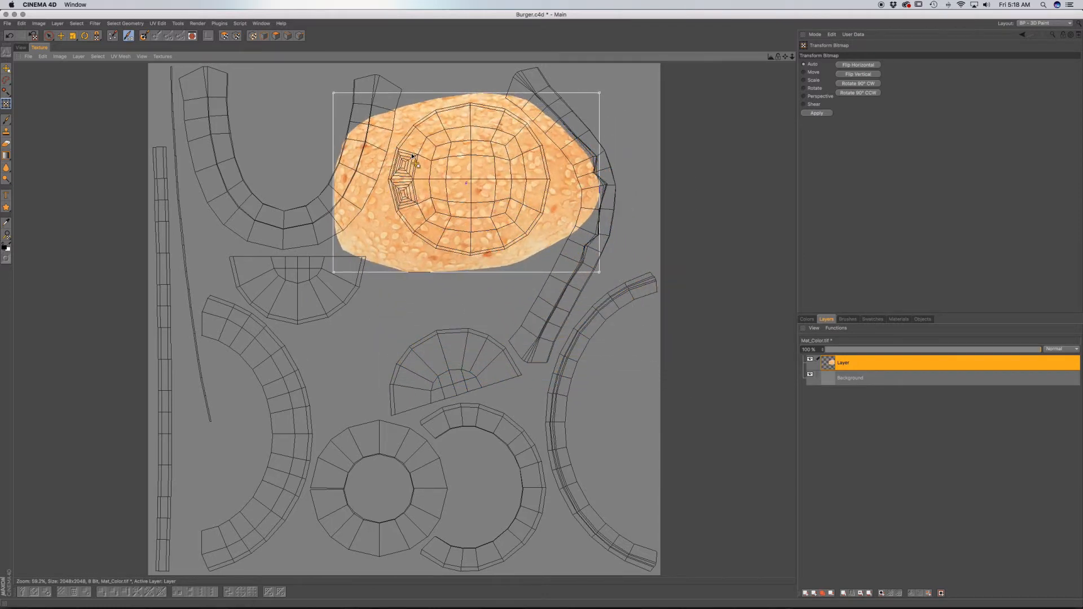
pyautogui.moveTo(599, 273); pyautogui.dragTo(587, 266)
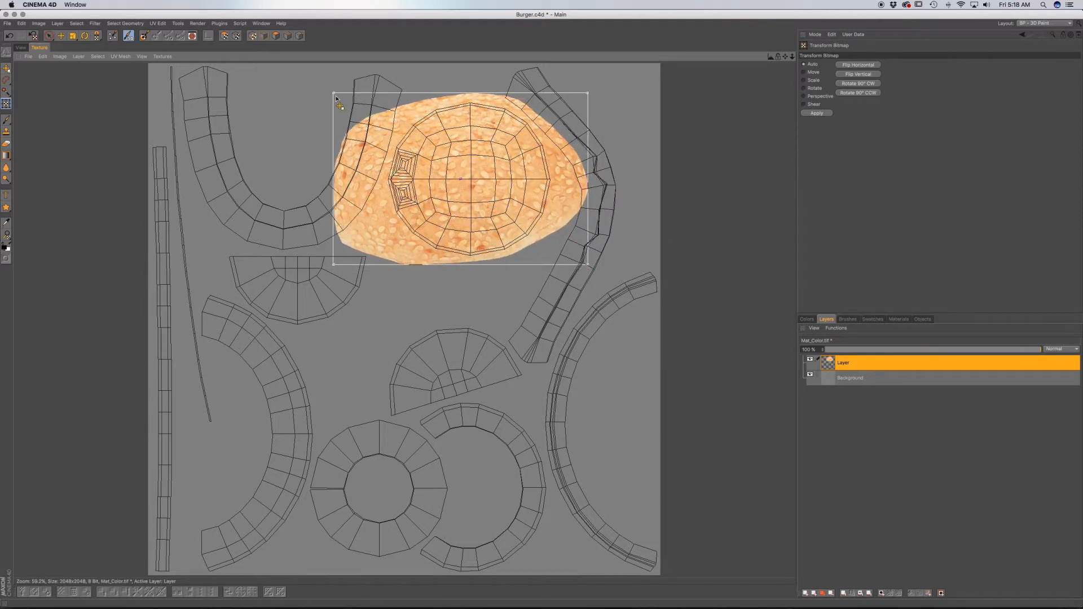
pyautogui.moveTo(334, 95); pyautogui.dragTo(345, 99)
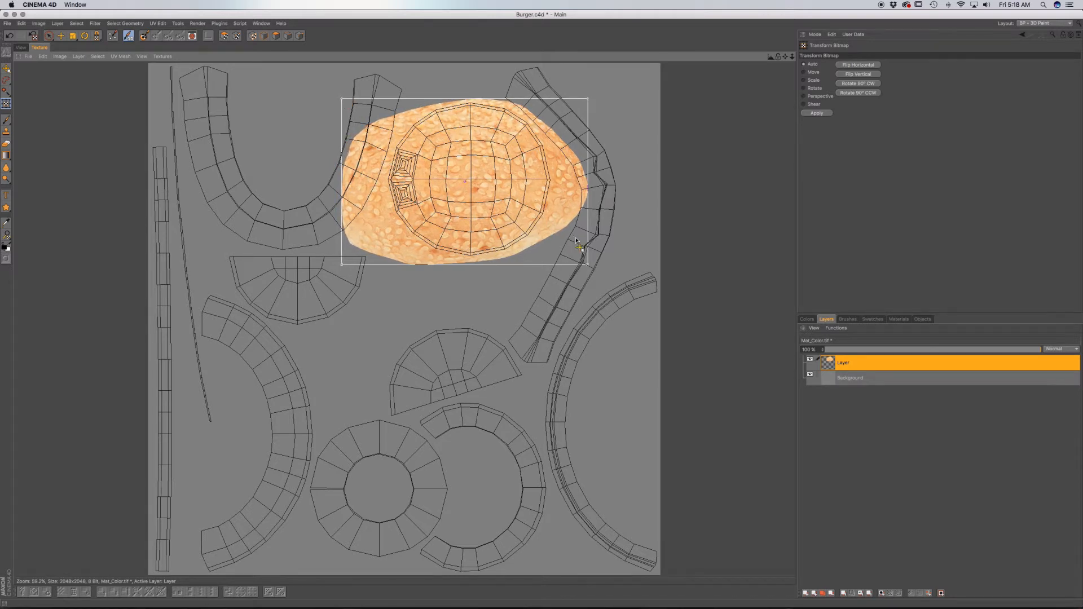
pyautogui.moveTo(588, 265); pyautogui.dragTo(584, 262)
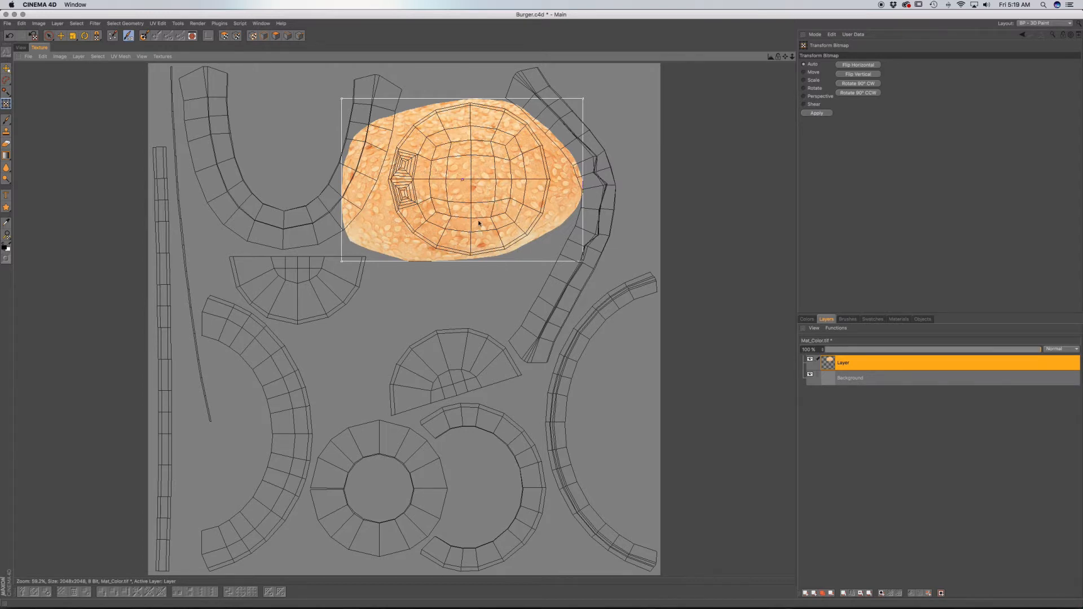
pyautogui.press('e')
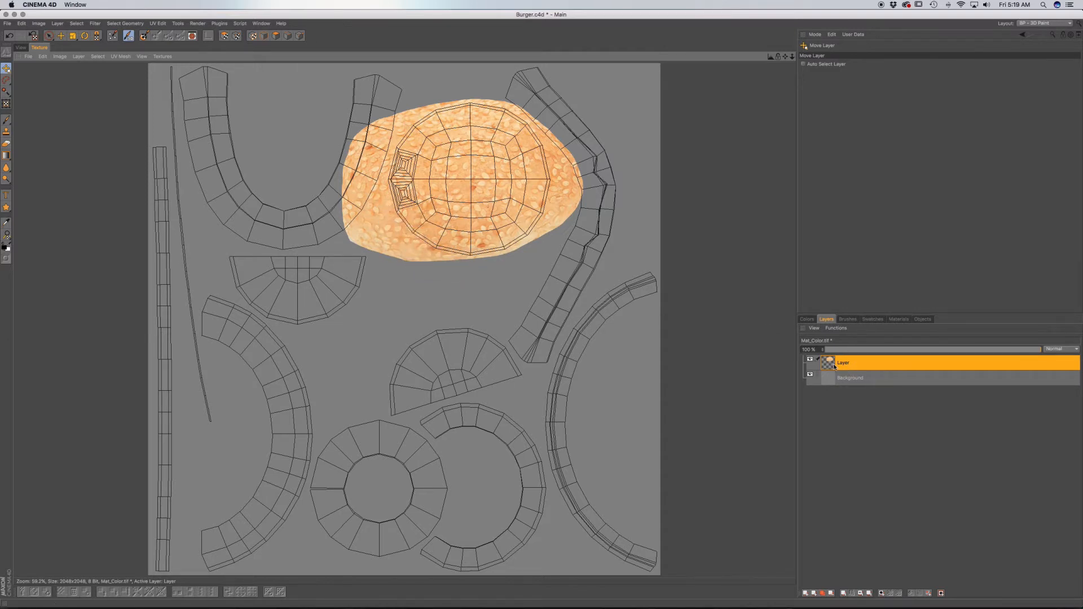
# Step: Rename the pasted layer Bun and add a layer mask to it, with the Brush ready for painting
pyautogui.click(6, 144)
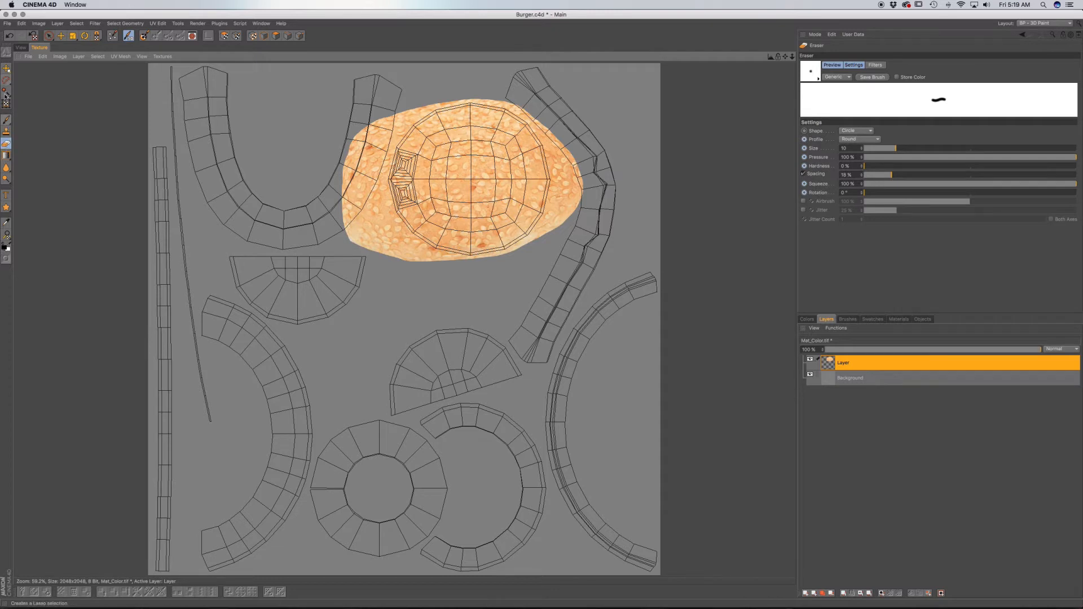
pyautogui.click(6, 120)
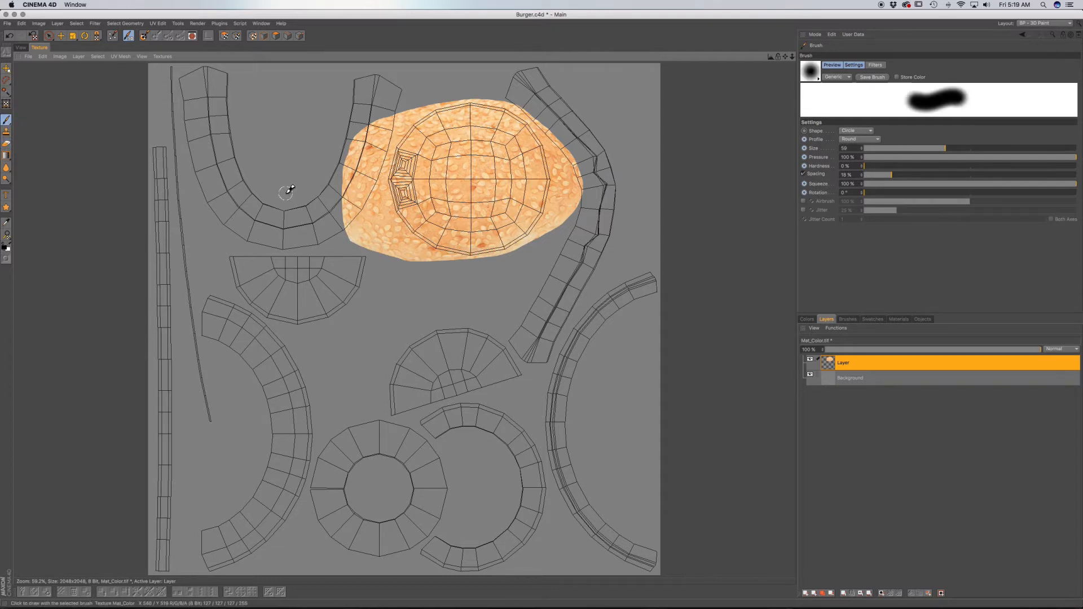
pyautogui.click(856, 366)
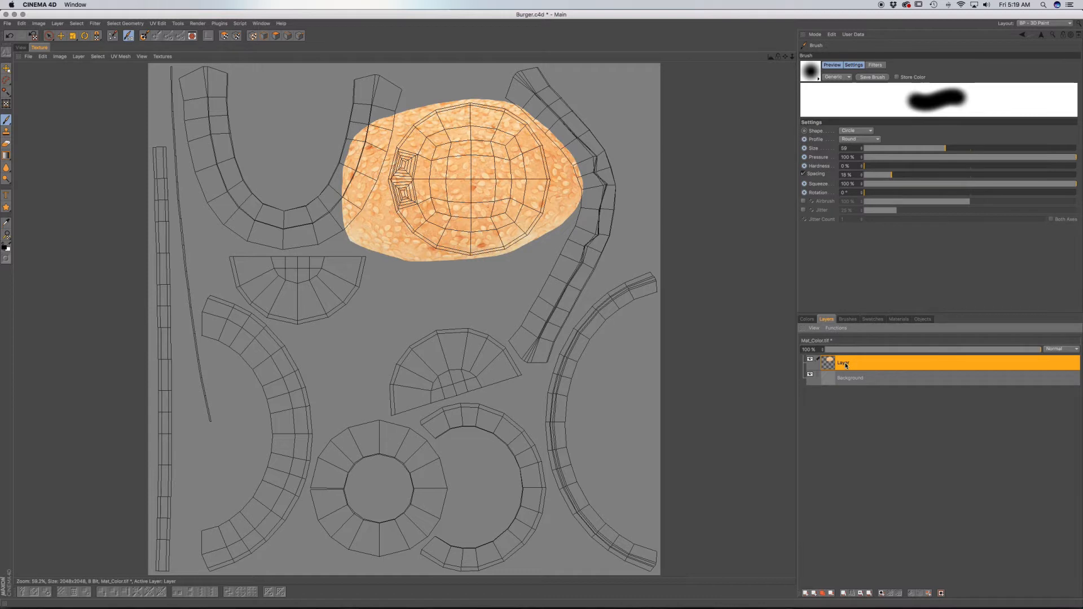
pyautogui.doubleClick(845, 364)
pyautogui.write('Bun')
pyautogui.press('Return')
pyautogui.click(881, 594)
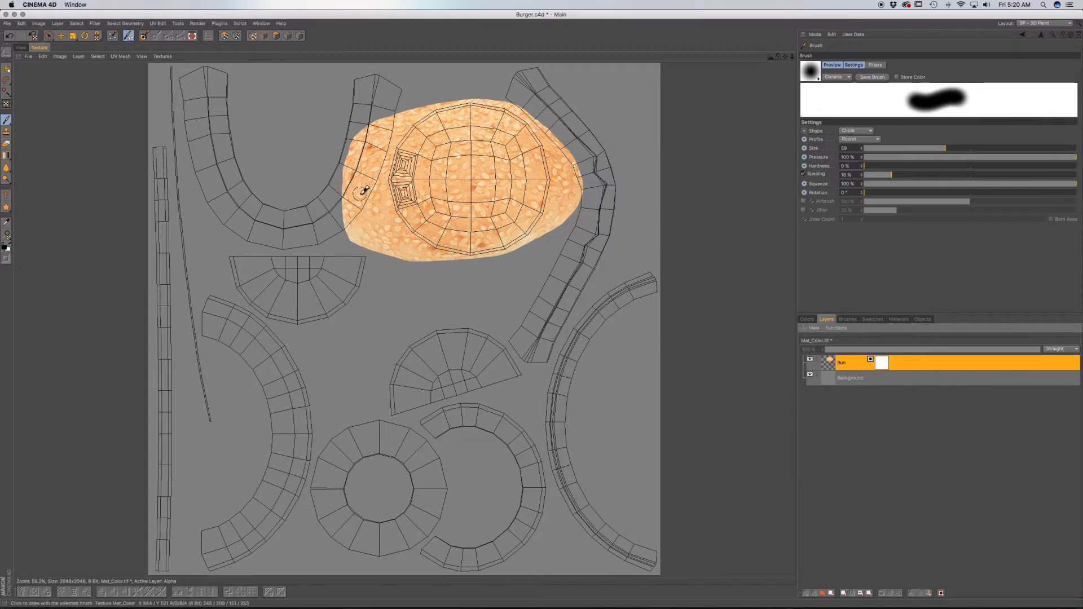
# Step: Enlarge the brush and paint black on the Bun layer's mask to hide the excess image on both sides of the circular UV island
pyautogui.moveTo(359, 133)
pyautogui.mouseDown()
pyautogui.moveTo(348, 220)
pyautogui.moveTo(351, 149)
pyautogui.moveTo(362, 244)
pyautogui.moveTo(351, 186)
pyautogui.moveTo(355, 230)
pyautogui.moveTo(362, 206)
pyautogui.moveTo(349, 225)
pyautogui.moveTo(358, 187)
pyautogui.mouseUp()
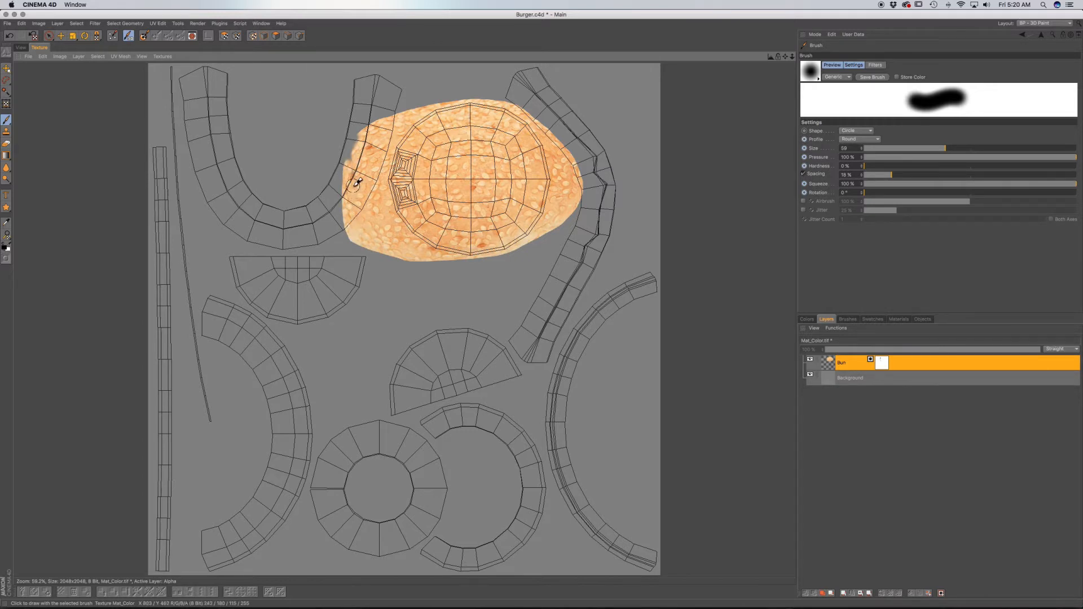
pyautogui.moveTo(945, 149); pyautogui.dragTo(969, 148)
pyautogui.moveTo(367, 141)
pyautogui.mouseDown()
pyautogui.moveTo(365, 193)
pyautogui.moveTo(354, 128)
pyautogui.moveTo(355, 145)
pyautogui.moveTo(382, 109)
pyautogui.moveTo(372, 206)
pyautogui.moveTo(399, 254)
pyautogui.moveTo(464, 261)
pyautogui.mouseUp()
pyautogui.moveTo(558, 247); pyautogui.dragTo(567, 147)
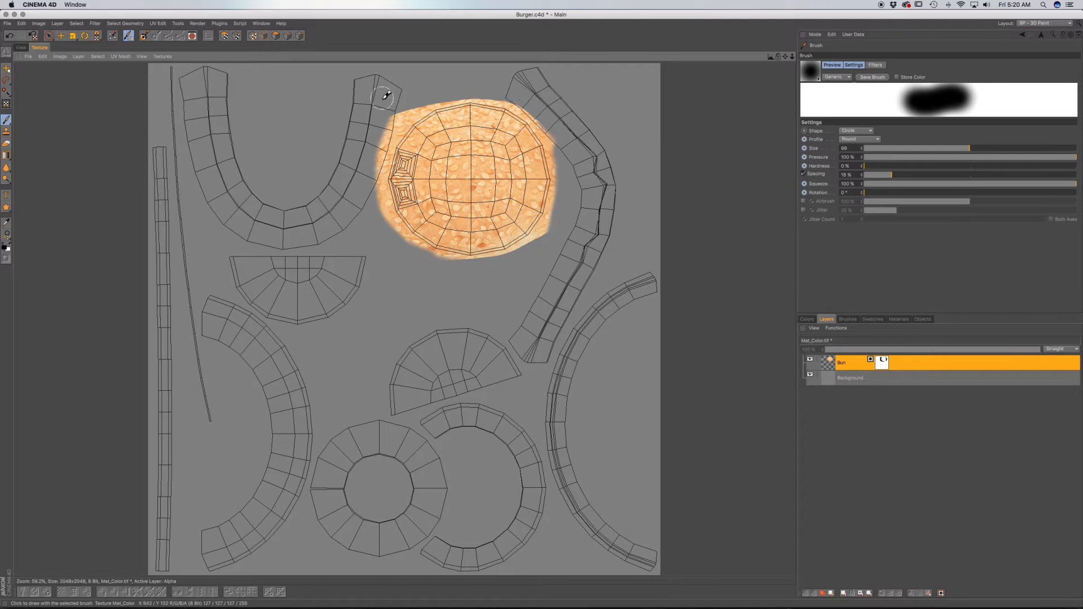
pyautogui.moveTo(389, 122)
pyautogui.mouseDown()
pyautogui.moveTo(375, 155)
pyautogui.moveTo(388, 226)
pyautogui.mouseUp()
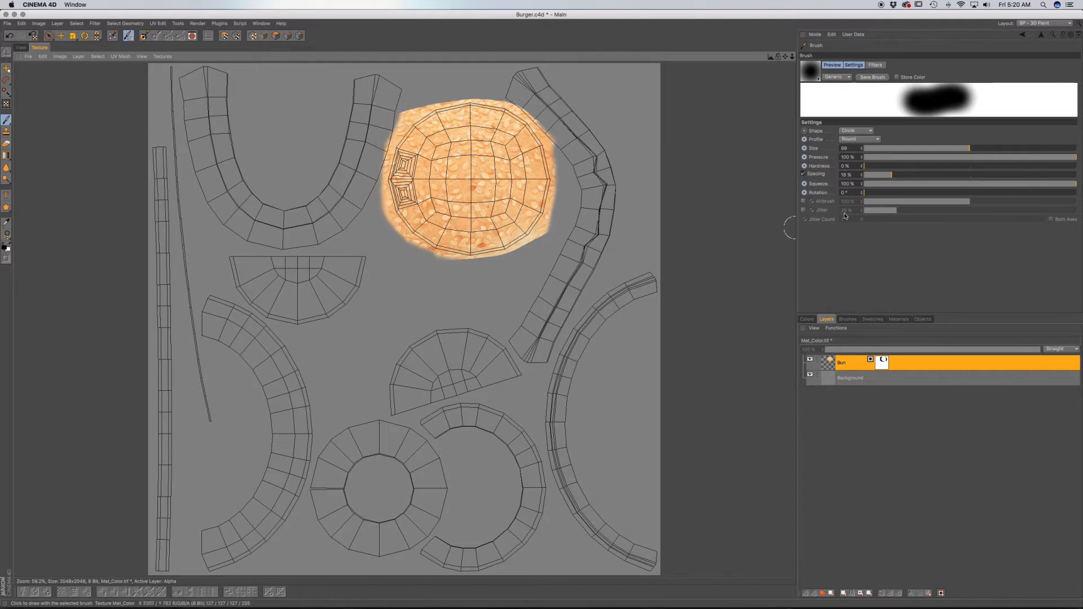
# Step: Reduce the brush size to 43 and mask the bun image more closely along the left edge of the circular UV island
pyautogui.moveTo(959, 147); pyautogui.dragTo(947, 148)
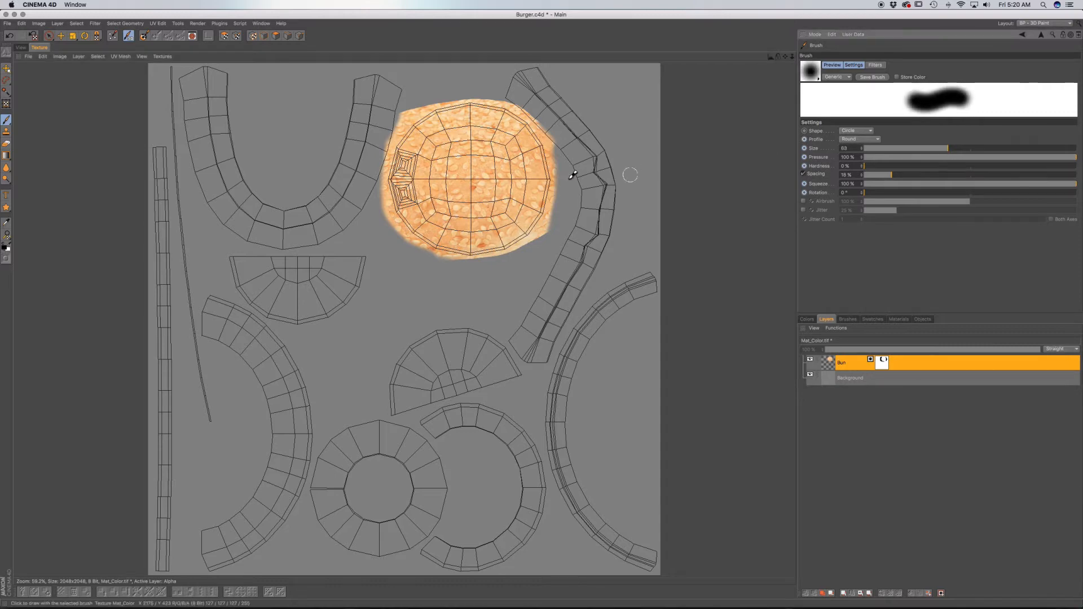
pyautogui.scroll(2, 417, 164)
pyautogui.scroll(5, 417, 164)
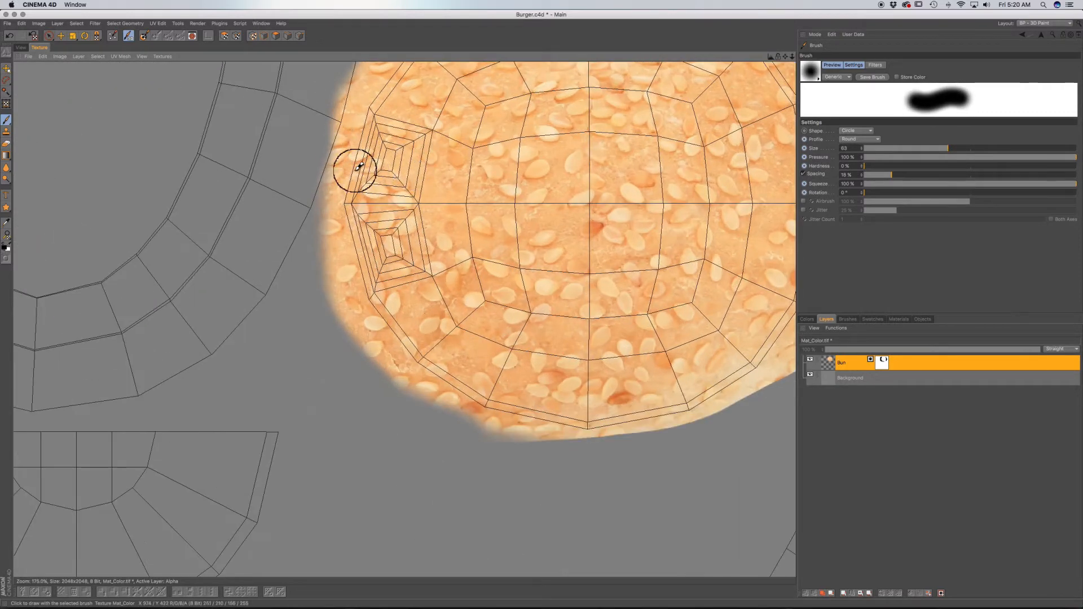
pyautogui.scroll(2, 382, 184)
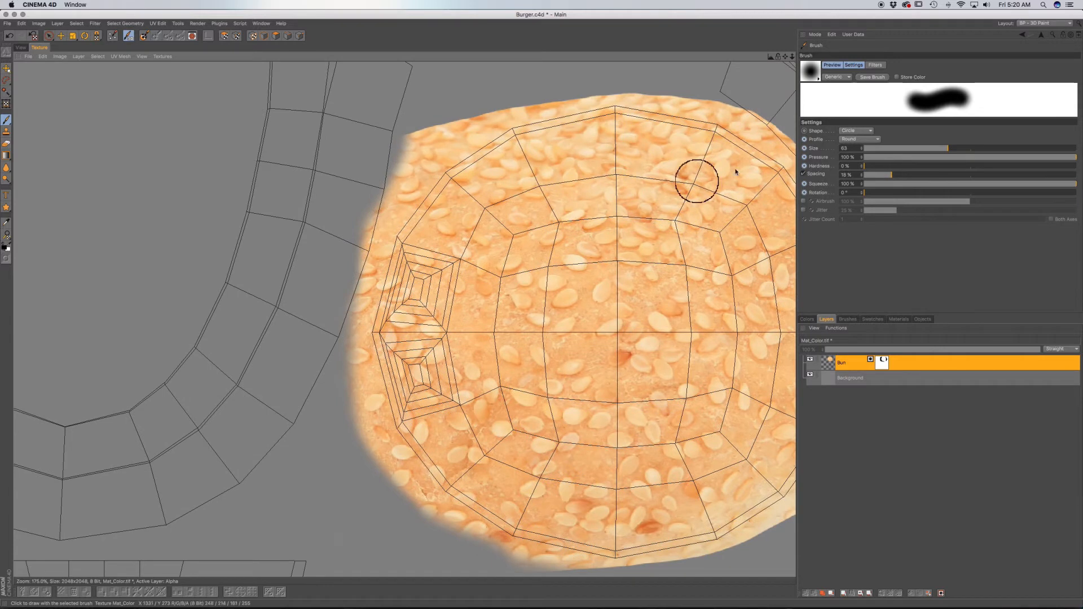
pyautogui.moveTo(411, 231); pyautogui.dragTo(369, 227, button='middle')
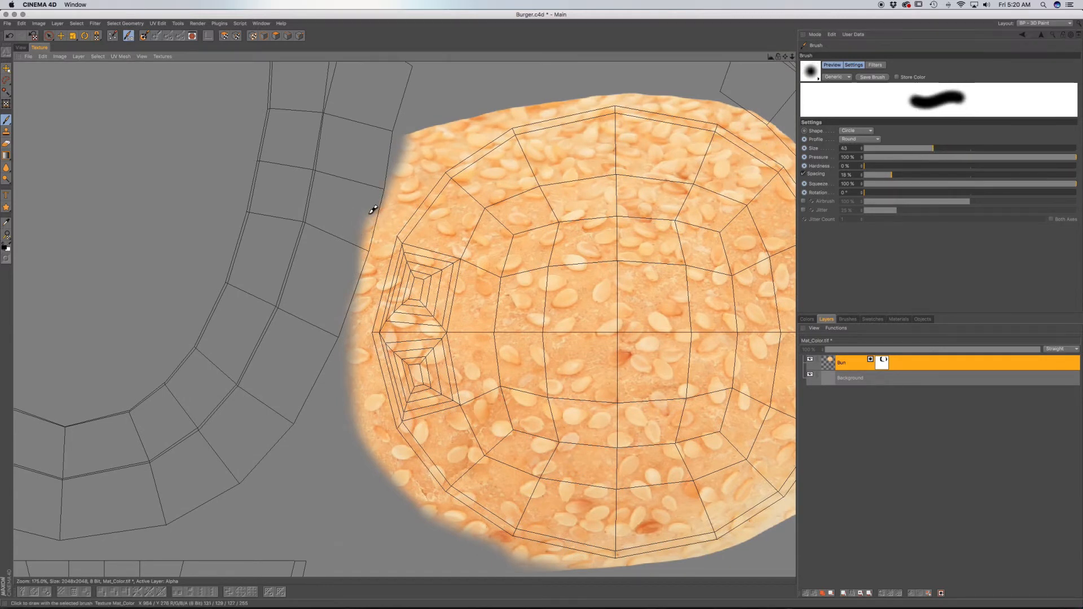
pyautogui.moveTo(405, 147)
pyautogui.mouseDown()
pyautogui.moveTo(350, 307)
pyautogui.moveTo(345, 368)
pyautogui.moveTo(366, 457)
pyautogui.mouseUp()
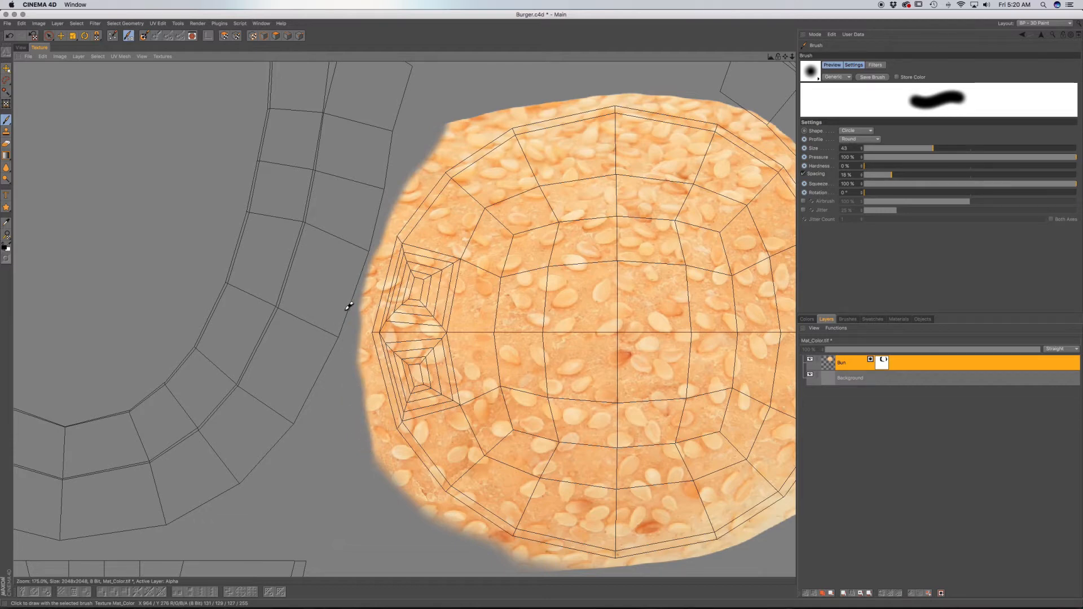
# Step: Mask out the remaining excess bun image around the upper-right, lower-right and lower-left edges of the circular UV island
pyautogui.hscroll(10, 358, 239)
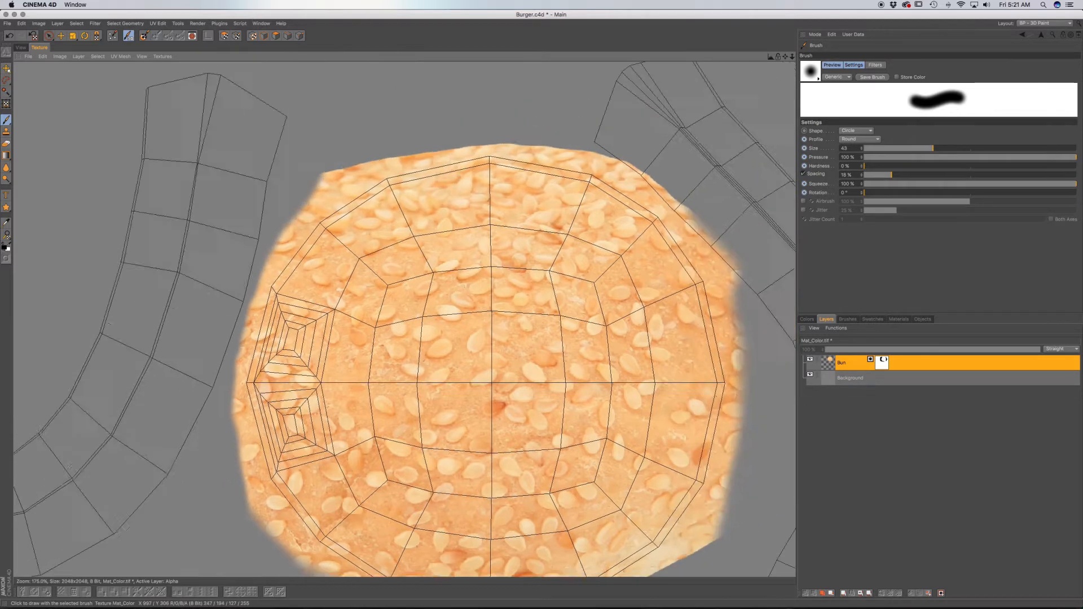
pyautogui.scroll(5, 763, 222)
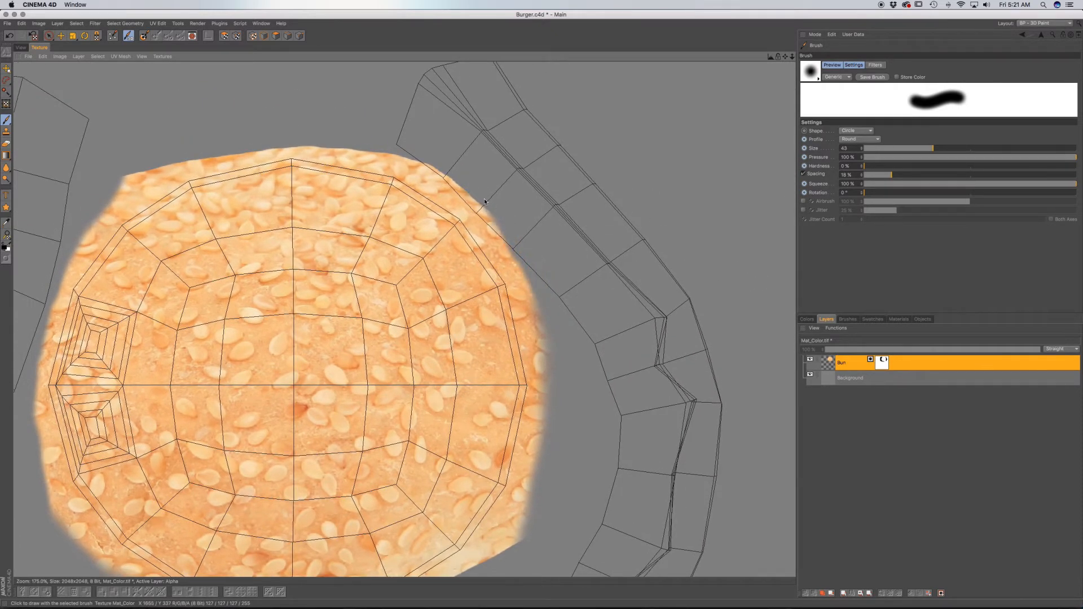
pyautogui.moveTo(475, 189); pyautogui.dragTo(469, 193)
pyautogui.moveTo(404, 157)
pyautogui.mouseDown()
pyautogui.moveTo(456, 184)
pyautogui.moveTo(484, 218)
pyautogui.mouseUp()
pyautogui.moveTo(533, 280); pyautogui.dragTo(509, 246)
pyautogui.scroll(-3, 519, 246)
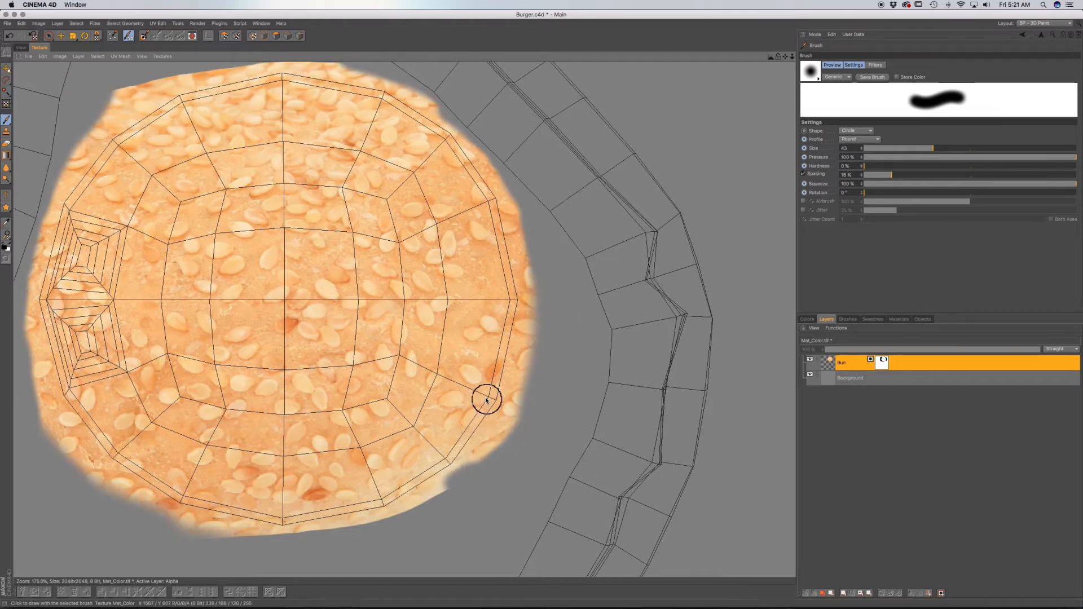
pyautogui.scroll(-8, 479, 417)
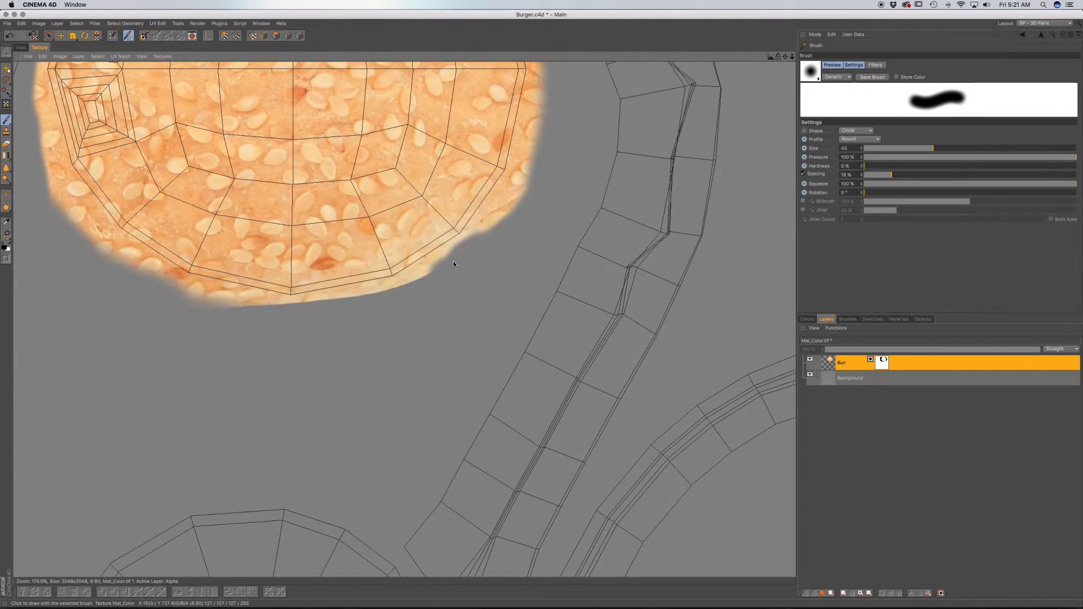
pyautogui.hscroll(-2, 200, 320)
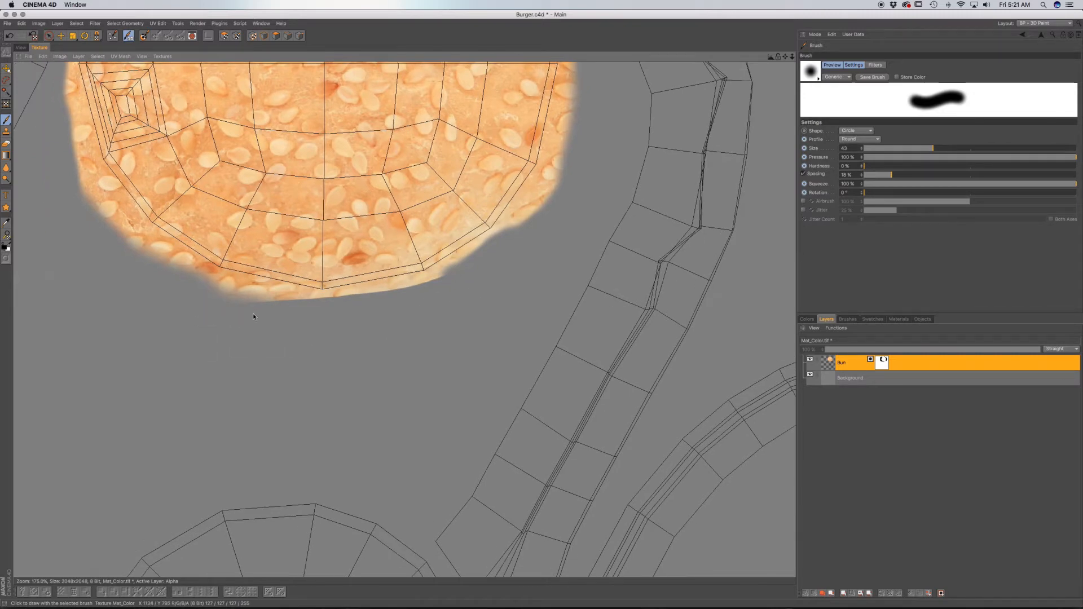
pyautogui.moveTo(151, 271); pyautogui.dragTo(84, 198)
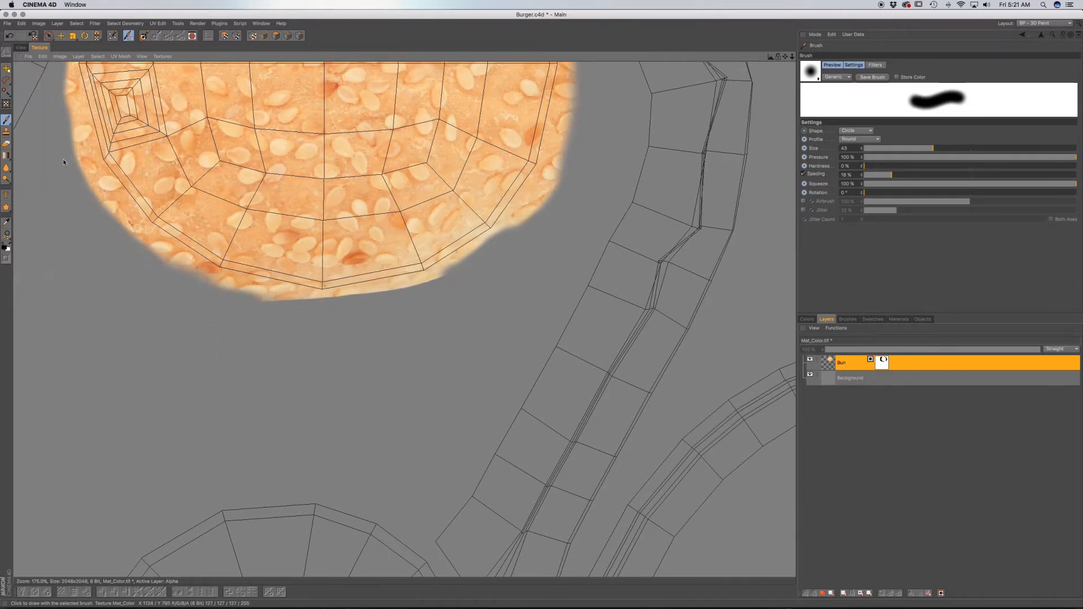
# Step: Return to the 3D view and inspect the bun texture on the burger from the side
pyautogui.scroll(-8, 160, 177)
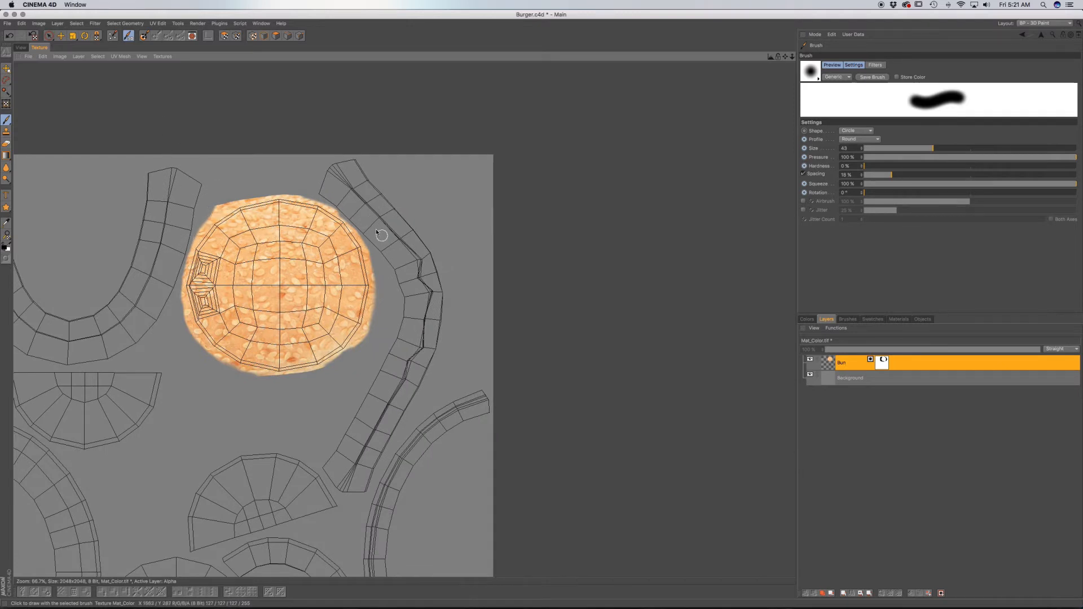
pyautogui.keyDown('alt'); pyautogui.moveTo(207, 349); pyautogui.dragTo(329, 284, button='middle'); pyautogui.keyUp('alt')
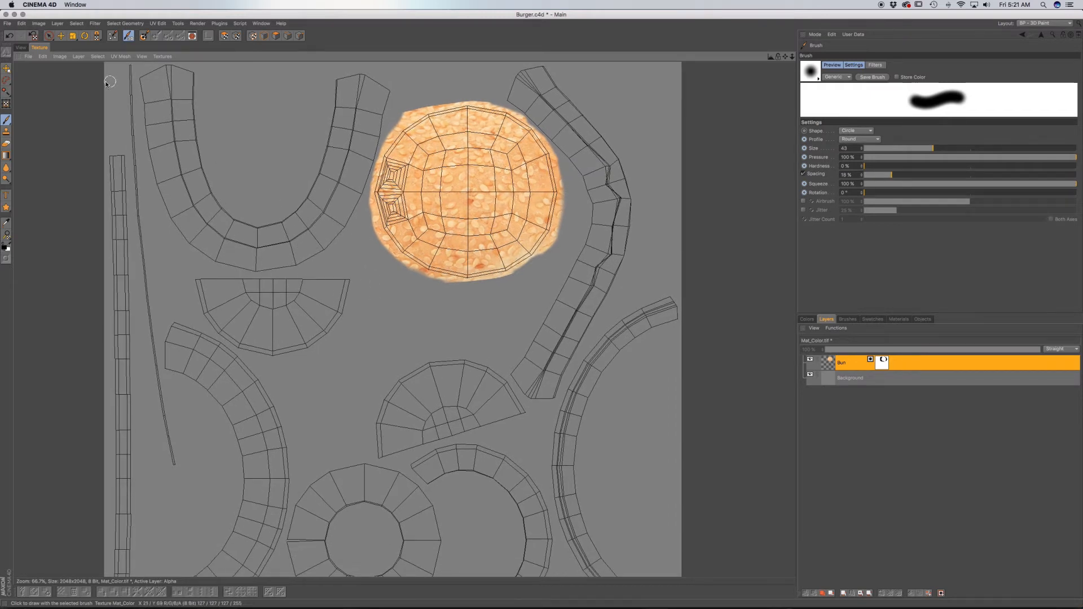
pyautogui.click(21, 47)
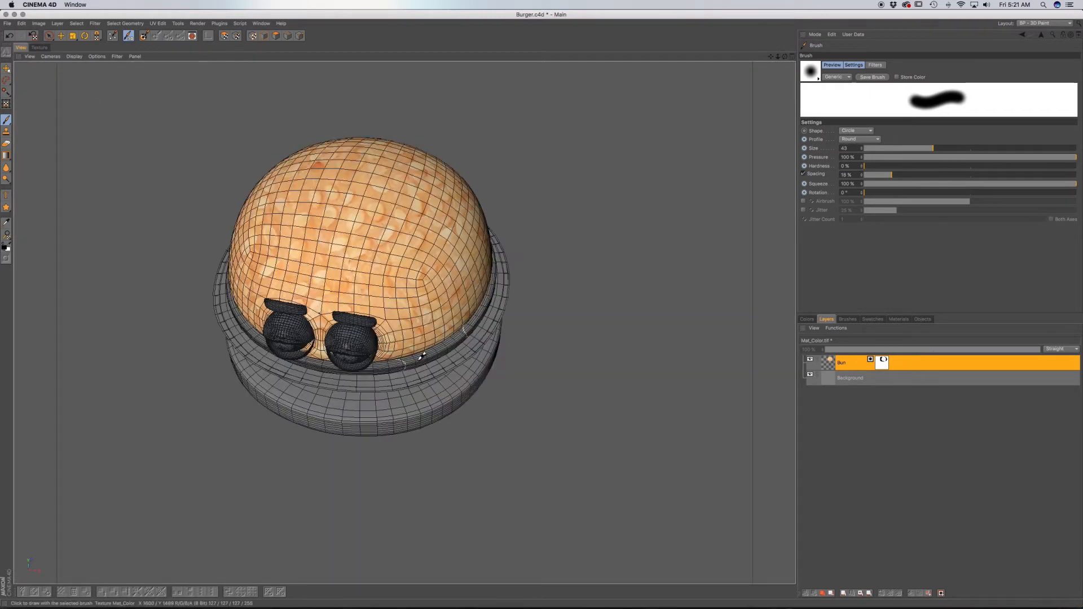
pyautogui.moveTo(445, 337)
pyautogui.keyDown('alt'); pyautogui.mouseDown()
pyautogui.moveTo(343, 223)
pyautogui.moveTo(411, 280)
pyautogui.moveTo(566, 375)
pyautogui.mouseUp(); pyautogui.keyUp('alt')
pyautogui.scroll(6, 528, 351)
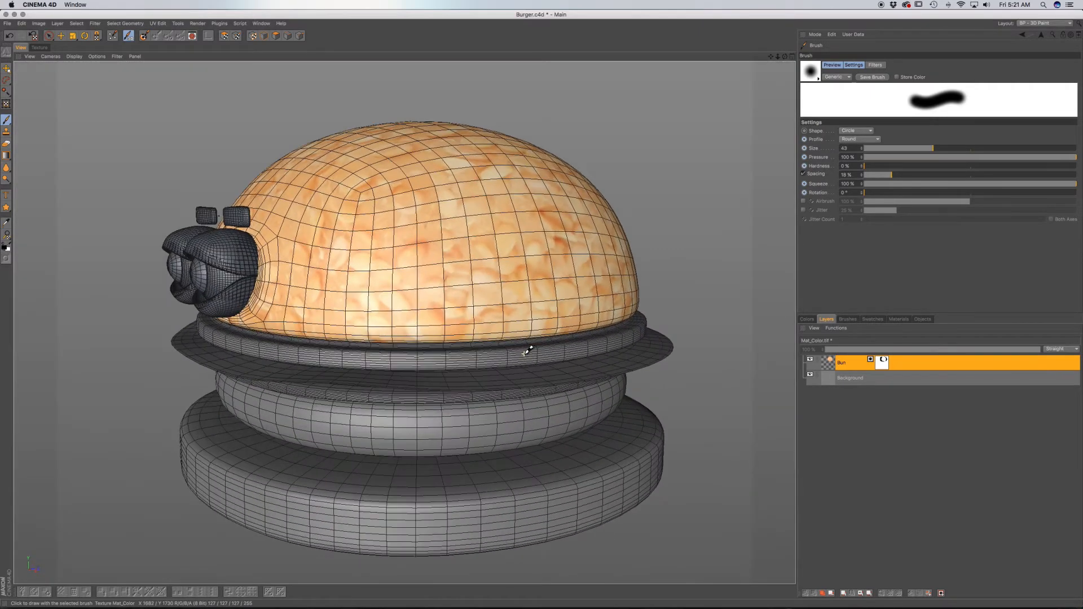
# Step: Examine the bun texture and the untextured layers below it from several angles around the burger
pyautogui.moveTo(526, 349)
pyautogui.keyDown('alt'); pyautogui.mouseDown()
pyautogui.moveTo(510, 356)
pyautogui.moveTo(537, 350)
pyautogui.mouseUp(); pyautogui.keyUp('alt')
pyautogui.moveTo(465, 344); pyautogui.dragTo(549, 336)
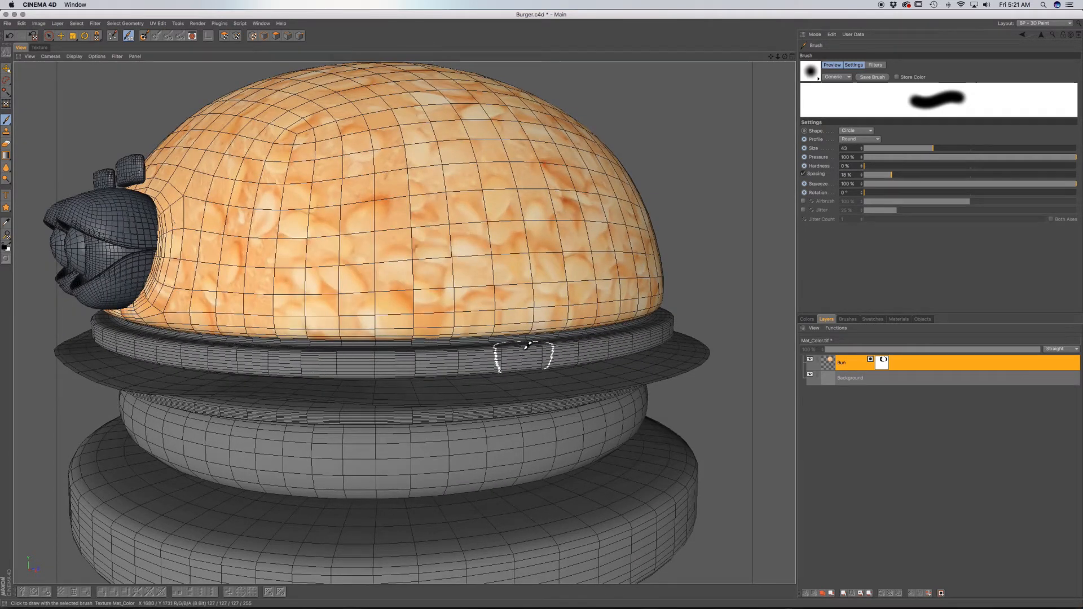
pyautogui.keyDown('alt'); pyautogui.moveTo(496, 350); pyautogui.dragTo(492, 270); pyautogui.keyUp('alt')
pyautogui.keyDown('alt'); pyautogui.moveTo(405, 286); pyautogui.dragTo(427, 280); pyautogui.keyUp('alt')
pyautogui.keyDown('alt'); pyautogui.moveTo(397, 341); pyautogui.dragTo(430, 350); pyautogui.keyUp('alt')
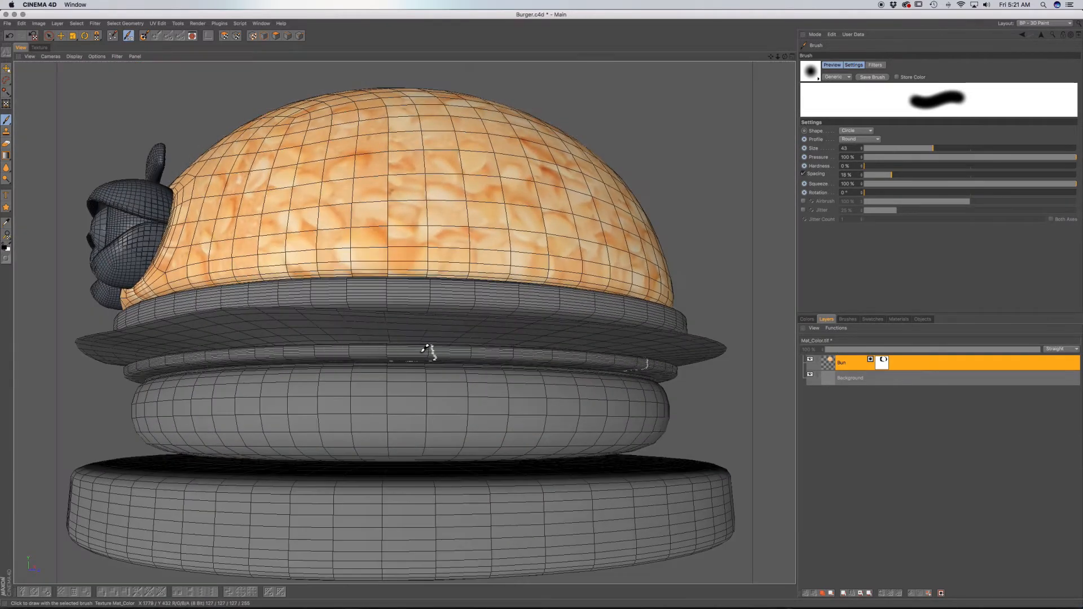
pyautogui.keyDown('alt'); pyautogui.moveTo(327, 351); pyautogui.dragTo(431, 350); pyautogui.keyUp('alt')
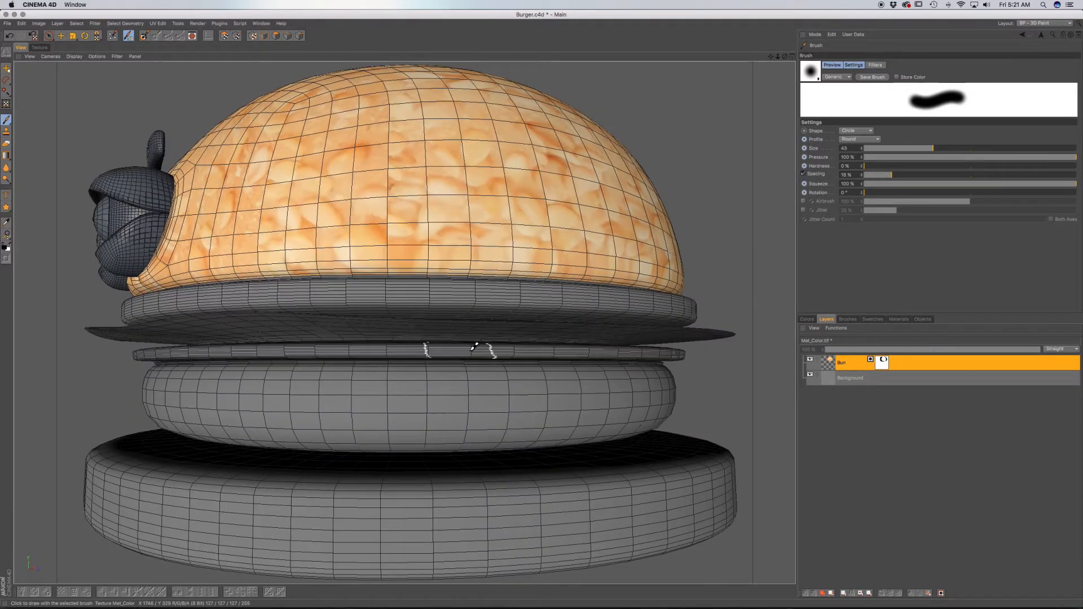
pyautogui.moveTo(570, 358)
pyautogui.keyDown('alt'); pyautogui.mouseDown()
pyautogui.moveTo(520, 425)
pyautogui.moveTo(484, 404)
pyautogui.mouseUp(); pyautogui.keyUp('alt')
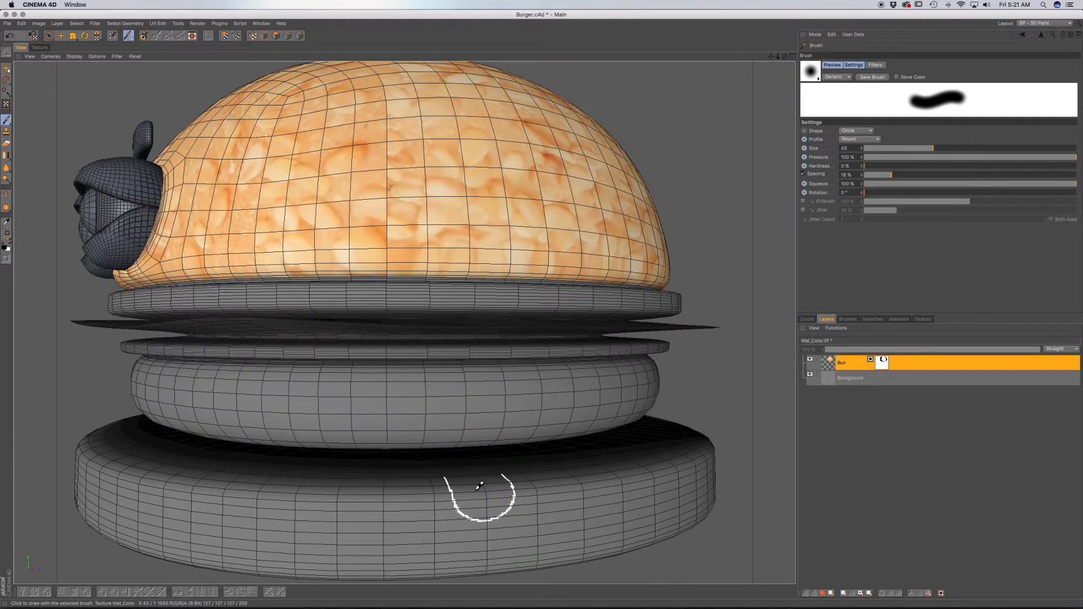
pyautogui.moveTo(440, 293)
pyautogui.keyDown('alt'); pyautogui.mouseDown()
pyautogui.moveTo(442, 322)
pyautogui.moveTo(403, 297)
pyautogui.mouseUp(); pyautogui.keyUp('alt')
pyautogui.keyDown('alt'); pyautogui.moveTo(484, 290); pyautogui.dragTo(475, 303); pyautogui.keyUp('alt')
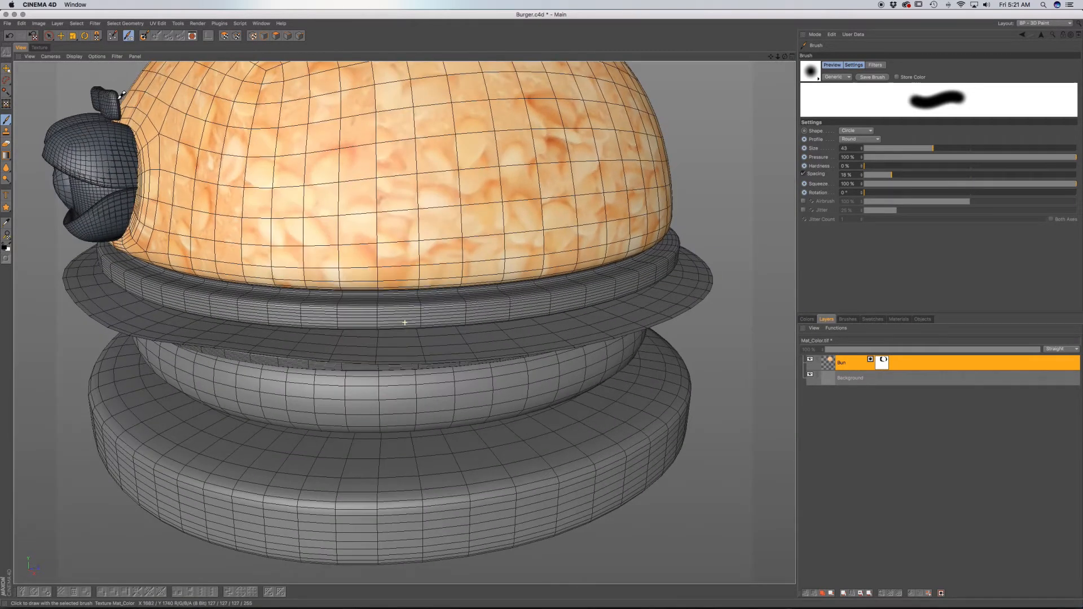
# Step: Open the image tomato.jpg as a texture for the tomato slice
pyautogui.click(41, 48)
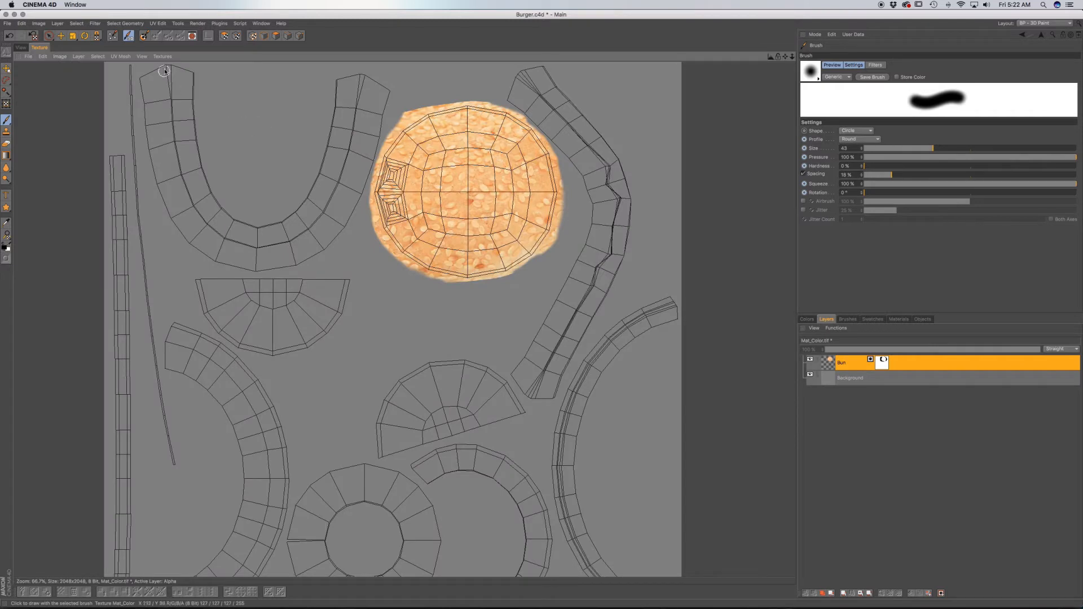
pyautogui.click(28, 57)
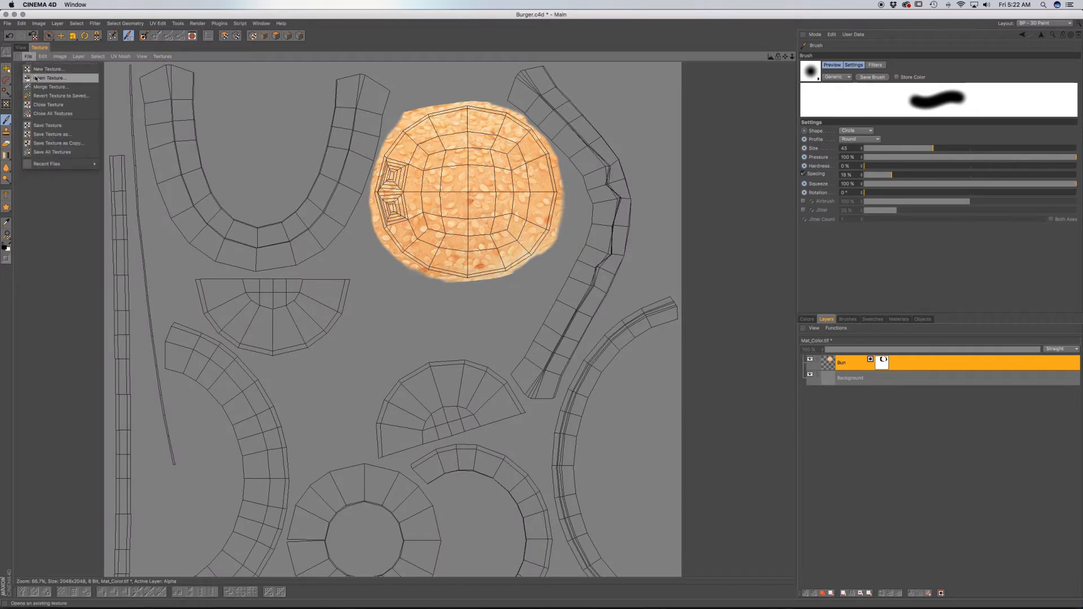
pyautogui.click(40, 79)
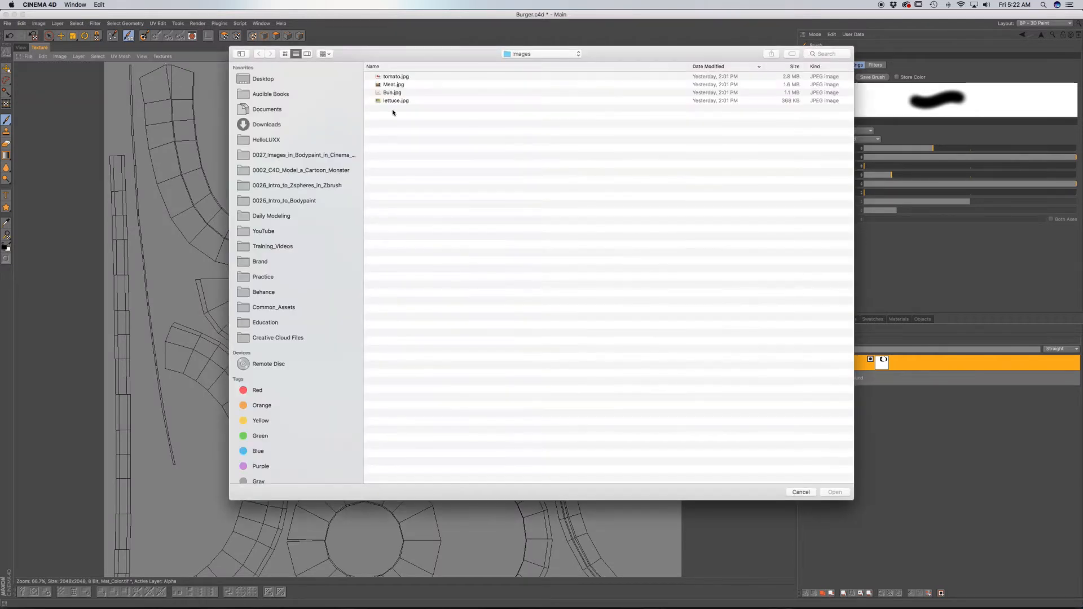
pyautogui.doubleClick(398, 78)
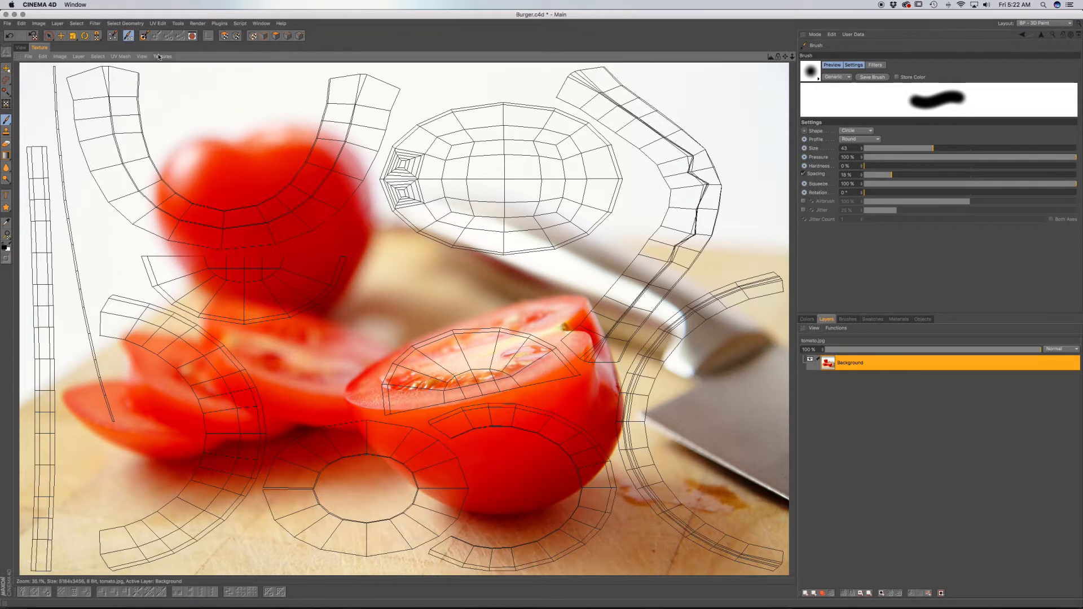
# Step: Return to Mat_Color.tif, add a new layer above Bun and paint a black test dab on the large arc-shaped UV strip
pyautogui.click(160, 57)
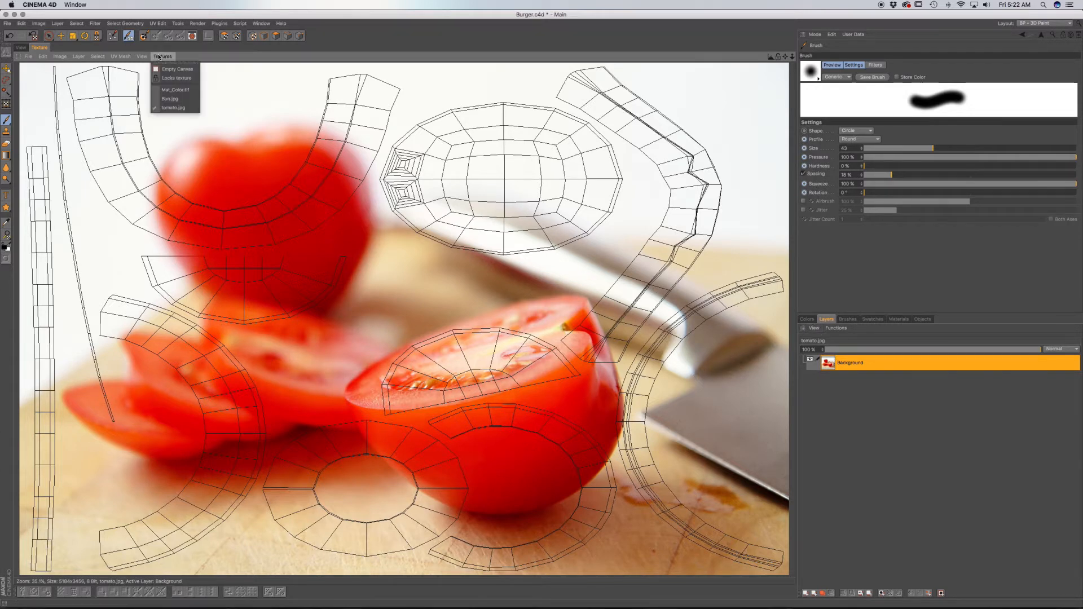
pyautogui.click(175, 90)
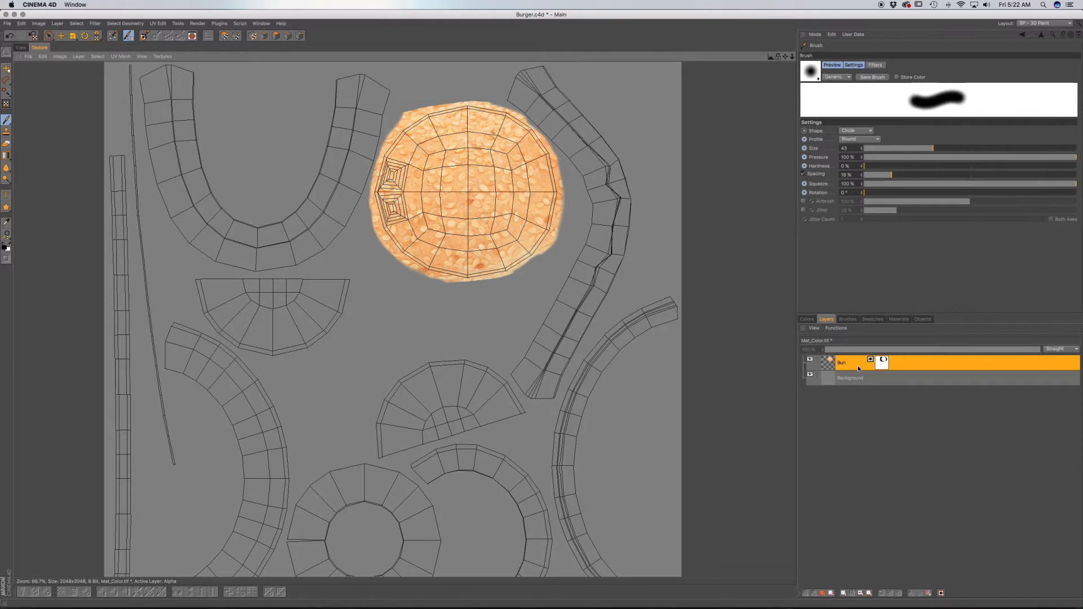
pyautogui.click(857, 367)
pyautogui.click(804, 593)
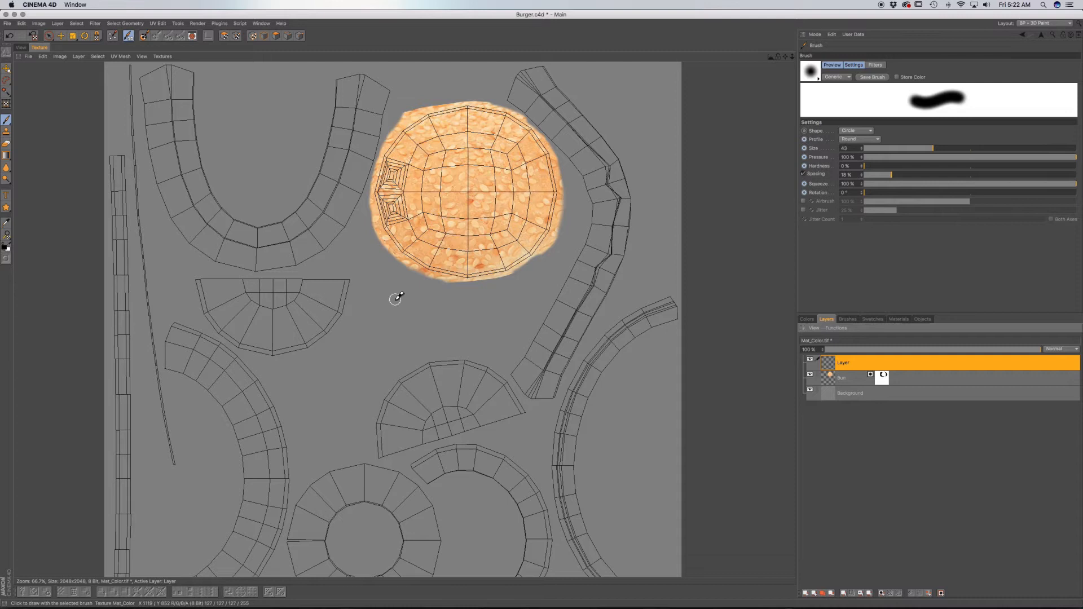
pyautogui.moveTo(407, 336)
pyautogui.keyDown('alt'); pyautogui.mouseDown(button='middle')
pyautogui.moveTo(386, 322)
pyautogui.moveTo(395, 332)
pyautogui.mouseUp(button='middle'); pyautogui.keyUp('alt')
pyautogui.keyDown('alt'); pyautogui.moveTo(441, 369); pyautogui.dragTo(412, 321, button='middle'); pyautogui.keyUp('alt')
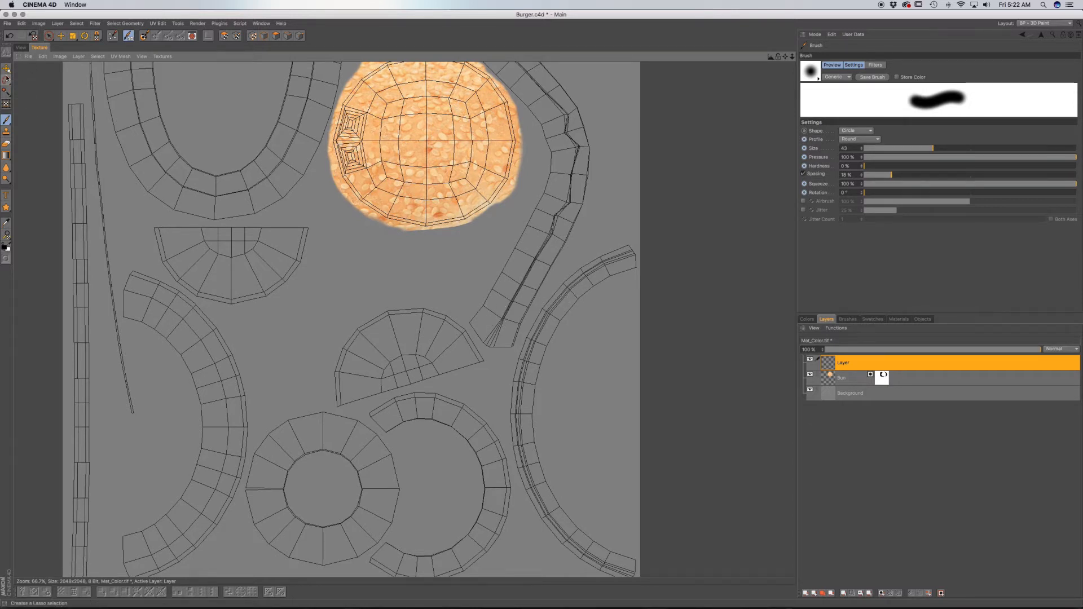
pyautogui.moveTo(586, 280); pyautogui.dragTo(583, 279)
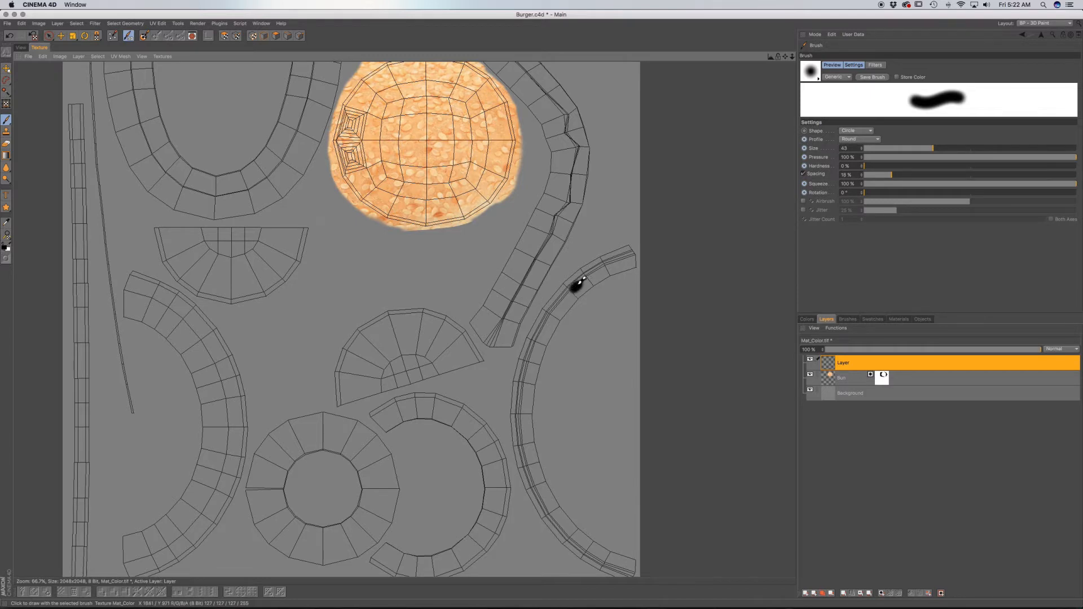
# Step: Find the black test dab on the 3D burger to identify which part the arc-shaped UV strip covers
pyautogui.click(21, 49)
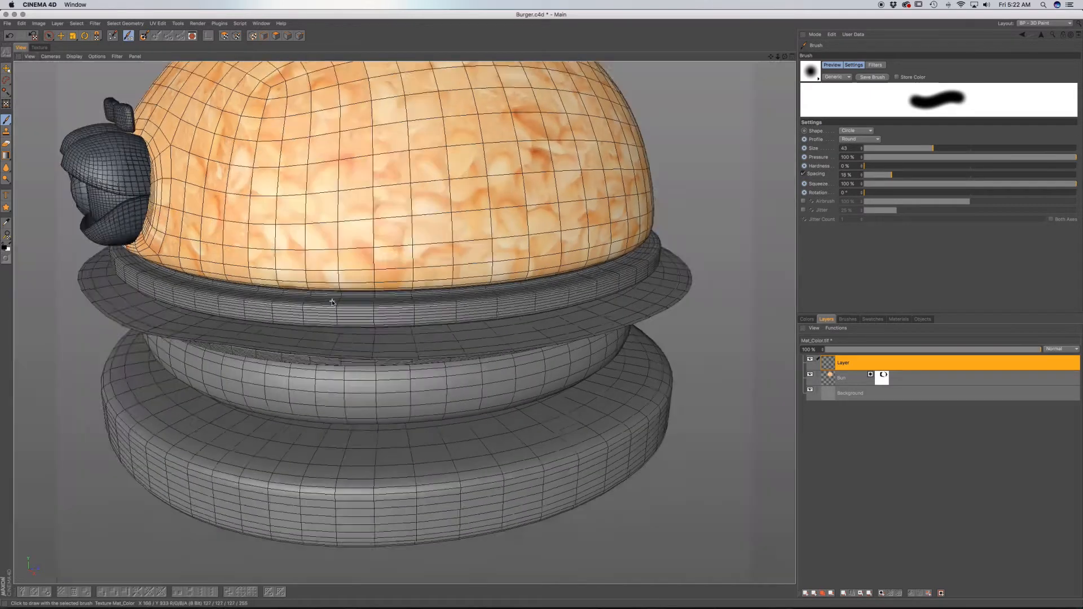
pyautogui.scroll(-3, 332, 303)
pyautogui.keyDown('alt'); pyautogui.moveTo(333, 302); pyautogui.dragTo(248, 261); pyautogui.keyUp('alt')
pyautogui.scroll(-3, 250, 262)
pyautogui.scroll(-2, 250, 263)
pyautogui.keyDown('alt'); pyautogui.moveTo(410, 251); pyautogui.dragTo(289, 261); pyautogui.keyUp('alt')
pyautogui.keyDown('alt'); pyautogui.moveTo(497, 299); pyautogui.dragTo(353, 283, button='middle'); pyautogui.keyUp('alt')
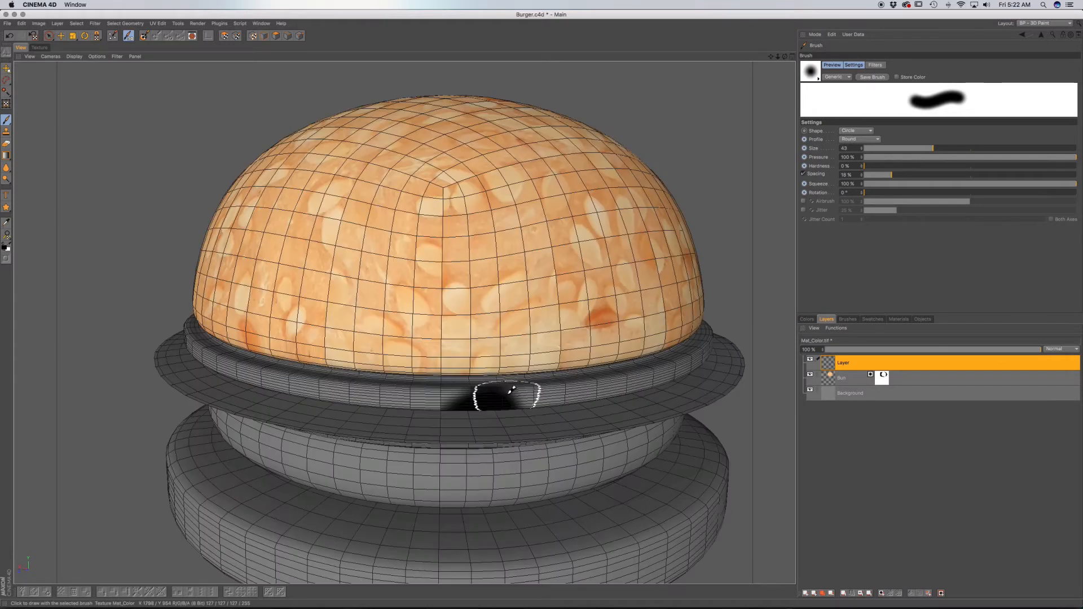
pyautogui.keyDown('alt'); pyautogui.moveTo(530, 379); pyautogui.dragTo(543, 395); pyautogui.keyUp('alt')
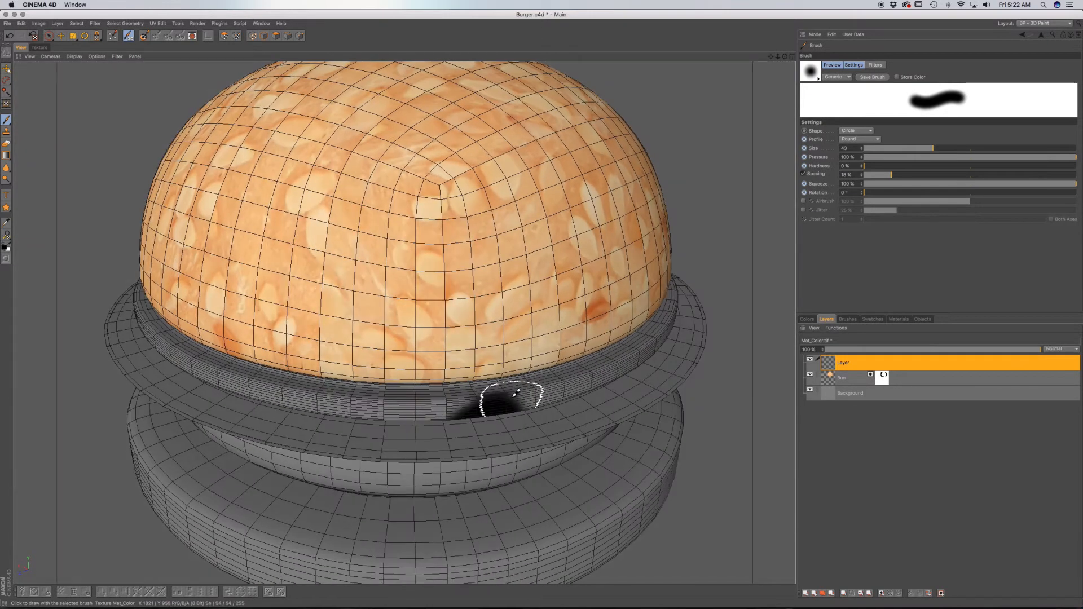
# Step: Delete the layer holding the test dab and check the clean model in the 3D view
pyautogui.click(39, 48)
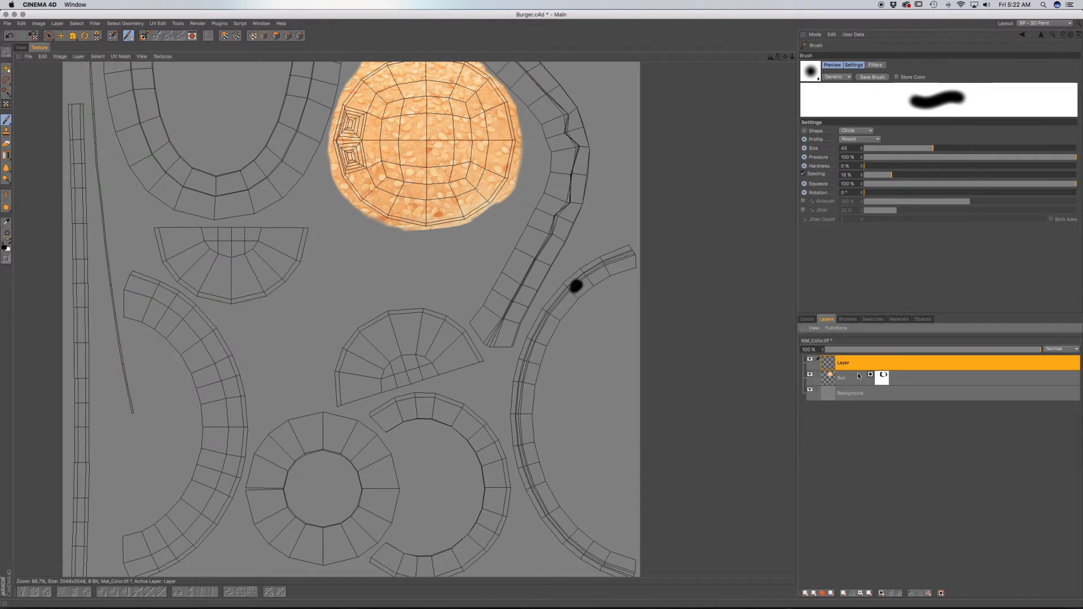
pyautogui.click(831, 594)
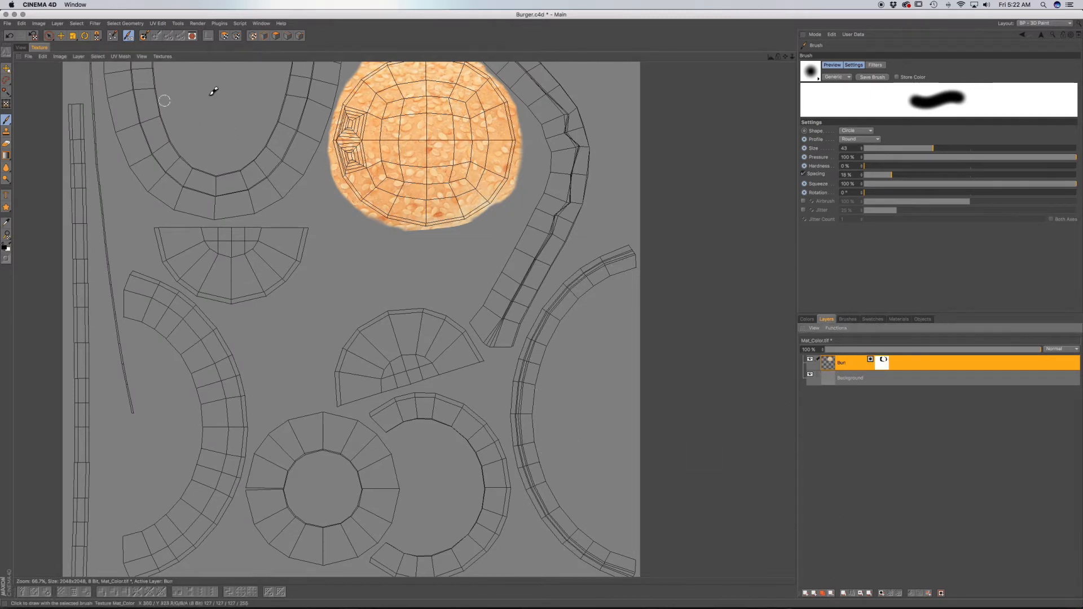
pyautogui.click(21, 48)
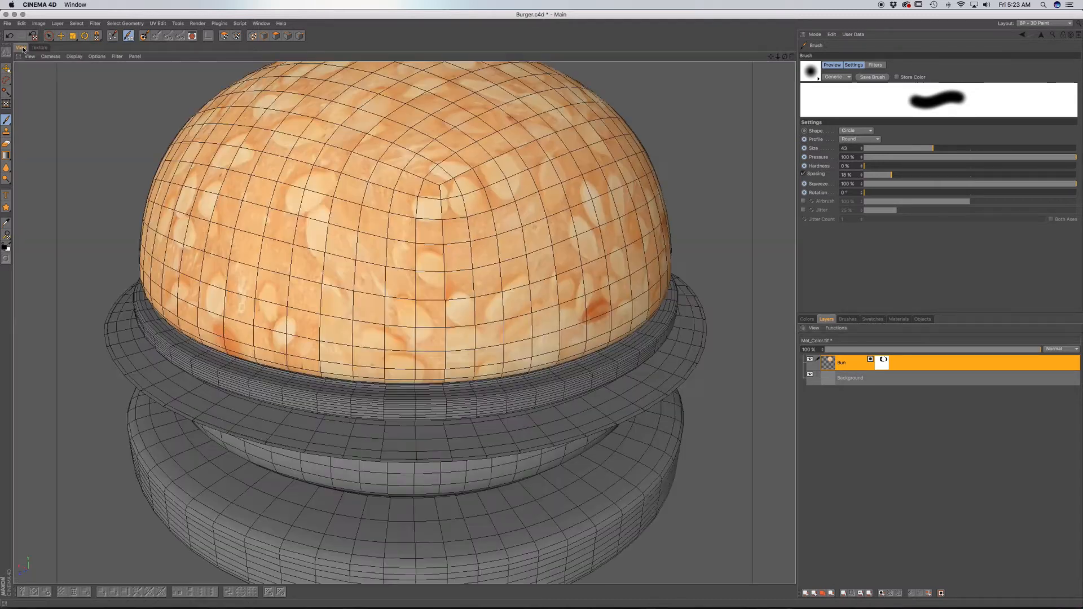
# Step: Switch to the tomato.jpg texture and lasso the smooth red skin of the cut tomato with a freehand selection
pyautogui.click(38, 48)
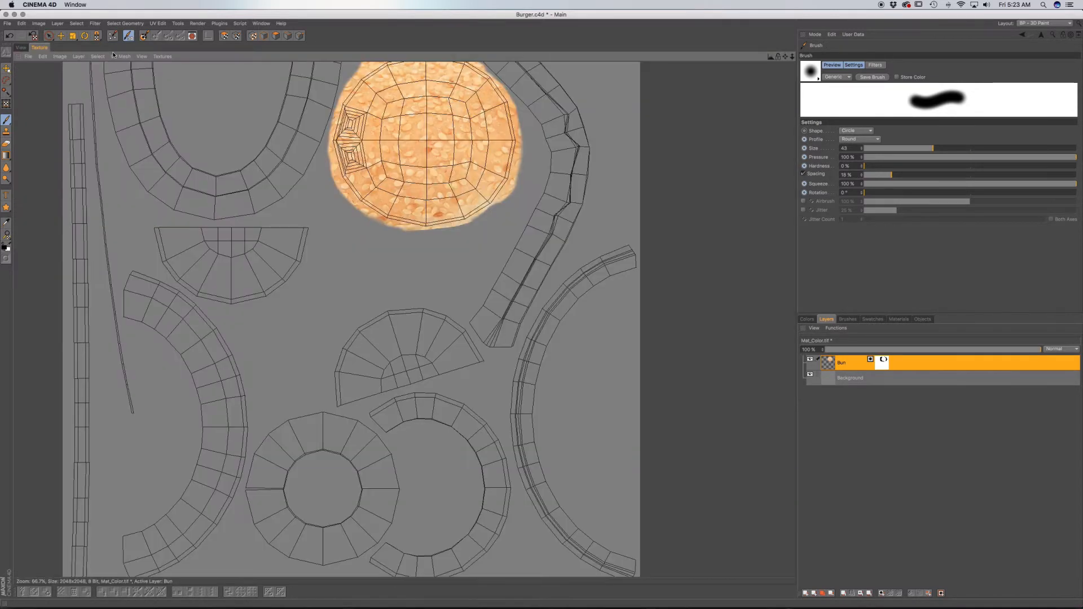
pyautogui.click(161, 56)
pyautogui.click(174, 103)
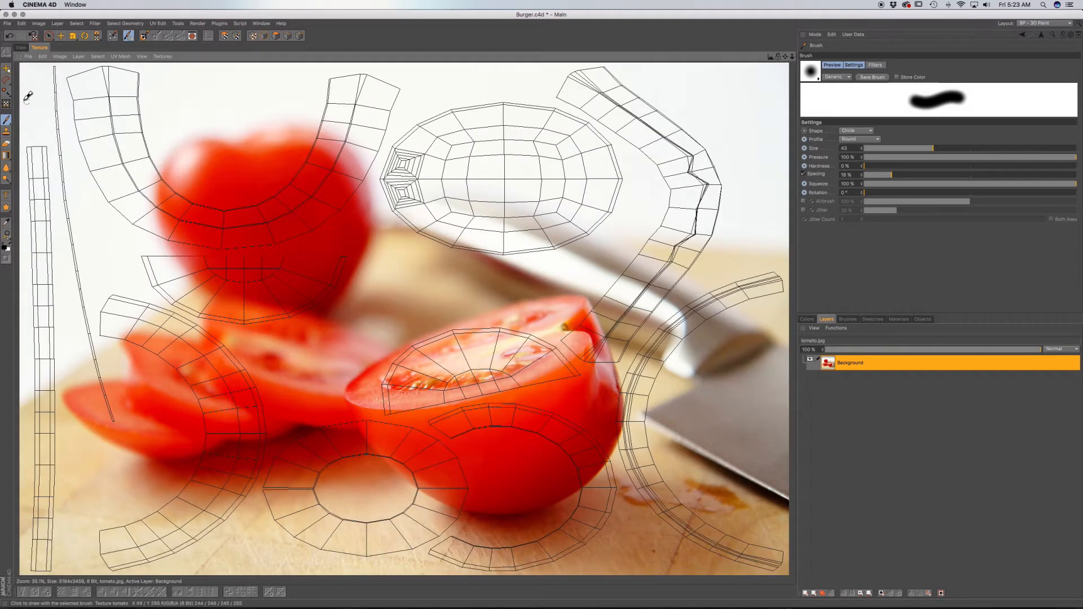
pyautogui.click(6, 80)
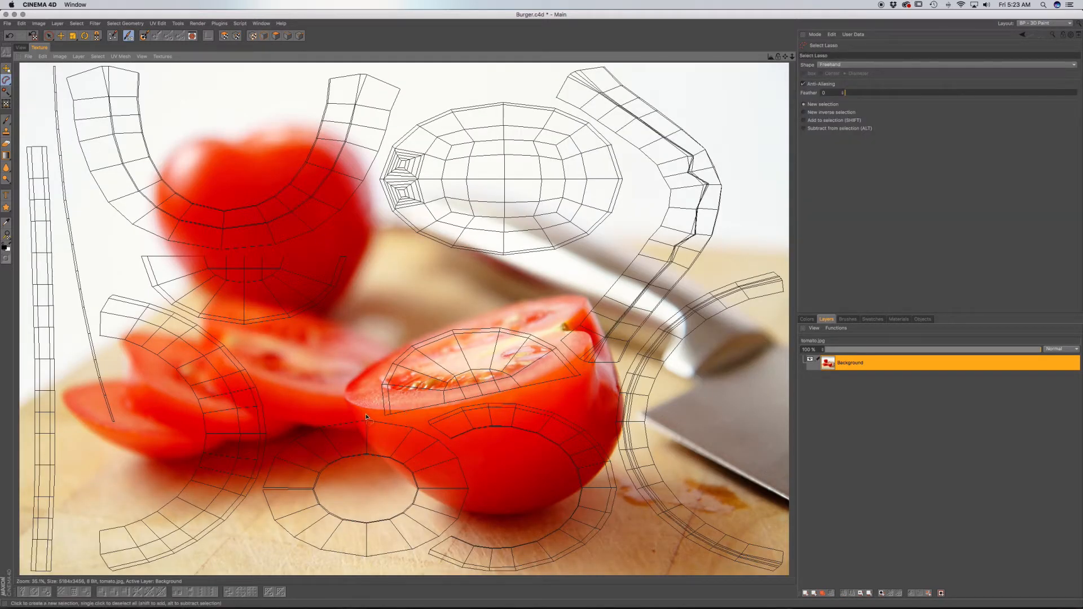
pyautogui.moveTo(365, 414)
pyautogui.mouseDown()
pyautogui.moveTo(402, 454)
pyautogui.moveTo(460, 469)
pyautogui.mouseUp()
pyautogui.moveTo(367, 416); pyautogui.dragTo(366, 415)
# Step: Copy the selected tomato skin into Mat_Color.tif as a new layer above Bun and shift it upward on the canvas
pyautogui.click(162, 57)
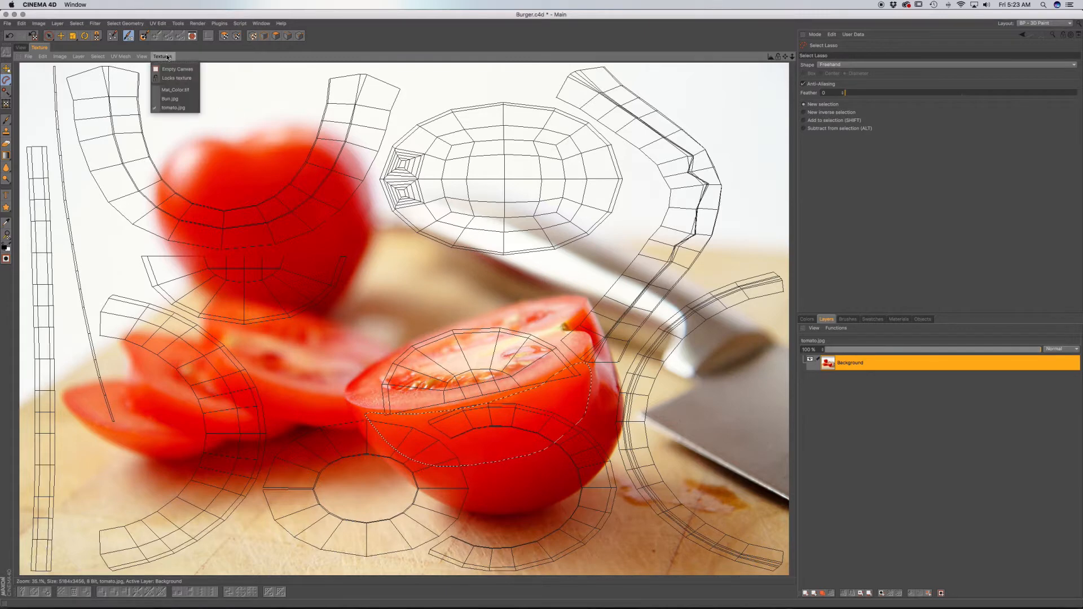
pyautogui.click(169, 91)
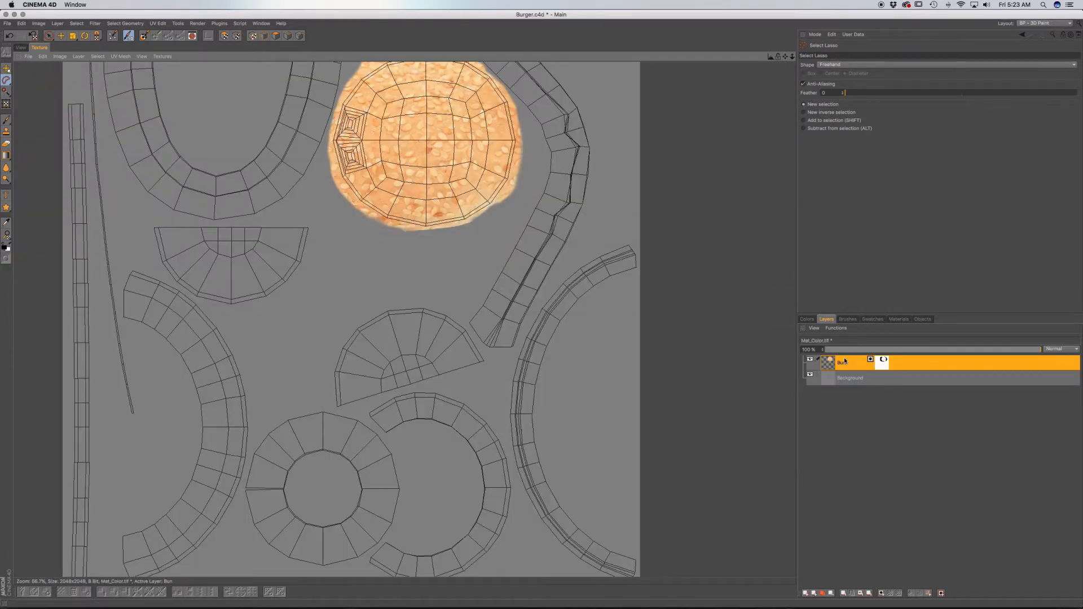
pyautogui.press('super+v')
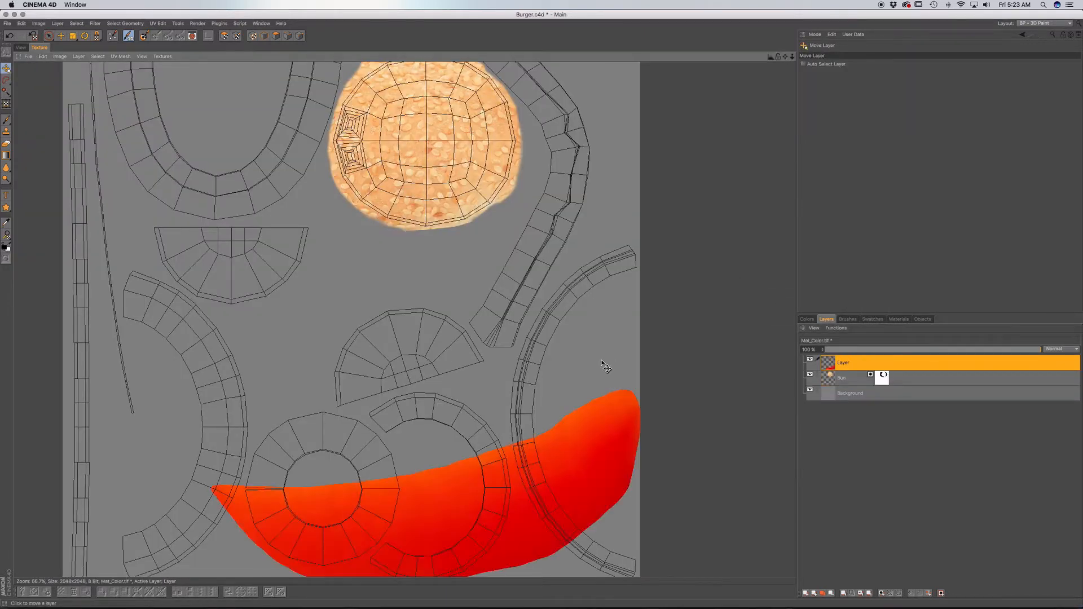
pyautogui.moveTo(579, 455); pyautogui.dragTo(571, 397)
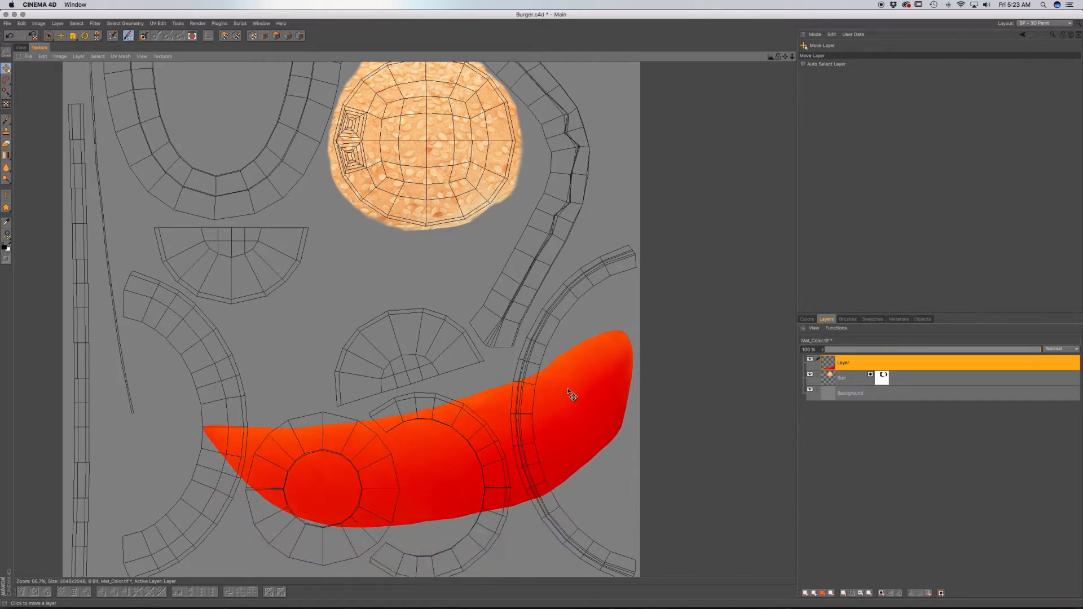
# Step: Rotate, move and enlarge the tomato skin with Transform Bitmap until it covers the large arc-shaped UV strip
pyautogui.click(6, 104)
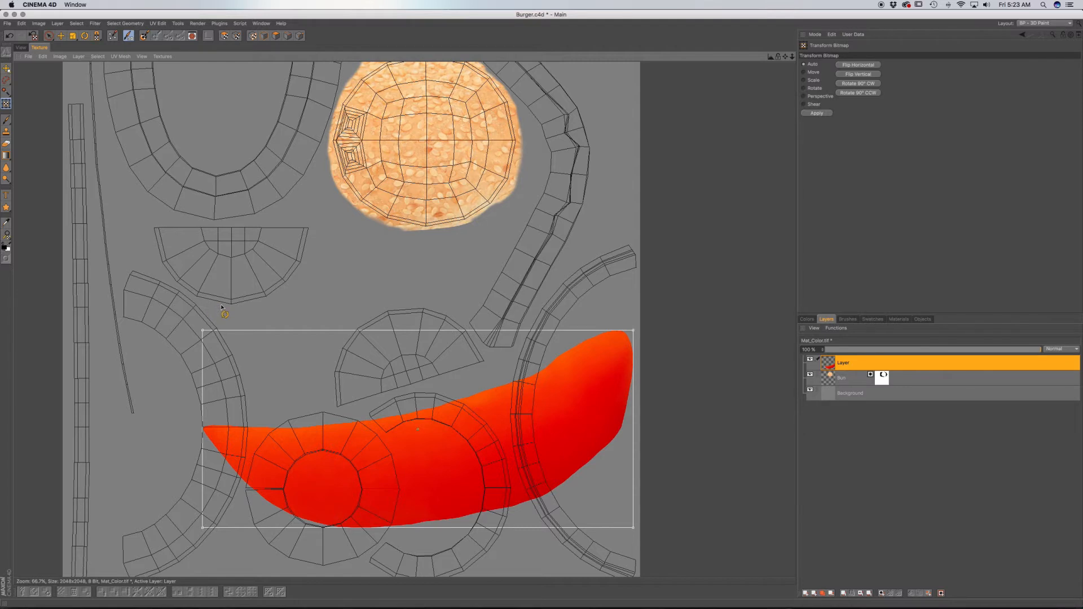
pyautogui.moveTo(237, 301); pyautogui.dragTo(287, 278)
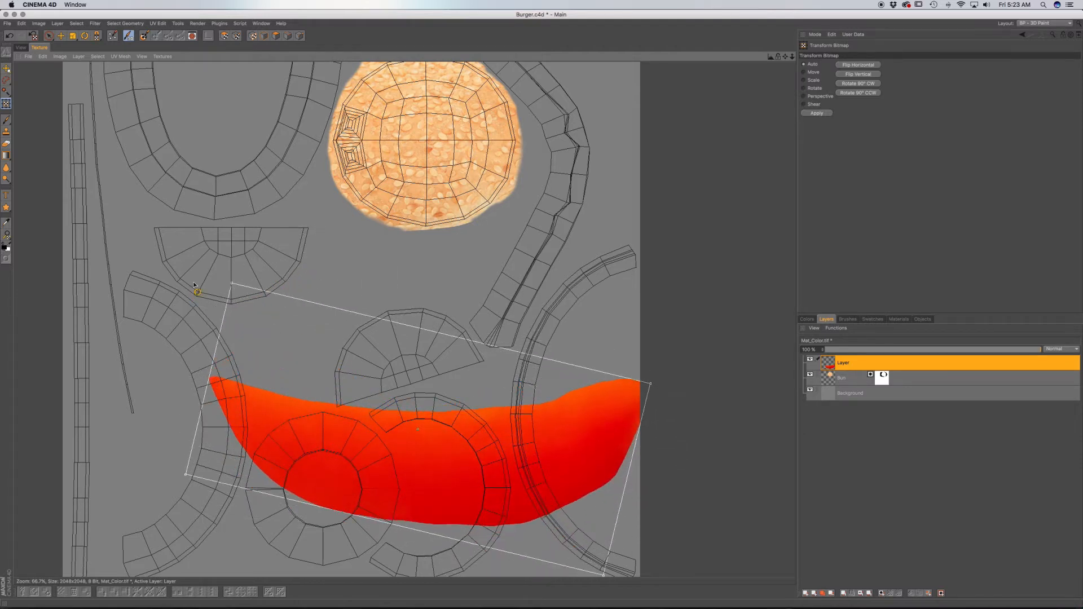
pyautogui.moveTo(163, 310); pyautogui.dragTo(172, 299)
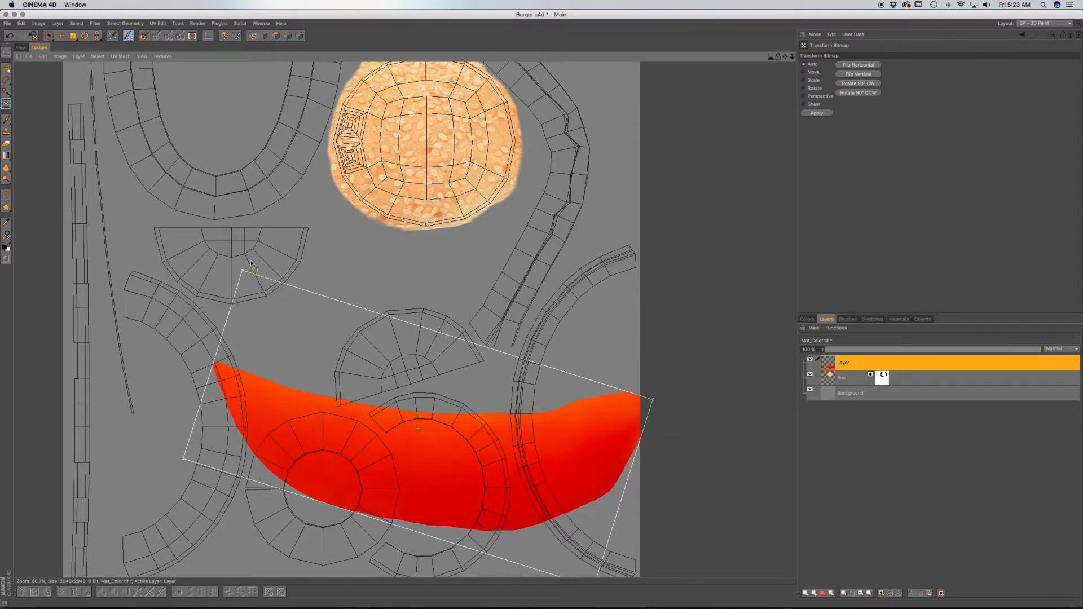
pyautogui.moveTo(326, 250); pyautogui.dragTo(515, 331)
pyautogui.moveTo(395, 362); pyautogui.dragTo(539, 300)
pyautogui.moveTo(688, 238); pyautogui.dragTo(729, 294)
pyautogui.moveTo(611, 310); pyautogui.dragTo(658, 307)
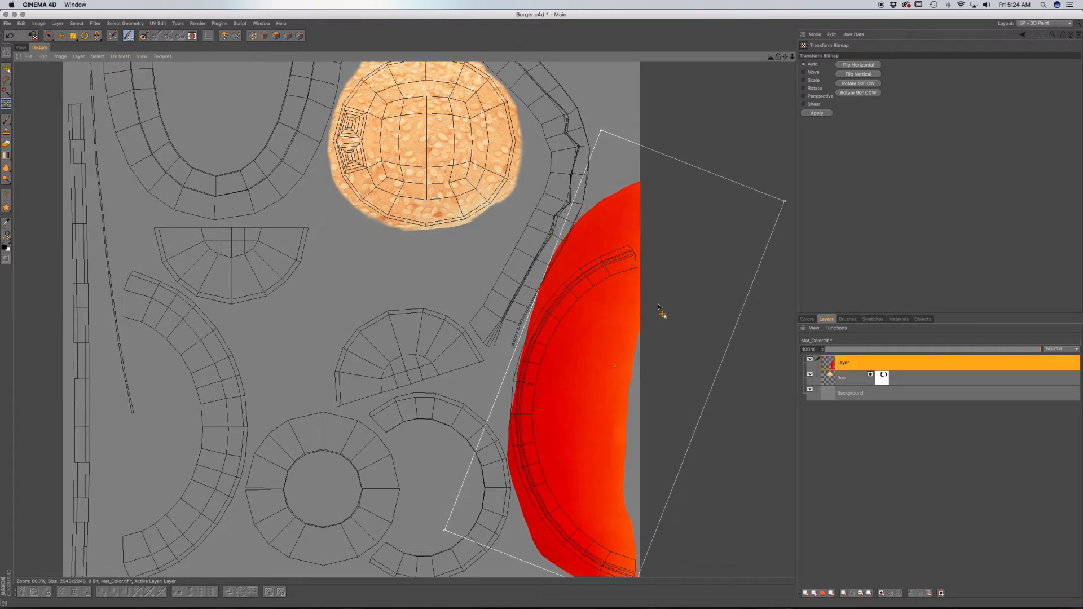
pyautogui.moveTo(601, 129); pyautogui.dragTo(594, 107)
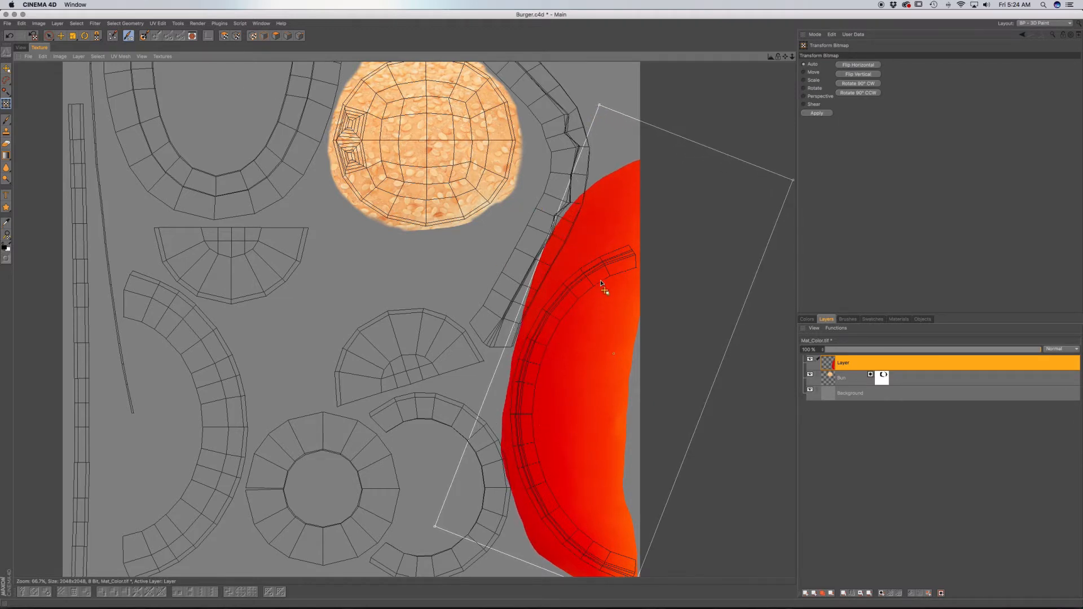
# Step: Finish the transform and rename the tomato skin's layer as Tomato
pyautogui.press('e')
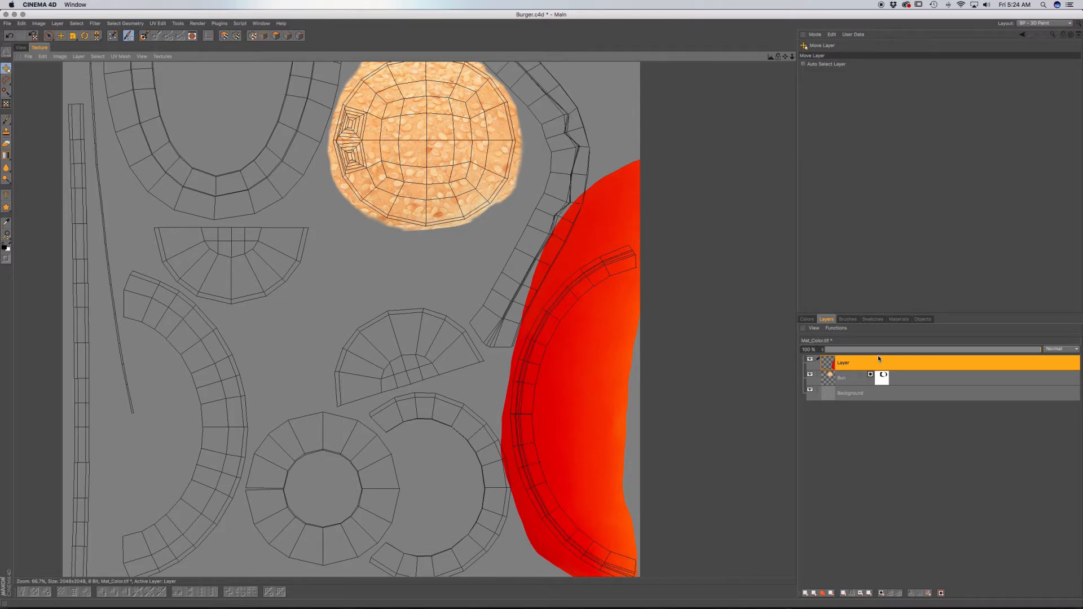
pyautogui.click(875, 359)
pyautogui.doubleClick(846, 364)
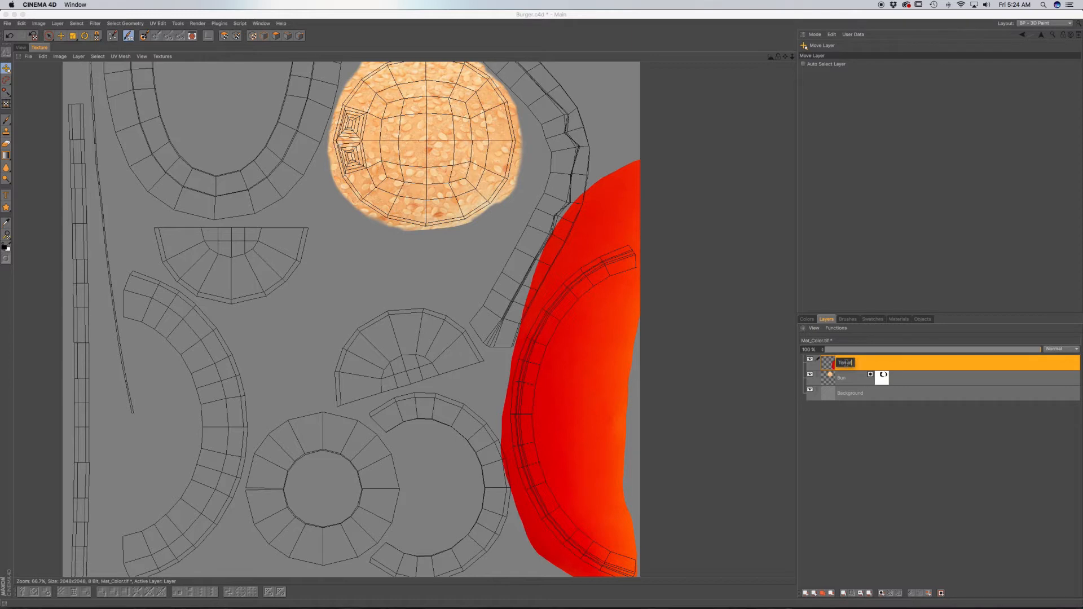
pyautogui.write('Tomato')
pyautogui.press('Return')
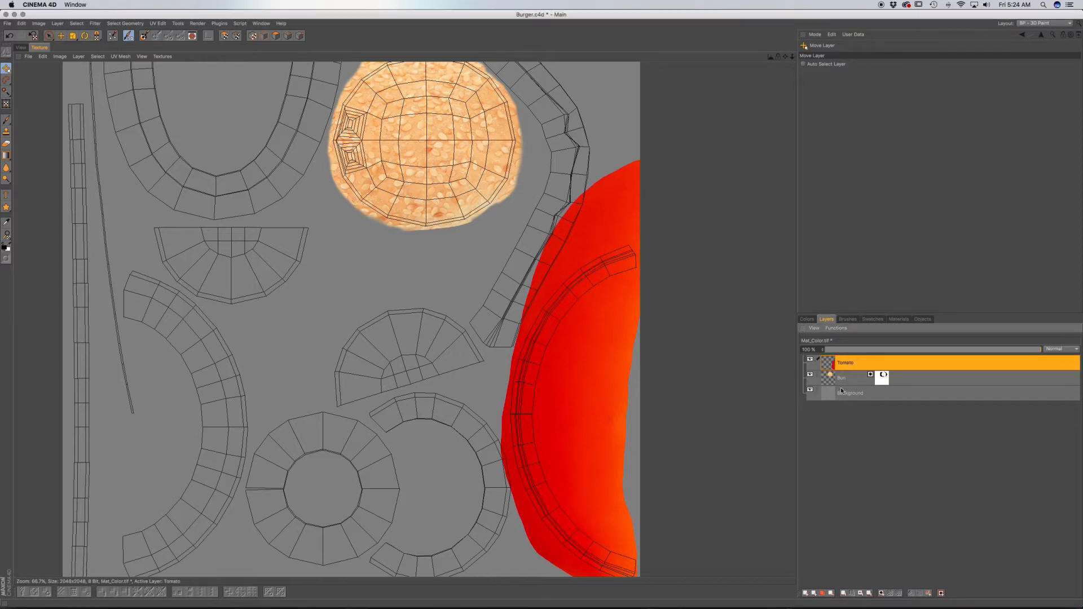
# Step: Add a layer mask to the Tomato layer and brush black on it to hide the skin outside the strip's outer edge
pyautogui.click(881, 594)
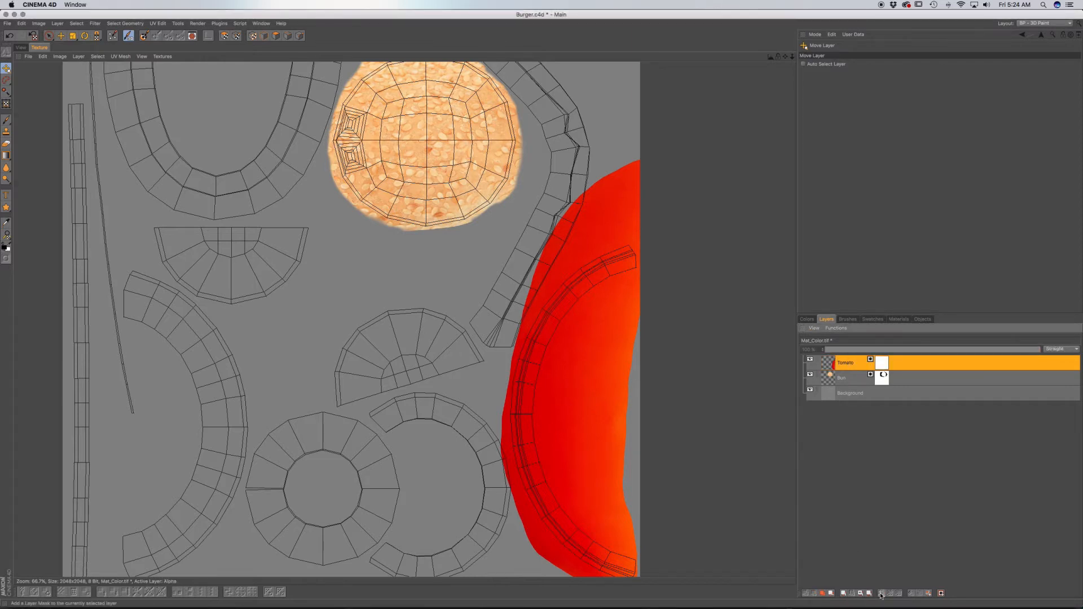
pyautogui.click(6, 120)
pyautogui.moveTo(925, 148); pyautogui.dragTo(965, 148)
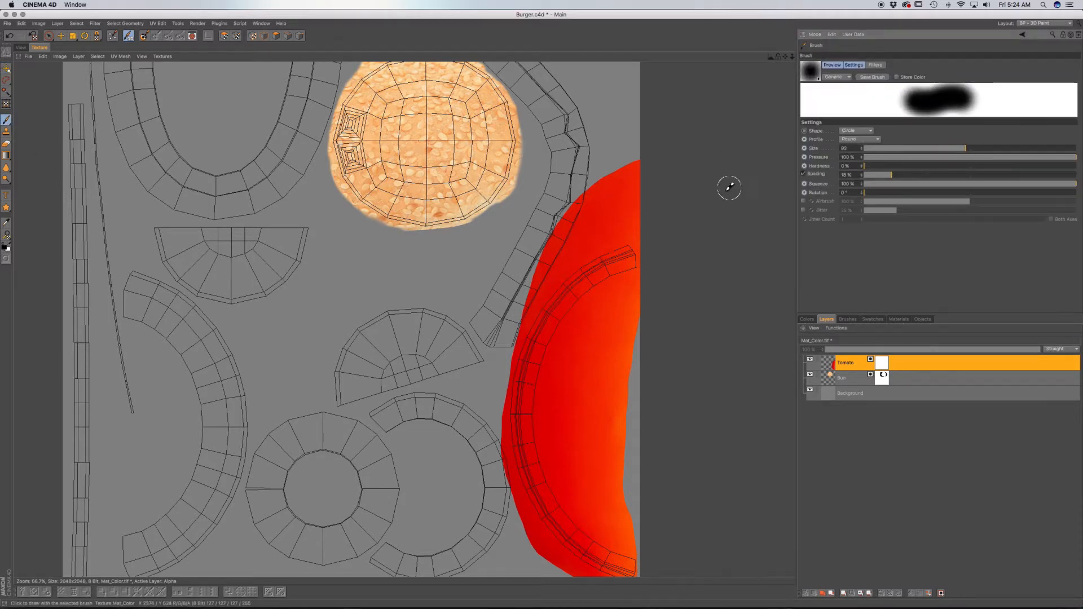
pyautogui.moveTo(632, 164)
pyautogui.mouseDown()
pyautogui.moveTo(562, 234)
pyautogui.moveTo(540, 273)
pyautogui.moveTo(640, 163)
pyautogui.moveTo(587, 202)
pyautogui.moveTo(643, 164)
pyautogui.moveTo(536, 266)
pyautogui.moveTo(522, 298)
pyautogui.moveTo(543, 276)
pyautogui.moveTo(509, 332)
pyautogui.moveTo(636, 204)
pyautogui.moveTo(640, 218)
pyautogui.moveTo(556, 266)
pyautogui.moveTo(525, 311)
pyautogui.moveTo(508, 358)
pyautogui.moveTo(511, 396)
pyautogui.mouseUp()
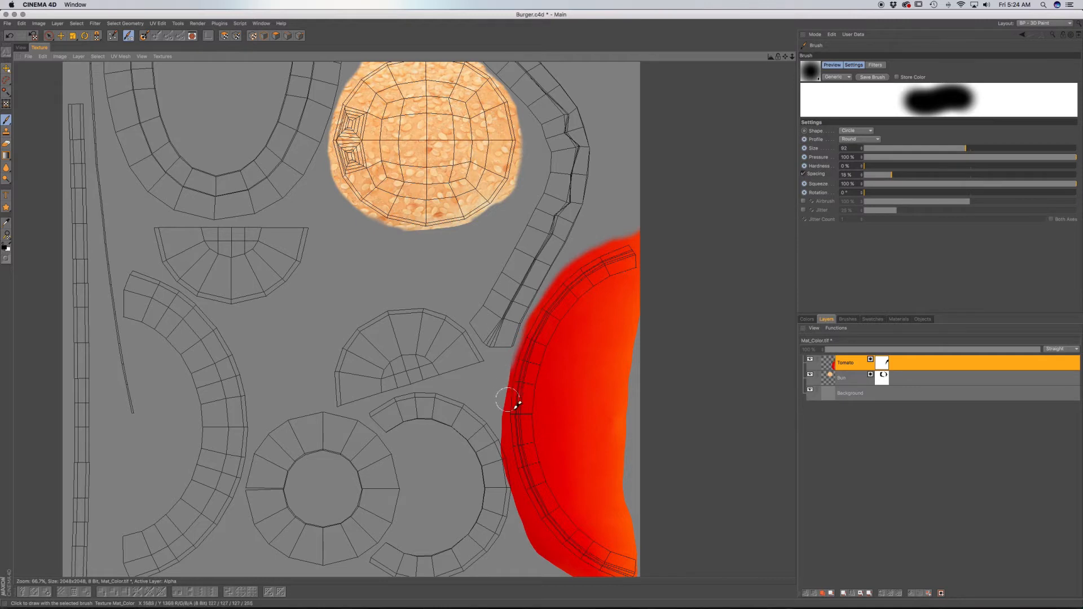
pyautogui.scroll(-5, 510, 396)
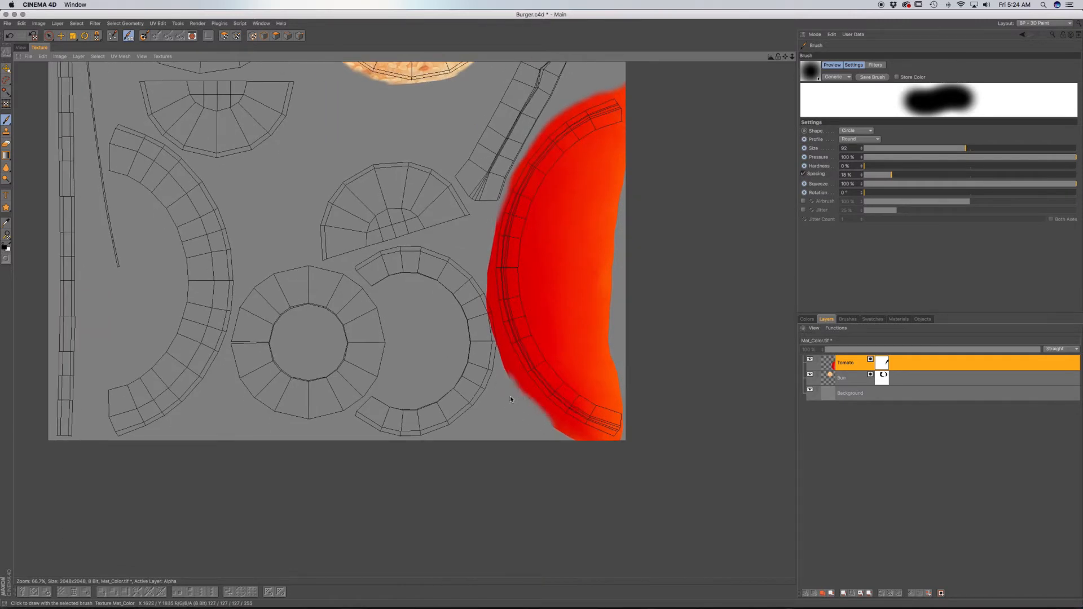
# Step: Mask out the tomato skin filling the inside of the arc, enlarging the brush to clear the remaining patches
pyautogui.moveTo(610, 242); pyautogui.dragTo(625, 147)
pyautogui.moveTo(611, 219)
pyautogui.mouseDown()
pyautogui.moveTo(607, 338)
pyautogui.moveTo(618, 378)
pyautogui.moveTo(577, 309)
pyautogui.moveTo(601, 256)
pyautogui.moveTo(582, 299)
pyautogui.mouseUp()
pyautogui.moveTo(597, 353)
pyautogui.mouseDown()
pyautogui.moveTo(594, 384)
pyautogui.moveTo(574, 237)
pyautogui.moveTo(550, 302)
pyautogui.moveTo(602, 181)
pyautogui.mouseUp()
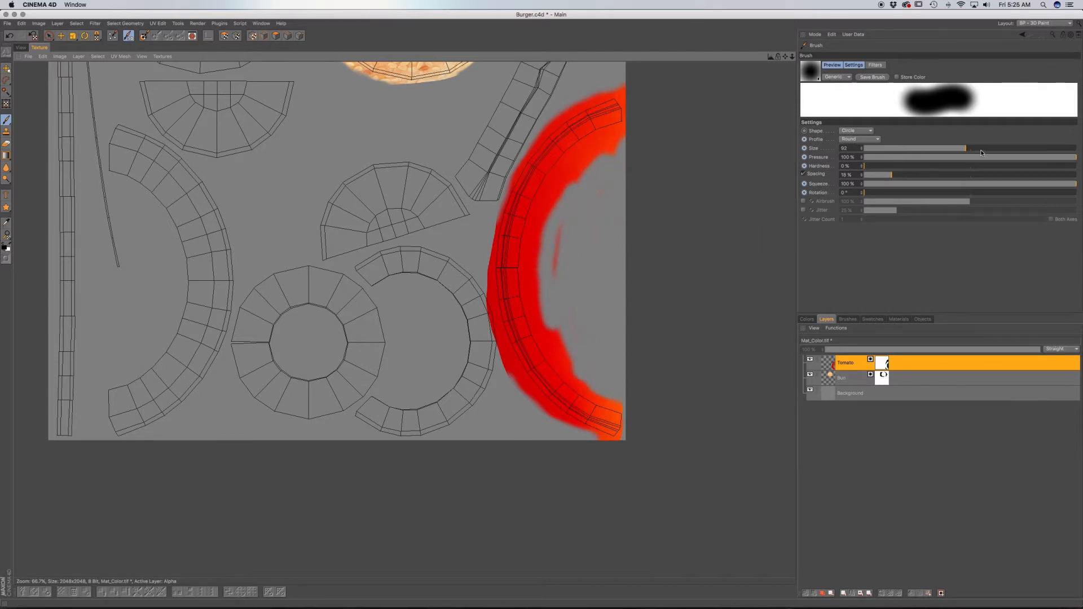
pyautogui.moveTo(980, 149); pyautogui.dragTo(995, 149)
pyautogui.moveTo(606, 182)
pyautogui.mouseDown()
pyautogui.moveTo(570, 232)
pyautogui.moveTo(570, 321)
pyautogui.moveTo(588, 353)
pyautogui.mouseUp()
pyautogui.moveTo(561, 195)
pyautogui.mouseDown()
pyautogui.moveTo(636, 133)
pyautogui.moveTo(595, 171)
pyautogui.mouseUp()
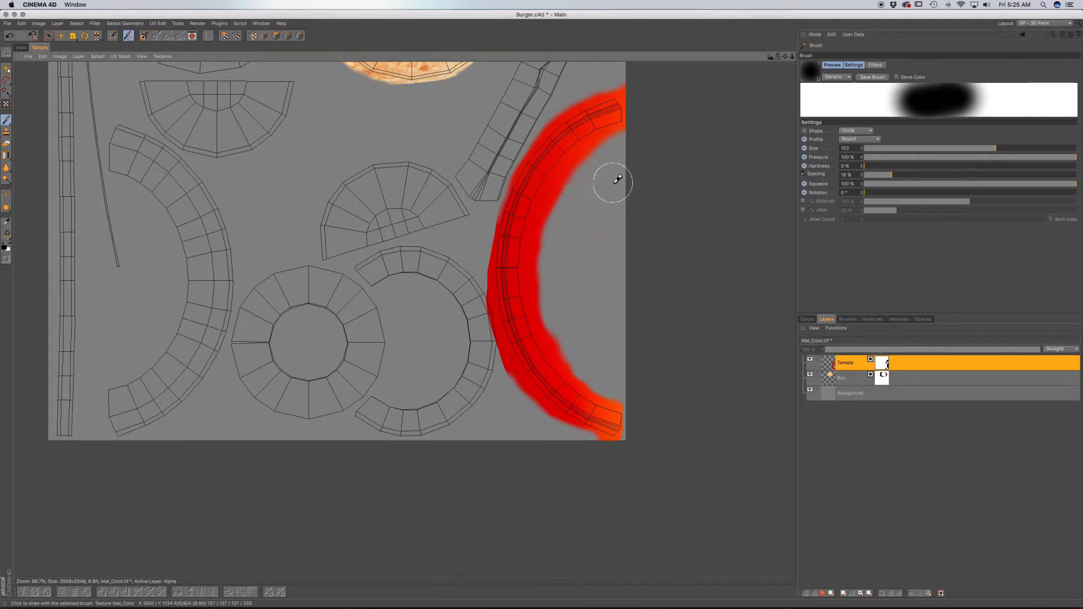
# Step: Set the brush to size 18 with 12% hardness and trim the inner edge of the tomato mask near the strip's middle
pyautogui.moveTo(996, 150); pyautogui.dragTo(999, 149)
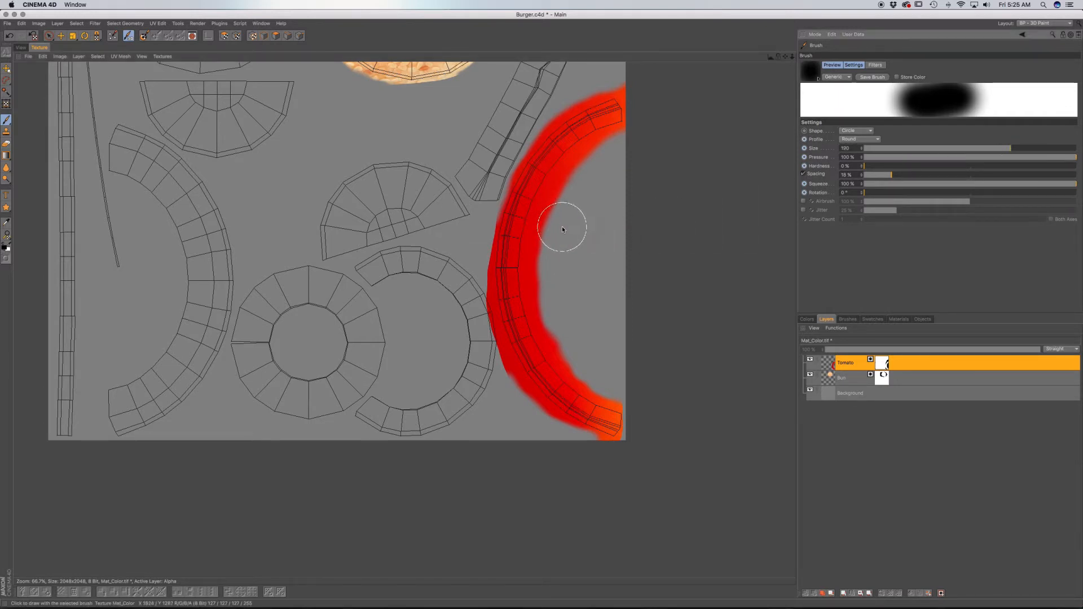
pyautogui.moveTo(868, 168); pyautogui.dragTo(935, 167)
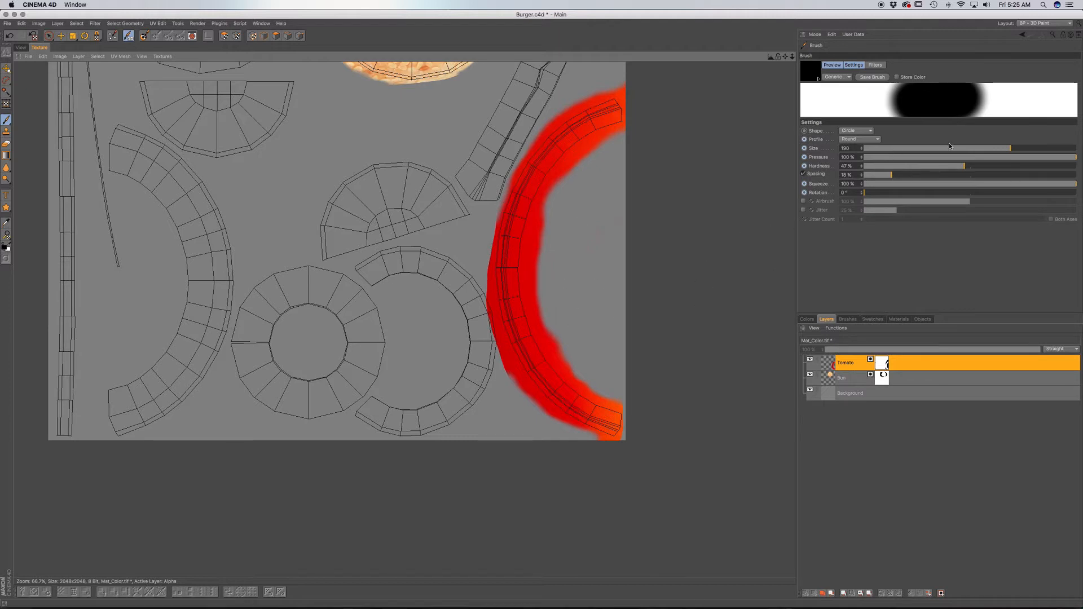
pyautogui.moveTo(963, 165); pyautogui.dragTo(889, 166)
pyautogui.moveTo(1010, 148); pyautogui.dragTo(909, 152)
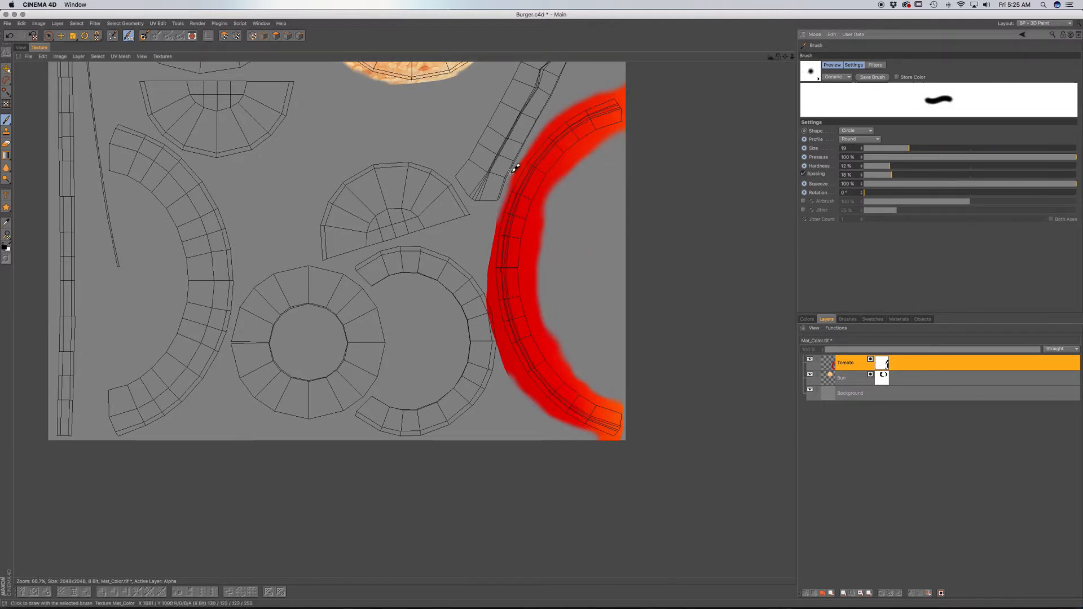
pyautogui.scroll(1, 514, 168)
pyautogui.scroll(4, 514, 168)
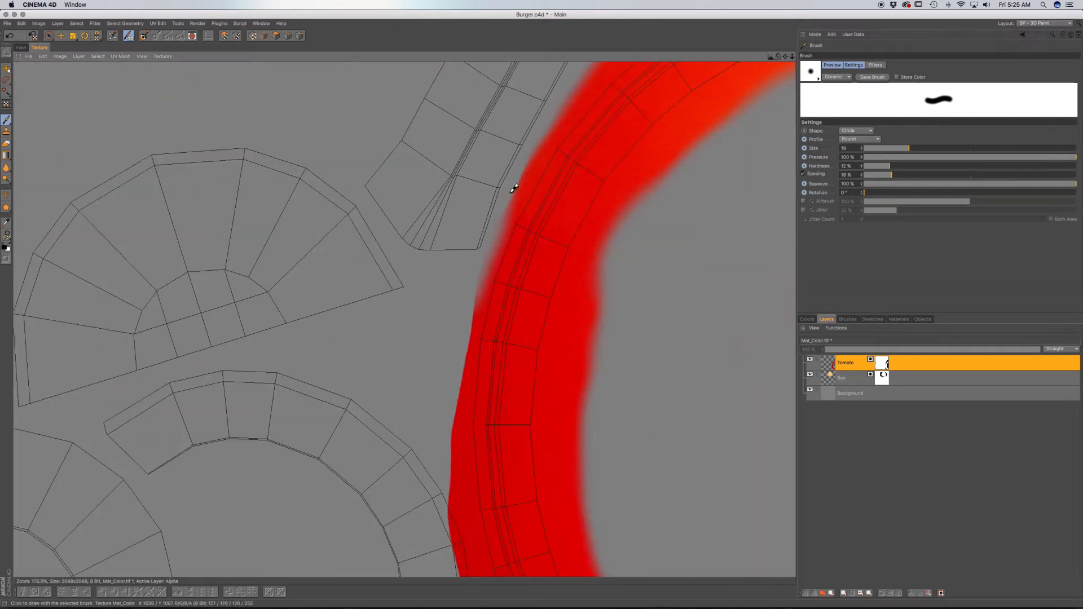
pyautogui.moveTo(599, 287)
pyautogui.mouseDown()
pyautogui.moveTo(582, 388)
pyautogui.moveTo(597, 380)
pyautogui.mouseUp()
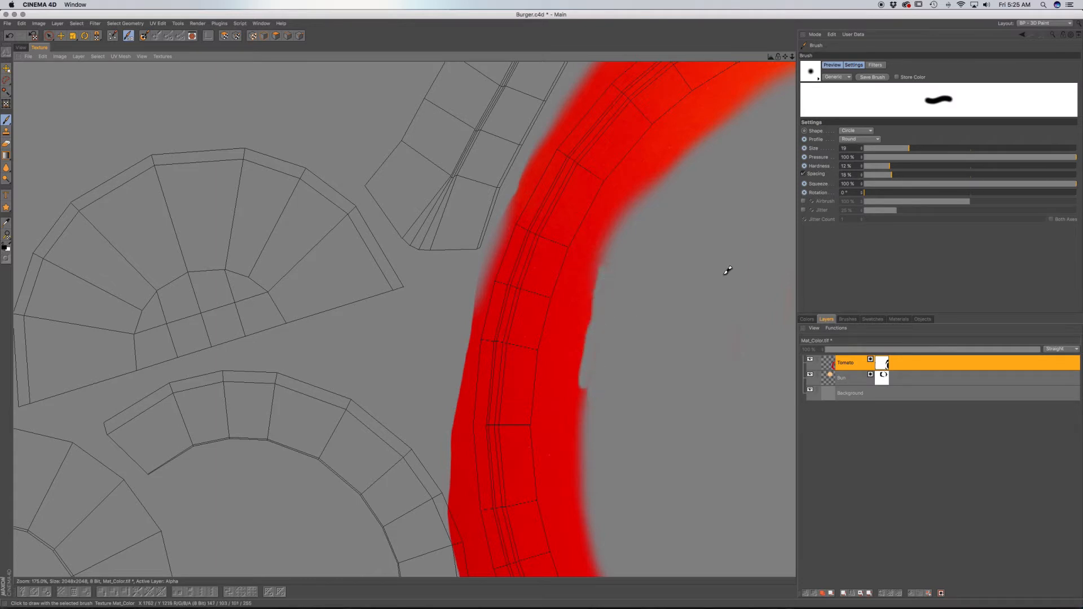
# Step: Set the brush size to 39 and mask a cleaner edge along the arc's upper inner side and around its upper end
pyautogui.moveTo(908, 147); pyautogui.dragTo(929, 147)
pyautogui.moveTo(581, 440)
pyautogui.mouseDown()
pyautogui.moveTo(593, 309)
pyautogui.moveTo(629, 216)
pyautogui.moveTo(719, 136)
pyautogui.mouseUp()
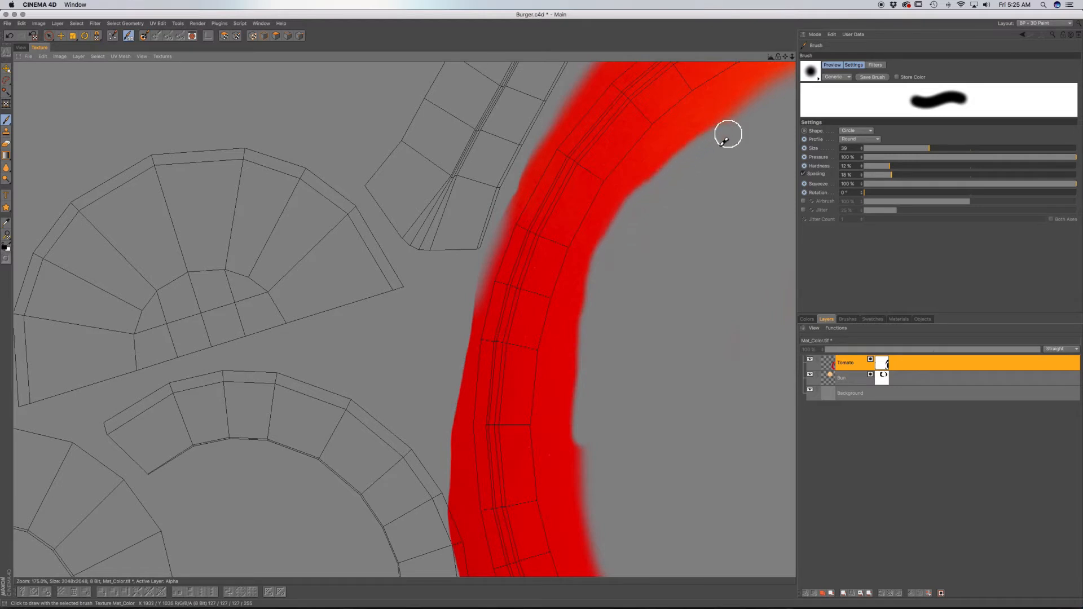
pyautogui.keyDown('alt'); pyautogui.moveTo(686, 194); pyautogui.dragTo(432, 369, button='middle'); pyautogui.keyUp('alt')
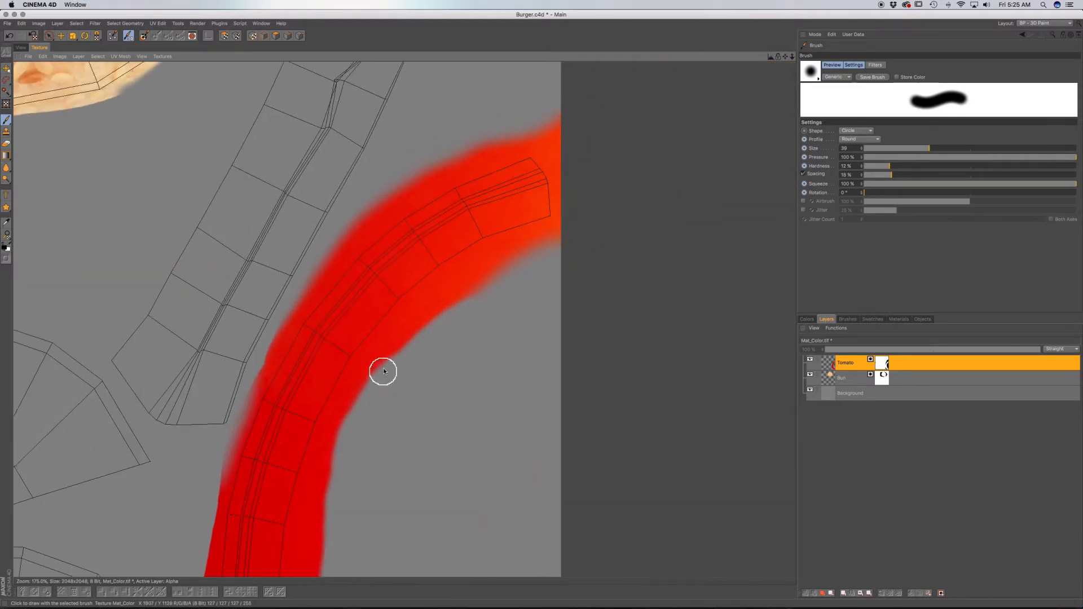
pyautogui.moveTo(414, 325); pyautogui.dragTo(467, 297)
pyautogui.moveTo(561, 243)
pyautogui.mouseDown()
pyautogui.moveTo(562, 140)
pyautogui.moveTo(531, 132)
pyautogui.mouseUp()
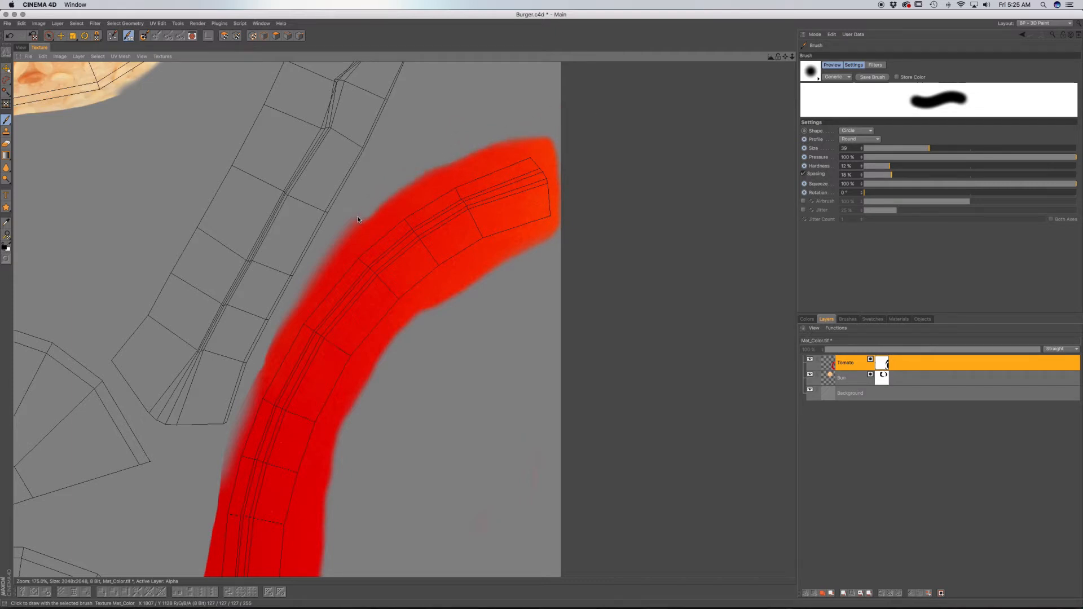
# Step: Mask the excess tomato skin along the outer edge of the arc's lower half and smooth the bump left near its middle
pyautogui.scroll(-5, 394, 366)
pyautogui.keyDown('alt'); pyautogui.moveTo(411, 545); pyautogui.dragTo(433, 360, button='middle'); pyautogui.keyUp('alt')
pyautogui.scroll(6, 366, 299)
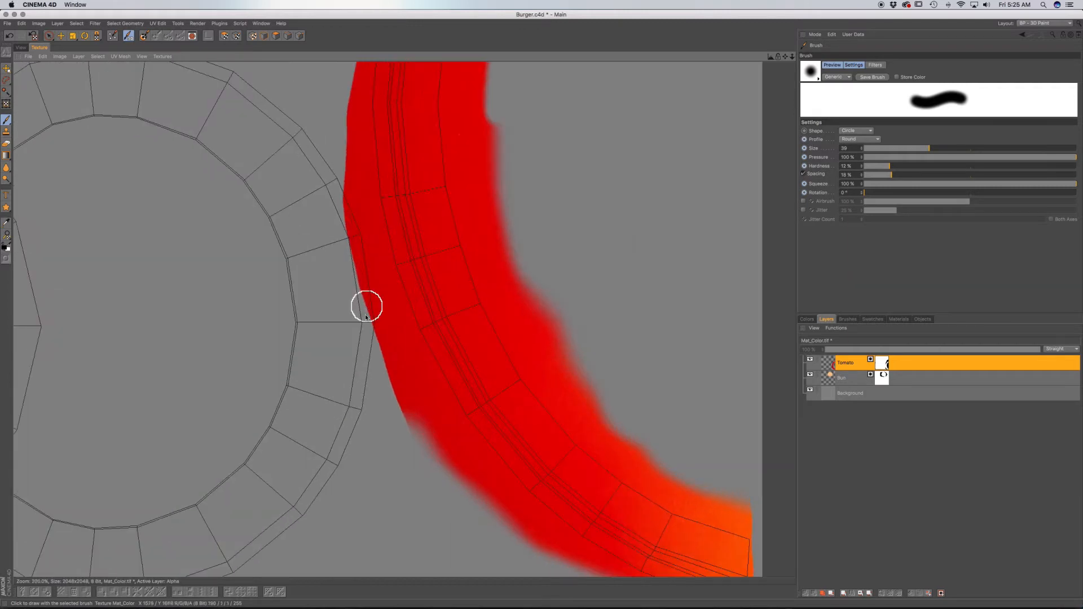
pyautogui.moveTo(350, 235); pyautogui.dragTo(372, 356)
pyautogui.moveTo(347, 231)
pyautogui.mouseDown()
pyautogui.moveTo(348, 157)
pyautogui.moveTo(389, 392)
pyautogui.mouseUp()
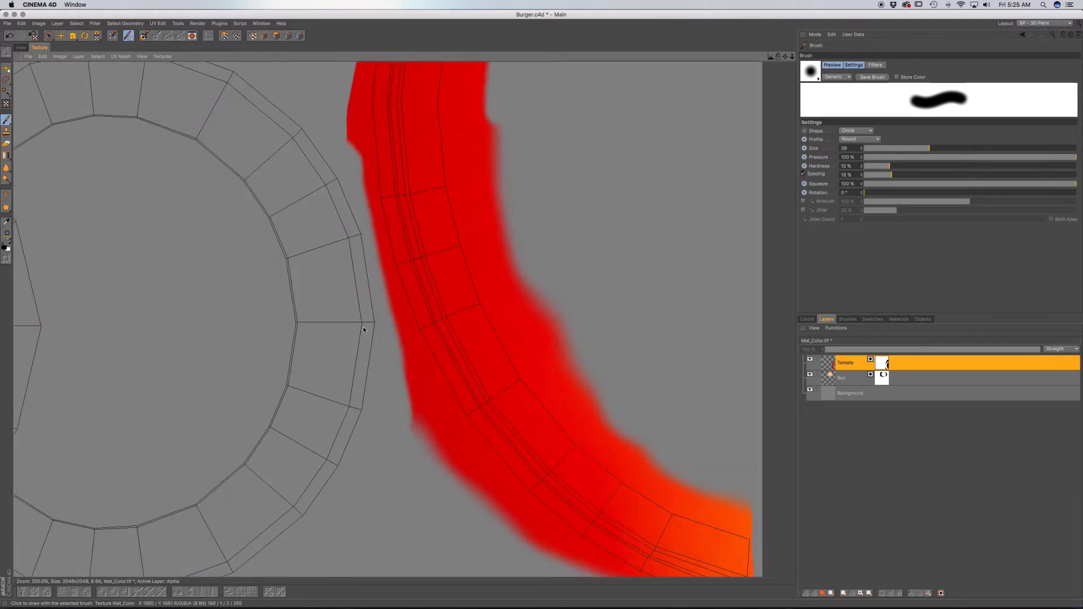
pyautogui.moveTo(364, 326); pyautogui.dragTo(434, 447)
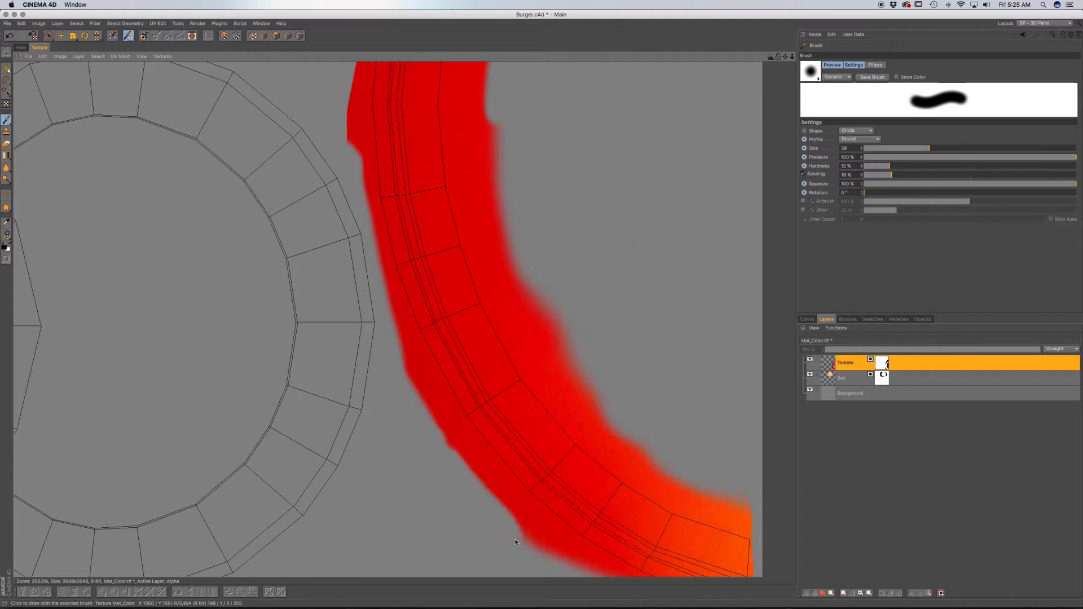
pyautogui.keyDown('alt'); pyautogui.moveTo(358, 268); pyautogui.dragTo(463, 392, button='middle'); pyautogui.keyUp('alt')
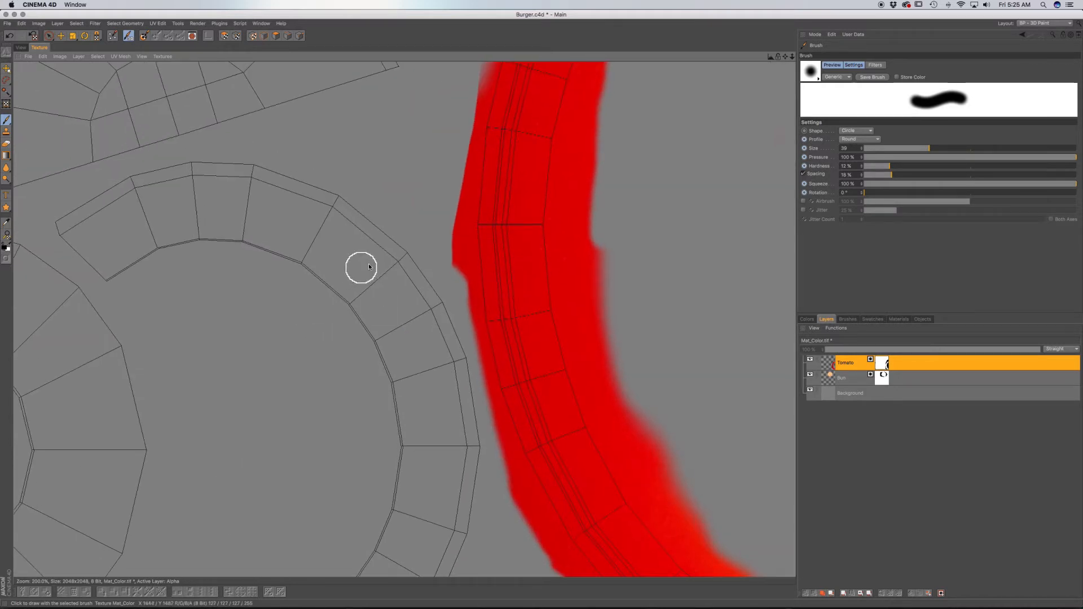
pyautogui.moveTo(441, 247); pyautogui.dragTo(445, 208)
pyautogui.keyDown('alt'); pyautogui.moveTo(443, 260); pyautogui.dragTo(306, 132, button='middle'); pyautogui.keyUp('alt')
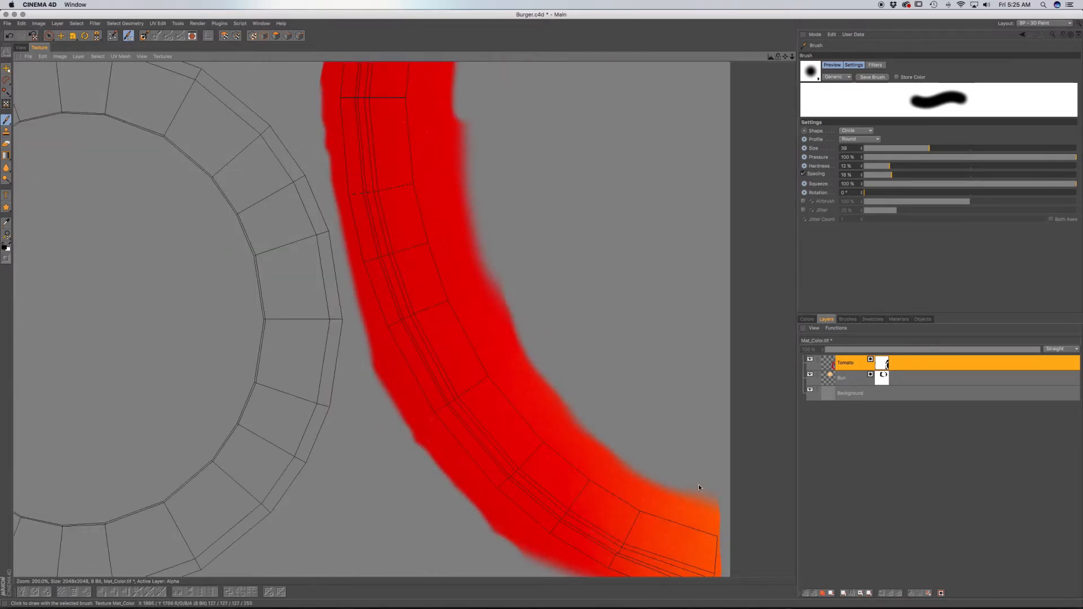
# Step: Mask the inner edge at the middle of the tomato arc closer to the UV strip to even out its width
pyautogui.keyDown('alt'); pyautogui.moveTo(550, 279); pyautogui.dragTo(582, 401, button='middle'); pyautogui.keyUp('alt')
pyautogui.keyDown('alt'); pyautogui.moveTo(510, 286); pyautogui.dragTo(508, 328, button='middle'); pyautogui.keyUp('alt')
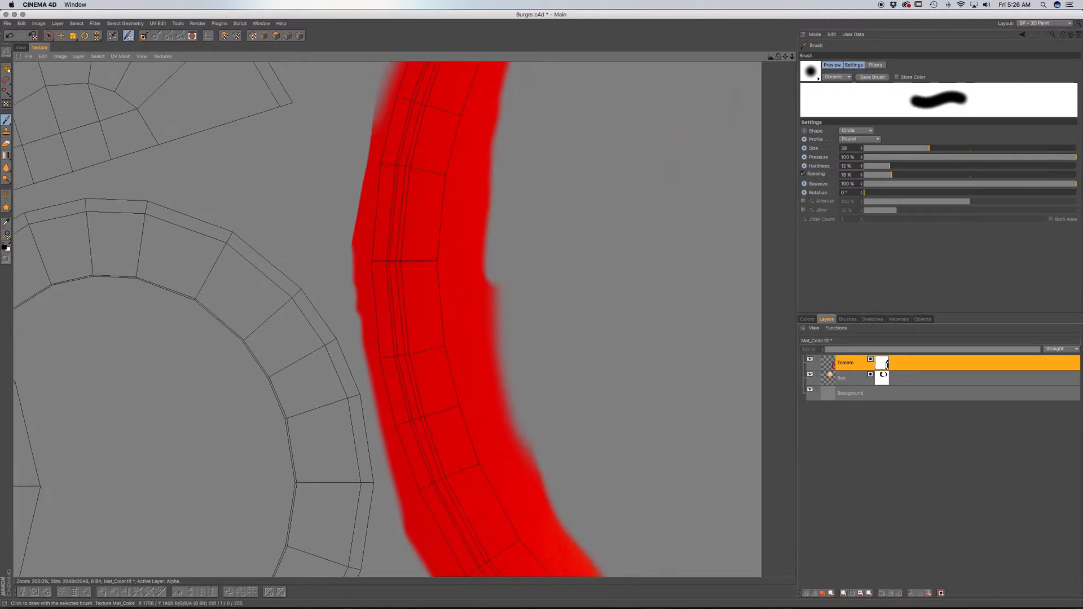
pyautogui.moveTo(494, 312); pyautogui.dragTo(489, 256)
pyautogui.moveTo(495, 198)
pyautogui.mouseDown()
pyautogui.moveTo(488, 319)
pyautogui.moveTo(504, 289)
pyautogui.mouseUp()
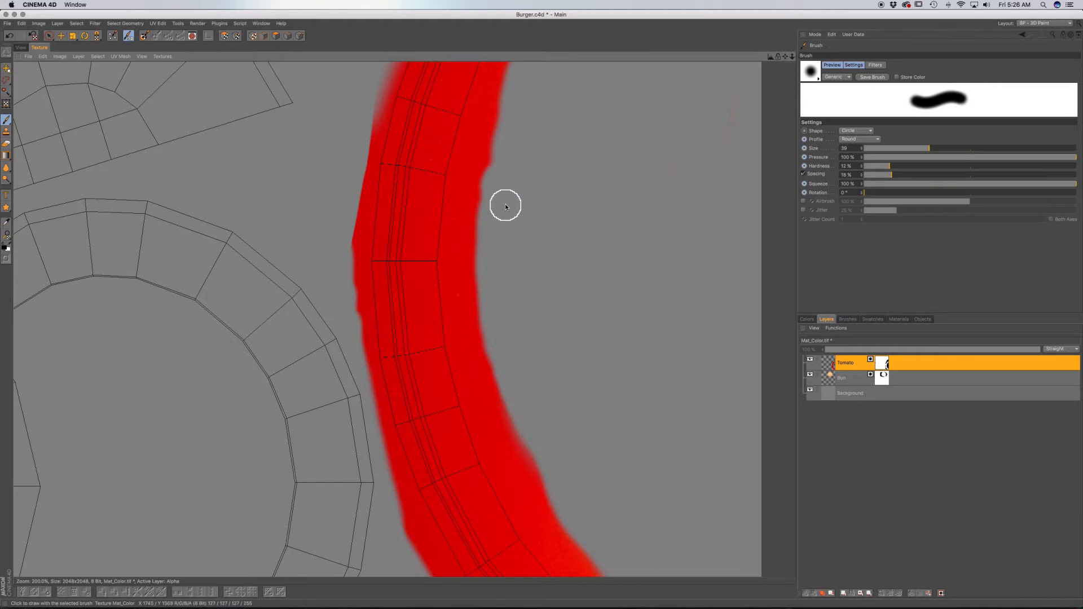
# Step: Examine the masked tomato texture on the 3D burger model, checking the tomato slice beneath the bun
pyautogui.scroll(-5, 506, 189)
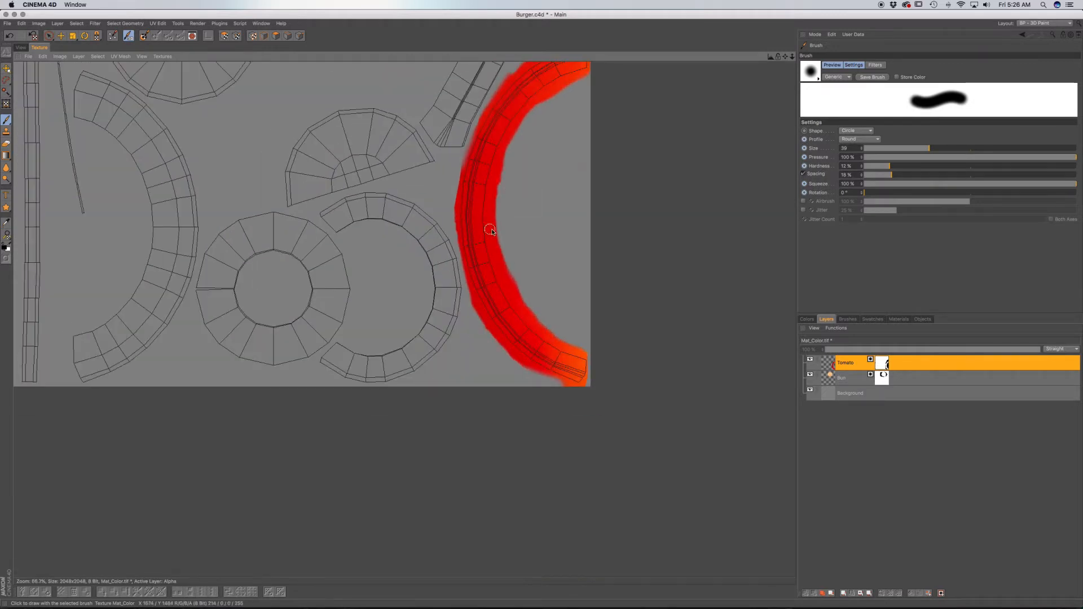
pyautogui.keyDown('alt'); pyautogui.moveTo(386, 89); pyautogui.dragTo(540, 359, button='middle'); pyautogui.keyUp('alt')
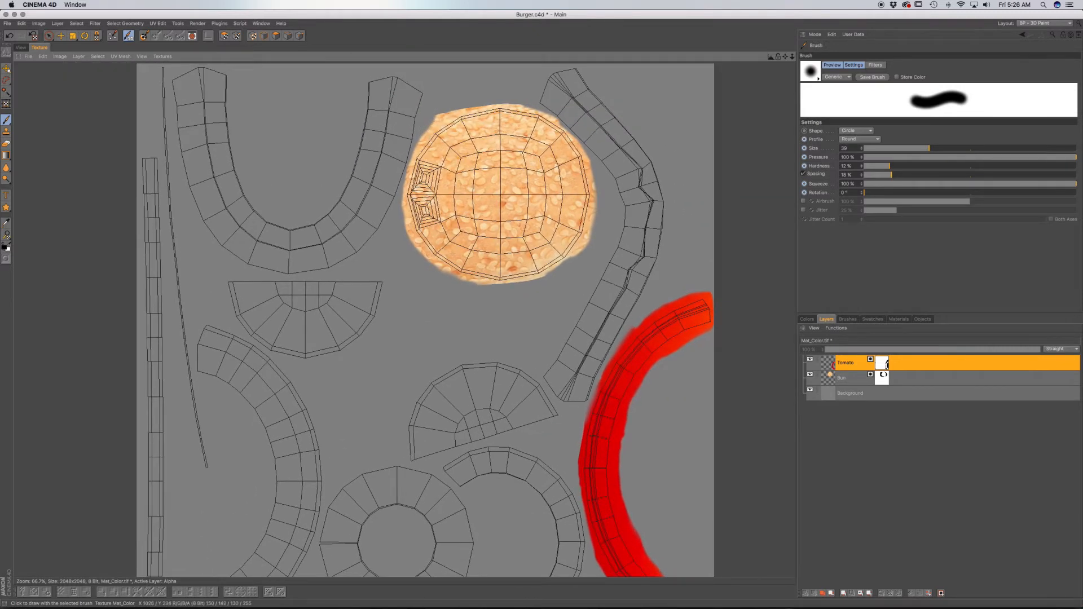
pyautogui.keyDown('alt'); pyautogui.moveTo(426, 129); pyautogui.dragTo(386, 157, button='middle'); pyautogui.keyUp('alt')
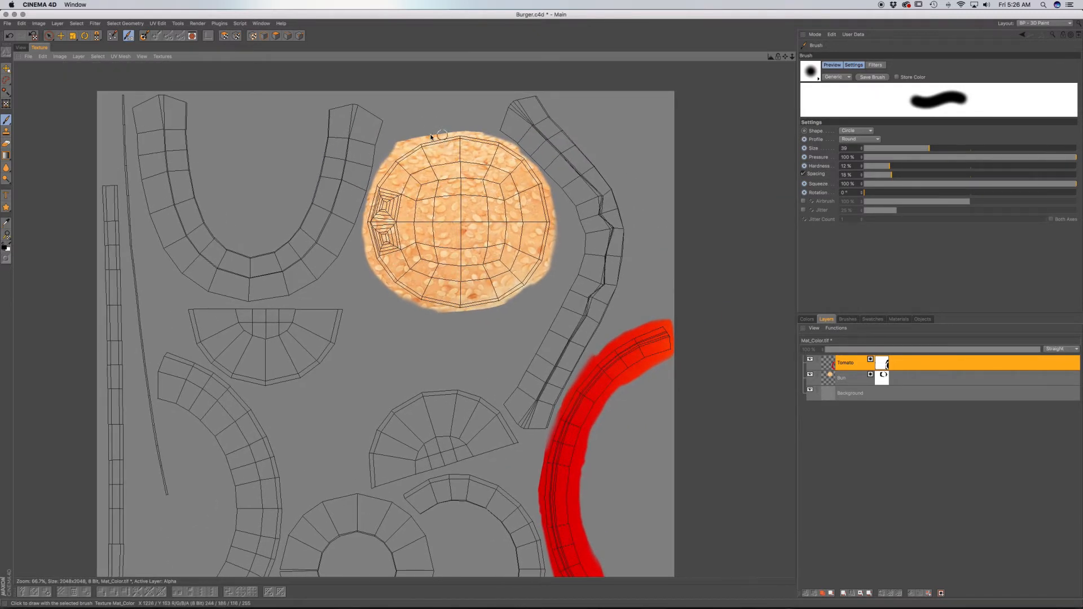
pyautogui.click(22, 48)
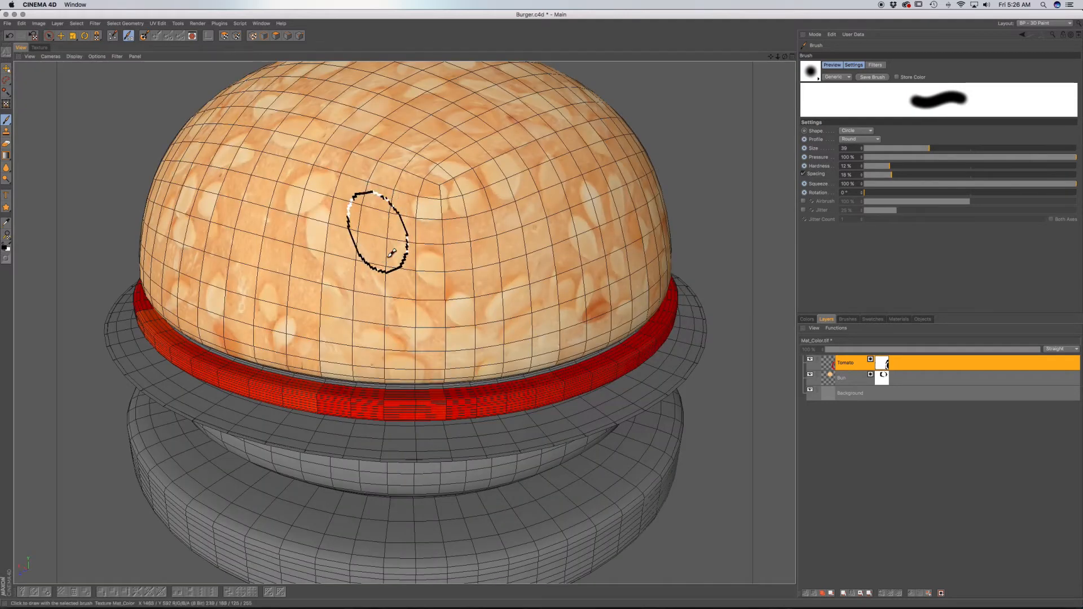
pyautogui.scroll(-4, 433, 319)
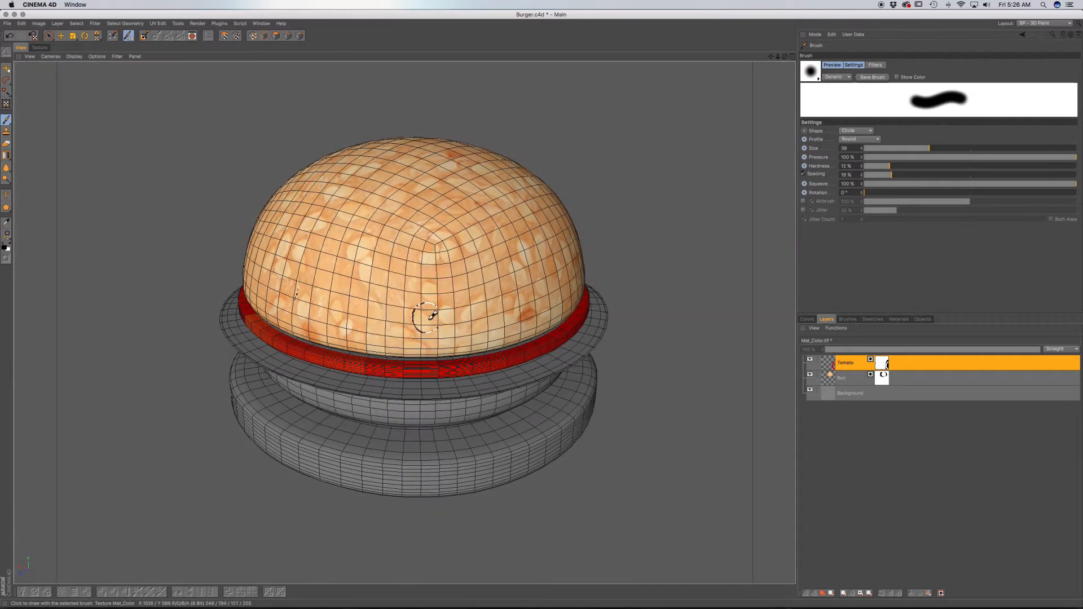
pyautogui.keyDown('alt'); pyautogui.moveTo(408, 299); pyautogui.dragTo(404, 267); pyautogui.keyUp('alt')
pyautogui.press('h')
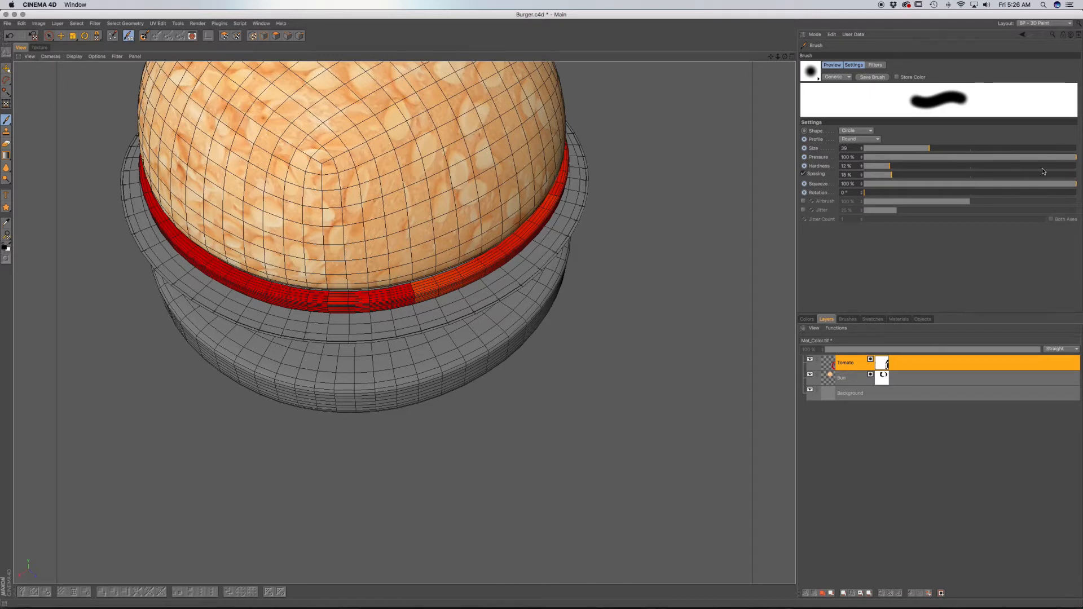
# Step: Paint a size 8 black test mark on a new layer over the grey piece below the tomato, locate it in the UVs, and delete the layer
pyautogui.moveTo(929, 151); pyautogui.dragTo(892, 149)
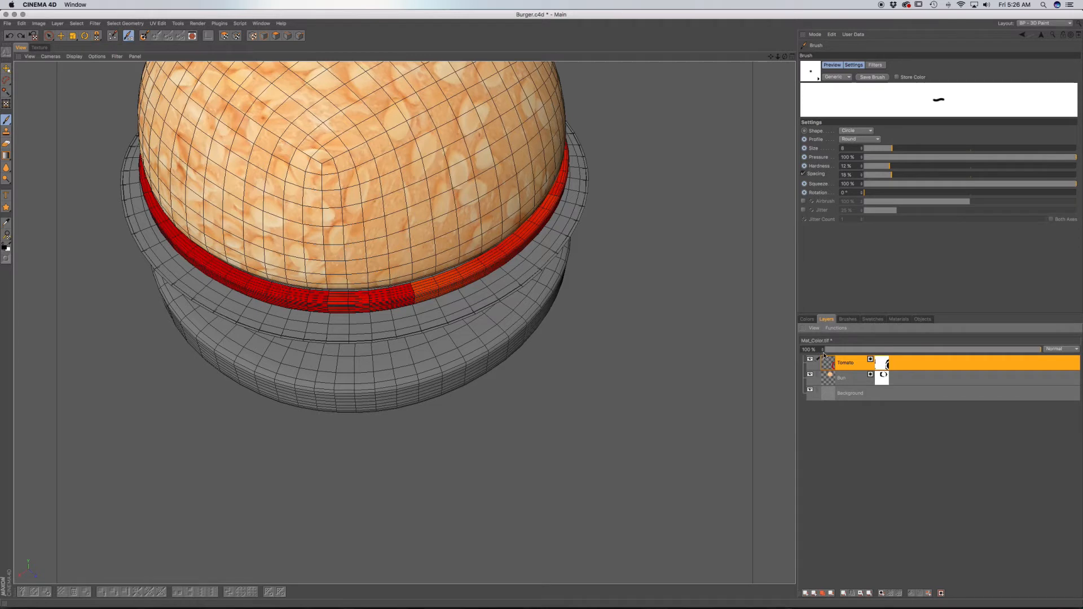
pyautogui.click(805, 592)
pyautogui.moveTo(475, 299); pyautogui.dragTo(484, 298)
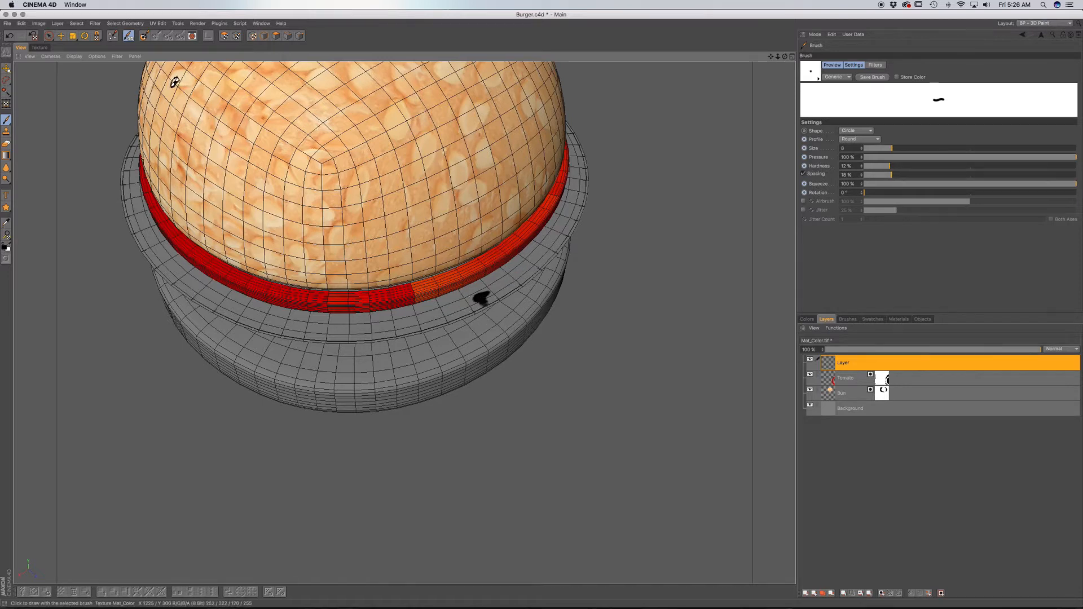
pyautogui.click(40, 48)
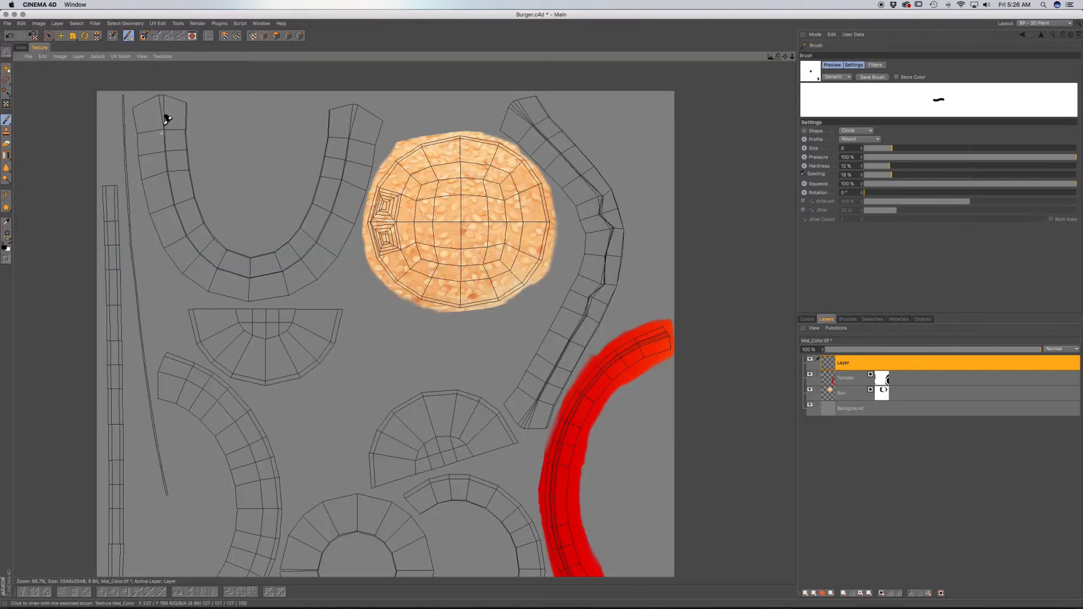
pyautogui.click(860, 368)
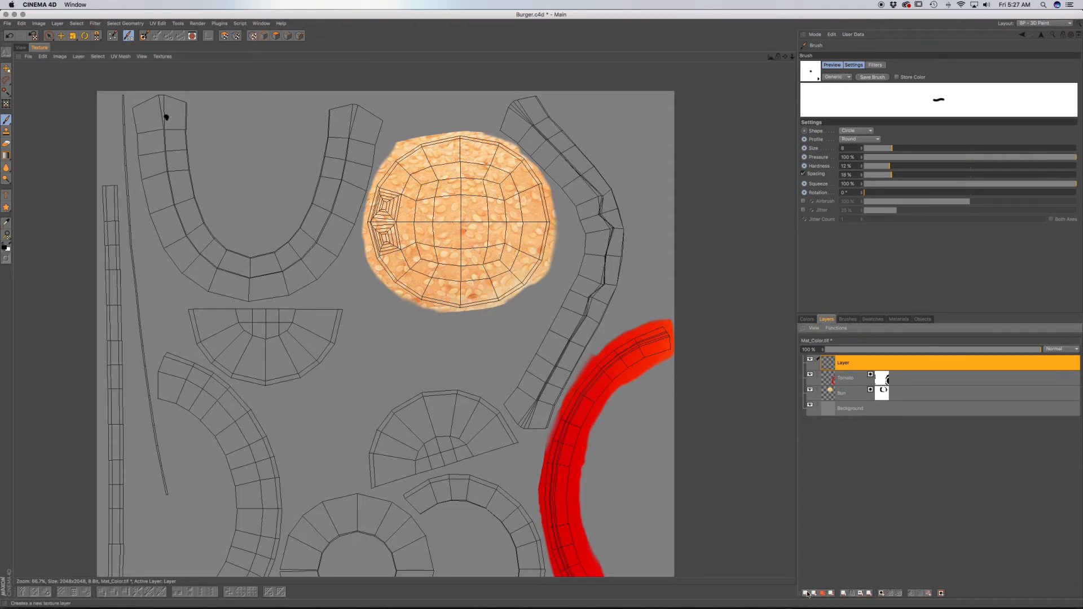
pyautogui.click(833, 593)
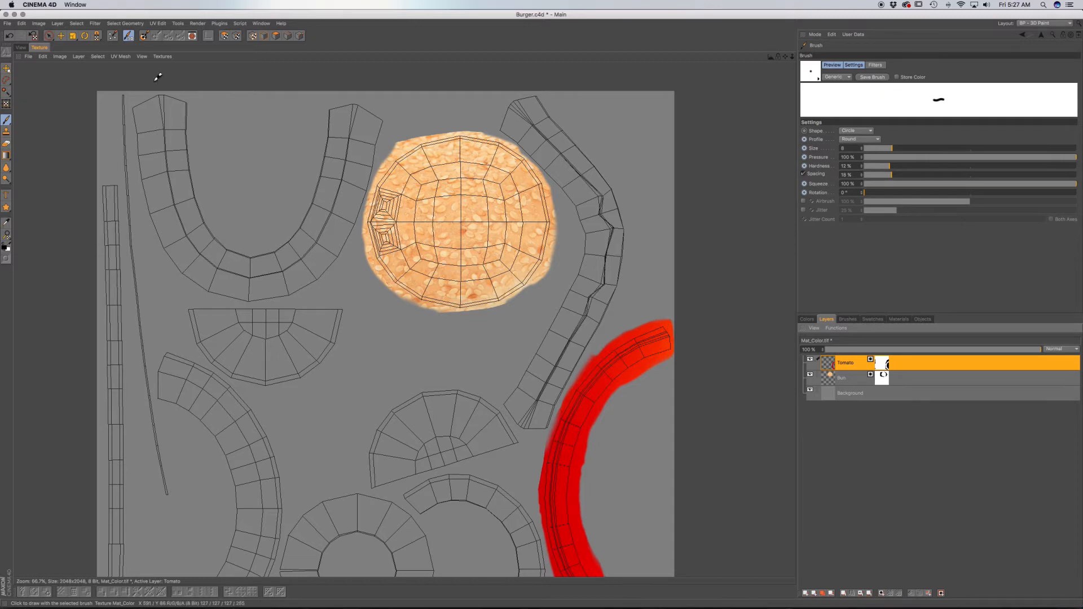
# Step: Open lettuce.jpg from the images folder as a texture
pyautogui.click(28, 56)
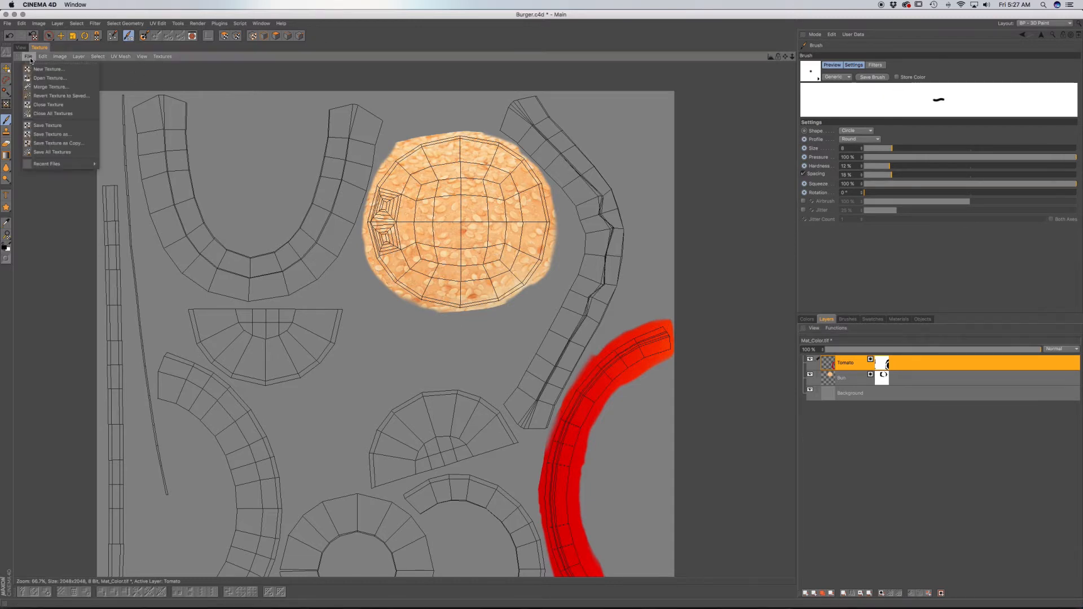
pyautogui.click(51, 74)
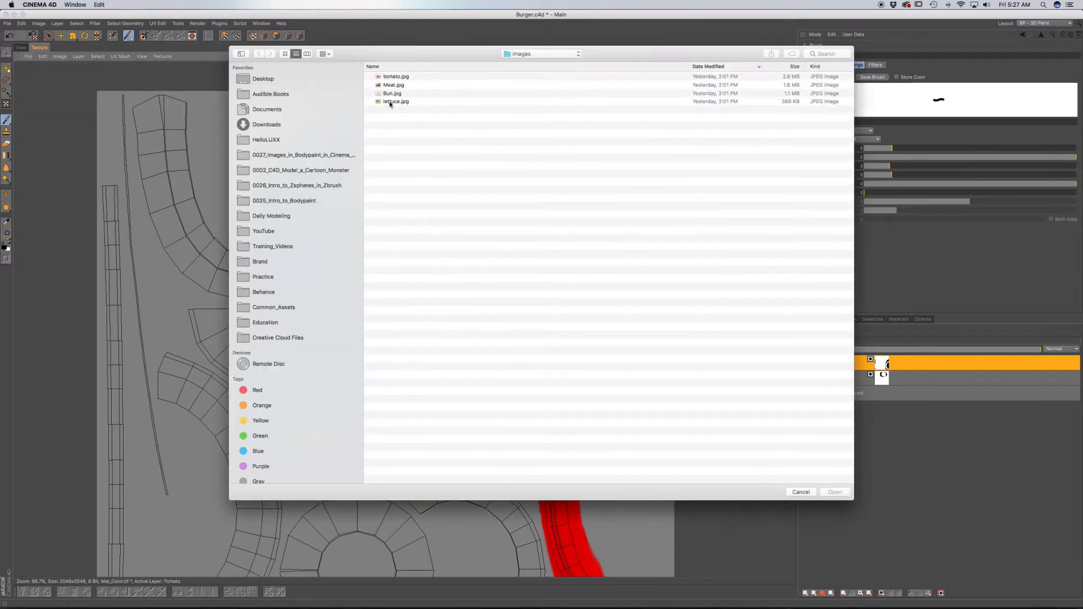
pyautogui.click(395, 101)
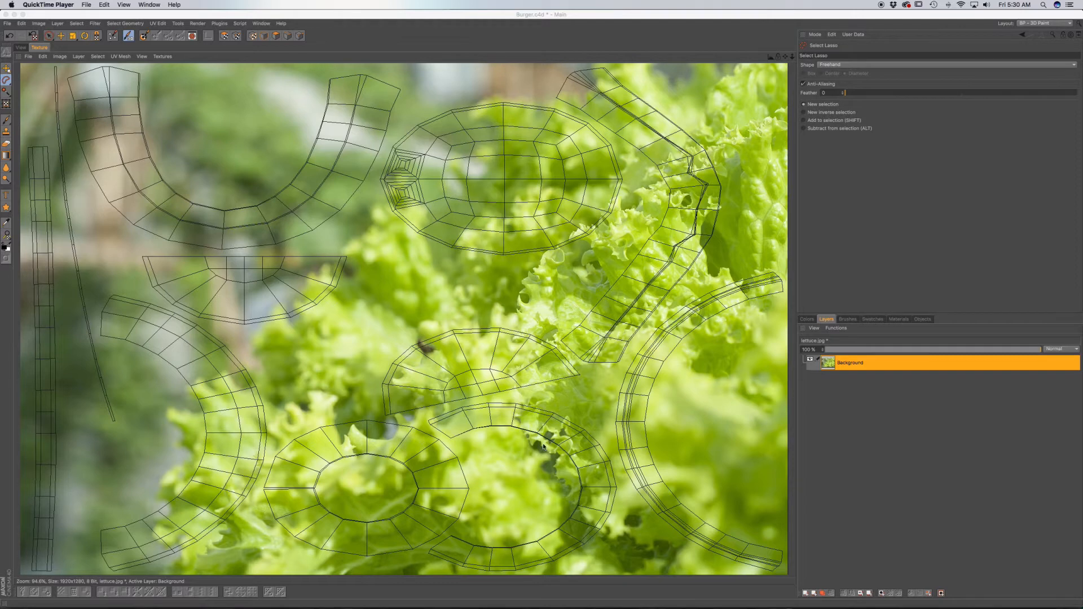
pyautogui.moveTo(272, 484)
pyautogui.mouseDown()
pyautogui.moveTo(290, 490)
pyautogui.moveTo(628, 396)
pyautogui.mouseUp()
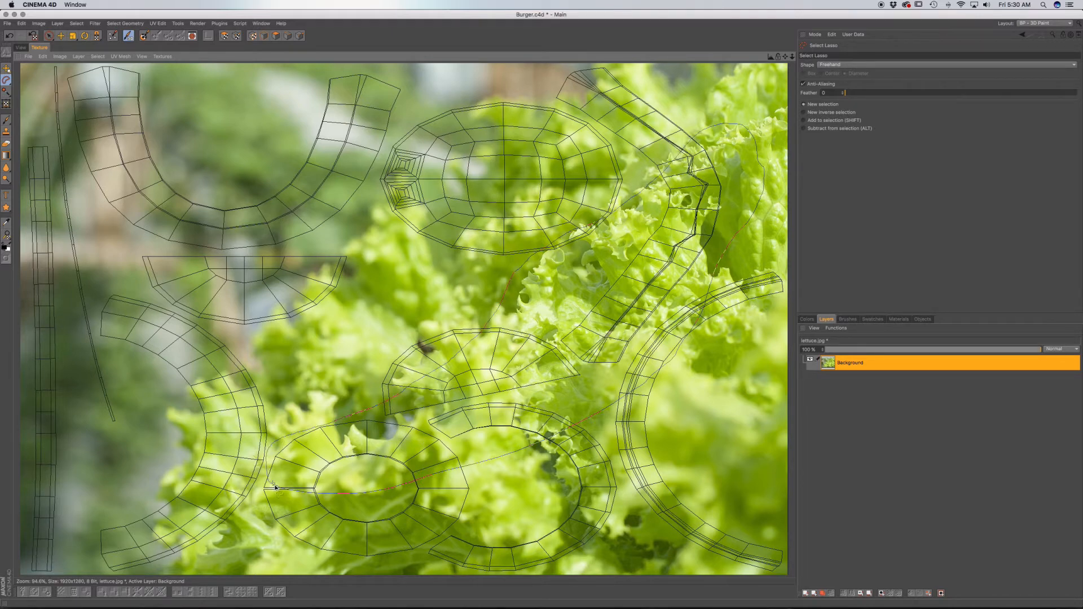
pyautogui.moveTo(275, 487); pyautogui.dragTo(274, 488)
pyautogui.click(98, 56)
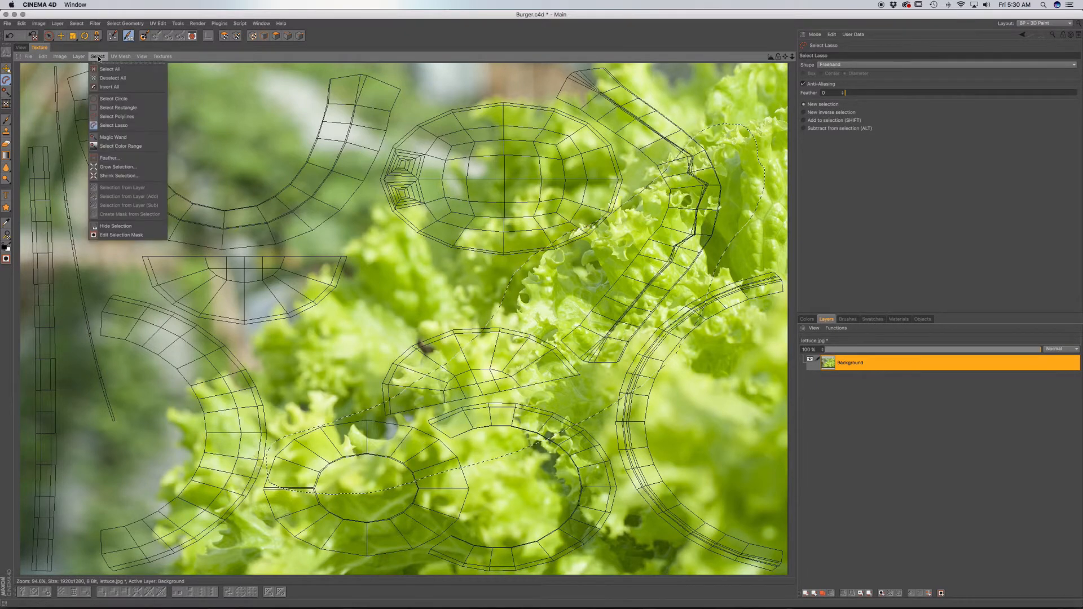
pyautogui.click(119, 79)
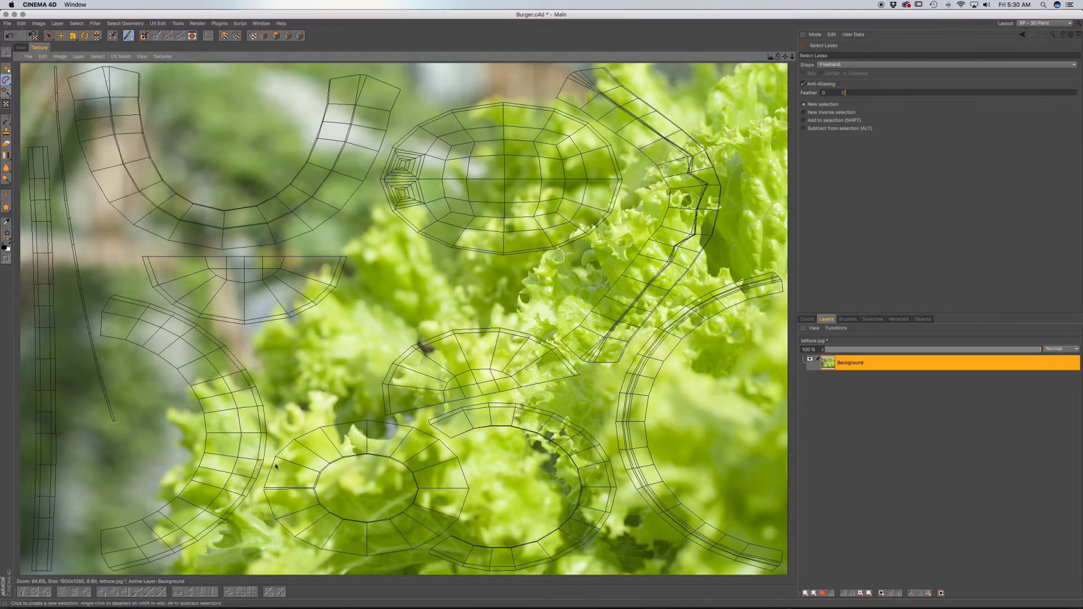
# Step: Lasso a large diagonal area of lettuce in lettuce.jpg and copy it onto a new layer in Mat_Color.tif
pyautogui.moveTo(520, 500); pyautogui.dragTo(722, 375)
pyautogui.moveTo(279, 486); pyautogui.dragTo(276, 484)
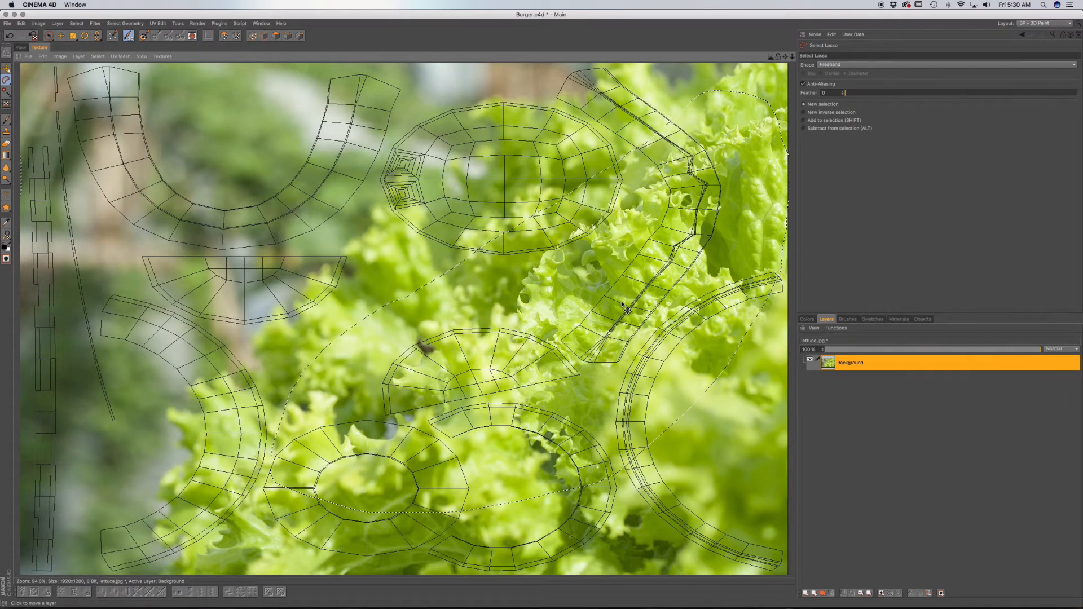
pyautogui.click(161, 57)
pyautogui.click(176, 90)
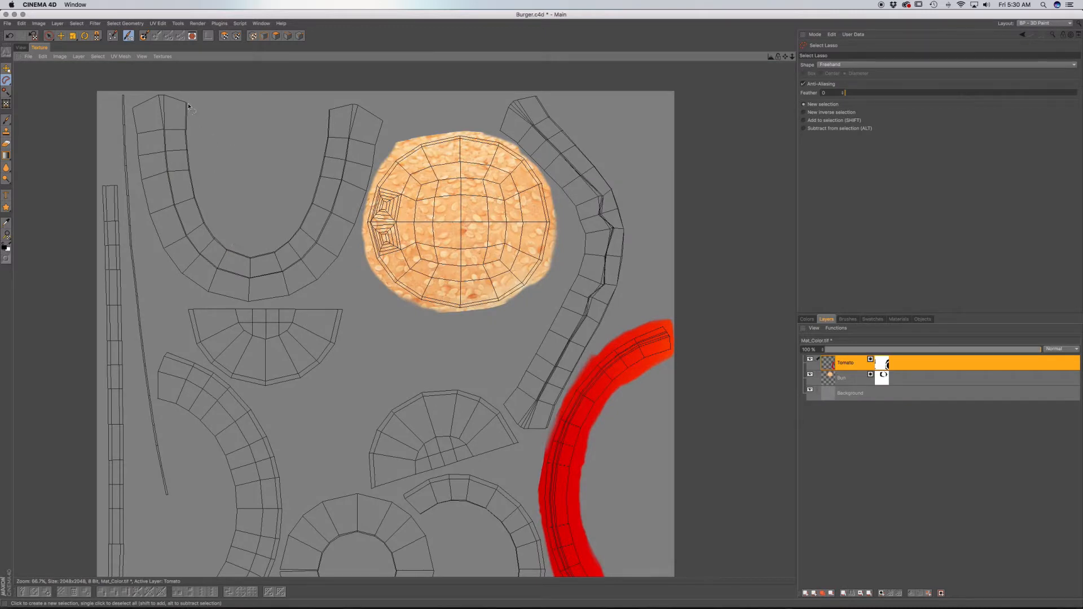
pyautogui.hotkey('ctrl', 'v')
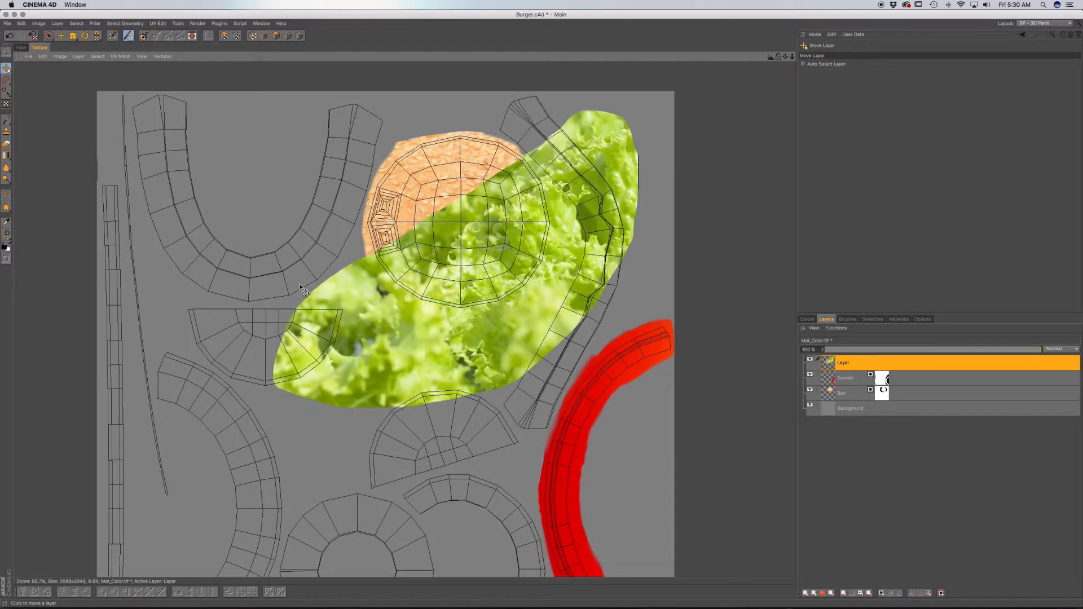
# Step: Move the pasted lettuce over the U-shaped UV strip and rotate it roughly horizontal with Transform Bitmap to cover both arms
pyautogui.moveTo(427, 287); pyautogui.dragTo(237, 218)
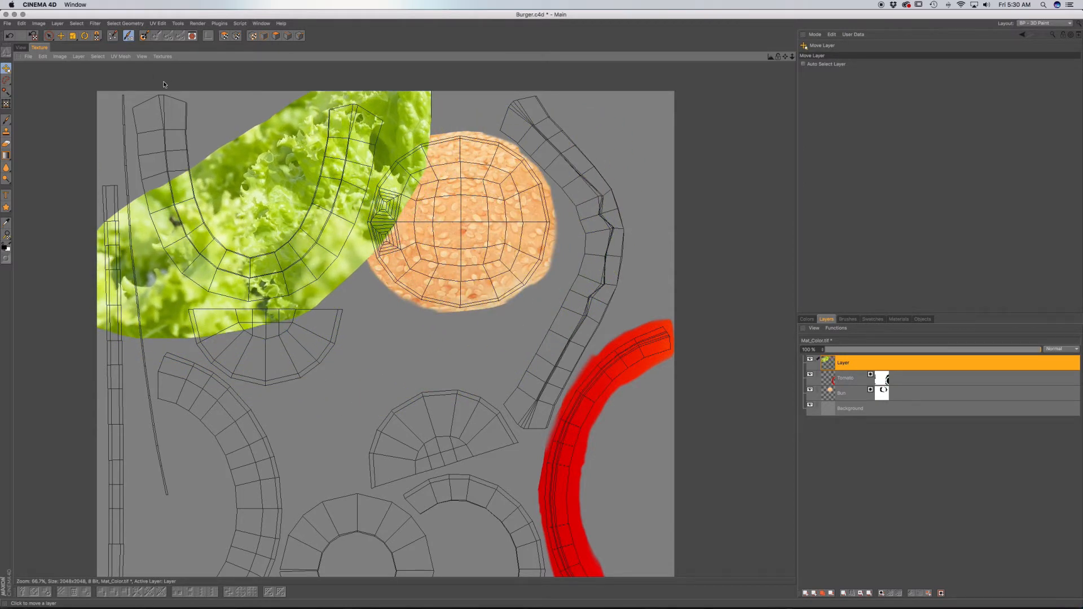
pyautogui.click(7, 103)
pyautogui.moveTo(449, 185); pyautogui.dragTo(348, 194)
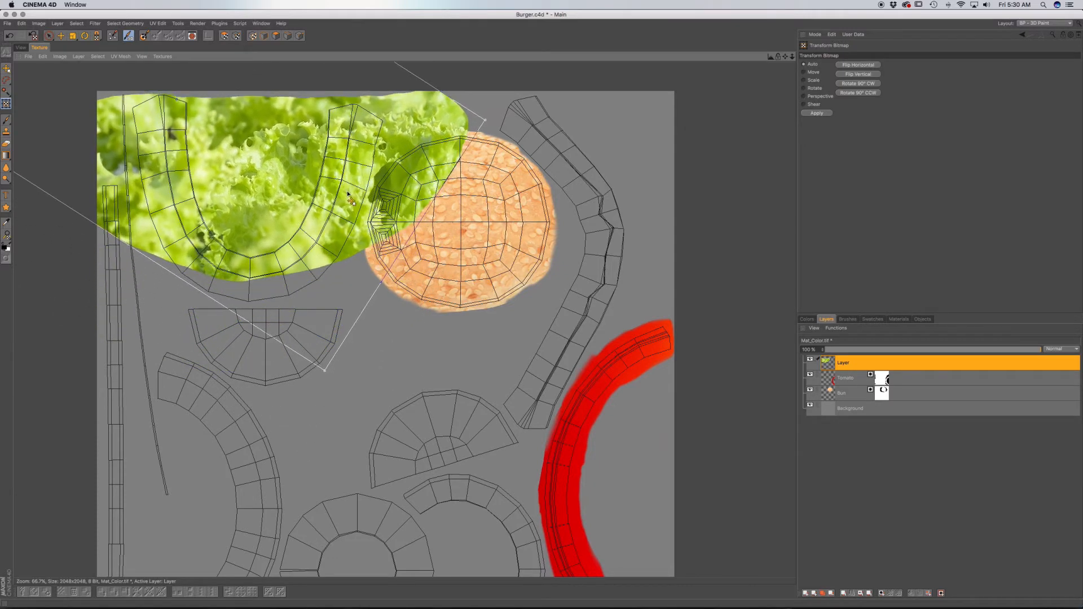
pyautogui.moveTo(330, 391); pyautogui.dragTo(370, 466)
pyautogui.moveTo(375, 266); pyautogui.dragTo(323, 215)
pyautogui.moveTo(520, 115)
pyautogui.mouseDown()
pyautogui.moveTo(524, 151)
pyautogui.moveTo(526, 135)
pyautogui.mouseUp()
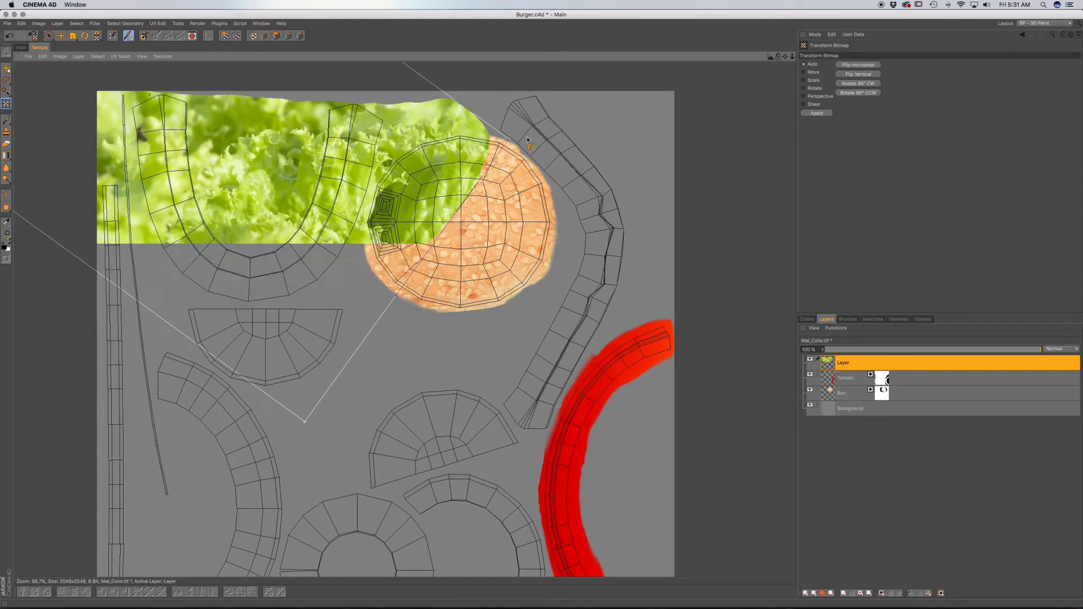
pyautogui.moveTo(385, 163); pyautogui.dragTo(404, 150)
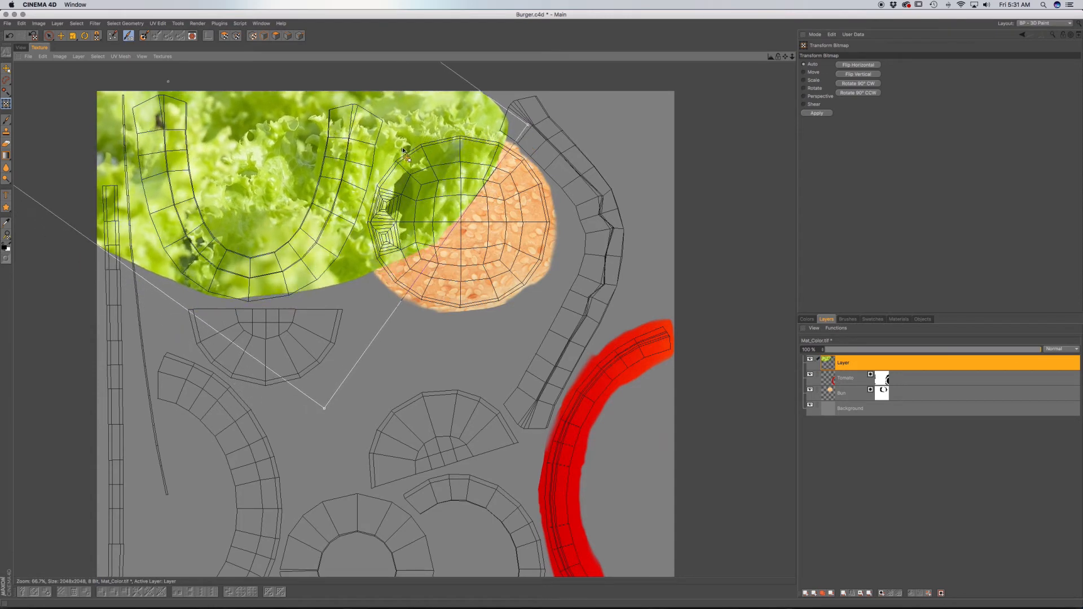
# Step: Rotate the lettuce to a steep angle and position it over the right arm and bottom curve of the U-shaped UV strip
pyautogui.moveTo(246, 178); pyautogui.dragTo(286, 190)
pyautogui.moveTo(580, 147); pyautogui.dragTo(427, 389)
pyautogui.moveTo(275, 196); pyautogui.dragTo(349, 120)
pyautogui.moveTo(510, 353); pyautogui.dragTo(189, 313)
pyautogui.moveTo(241, 172); pyautogui.dragTo(387, 238)
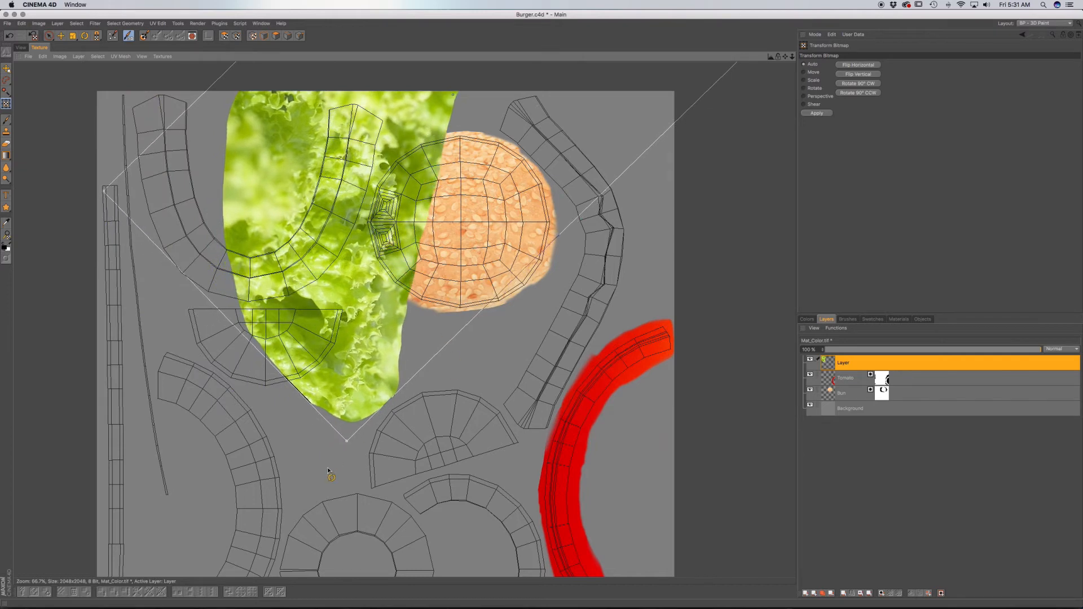
pyautogui.moveTo(318, 452); pyautogui.dragTo(227, 393)
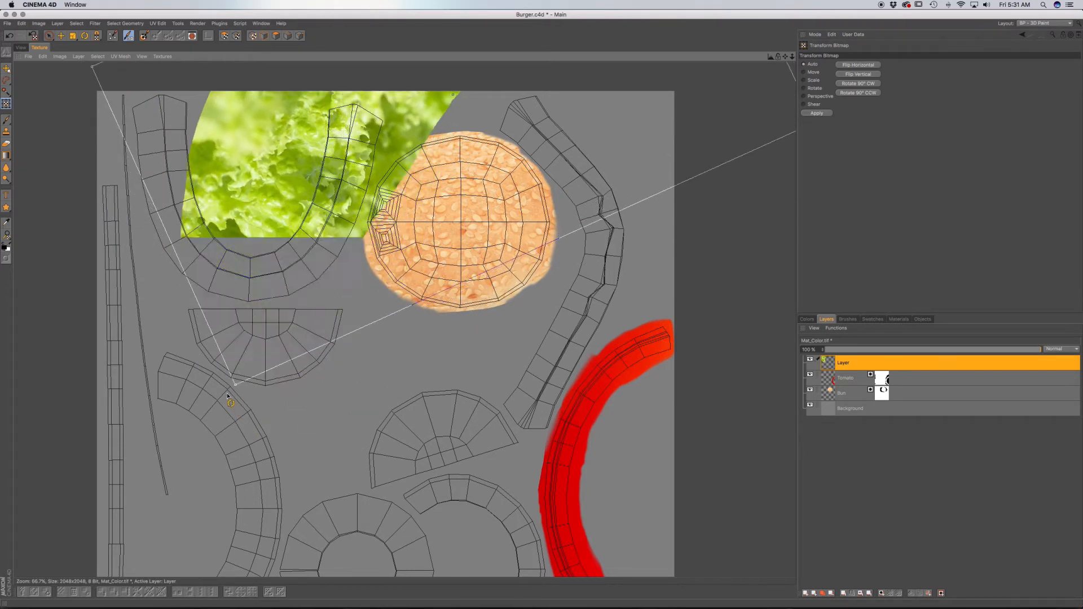
pyautogui.moveTo(337, 214); pyautogui.dragTo(368, 234)
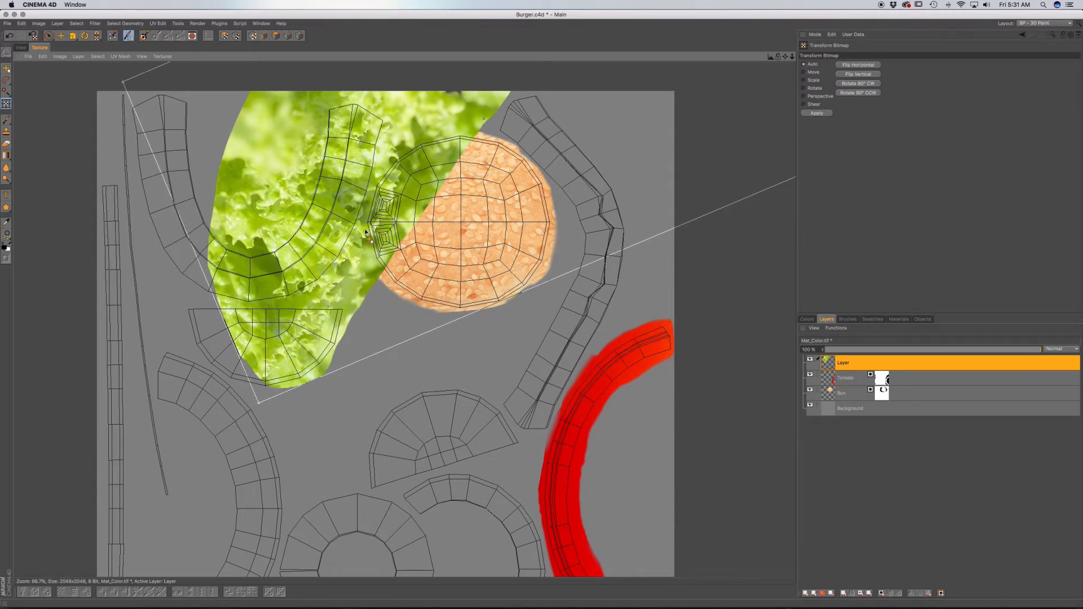
pyautogui.press('e')
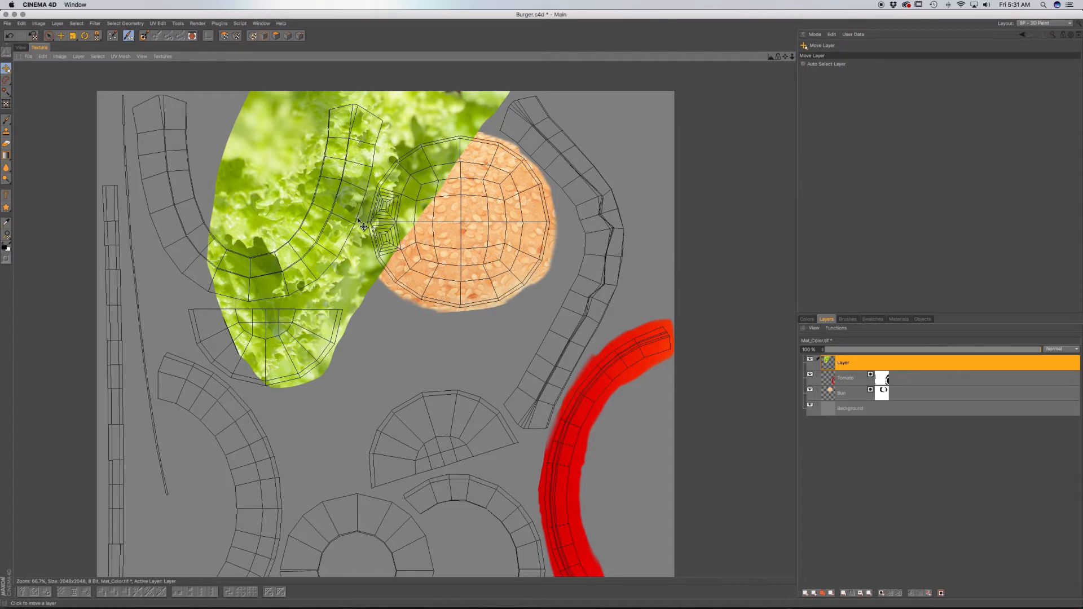
# Step: Rename the pasted lettuce layer as Lettuce
pyautogui.doubleClick(844, 363)
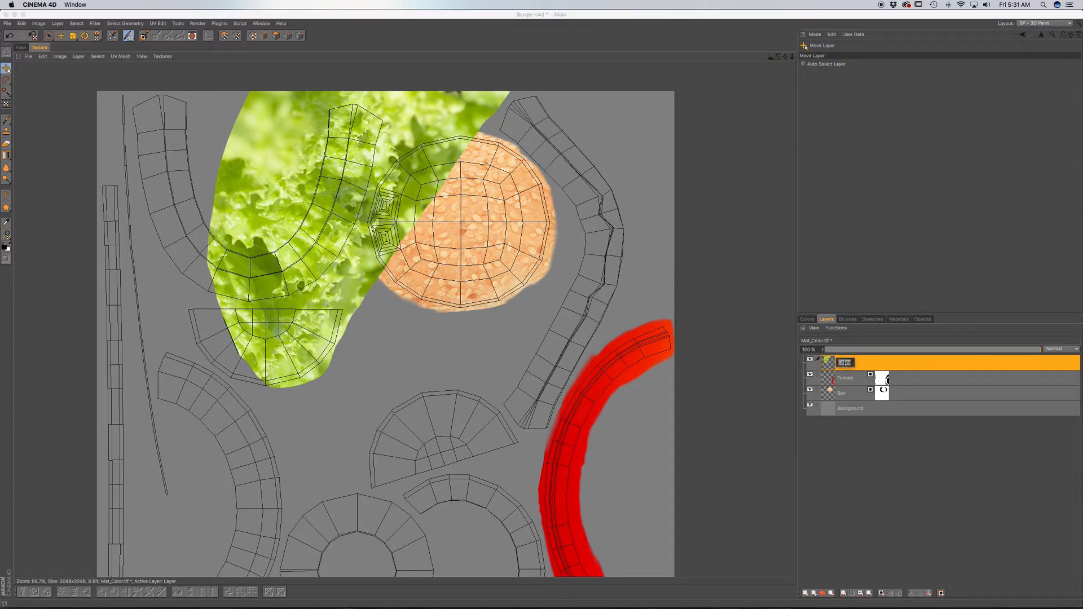
pyautogui.write('Lettuce')
pyautogui.press('Return')
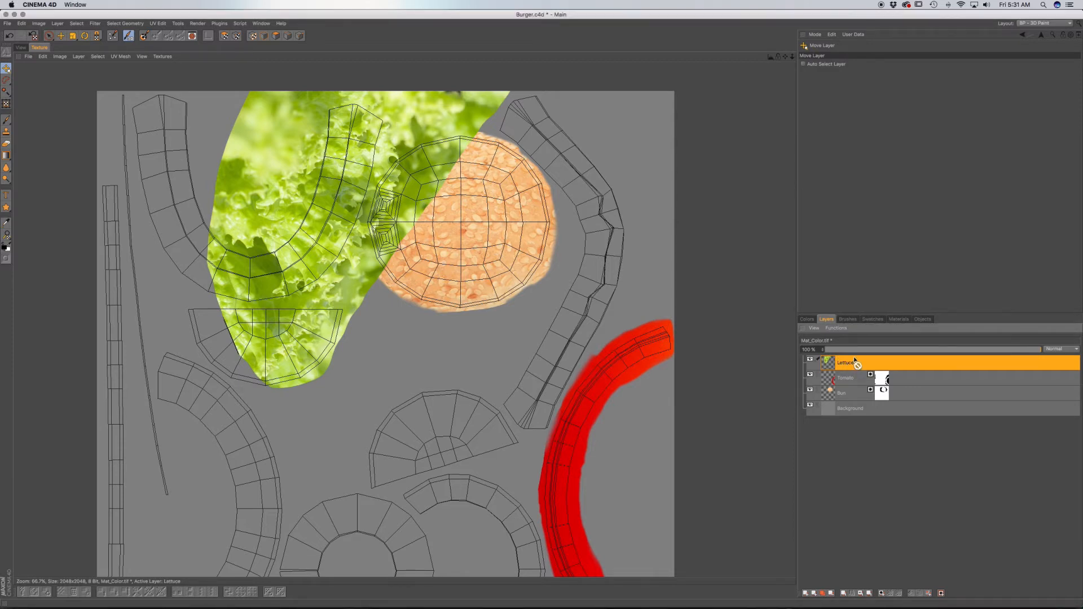
pyautogui.moveTo(858, 432); pyautogui.dragTo(857, 375)
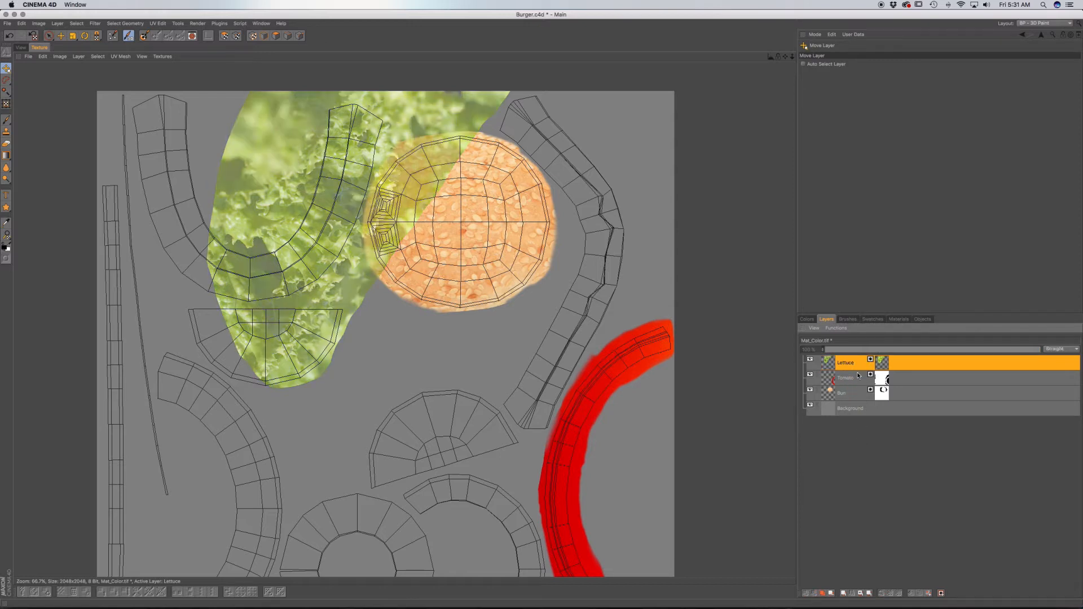
pyautogui.press('super+z')
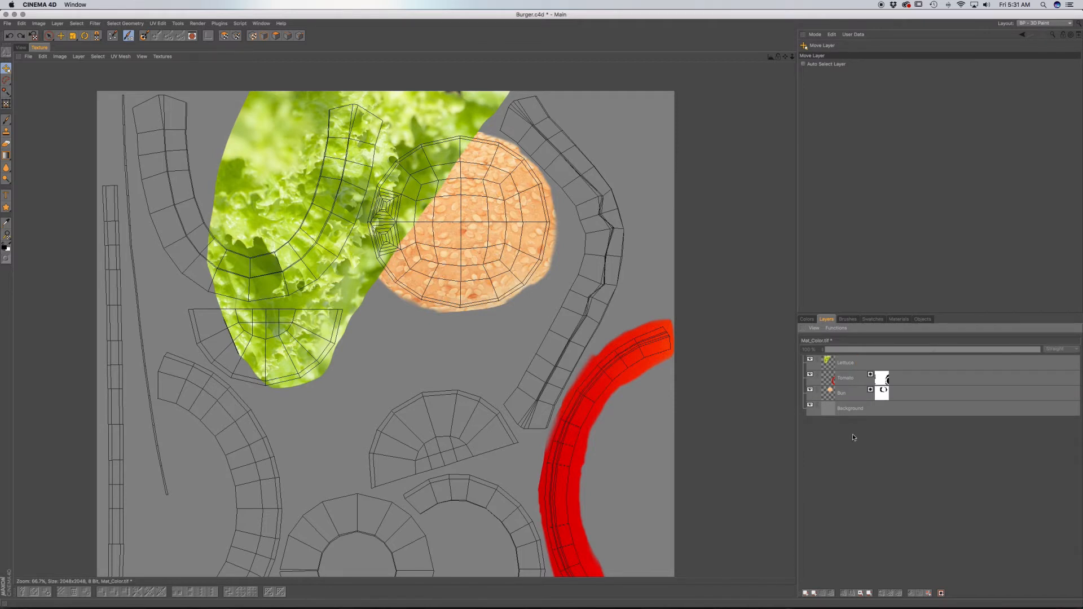
pyautogui.click(844, 364)
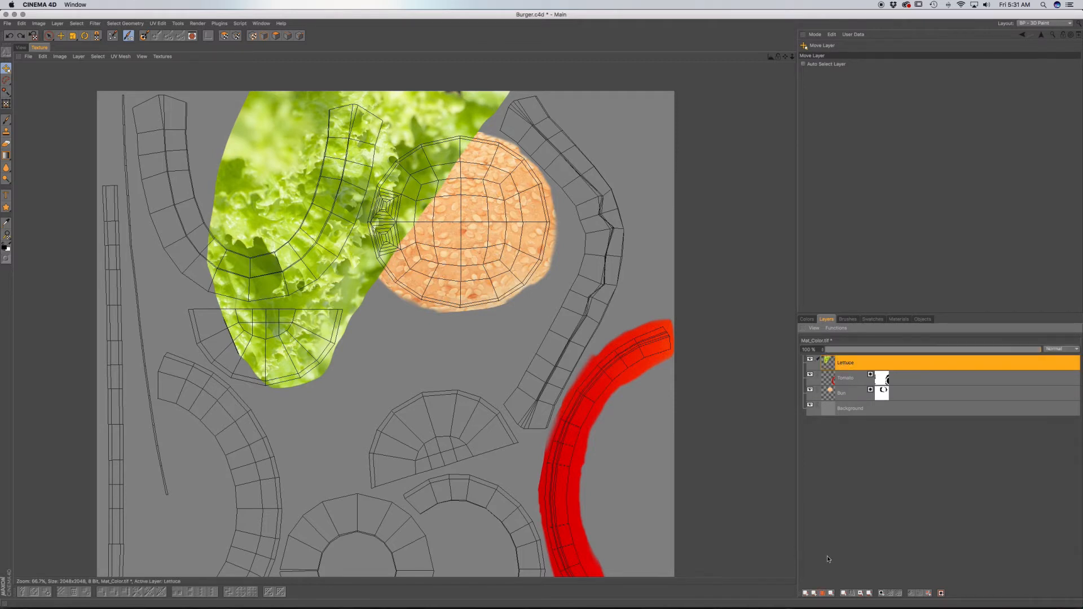
# Step: Duplicate the Lettuce layer, then move and rotate the copy to cover the left arm and bottom curve of the U-shaped strip
pyautogui.click(823, 593)
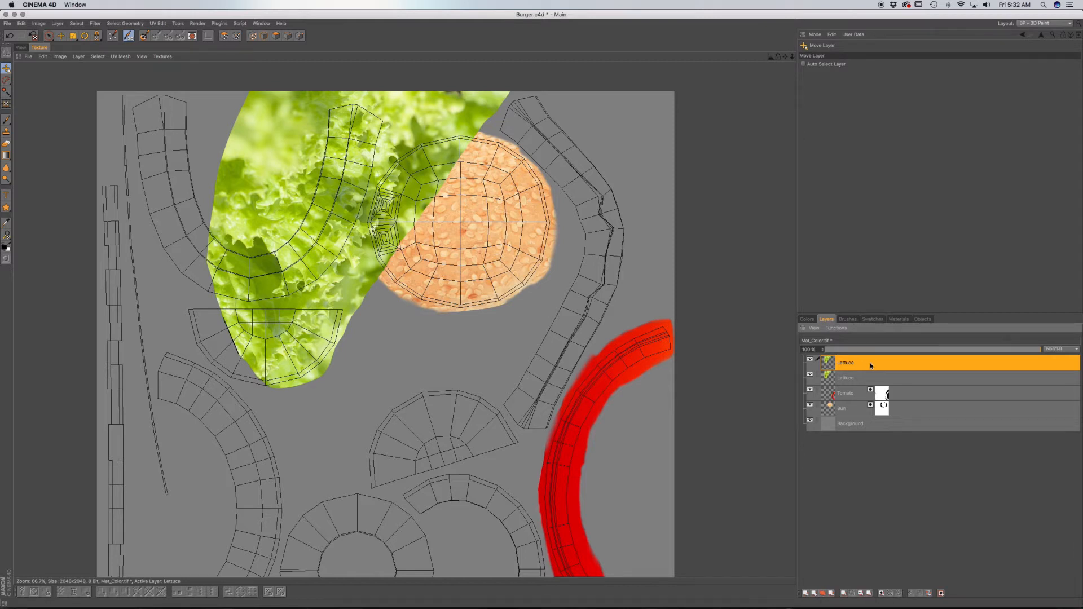
pyautogui.moveTo(351, 195); pyautogui.dragTo(227, 216)
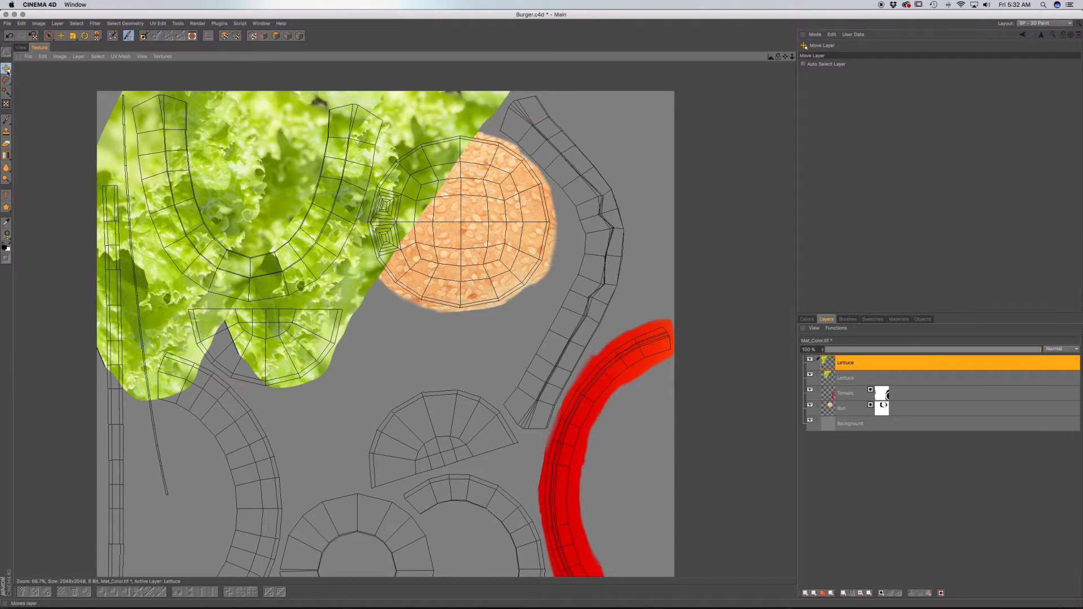
pyautogui.click(6, 104)
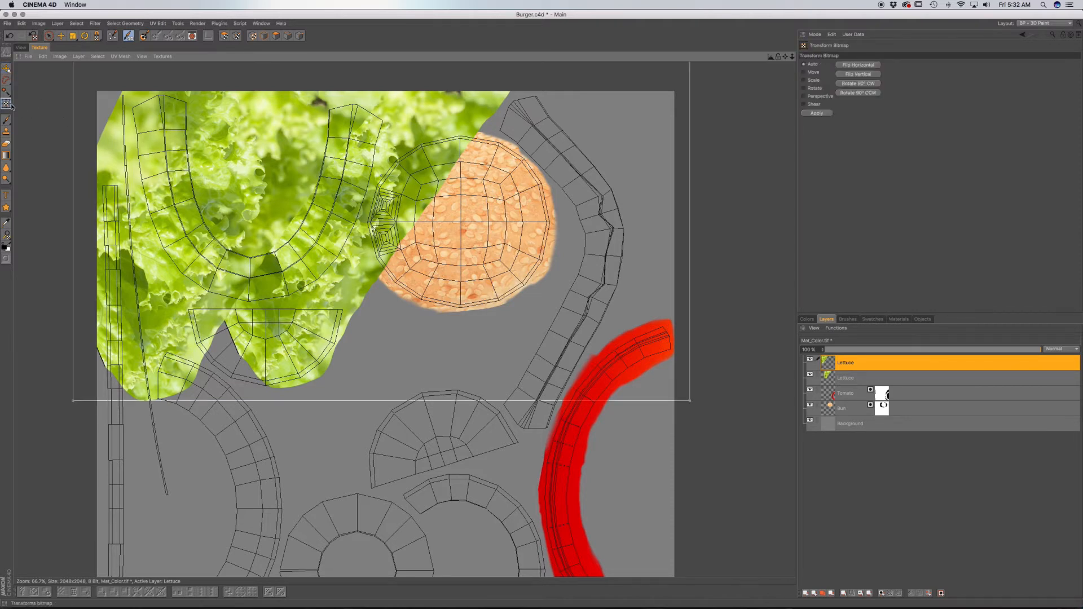
pyautogui.moveTo(115, 454); pyautogui.dragTo(207, 148)
pyautogui.moveTo(367, 259); pyautogui.dragTo(345, 307)
pyautogui.moveTo(226, 254); pyautogui.dragTo(302, 293)
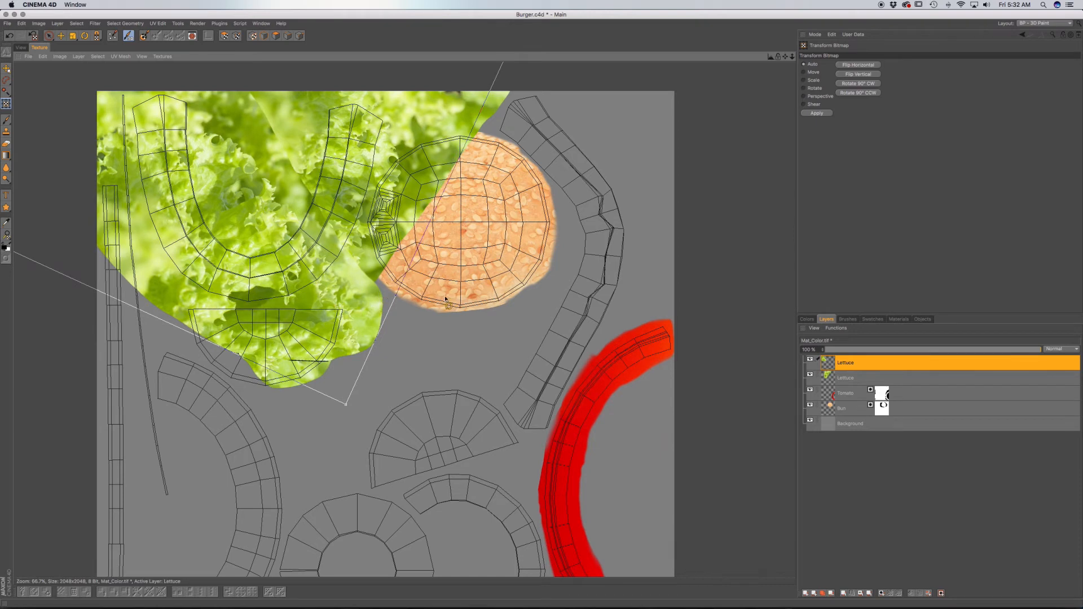
pyautogui.moveTo(310, 281); pyautogui.dragTo(302, 282)
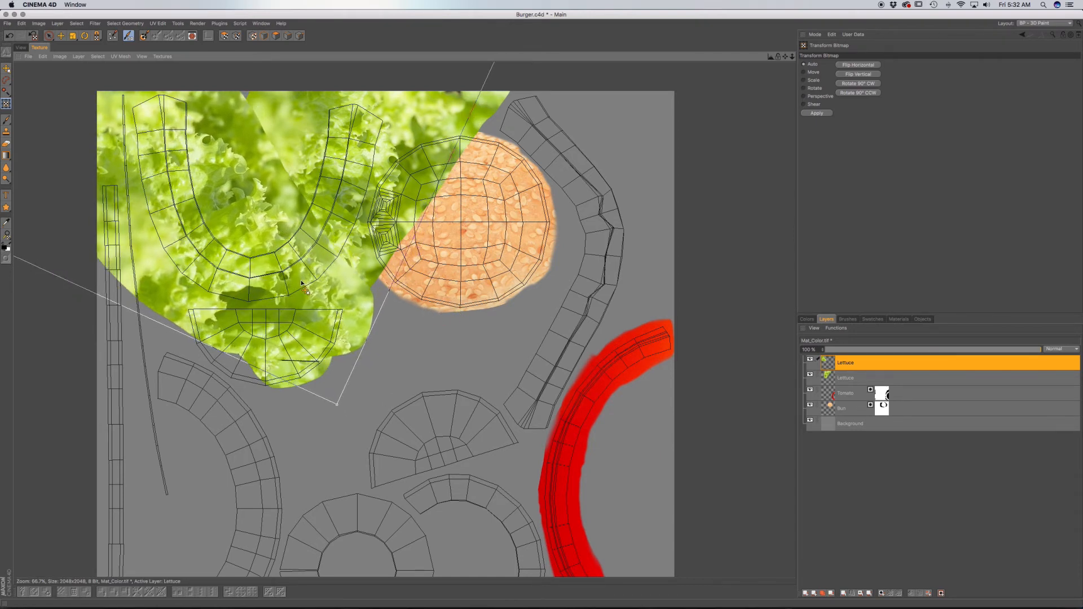
pyautogui.press('e')
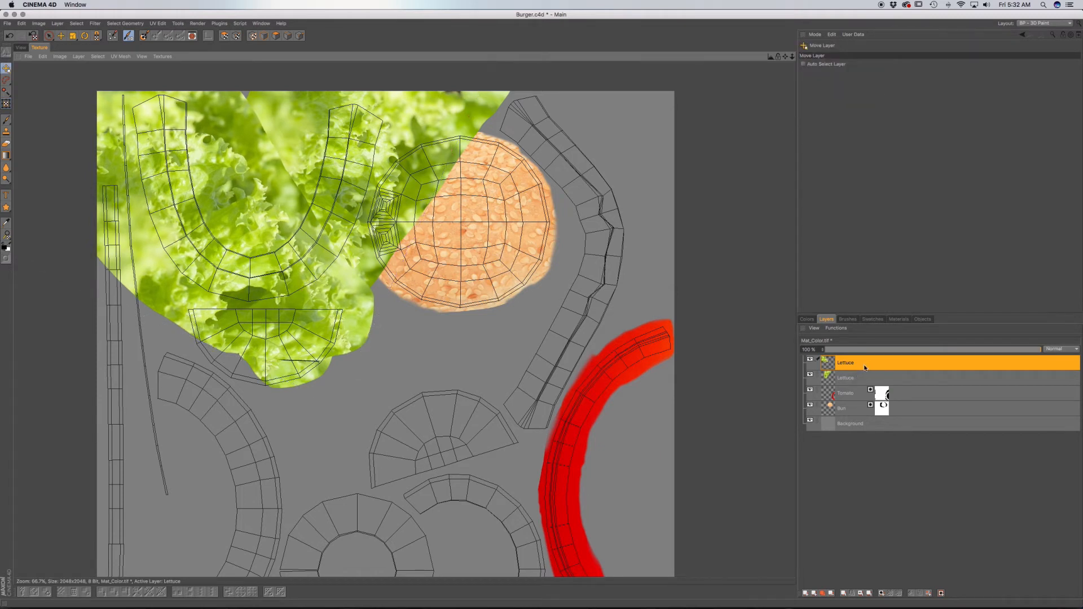
# Step: Add a mask to the upper Lettuce layer and set the brush to size 171 with 0% hardness
pyautogui.click(881, 593)
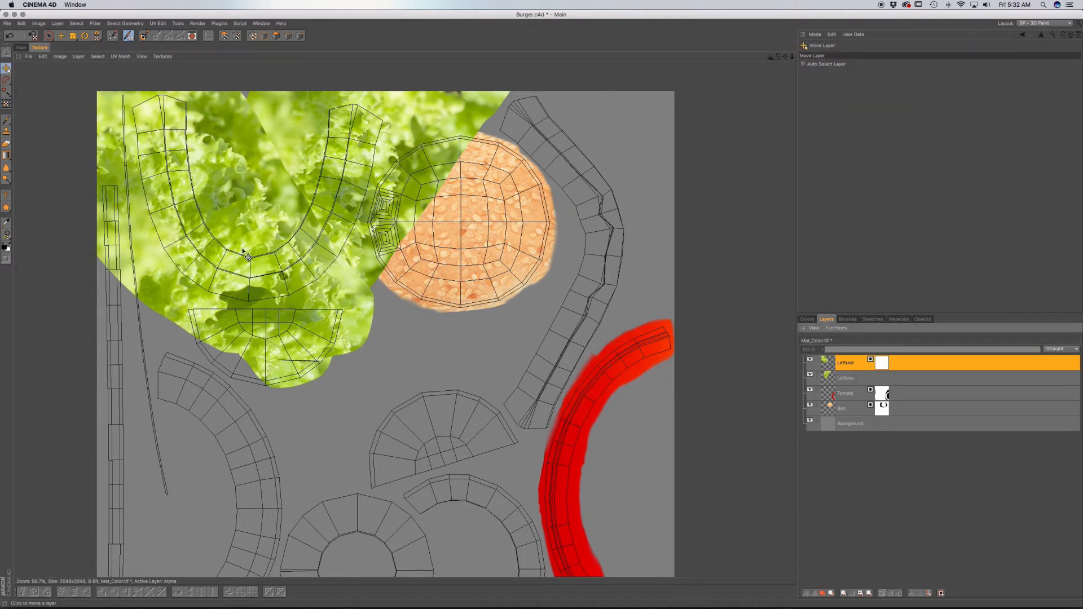
pyautogui.click(6, 120)
pyautogui.moveTo(888, 149); pyautogui.dragTo(934, 149)
pyautogui.moveTo(883, 172); pyautogui.dragTo(861, 172)
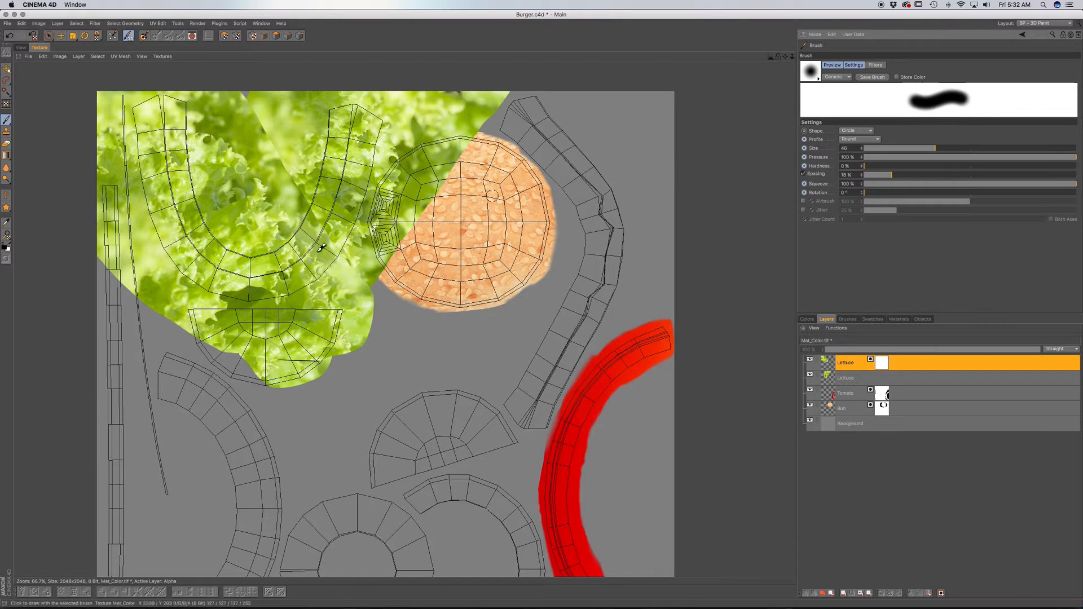
pyautogui.moveTo(953, 148); pyautogui.dragTo(982, 148)
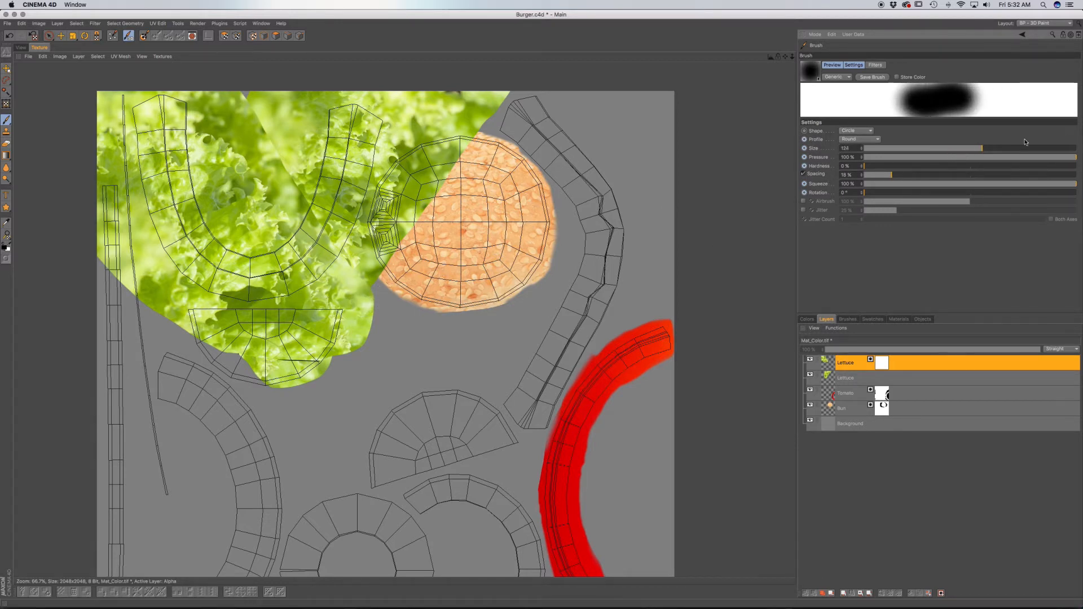
pyautogui.moveTo(996, 149); pyautogui.dragTo(1002, 149)
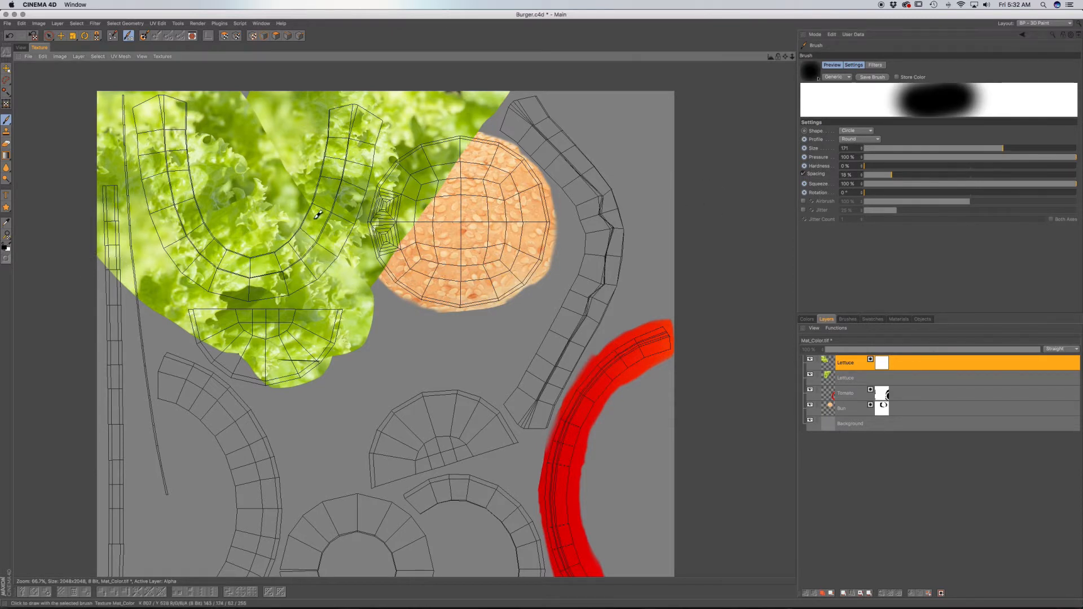
# Step: Mask out the upper Lettuce layer's excess between the arms of the U-shaped strip and around its outer left and lower edges
pyautogui.moveTo(300, 179)
pyautogui.mouseDown()
pyautogui.moveTo(261, 121)
pyautogui.moveTo(234, 106)
pyautogui.moveTo(290, 212)
pyautogui.moveTo(316, 242)
pyautogui.moveTo(359, 263)
pyautogui.moveTo(359, 347)
pyautogui.moveTo(282, 352)
pyautogui.moveTo(141, 282)
pyautogui.moveTo(107, 206)
pyautogui.moveTo(97, 122)
pyautogui.moveTo(119, 226)
pyautogui.moveTo(153, 285)
pyautogui.mouseUp()
pyautogui.moveTo(113, 180)
pyautogui.mouseDown()
pyautogui.moveTo(107, 102)
pyautogui.moveTo(111, 211)
pyautogui.mouseUp()
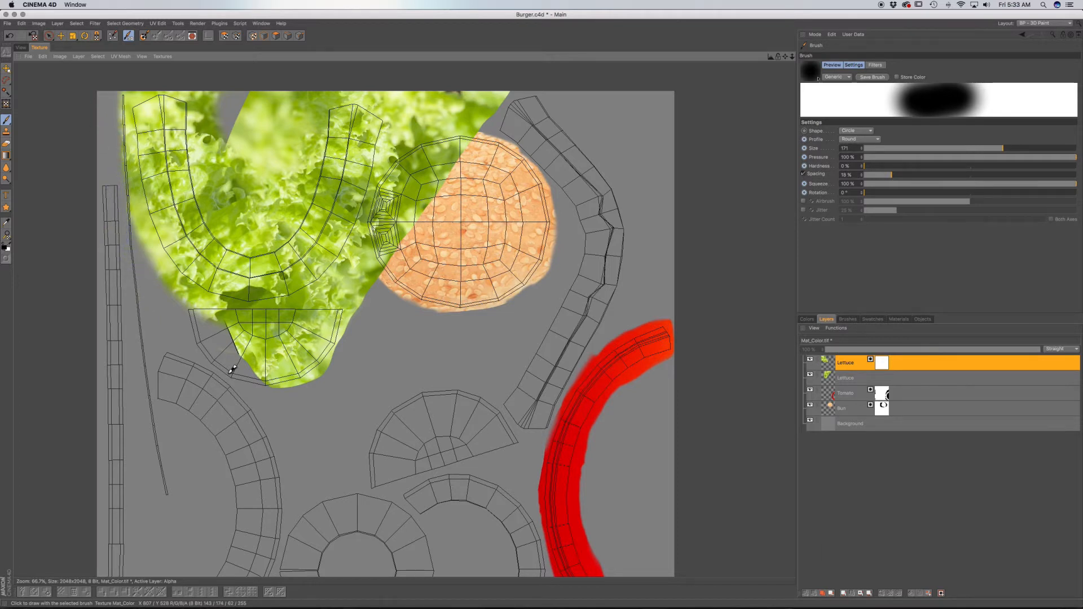
pyautogui.moveTo(390, 262); pyautogui.dragTo(346, 314)
pyautogui.moveTo(261, 162)
pyautogui.mouseDown()
pyautogui.moveTo(254, 150)
pyautogui.moveTo(241, 203)
pyautogui.moveTo(227, 89)
pyautogui.mouseUp()
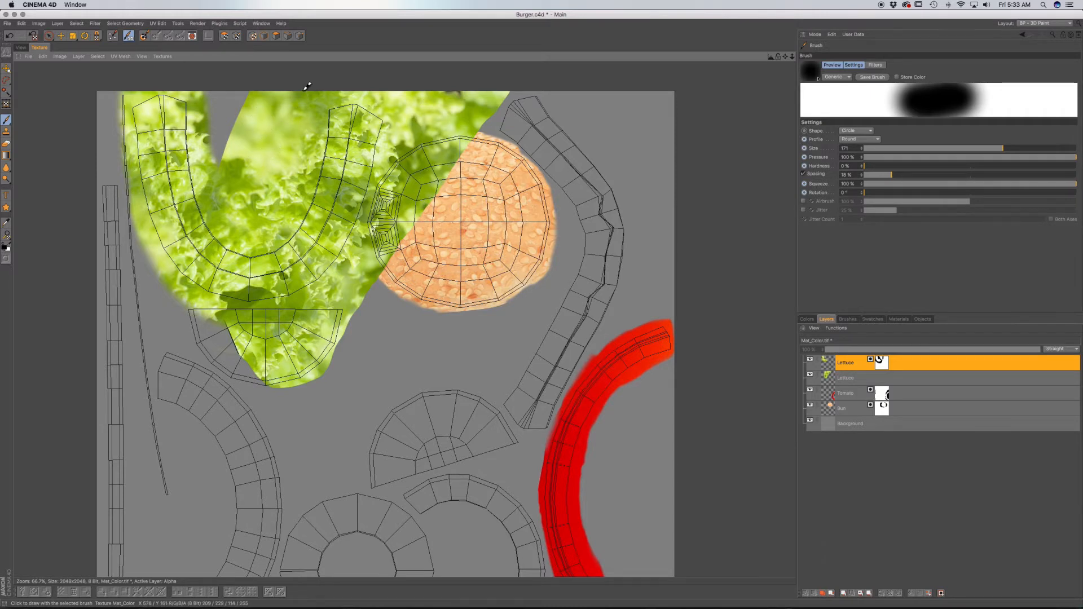
# Step: Add a mask to the lower Lettuce layer and paint out the lettuce over the bun and below the U-shaped strip's curve
pyautogui.click(892, 377)
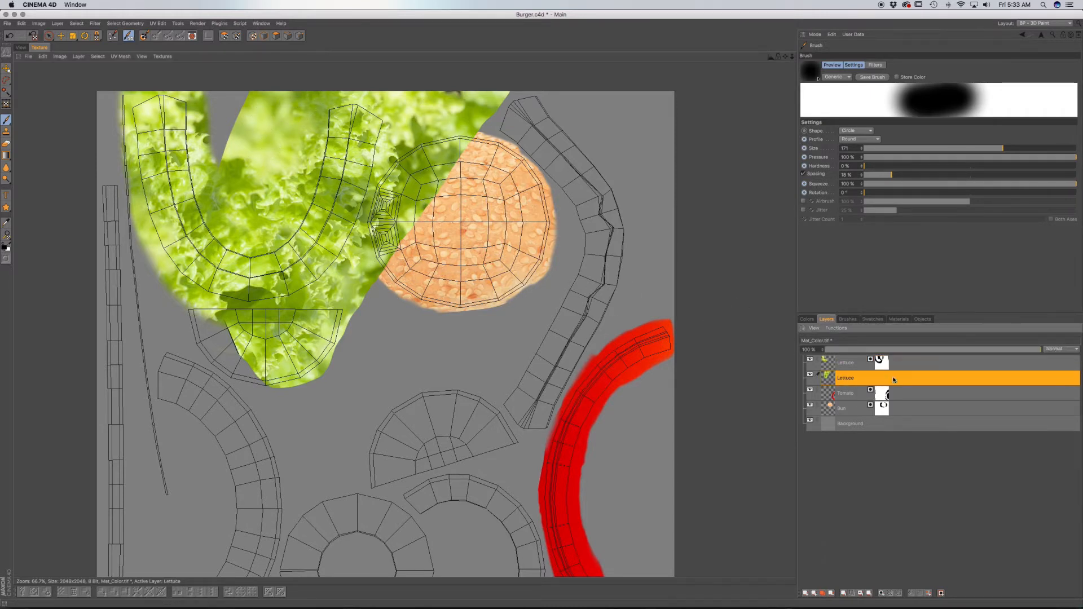
pyautogui.click(881, 596)
pyautogui.moveTo(453, 166)
pyautogui.mouseDown()
pyautogui.moveTo(416, 193)
pyautogui.moveTo(398, 186)
pyautogui.moveTo(416, 125)
pyautogui.moveTo(499, 96)
pyautogui.moveTo(447, 89)
pyautogui.moveTo(424, 120)
pyautogui.mouseUp()
pyautogui.moveTo(394, 258)
pyautogui.mouseDown()
pyautogui.moveTo(316, 392)
pyautogui.moveTo(295, 373)
pyautogui.moveTo(302, 355)
pyautogui.mouseUp()
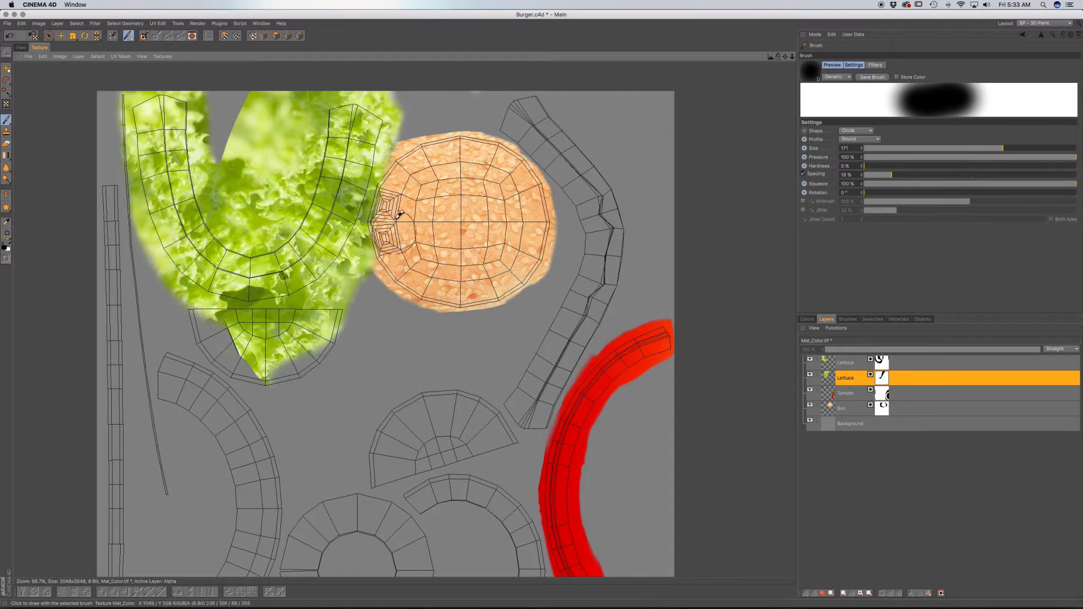
pyautogui.moveTo(312, 344)
pyautogui.mouseDown()
pyautogui.moveTo(259, 367)
pyautogui.moveTo(220, 335)
pyautogui.moveTo(279, 337)
pyautogui.moveTo(239, 357)
pyautogui.moveTo(278, 358)
pyautogui.moveTo(309, 329)
pyautogui.moveTo(298, 327)
pyautogui.mouseUp()
pyautogui.click(878, 365)
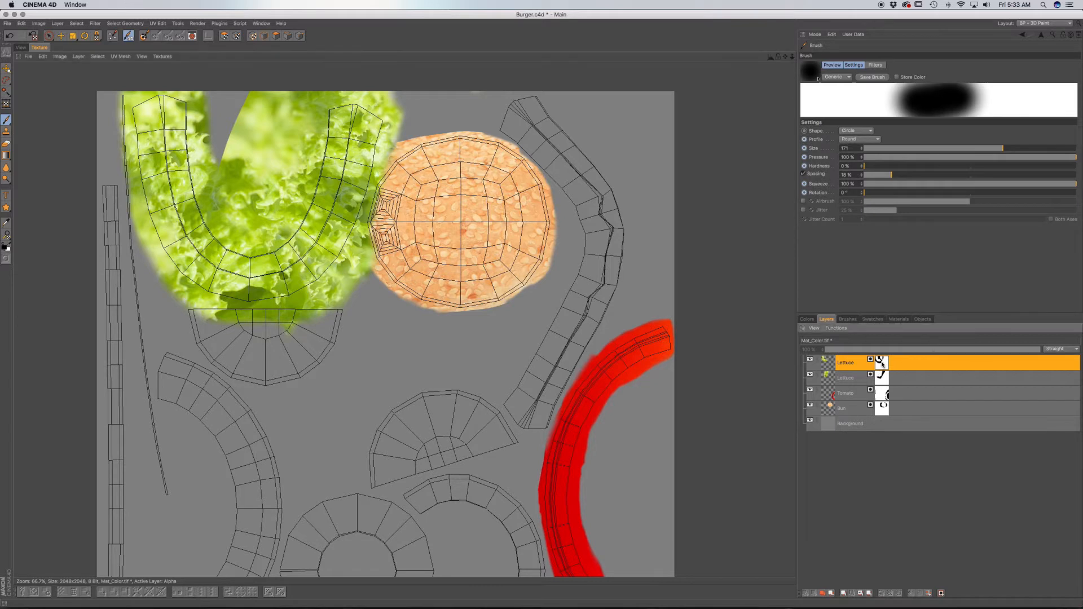
pyautogui.click(881, 377)
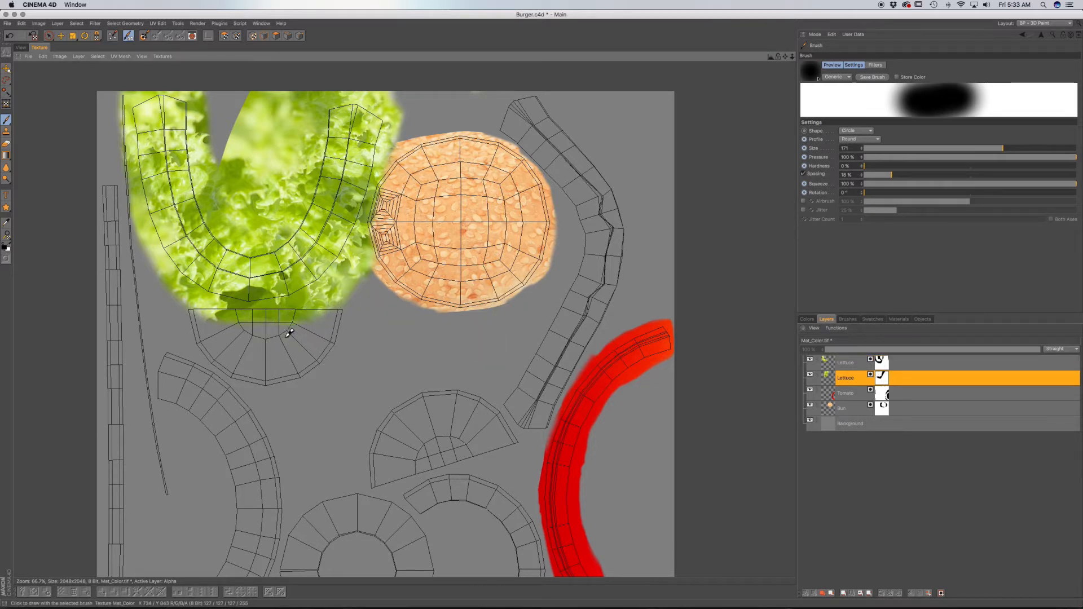
# Step: Mask out the lower Lettuce layer's excess between the two arms of the U-shaped strip
pyautogui.click(258, 186)
pyautogui.moveTo(241, 145)
pyautogui.mouseDown()
pyautogui.moveTo(228, 161)
pyautogui.moveTo(242, 125)
pyautogui.moveTo(270, 118)
pyautogui.mouseUp()
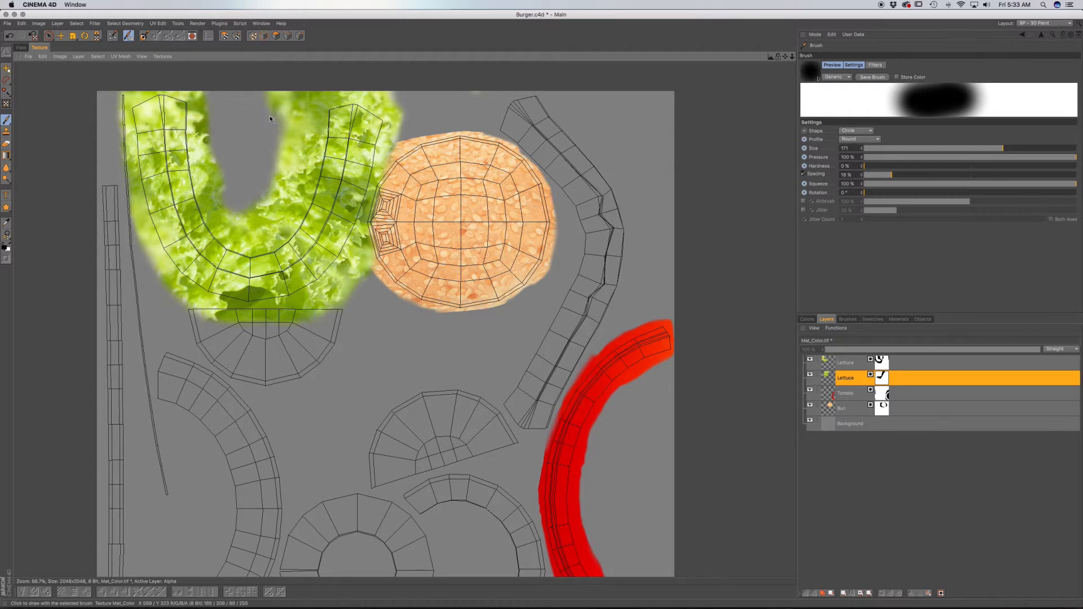
pyautogui.moveTo(275, 168); pyautogui.dragTo(284, 128)
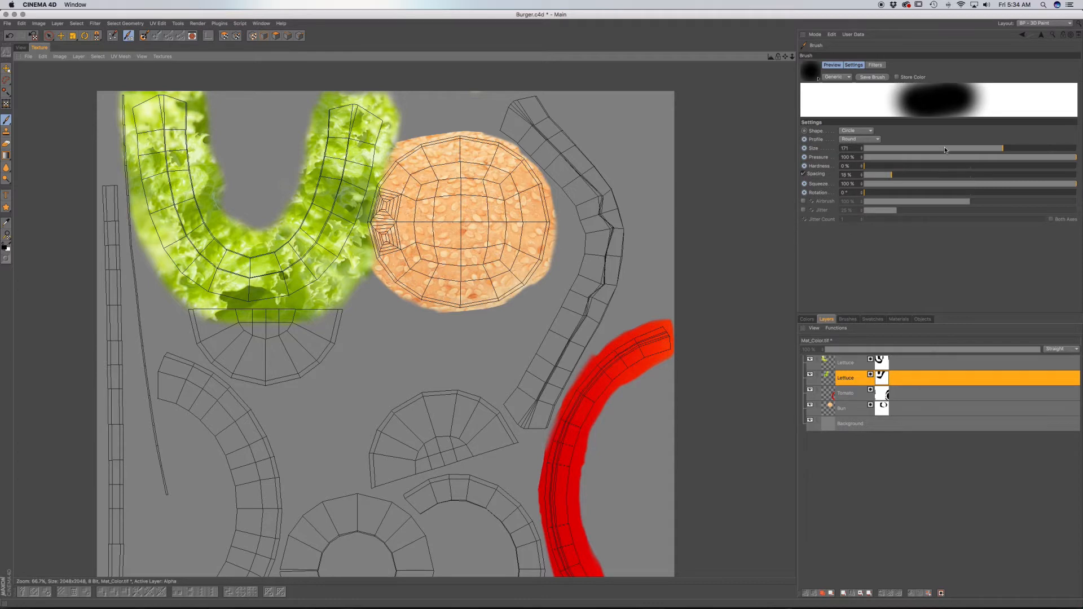
# Step: Reduce the brush size to 50 and mask the lower Lettuce layer's fringe around the right arm's tip and its outer edge beside the bun
pyautogui.moveTo(1003, 149); pyautogui.dragTo(936, 149)
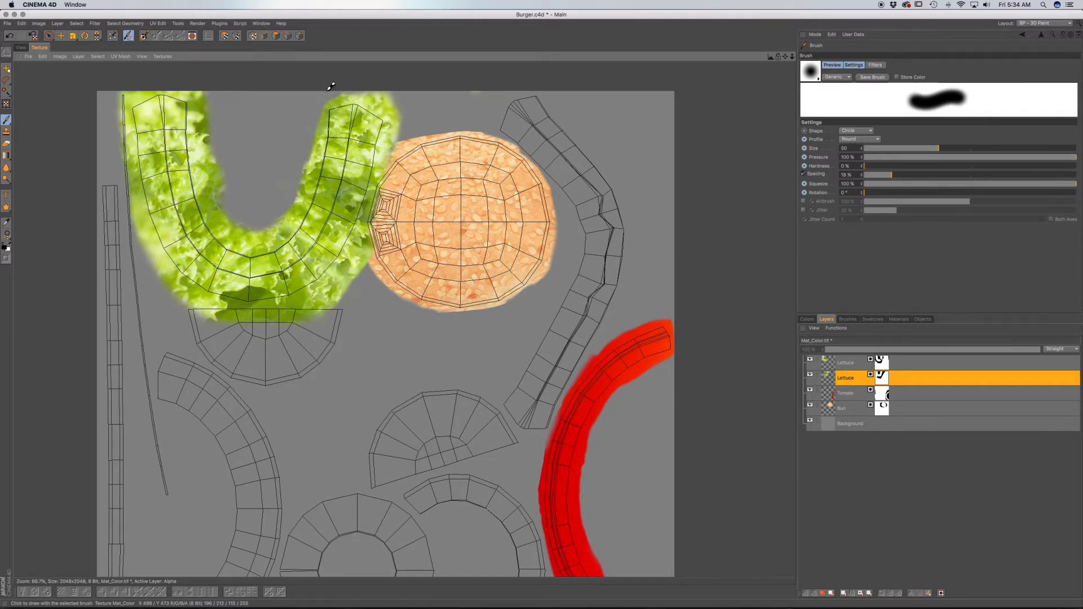
pyautogui.moveTo(339, 96)
pyautogui.mouseDown()
pyautogui.moveTo(404, 96)
pyautogui.moveTo(395, 165)
pyautogui.mouseUp()
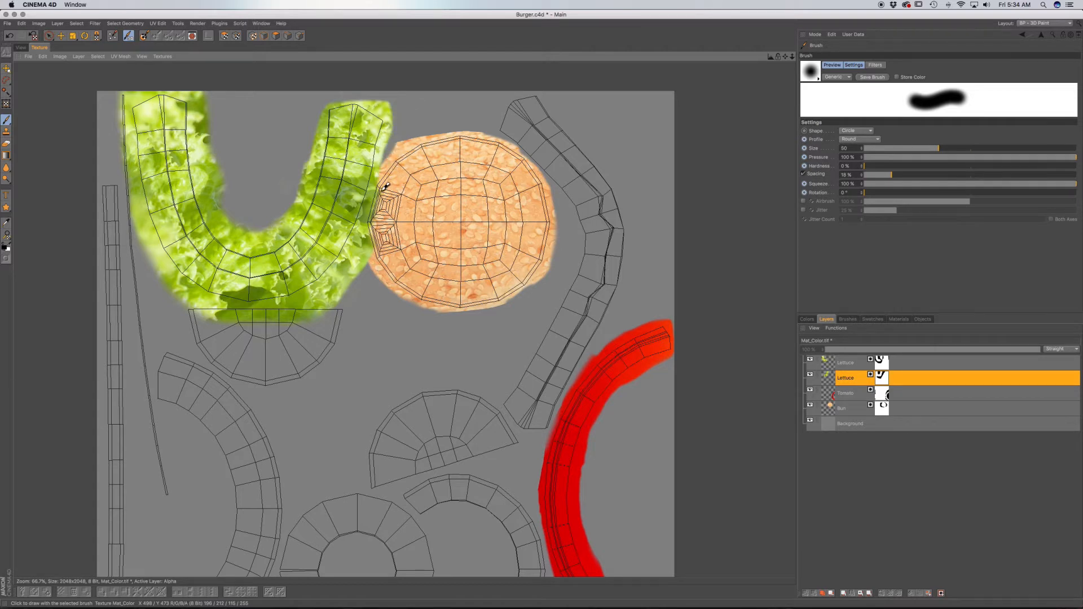
pyautogui.moveTo(377, 234)
pyautogui.mouseDown()
pyautogui.moveTo(372, 248)
pyautogui.moveTo(390, 116)
pyautogui.moveTo(393, 143)
pyautogui.moveTo(387, 98)
pyautogui.mouseUp()
pyautogui.moveTo(371, 246)
pyautogui.mouseDown()
pyautogui.moveTo(363, 271)
pyautogui.moveTo(316, 312)
pyautogui.moveTo(369, 241)
pyautogui.moveTo(364, 221)
pyautogui.moveTo(362, 251)
pyautogui.mouseUp()
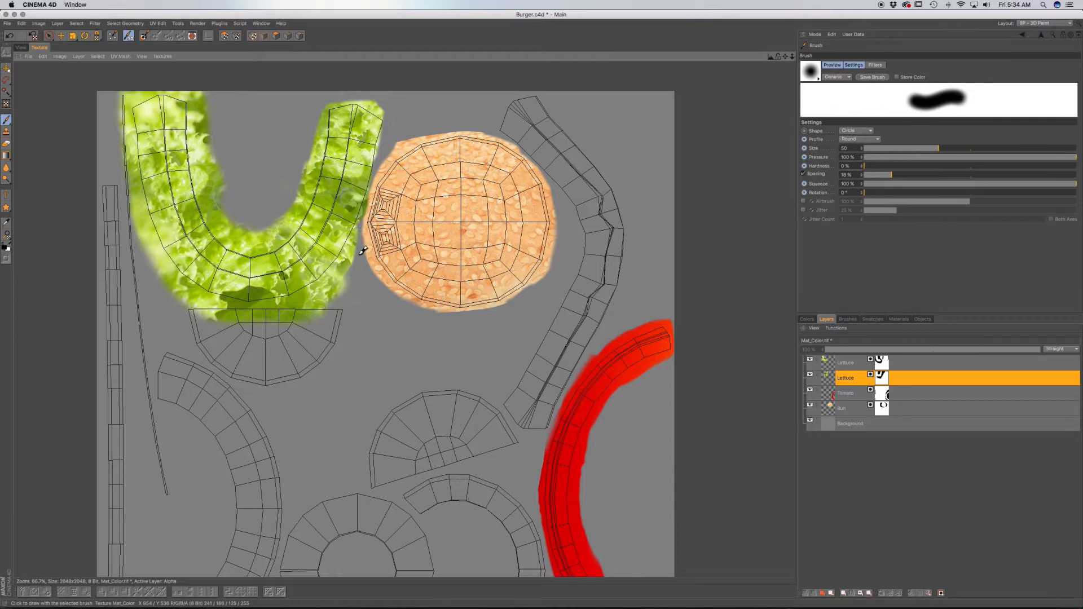
pyautogui.moveTo(374, 193); pyautogui.dragTo(357, 260)
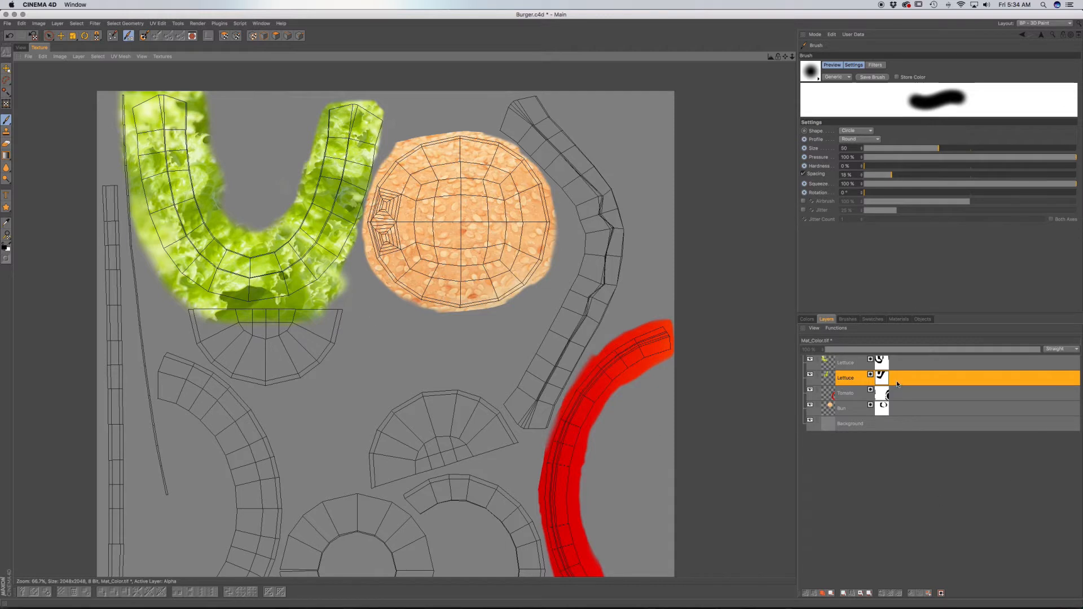
# Step: Mask the upper Lettuce layer's fringe below the U-shaped strip's curve, along its outer left edge and along the left arm's inner edge
pyautogui.click(903, 363)
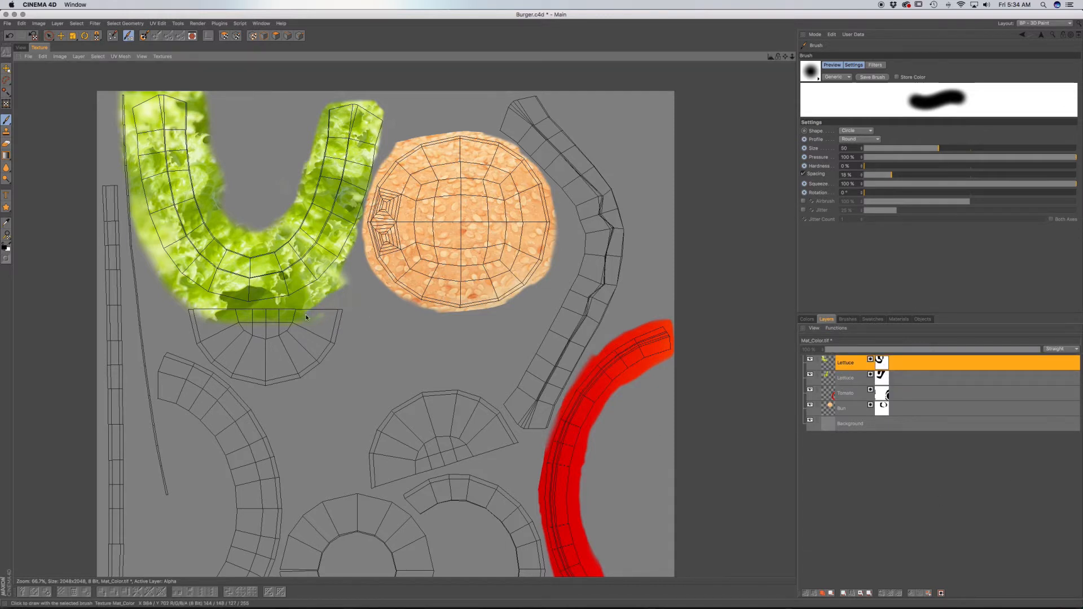
pyautogui.moveTo(219, 317); pyautogui.dragTo(201, 314)
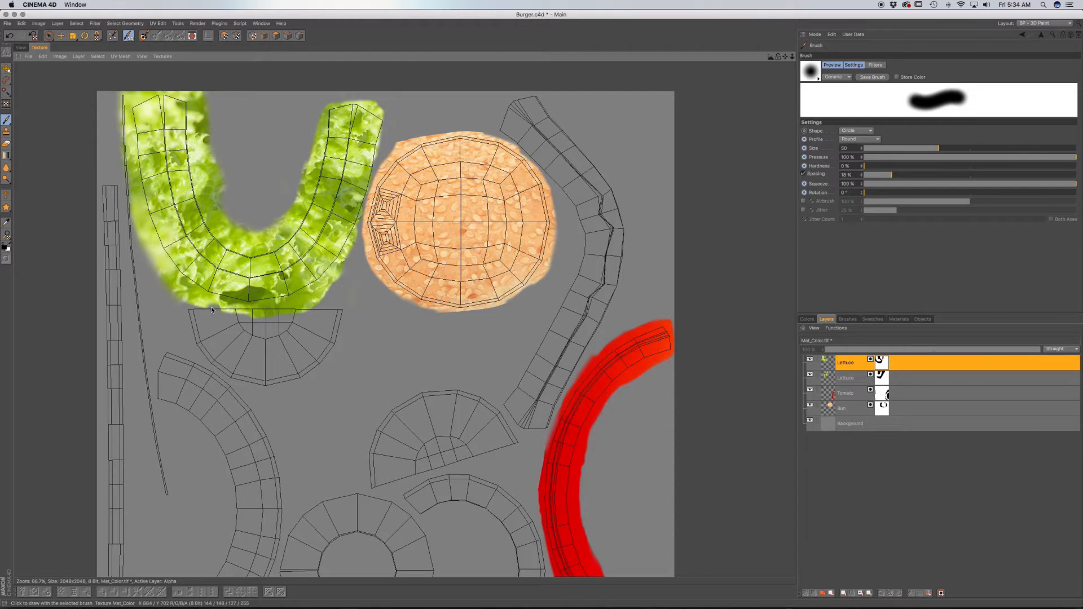
pyautogui.moveTo(127, 171); pyautogui.dragTo(120, 103)
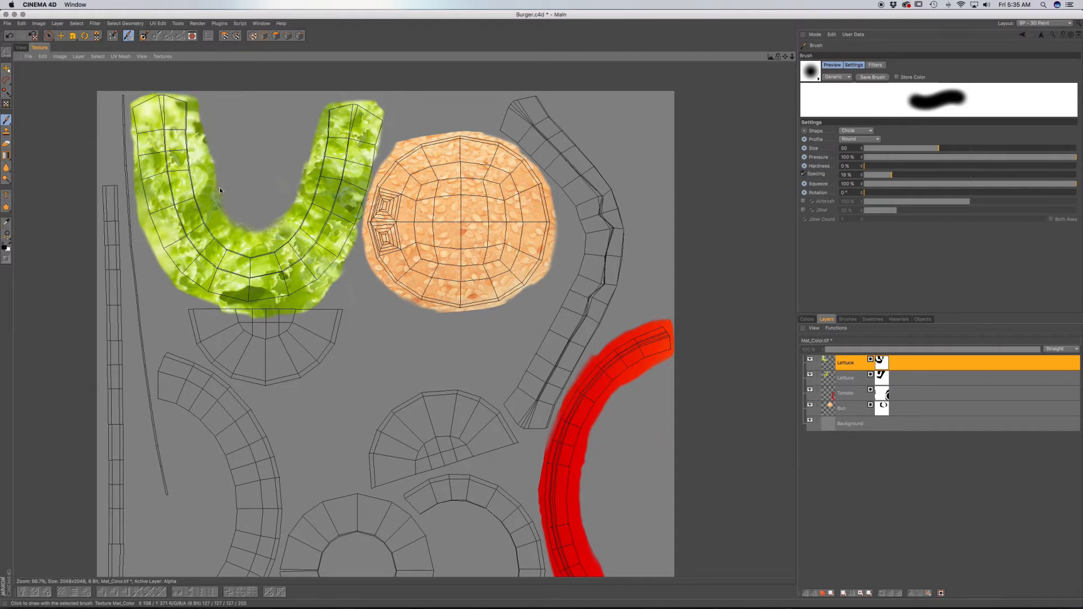
pyautogui.moveTo(198, 98); pyautogui.dragTo(206, 168)
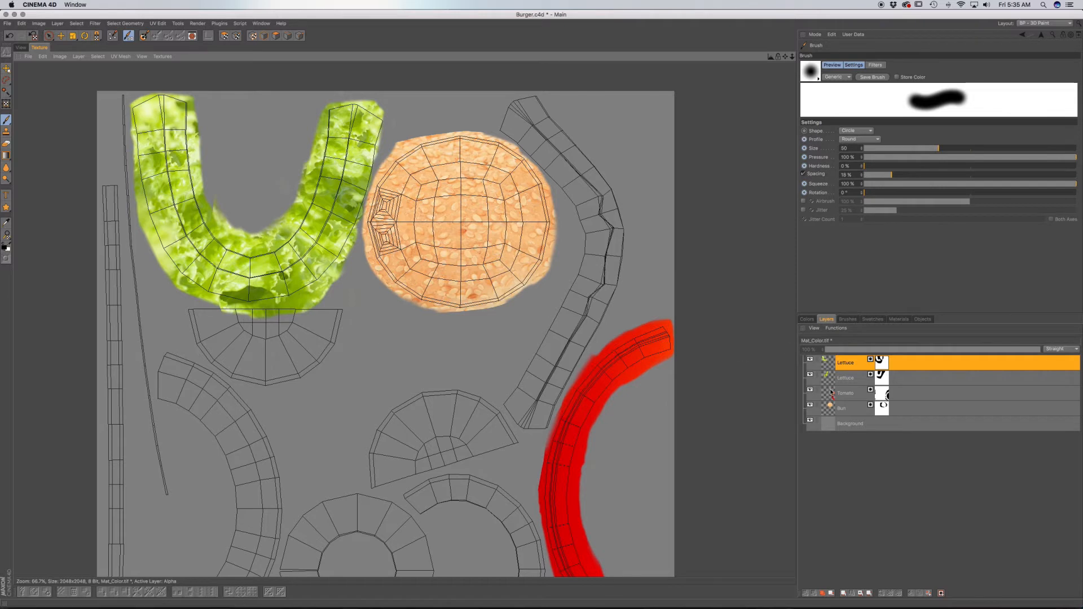
# Step: Clean up the leftover fringe of both Lettuce layers on their masks, below the U-shaped strip's bottom curve and along its inner curve
pyautogui.click(878, 382)
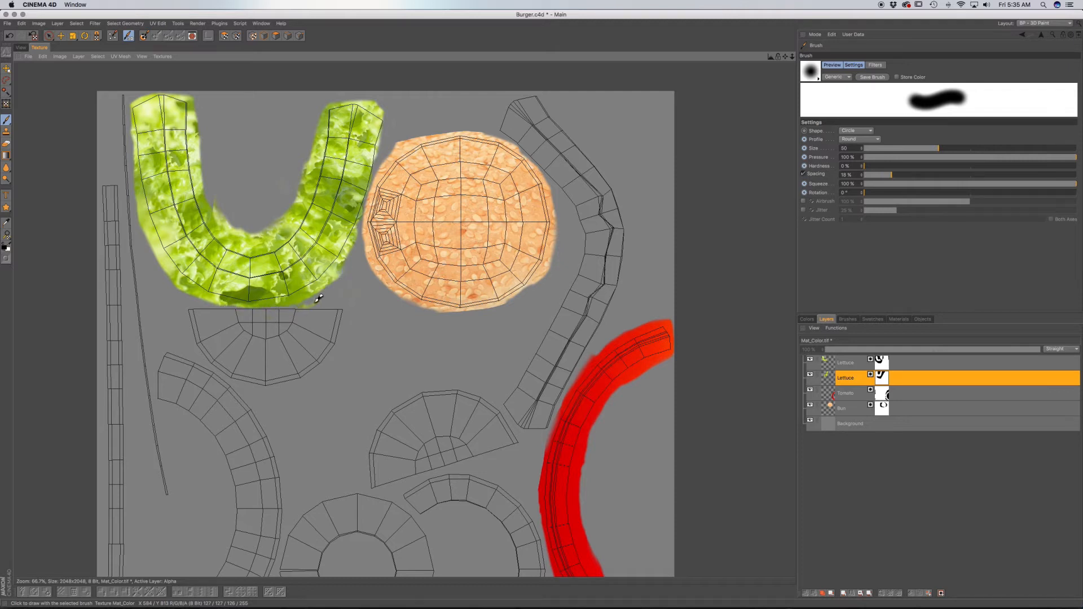
pyautogui.moveTo(345, 271)
pyautogui.mouseDown()
pyautogui.moveTo(286, 311)
pyautogui.moveTo(217, 302)
pyautogui.mouseUp()
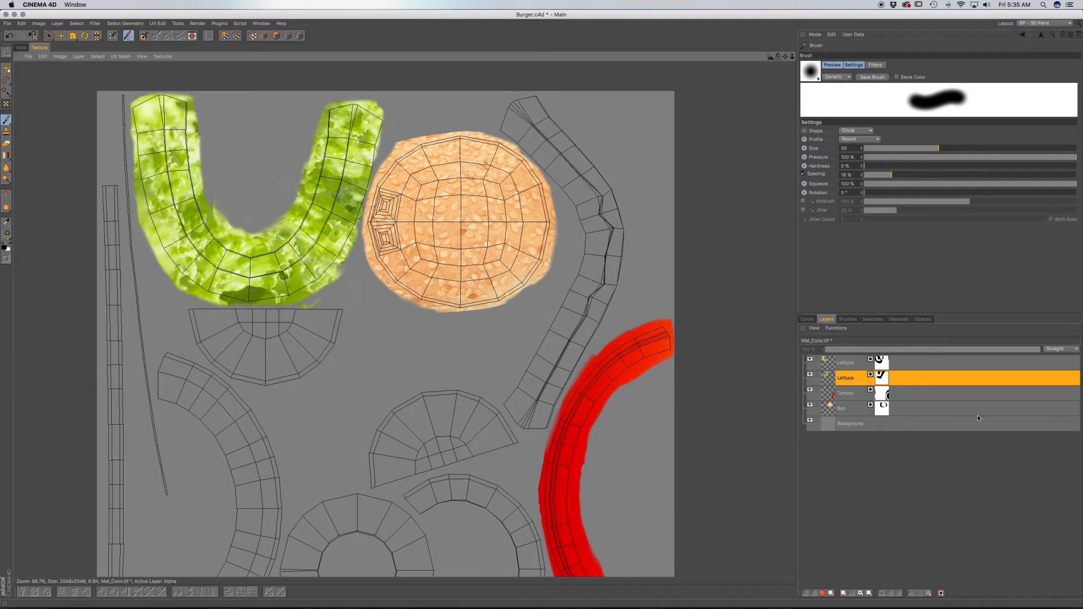
pyautogui.click(885, 364)
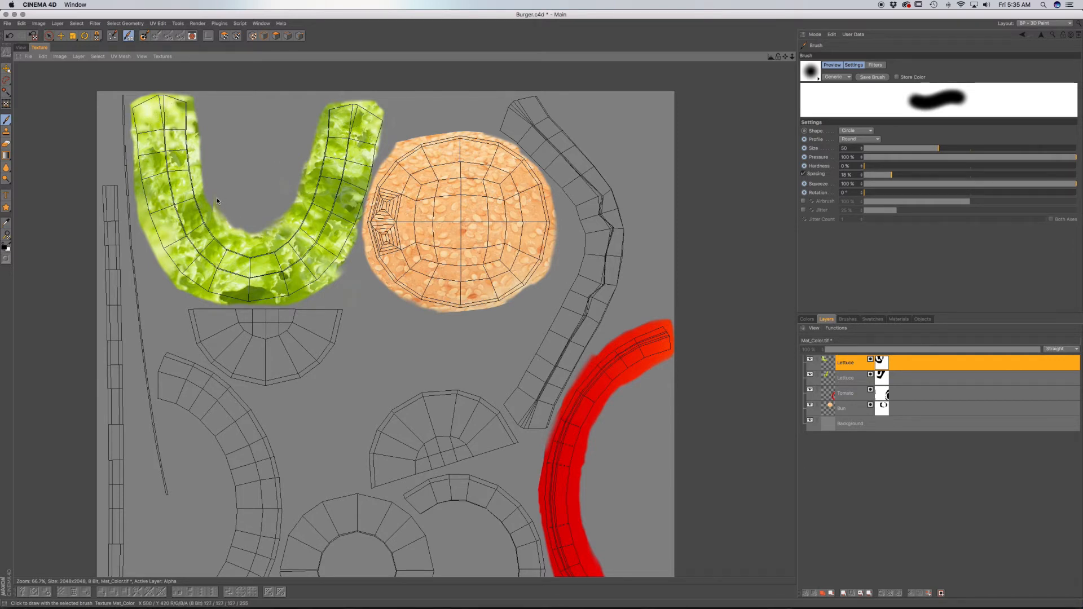
pyautogui.click(887, 379)
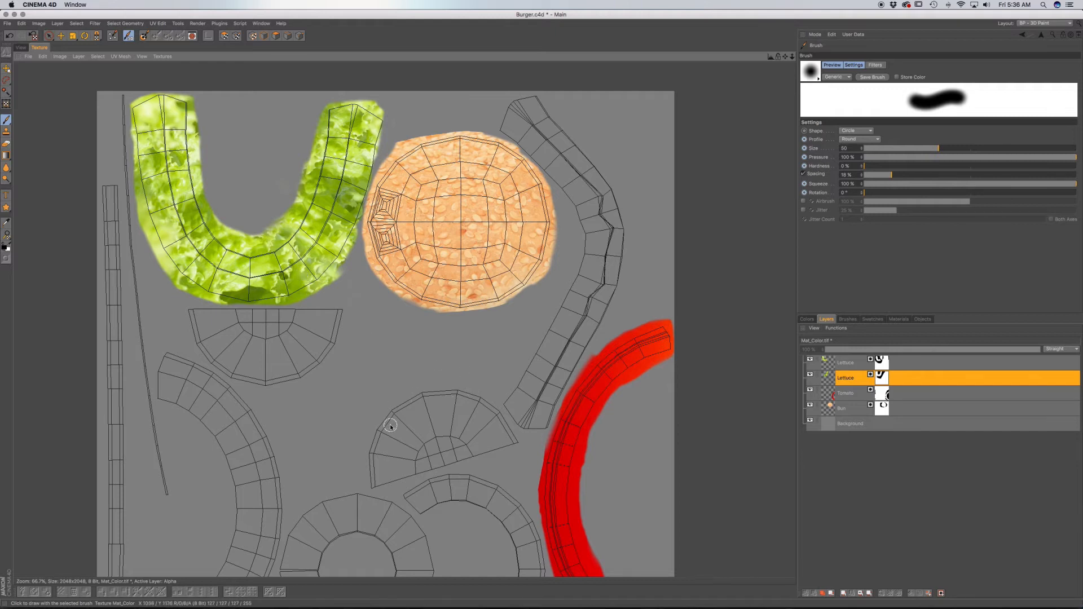
# Step: Inspect the bun, tomato and lettuce textures on the 3D burger model from several angles and compare them with the texture layout
pyautogui.click(22, 48)
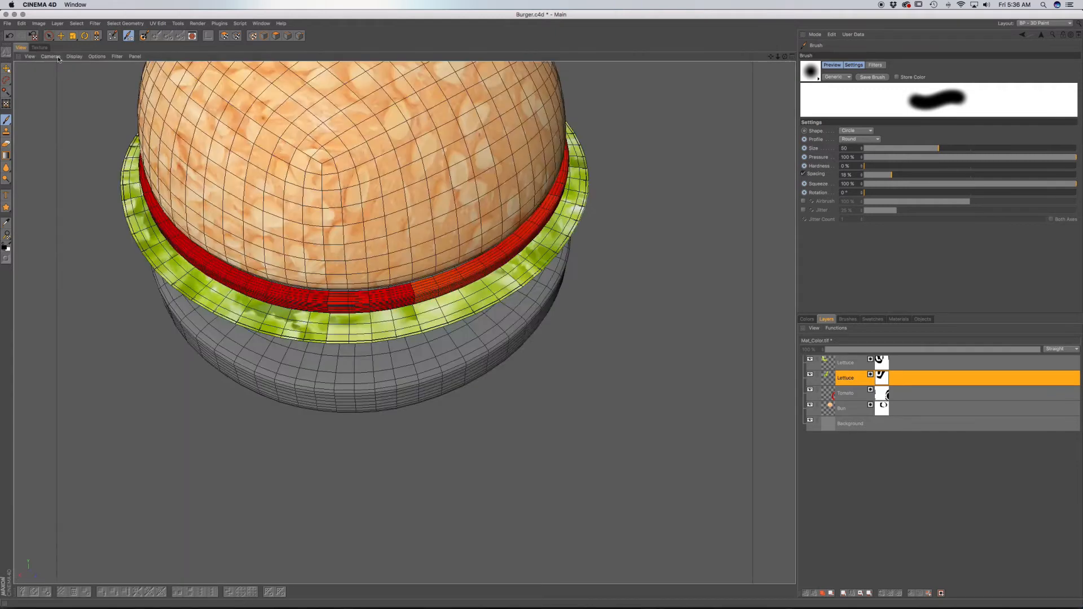
pyautogui.keyDown('alt'); pyautogui.moveTo(374, 299); pyautogui.dragTo(372, 294); pyautogui.keyUp('alt')
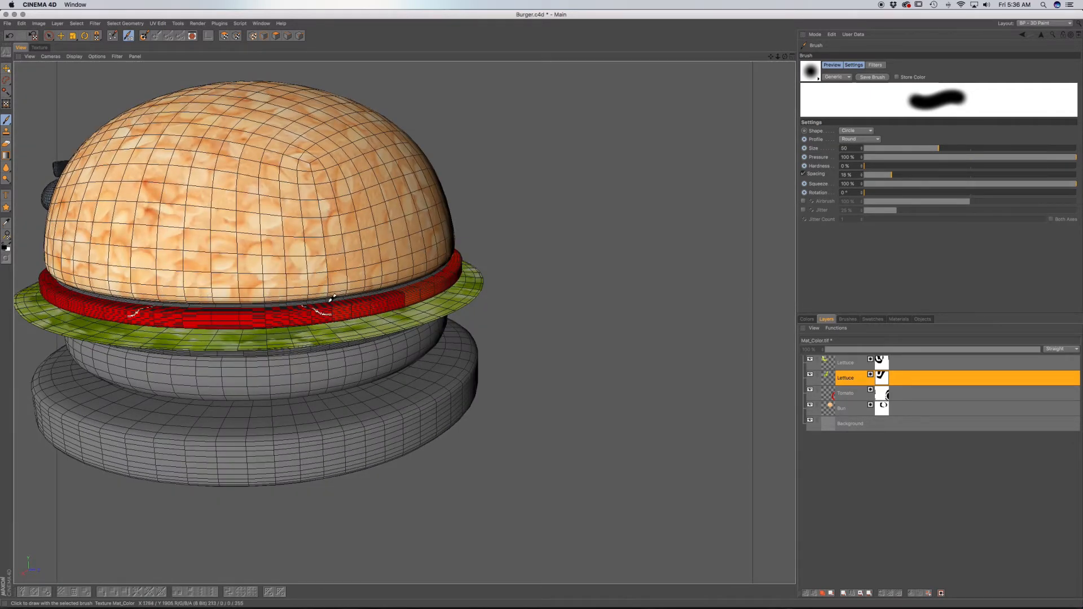
pyautogui.keyDown('alt'); pyautogui.moveTo(405, 283); pyautogui.dragTo(351, 292); pyautogui.keyUp('alt')
pyautogui.scroll(8, 355, 297)
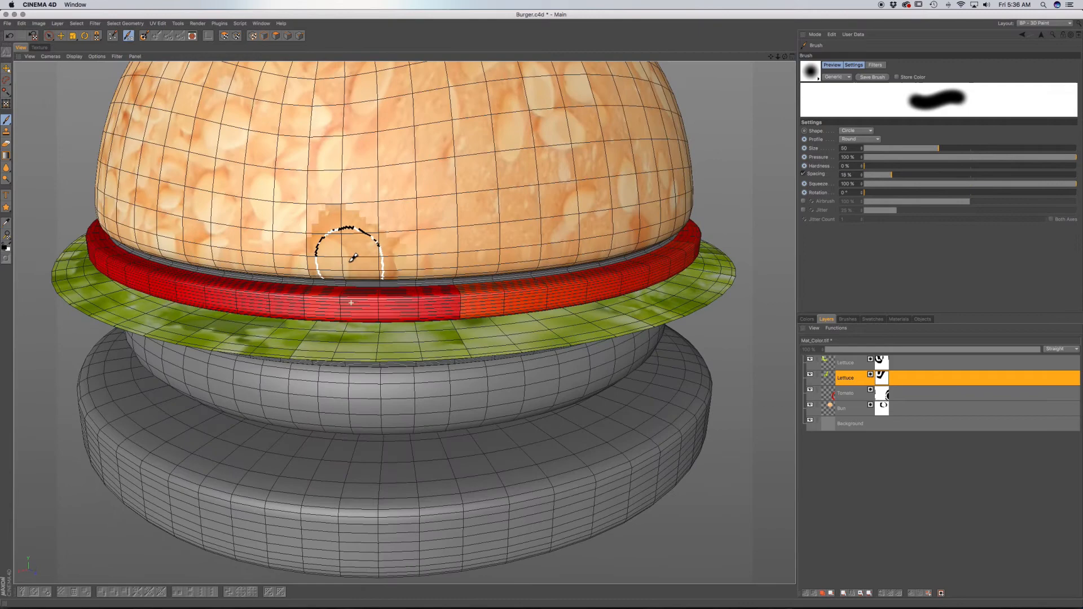
pyautogui.keyDown('alt'); pyautogui.moveTo(349, 268); pyautogui.dragTo(345, 273); pyautogui.keyUp('alt')
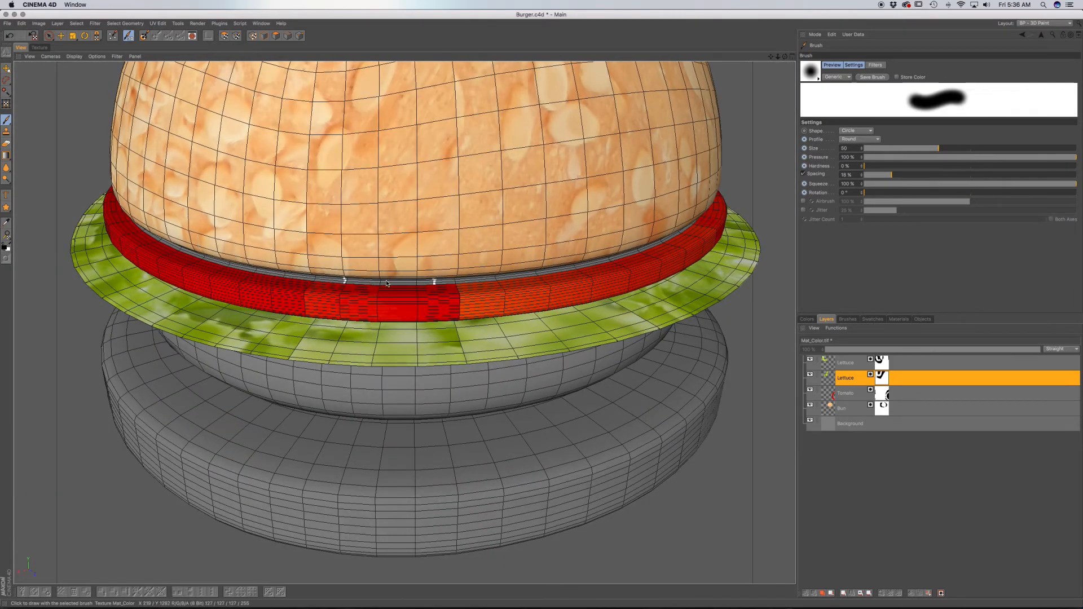
pyautogui.moveTo(362, 293)
pyautogui.keyDown('alt'); pyautogui.mouseDown()
pyautogui.moveTo(400, 292)
pyautogui.moveTo(407, 302)
pyautogui.moveTo(393, 306)
pyautogui.moveTo(404, 323)
pyautogui.moveTo(354, 301)
pyautogui.moveTo(372, 286)
pyautogui.moveTo(364, 299)
pyautogui.mouseUp(); pyautogui.keyUp('alt')
pyautogui.scroll(-5, 399, 295)
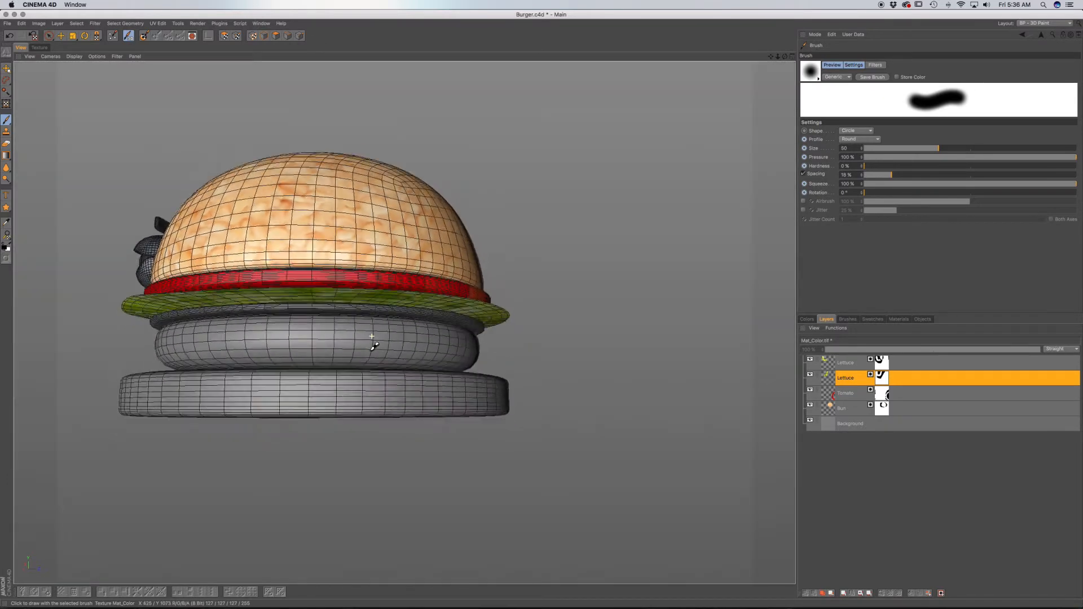
pyautogui.keyDown('alt'); pyautogui.moveTo(372, 336); pyautogui.dragTo(370, 347); pyautogui.keyUp('alt')
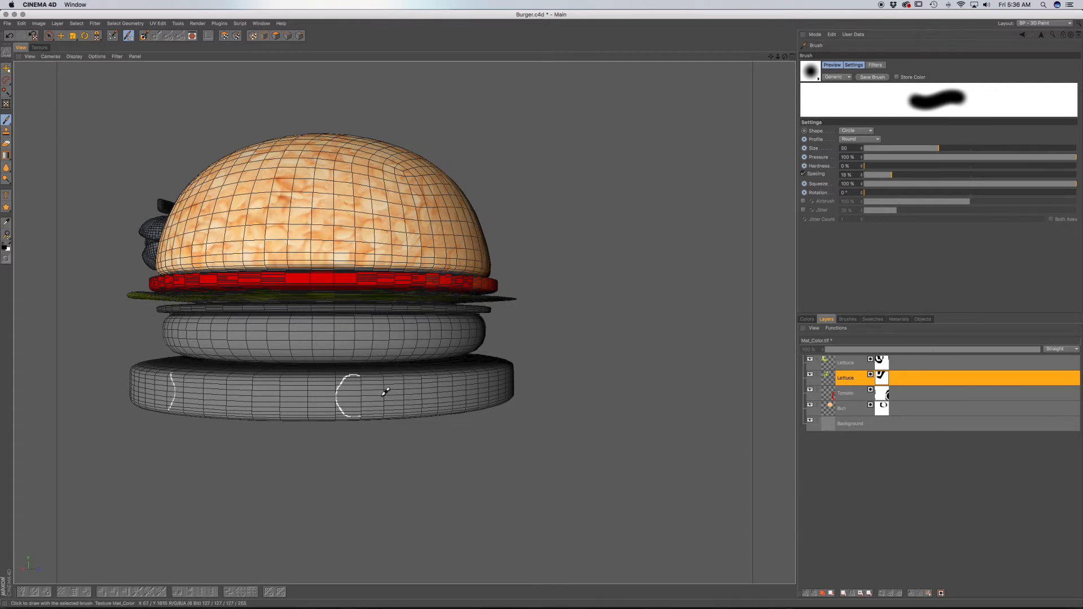
pyautogui.click(38, 48)
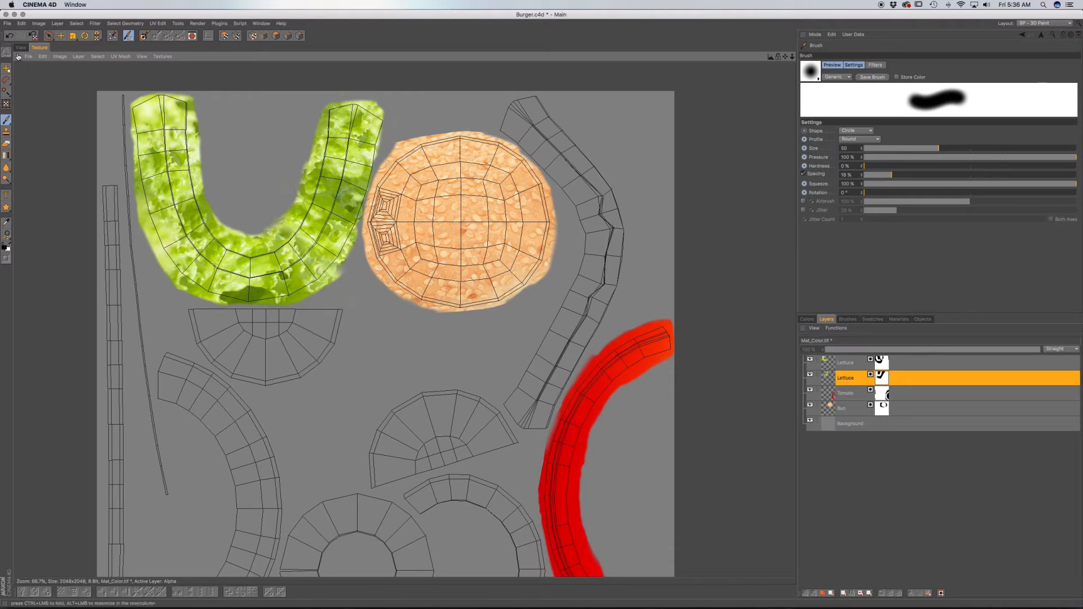
pyautogui.click(22, 48)
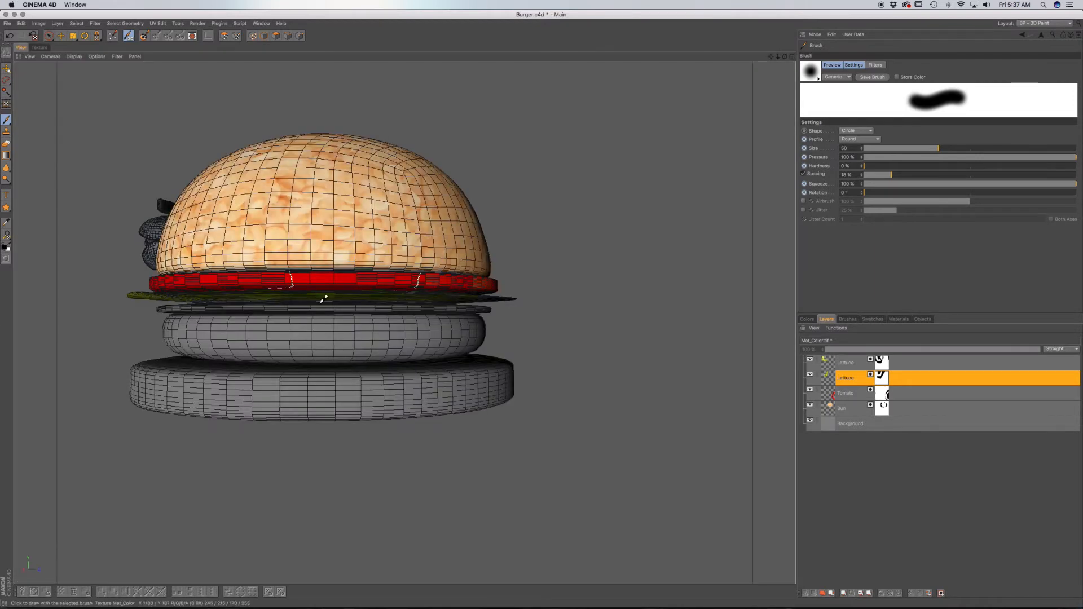
# Step: Try to combine the two Lettuce layers by dropping the lower one onto the upper one, and undo it
pyautogui.click(922, 368)
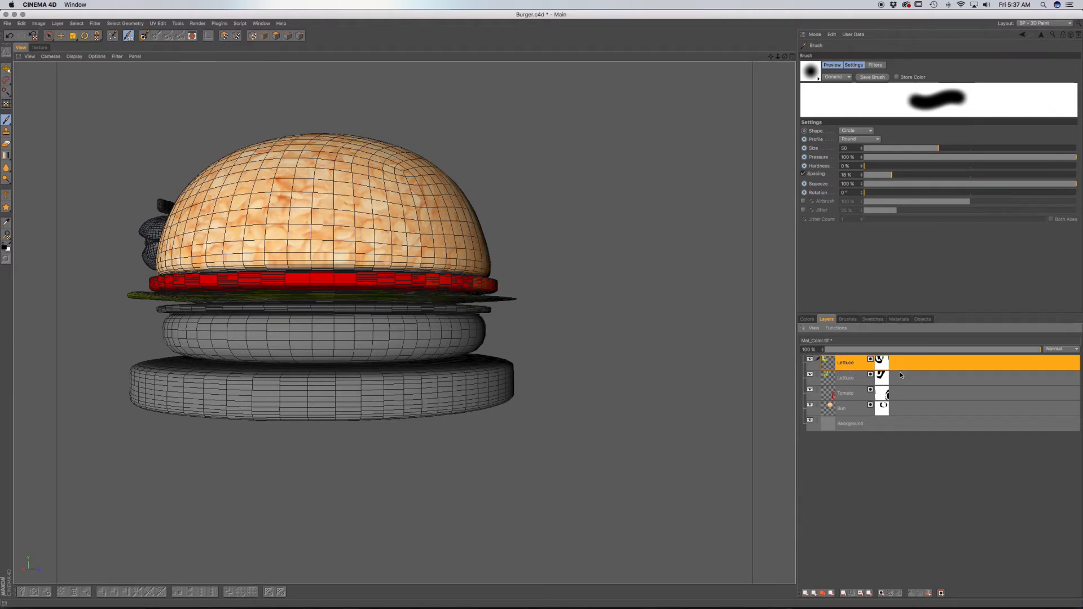
pyautogui.click(899, 377)
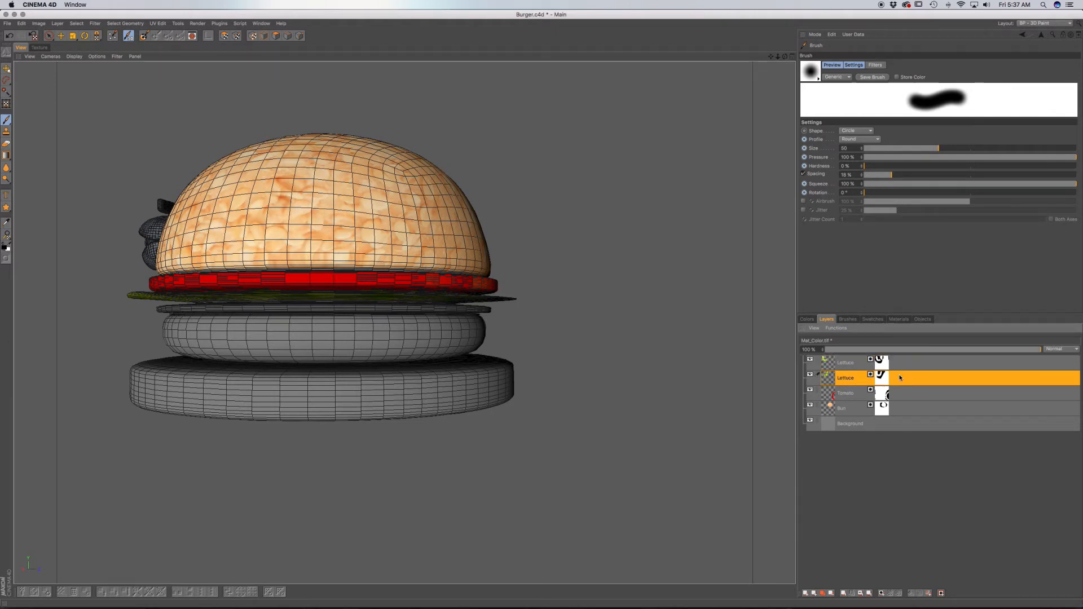
pyautogui.click(849, 367)
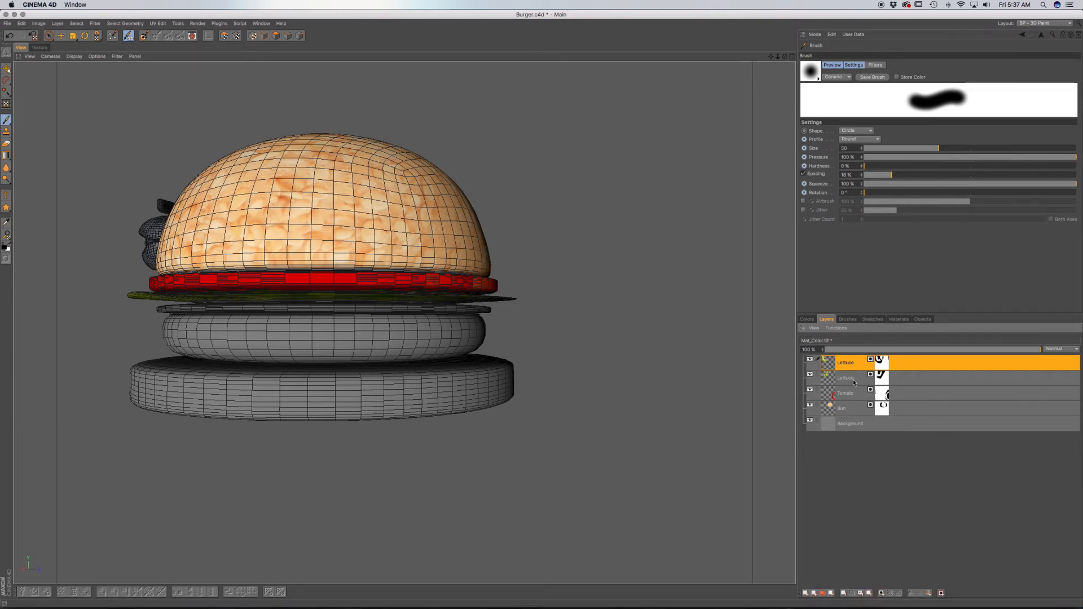
pyautogui.click(907, 379)
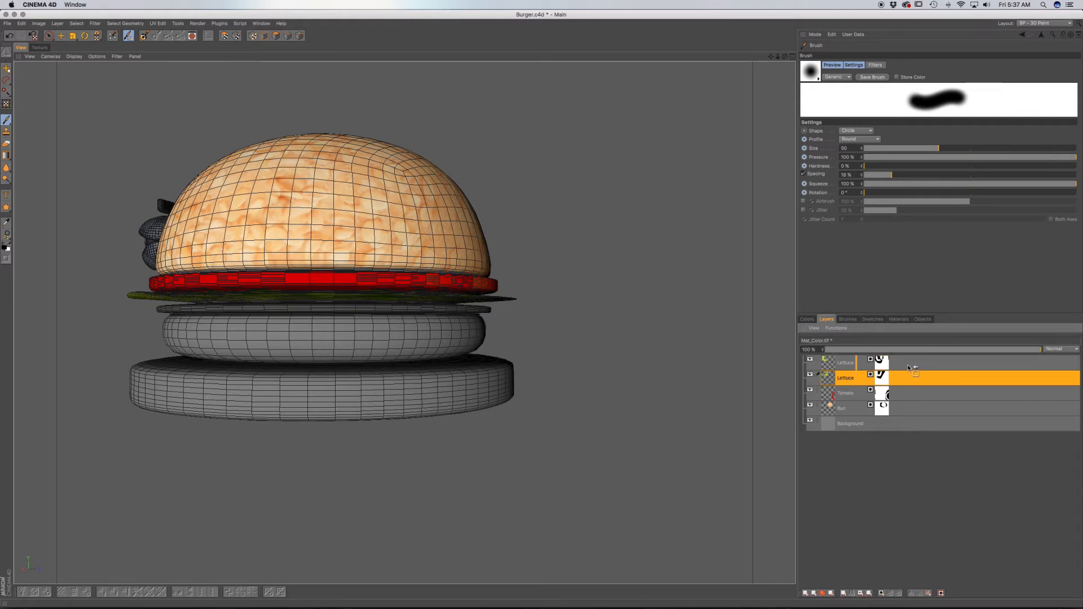
pyautogui.moveTo(908, 367); pyautogui.dragTo(909, 369)
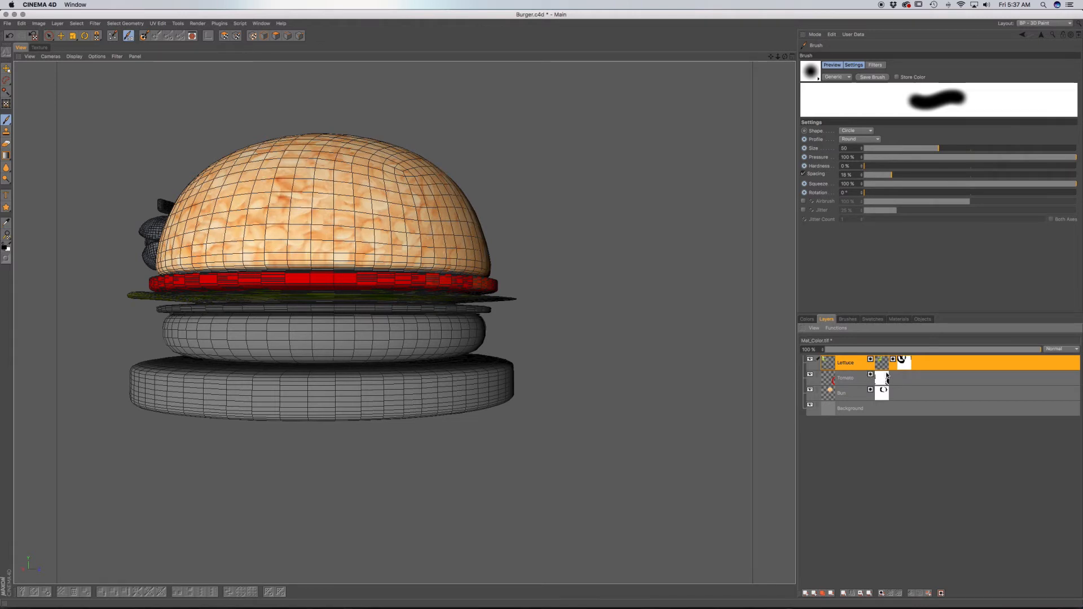
pyautogui.press('super+z')
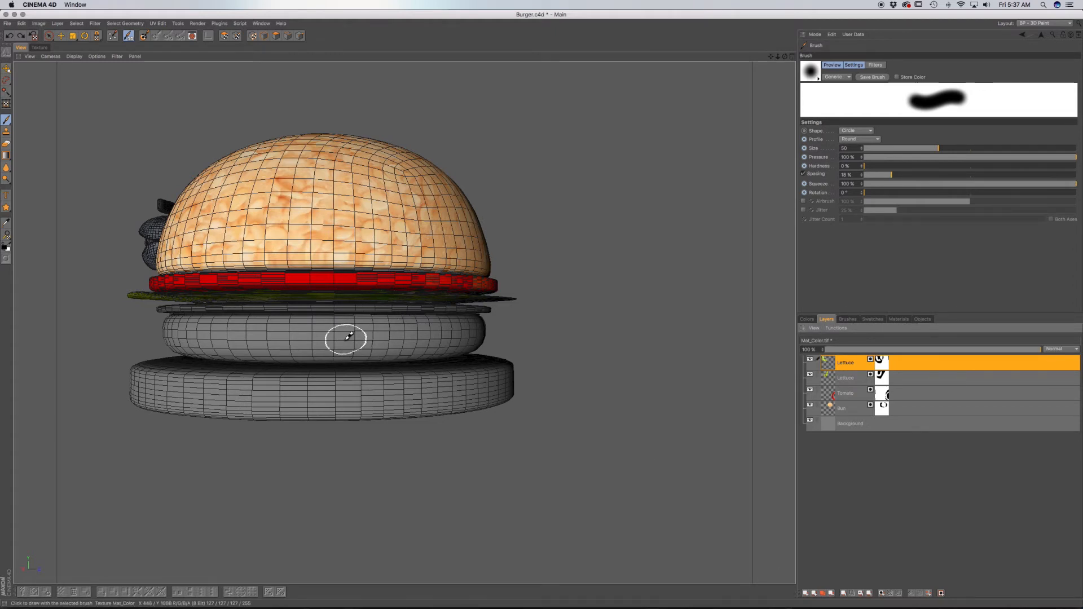
# Step: Add a new layer, set the brush size to 17 and paint a small black test mark on the untextured patty under the lettuce
pyautogui.click(806, 594)
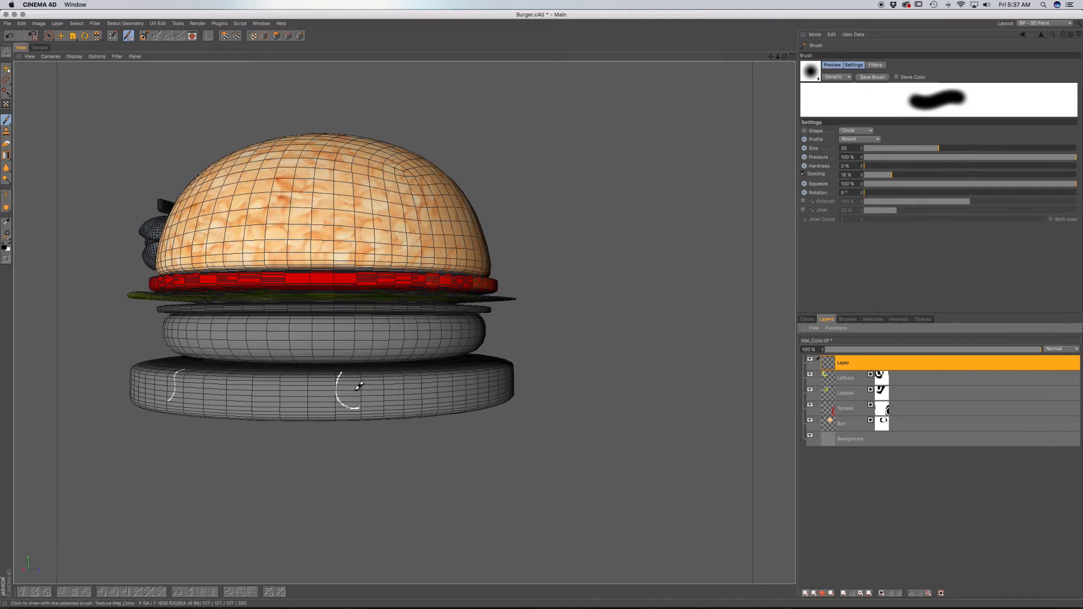
pyautogui.moveTo(914, 149); pyautogui.dragTo(906, 149)
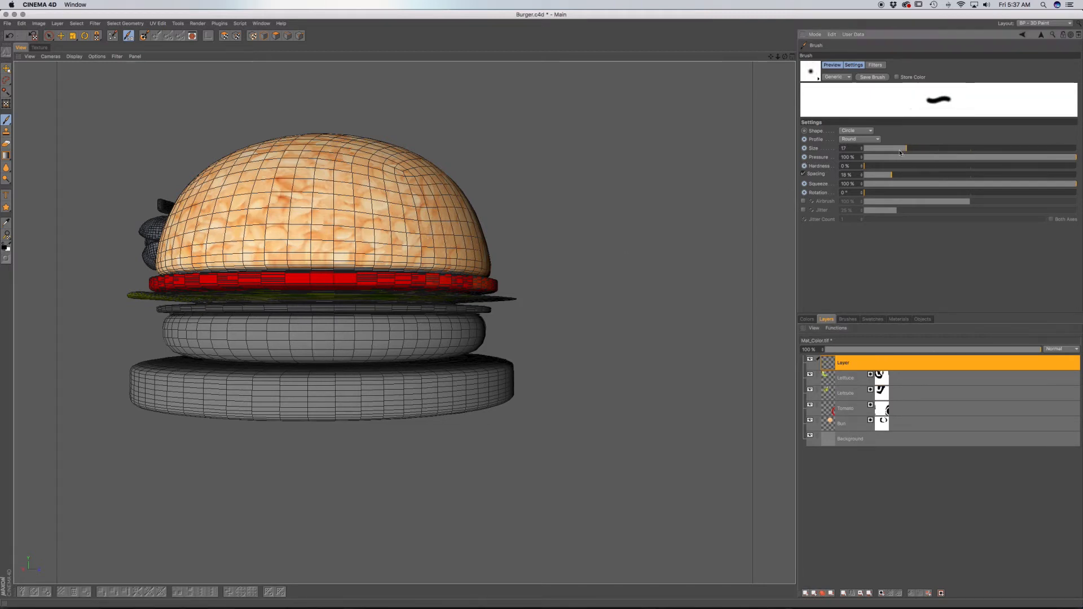
pyautogui.moveTo(362, 334); pyautogui.dragTo(366, 337)
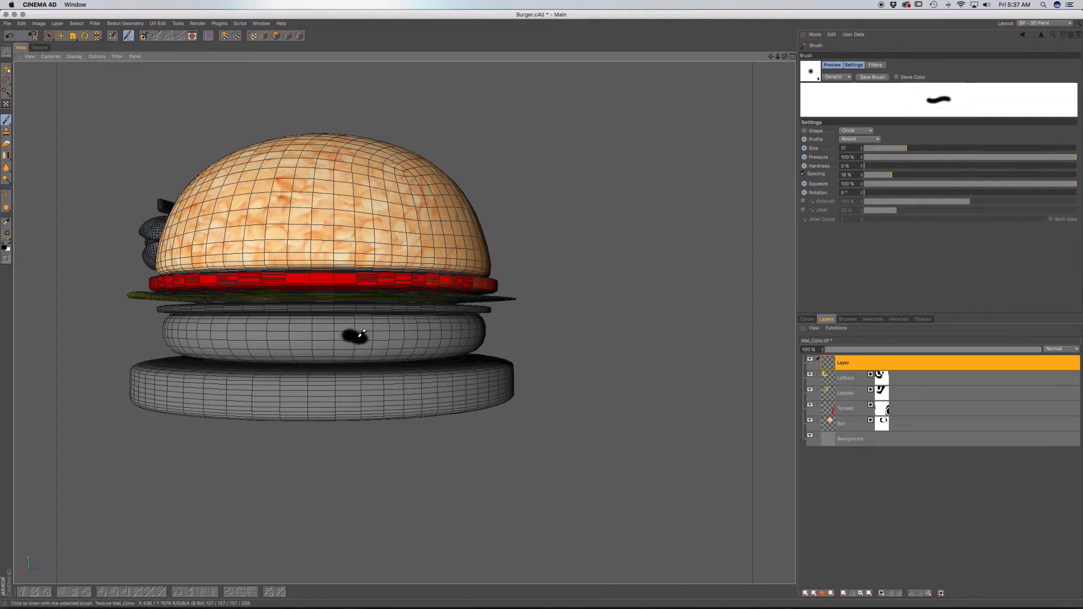
# Step: Locate the black test mark in the texture layout and examine the UV island it falls on
pyautogui.click(39, 48)
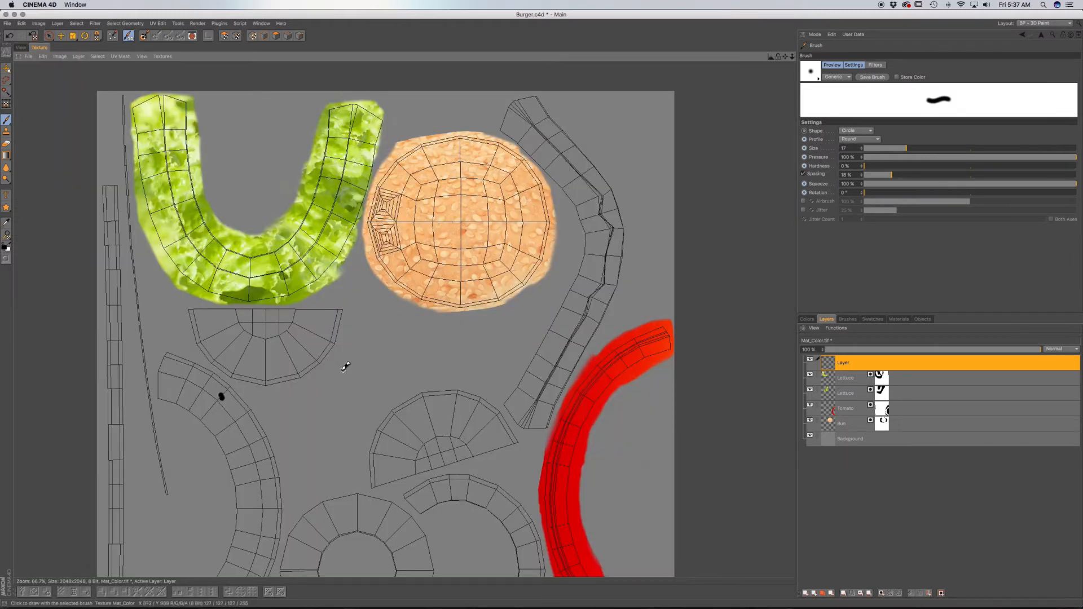
pyautogui.scroll(-3, 242, 418)
pyautogui.scroll(-1, 242, 417)
pyautogui.scroll(4, 239, 414)
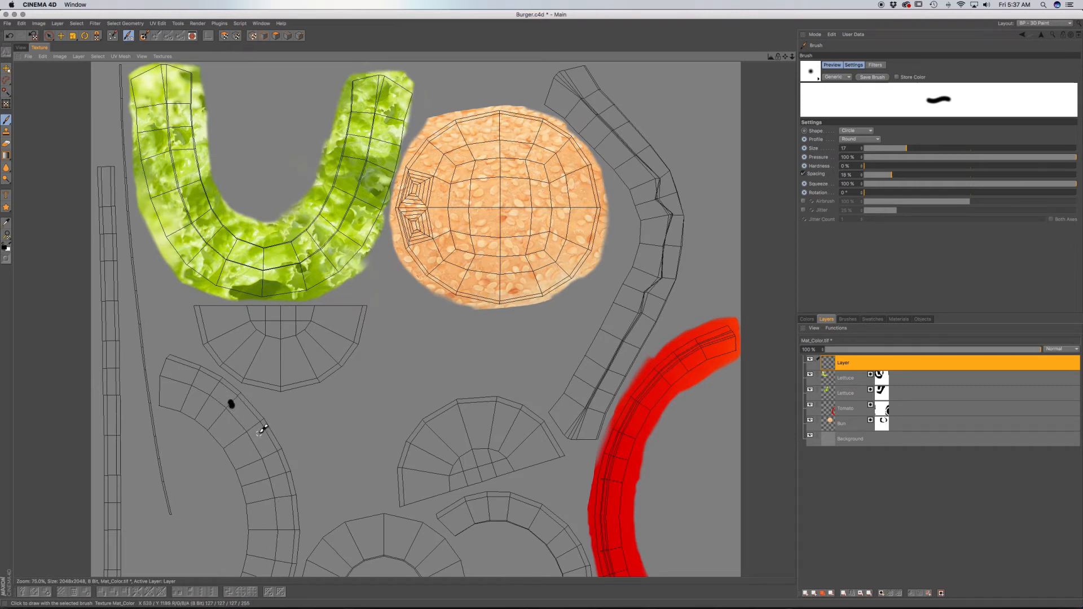
pyautogui.scroll(-5, 274, 461)
pyautogui.hscroll(-3, 274, 461)
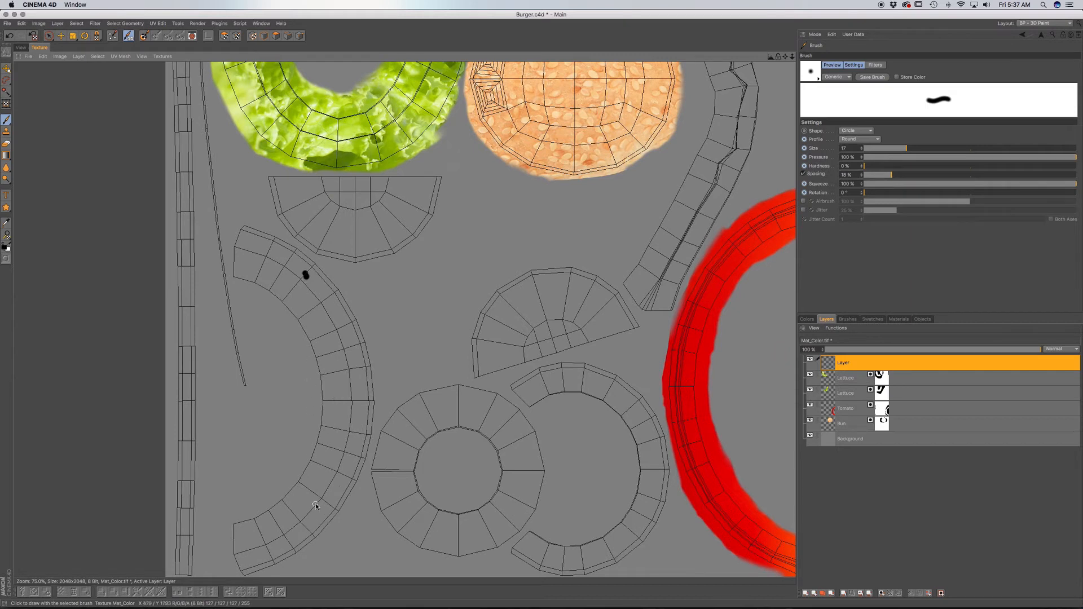
# Step: Open Meat.jpg from the images folder as a texture for copying
pyautogui.click(29, 57)
pyautogui.click(54, 80)
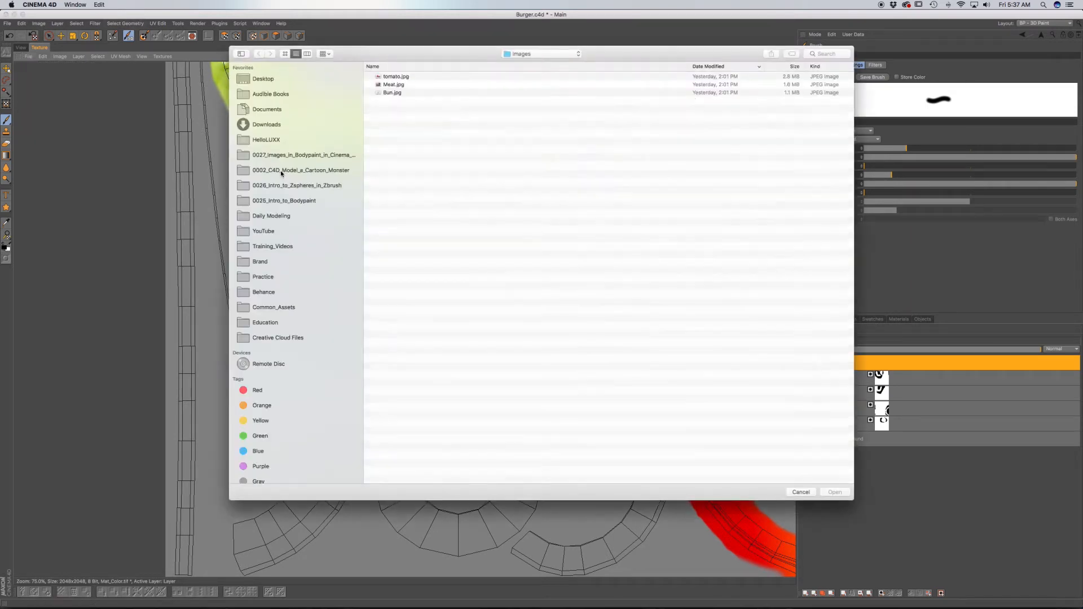
pyautogui.doubleClick(398, 85)
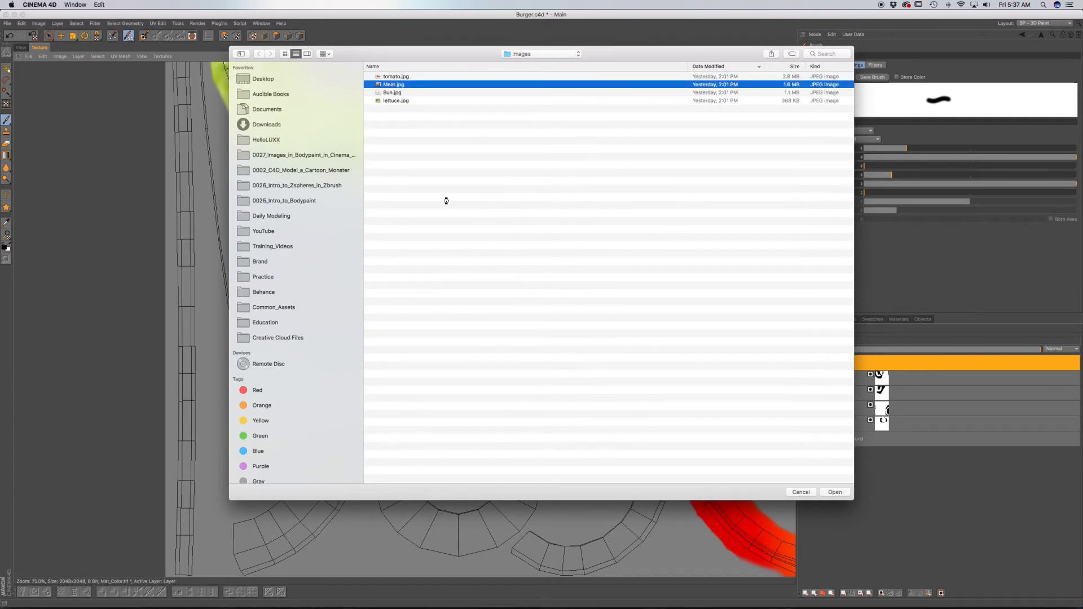
pyautogui.keyDown('alt'); pyautogui.moveTo(347, 427); pyautogui.dragTo(336, 378, button='middle'); pyautogui.keyUp('alt')
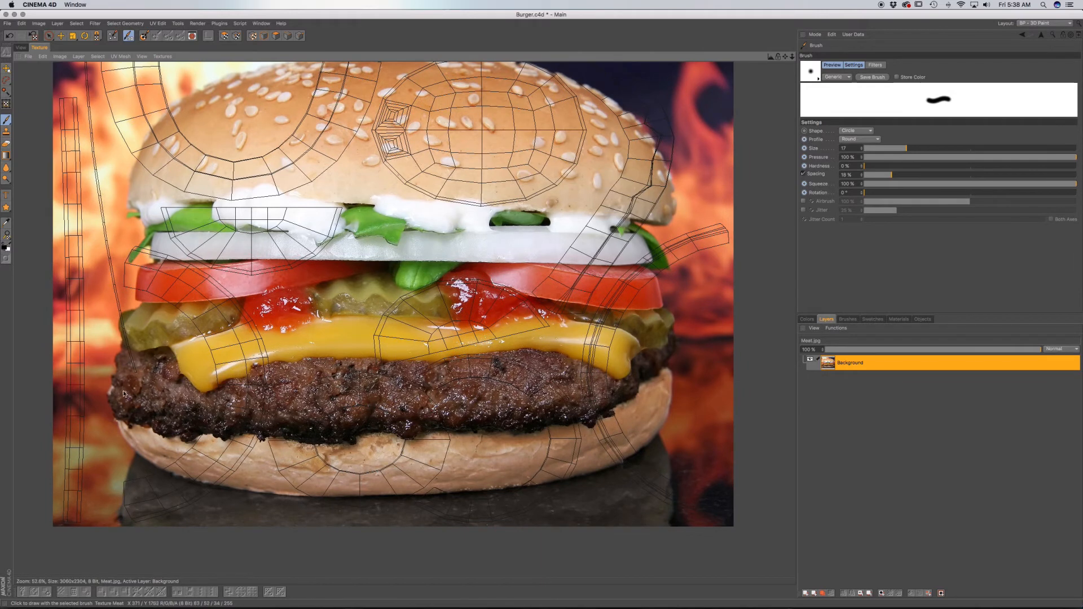
# Step: Outline the meat patty in the burger photo with a freehand lasso selection, staying inside its edges
pyautogui.click(6, 79)
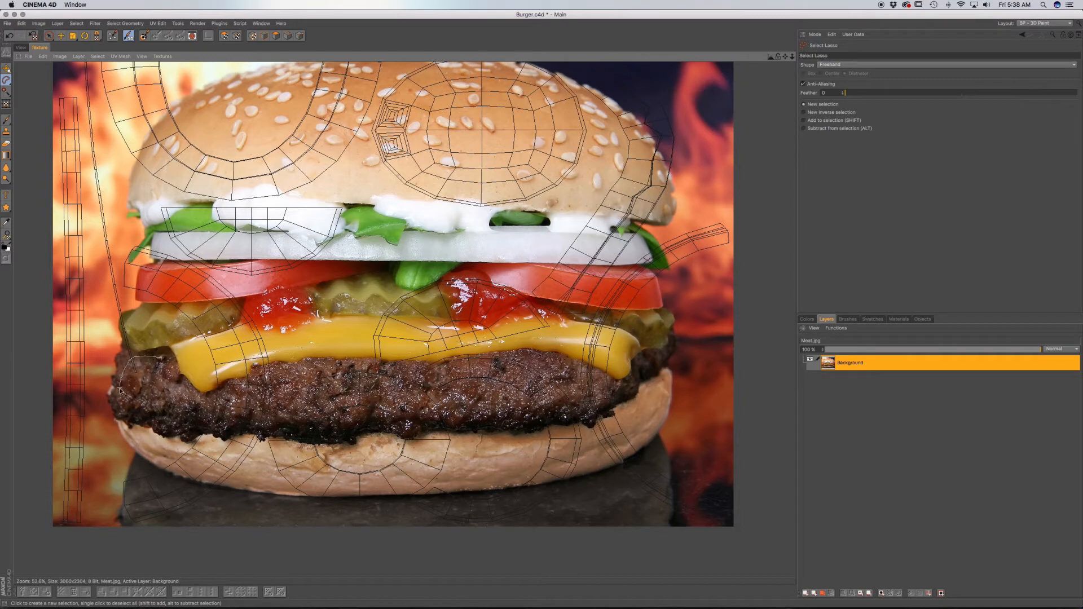
pyautogui.moveTo(128, 413)
pyautogui.mouseDown()
pyautogui.moveTo(341, 429)
pyautogui.moveTo(602, 410)
pyautogui.mouseUp()
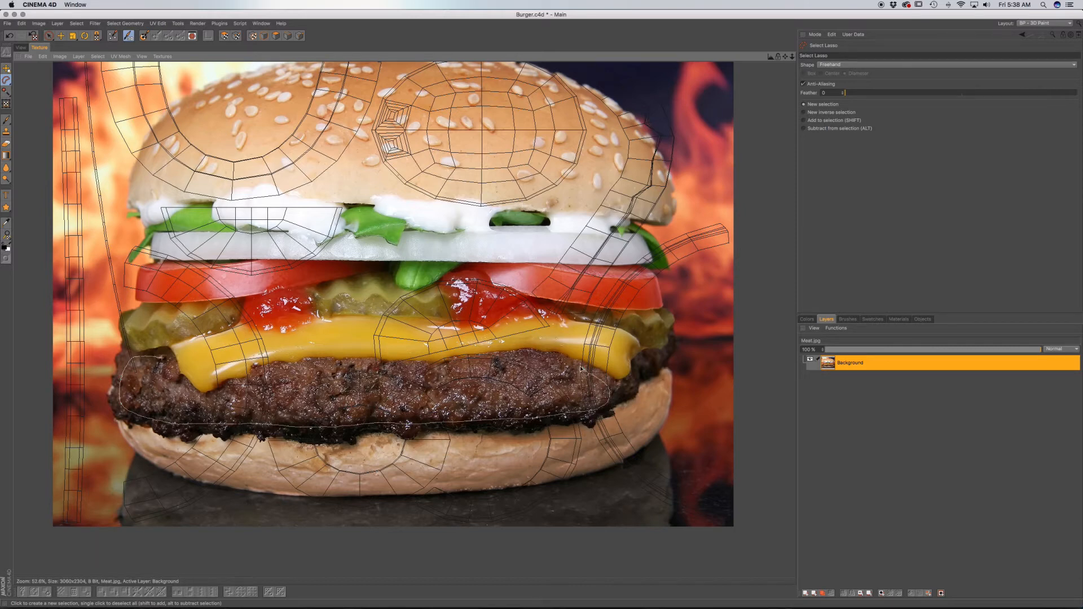
pyautogui.moveTo(471, 365)
pyautogui.mouseDown()
pyautogui.moveTo(417, 377)
pyautogui.moveTo(259, 375)
pyautogui.moveTo(208, 405)
pyautogui.moveTo(164, 361)
pyautogui.mouseUp()
# Step: Return to the Mat_Color.tif texture, delete its empty top layer, and paste the copied meat as a new layer
pyautogui.click(21, 47)
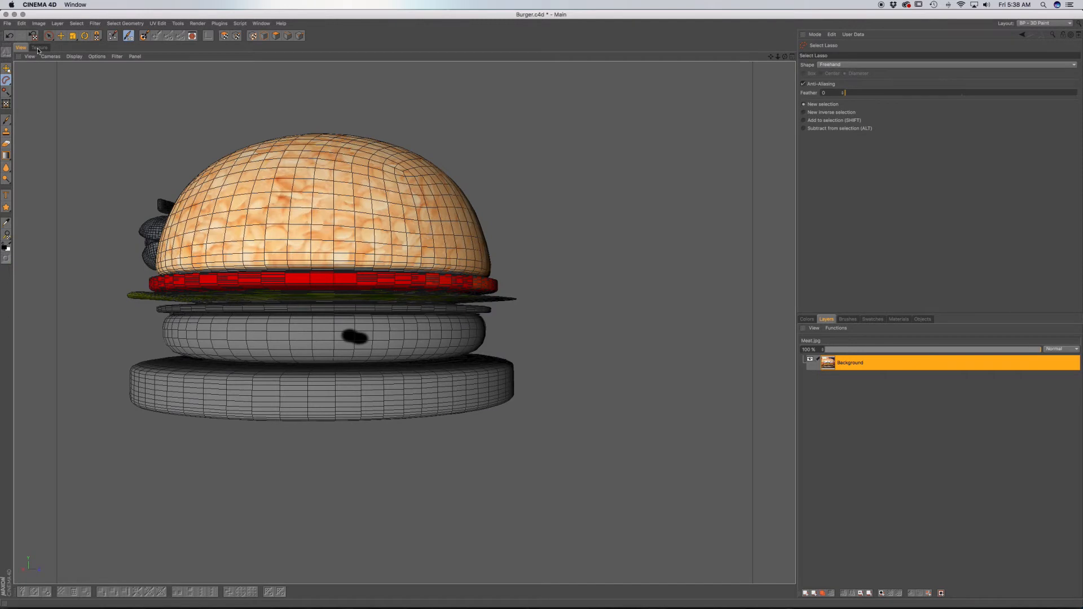
pyautogui.click(39, 47)
pyautogui.click(162, 57)
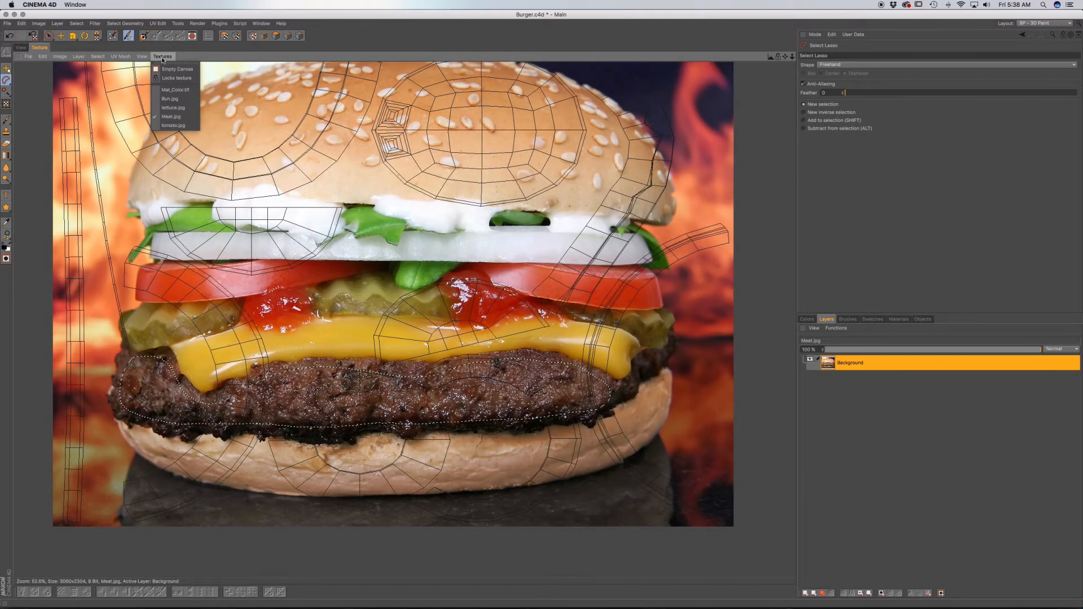
pyautogui.click(168, 90)
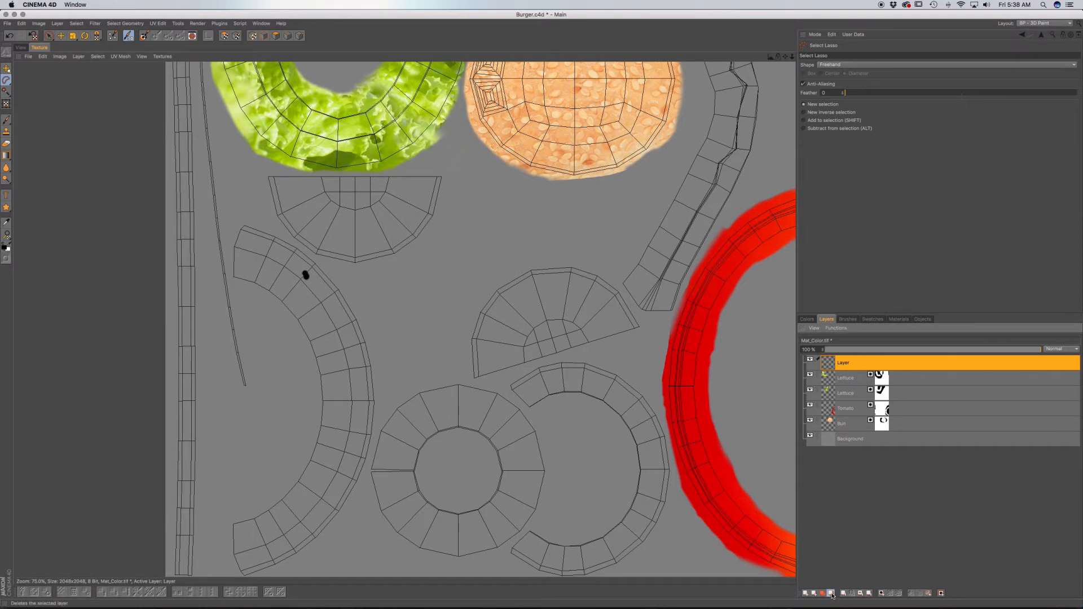
pyautogui.click(831, 593)
pyautogui.press('super+v')
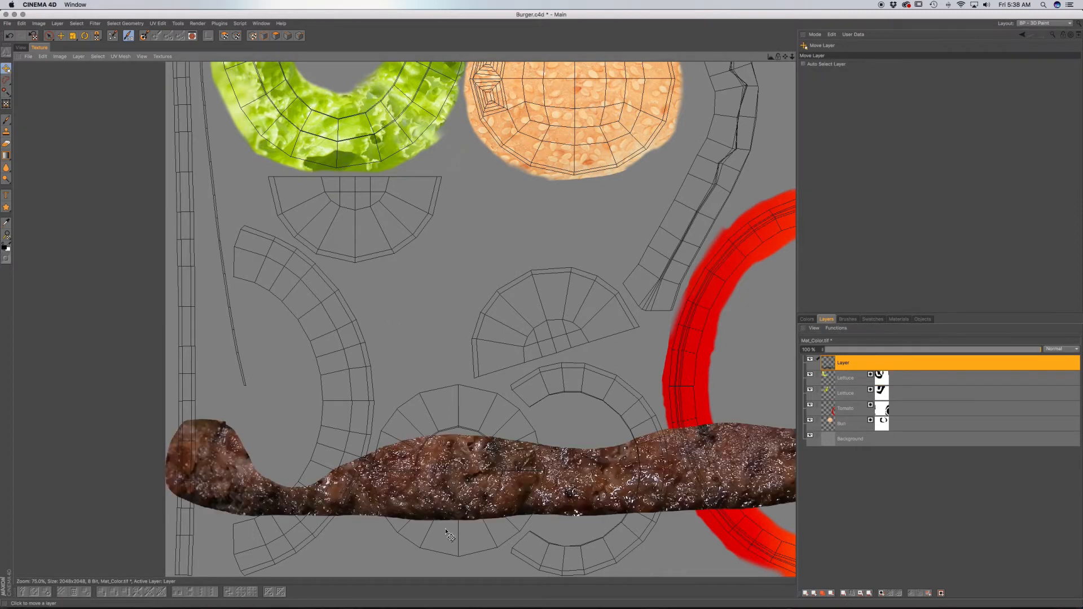
# Step: Rotate the pasted meat strip to nearly vertical and move it over the large half-ring UV island
pyautogui.moveTo(630, 482); pyautogui.dragTo(499, 440)
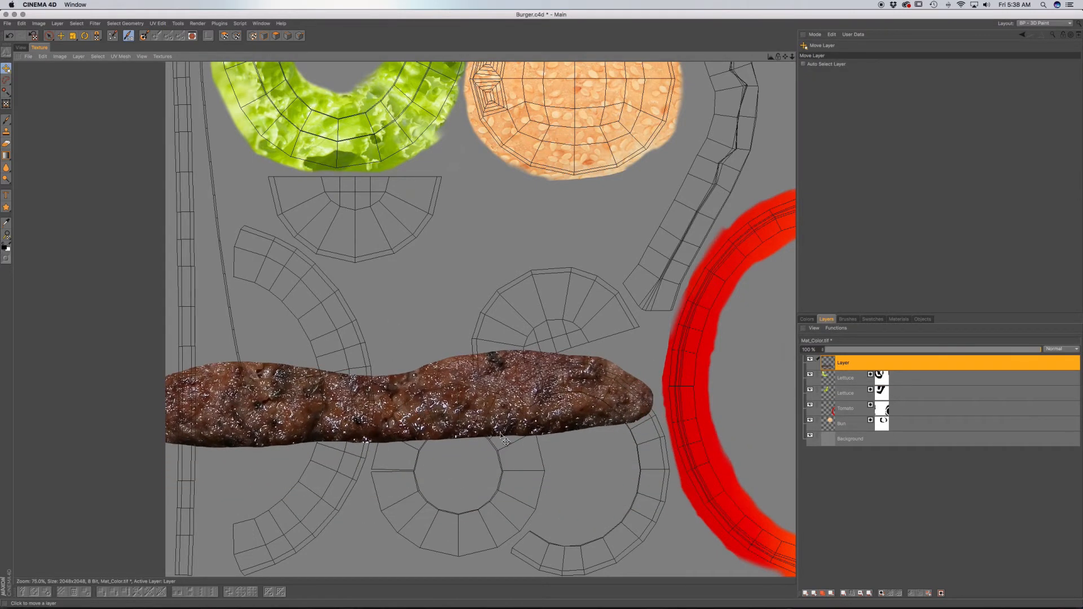
pyautogui.click(6, 103)
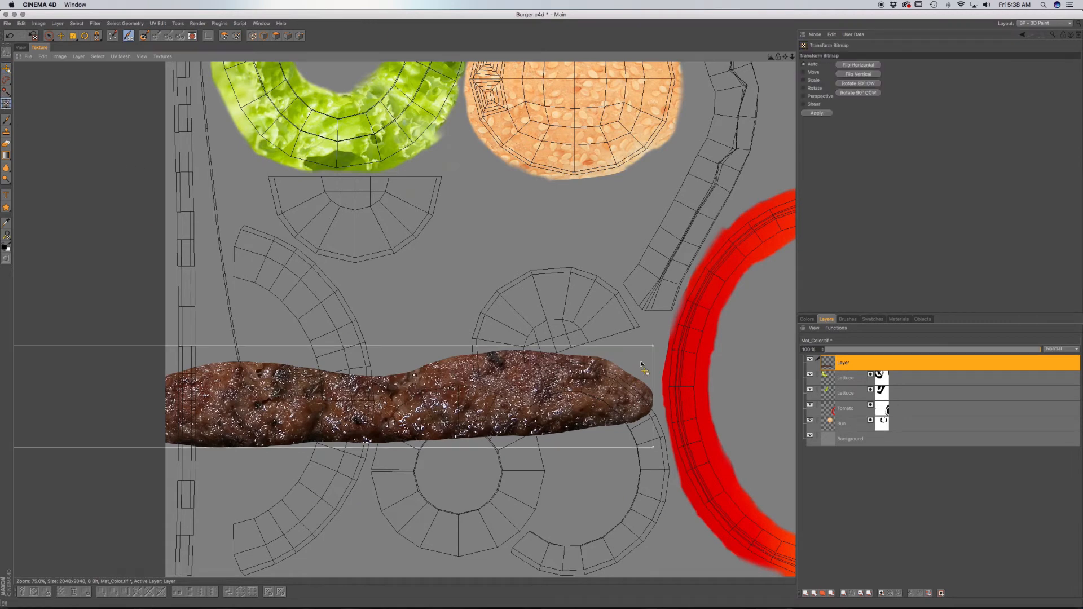
pyautogui.moveTo(665, 340); pyautogui.dragTo(250, 147)
pyautogui.moveTo(327, 342); pyautogui.dragTo(309, 323)
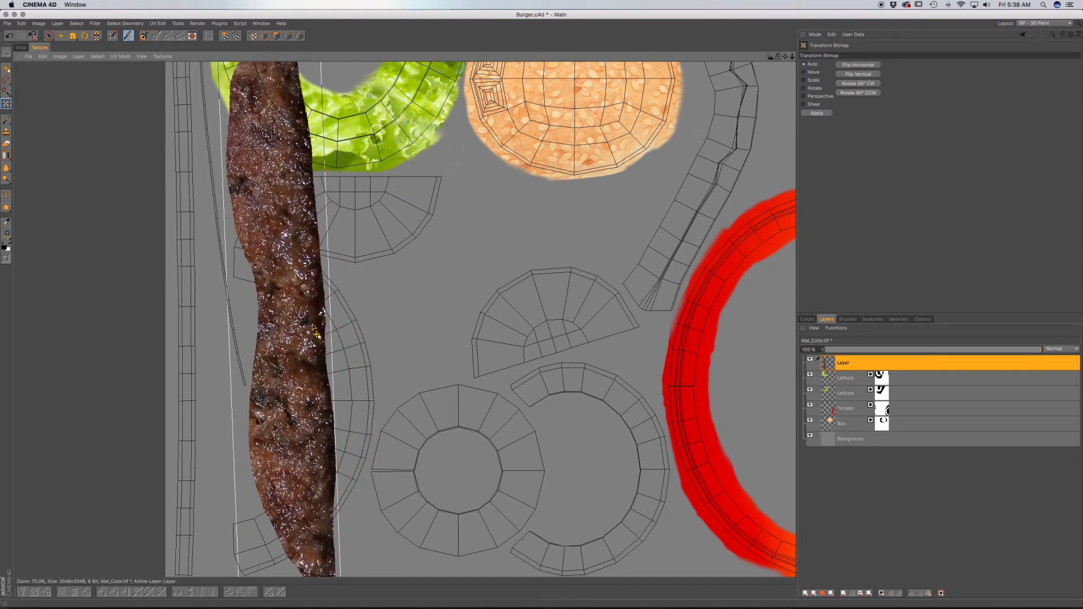
# Step: Try the meat strip at a diagonal angle, then enlarge it and turn it upright over the texture
pyautogui.scroll(-8, 312, 326)
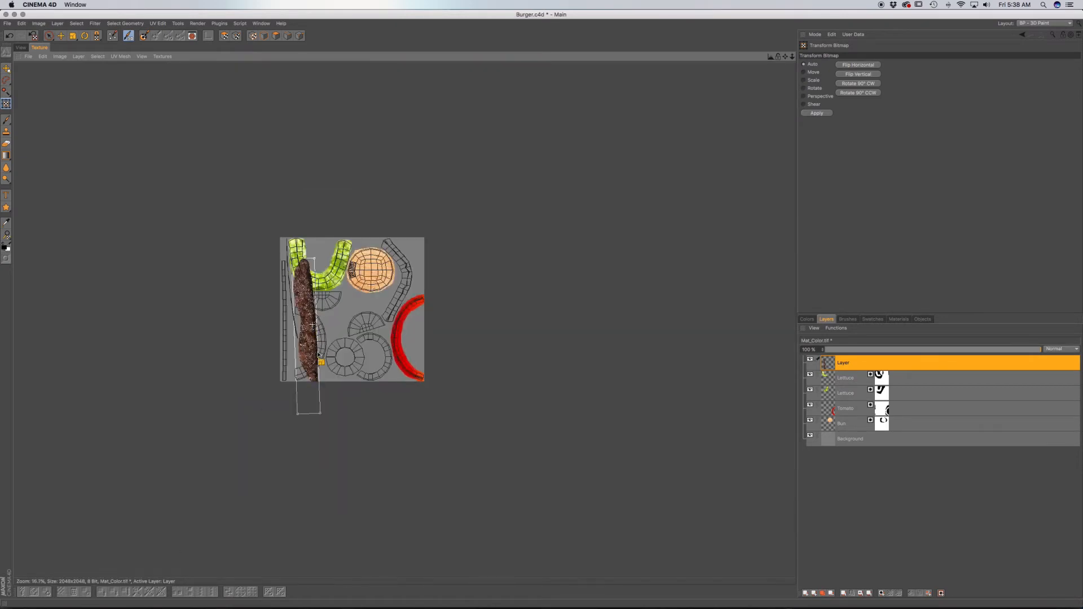
pyautogui.moveTo(309, 388); pyautogui.dragTo(327, 371)
pyautogui.moveTo(336, 297); pyautogui.dragTo(327, 275)
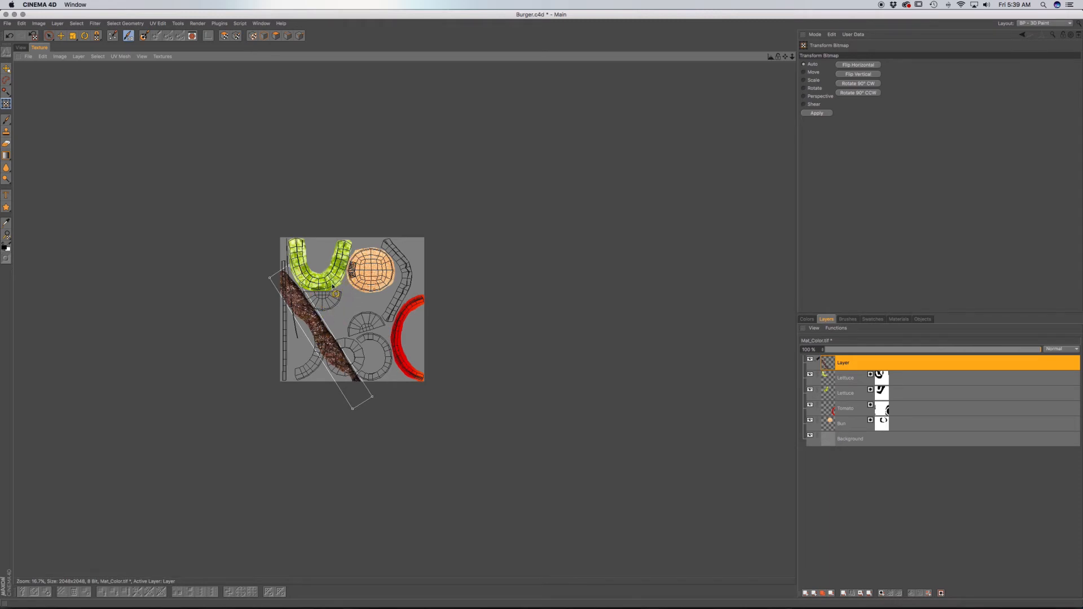
pyautogui.moveTo(330, 356); pyautogui.dragTo(340, 365)
pyautogui.moveTo(384, 405); pyautogui.dragTo(437, 523)
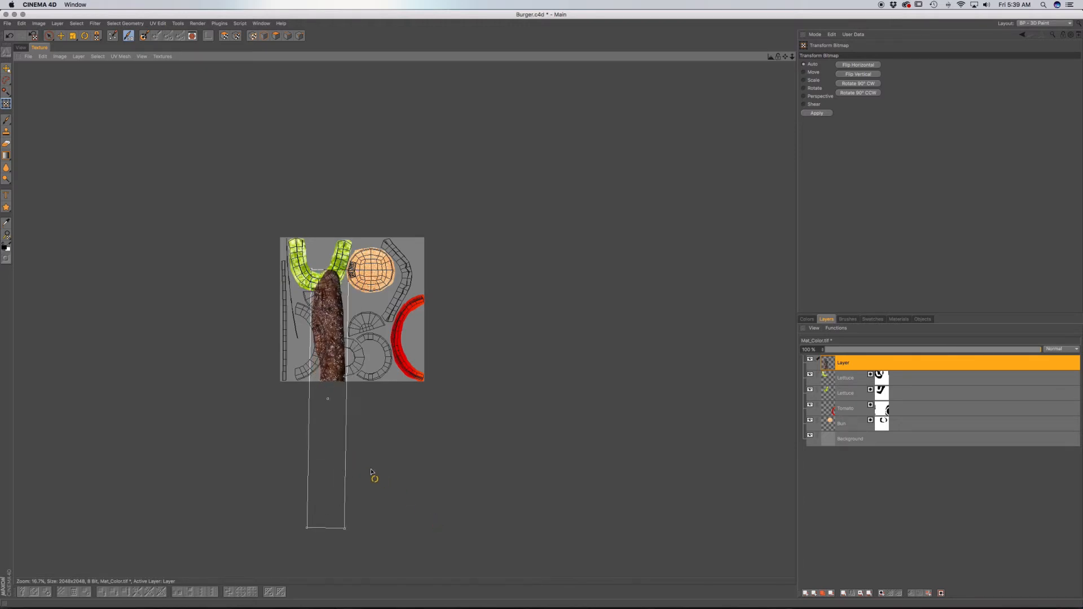
# Step: Move, enlarge and slightly tilt the meat strip until it covers the half-ring UV island, and apply the transform
pyautogui.moveTo(333, 455); pyautogui.dragTo(315, 435)
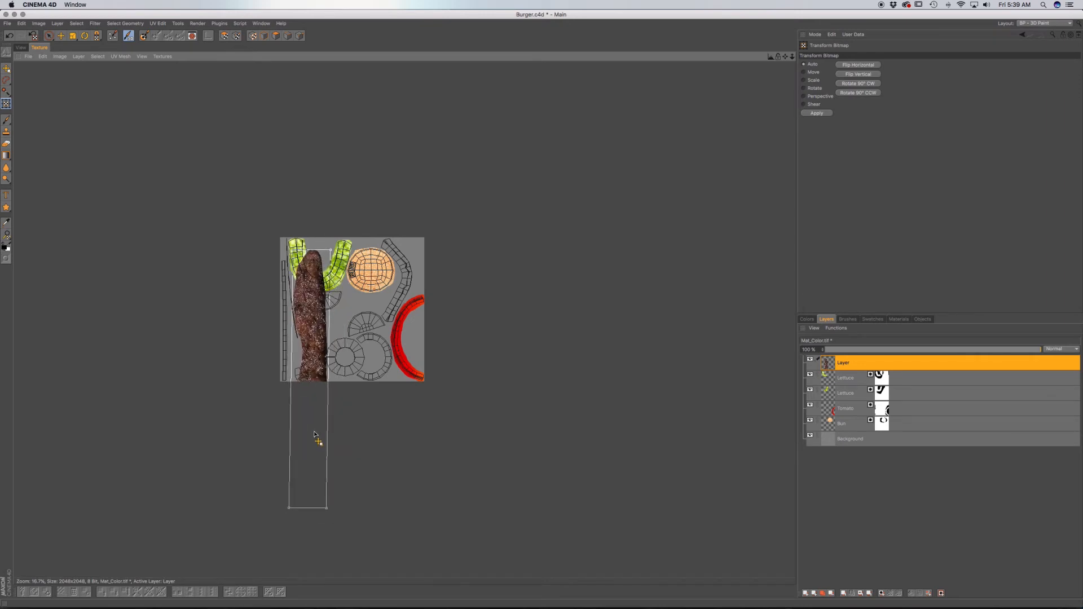
pyautogui.moveTo(327, 510); pyautogui.dragTo(353, 523)
pyautogui.moveTo(315, 480); pyautogui.dragTo(316, 475)
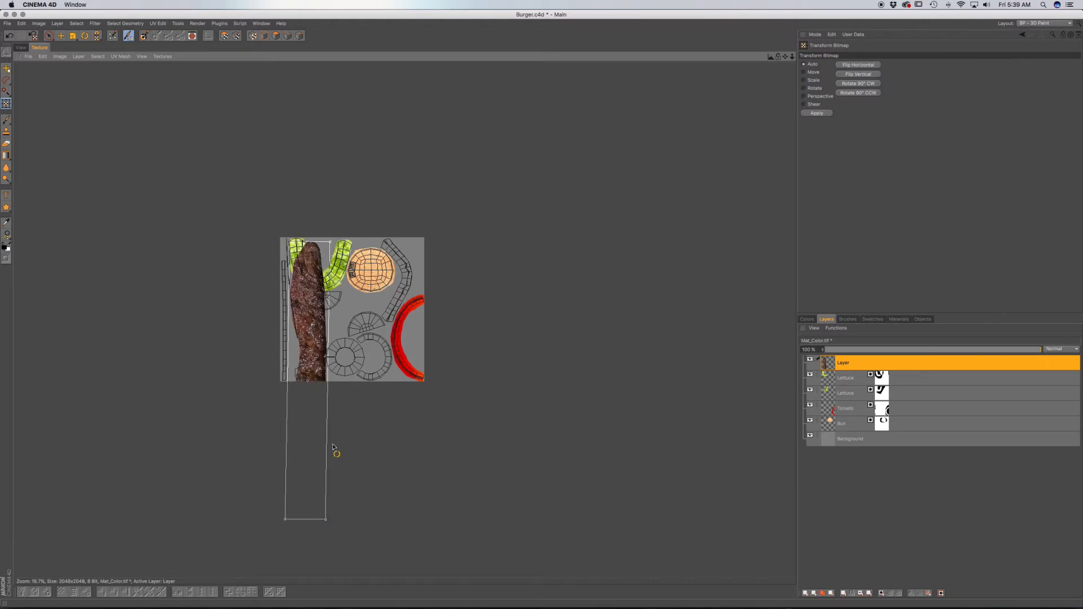
pyautogui.moveTo(338, 441); pyautogui.dragTo(338, 443)
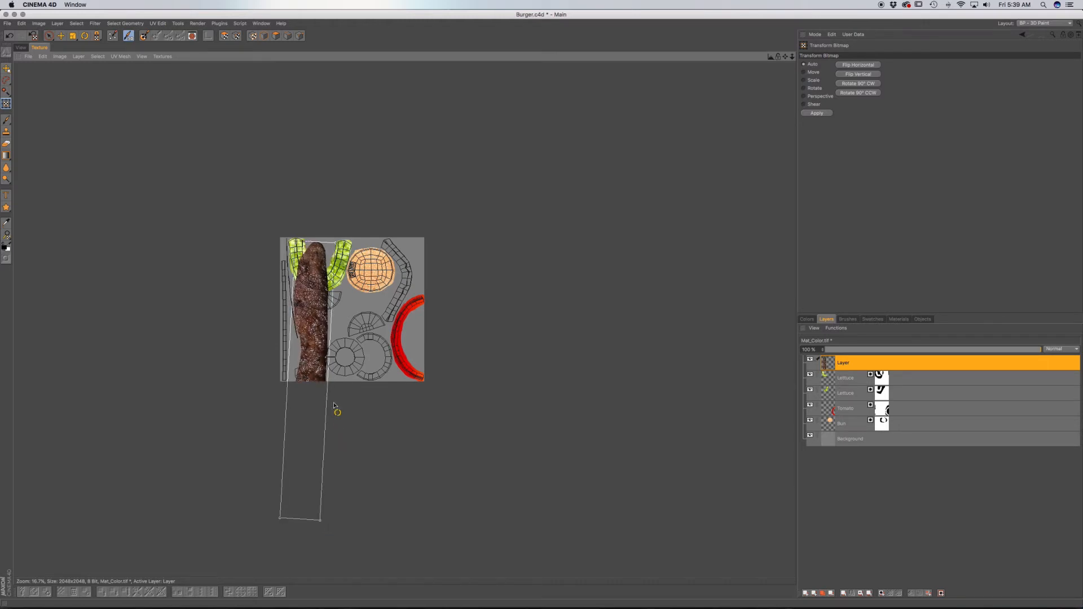
pyautogui.moveTo(322, 523); pyautogui.dragTo(335, 538)
pyautogui.moveTo(310, 489); pyautogui.dragTo(306, 480)
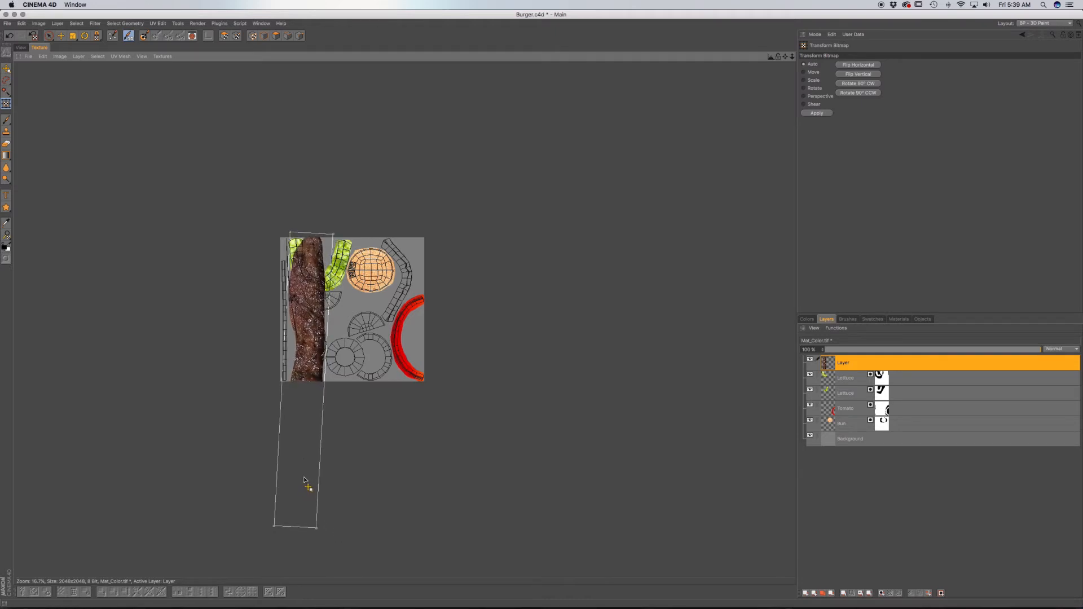
pyautogui.scroll(5, 314, 381)
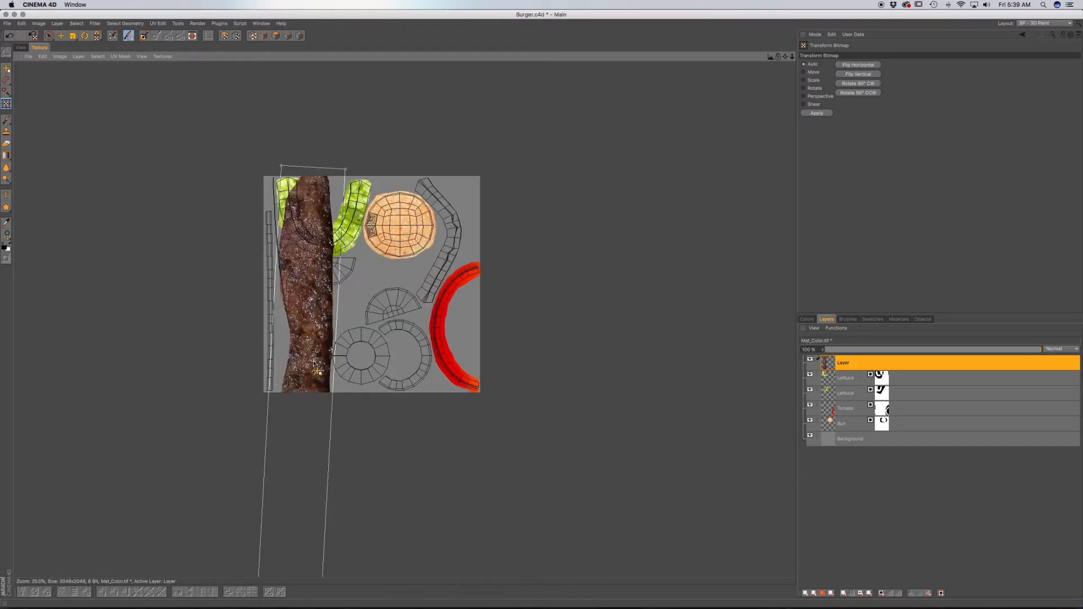
pyautogui.scroll(-2, 318, 371)
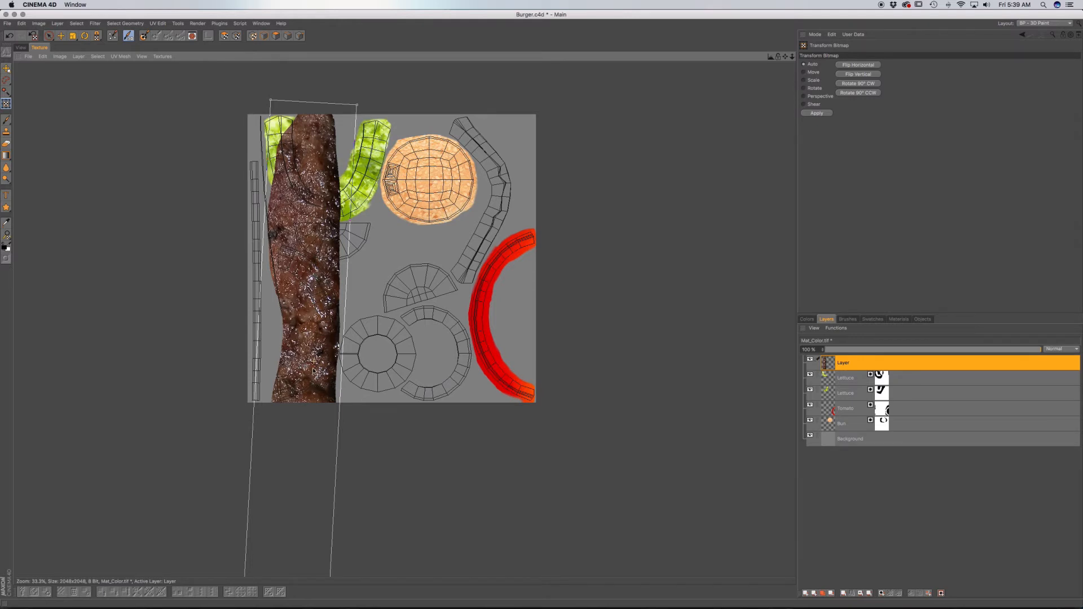
pyautogui.press('e')
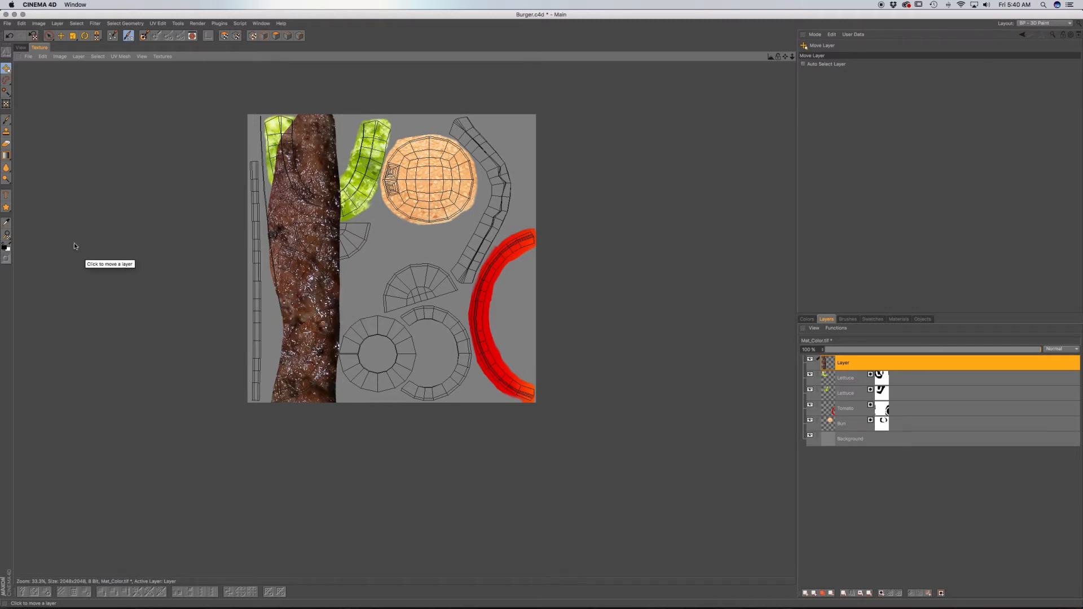
# Step: Rename the pasted meat layer as Meat
pyautogui.click(6, 120)
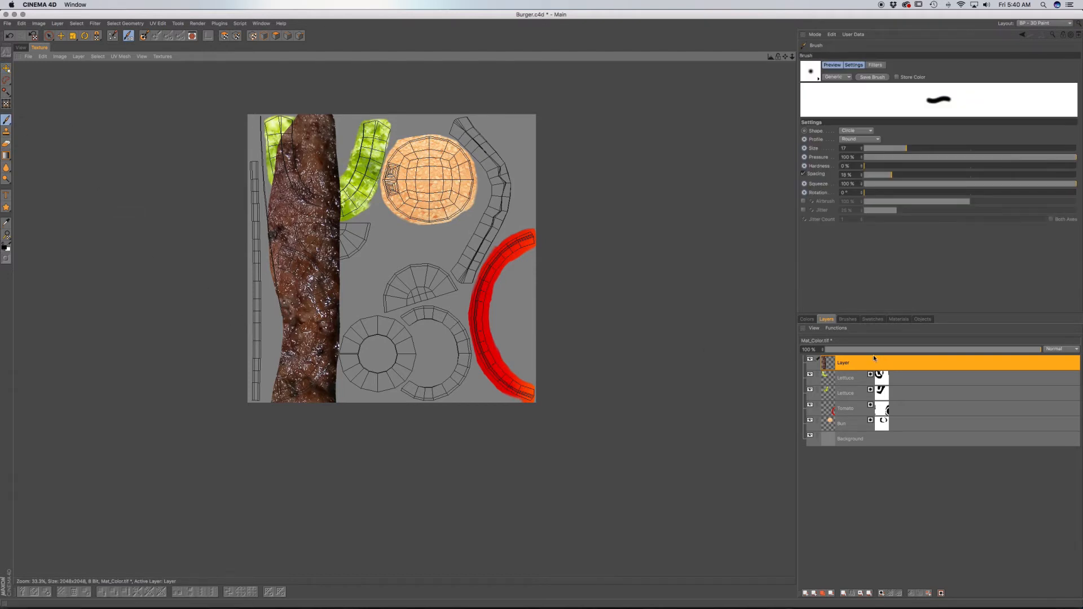
pyautogui.doubleClick(841, 362)
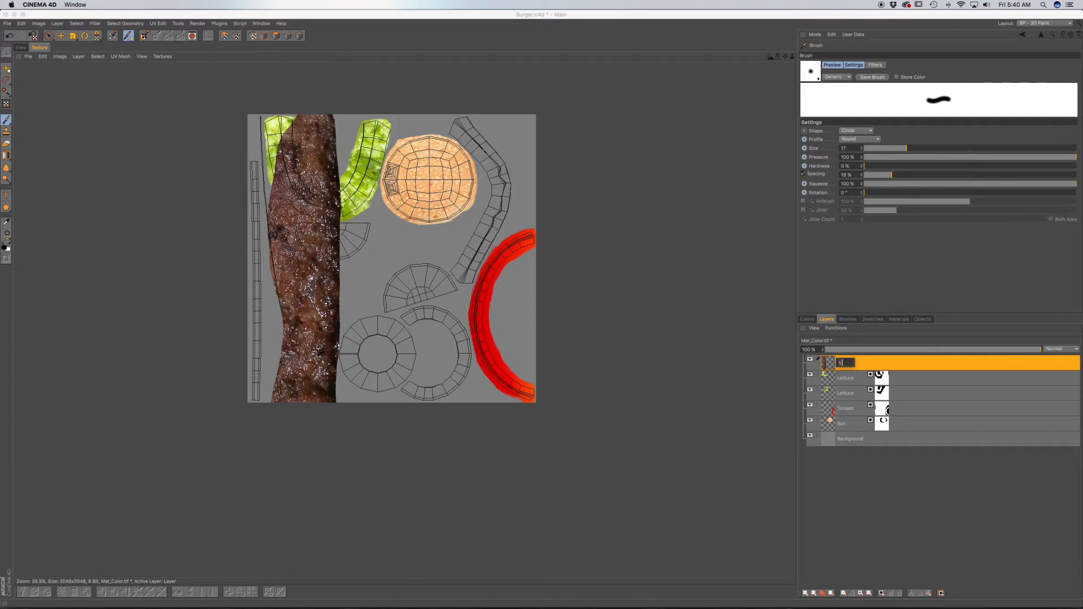
pyautogui.write('Meat')
pyautogui.press('Return')
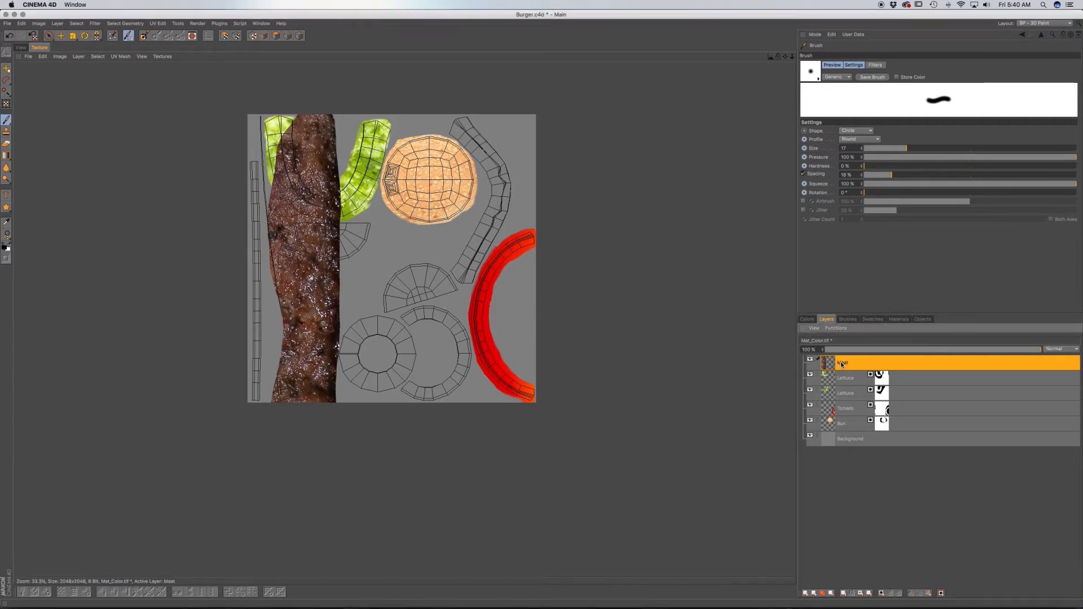
# Step: Add a mask to the Meat layer and paint out the meat outside the half-ring island with a brush sized about 208
pyautogui.click(881, 593)
pyautogui.moveTo(908, 150); pyautogui.dragTo(973, 150)
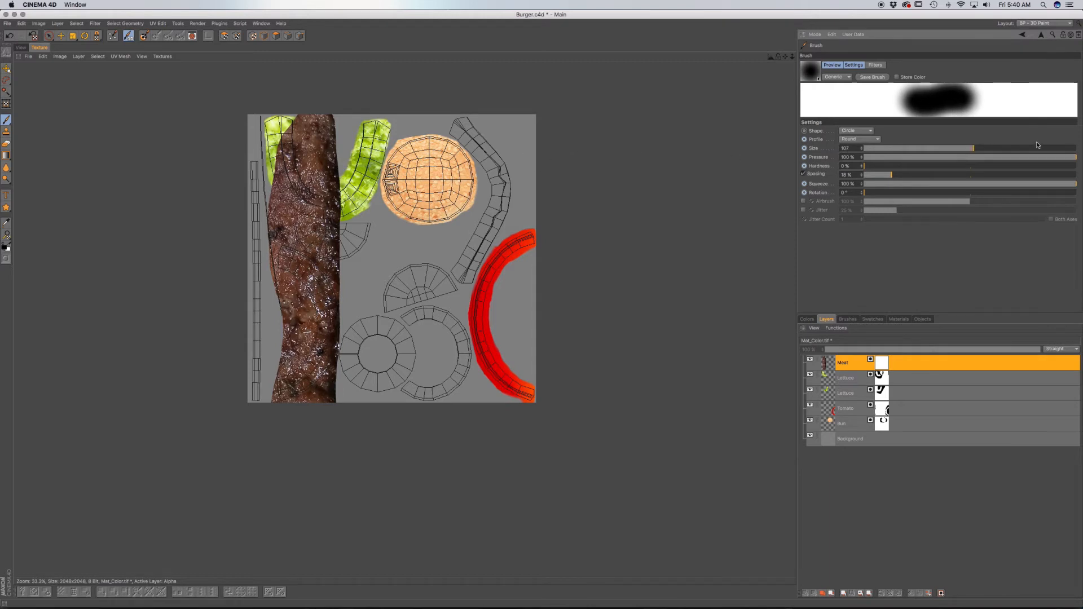
pyautogui.moveTo(995, 151); pyautogui.dragTo(1018, 150)
pyautogui.moveTo(339, 189)
pyautogui.mouseDown()
pyautogui.moveTo(326, 114)
pyautogui.moveTo(338, 198)
pyautogui.moveTo(324, 212)
pyautogui.moveTo(316, 204)
pyautogui.moveTo(322, 112)
pyautogui.moveTo(305, 124)
pyautogui.moveTo(279, 198)
pyautogui.moveTo(337, 126)
pyautogui.mouseUp()
pyautogui.moveTo(339, 204)
pyautogui.mouseDown()
pyautogui.moveTo(285, 206)
pyautogui.moveTo(322, 237)
pyautogui.moveTo(277, 181)
pyautogui.moveTo(307, 195)
pyautogui.moveTo(269, 222)
pyautogui.moveTo(345, 242)
pyautogui.moveTo(288, 369)
pyautogui.moveTo(284, 287)
pyautogui.moveTo(299, 347)
pyautogui.moveTo(346, 411)
pyautogui.moveTo(333, 401)
pyautogui.moveTo(350, 349)
pyautogui.moveTo(309, 411)
pyautogui.mouseUp()
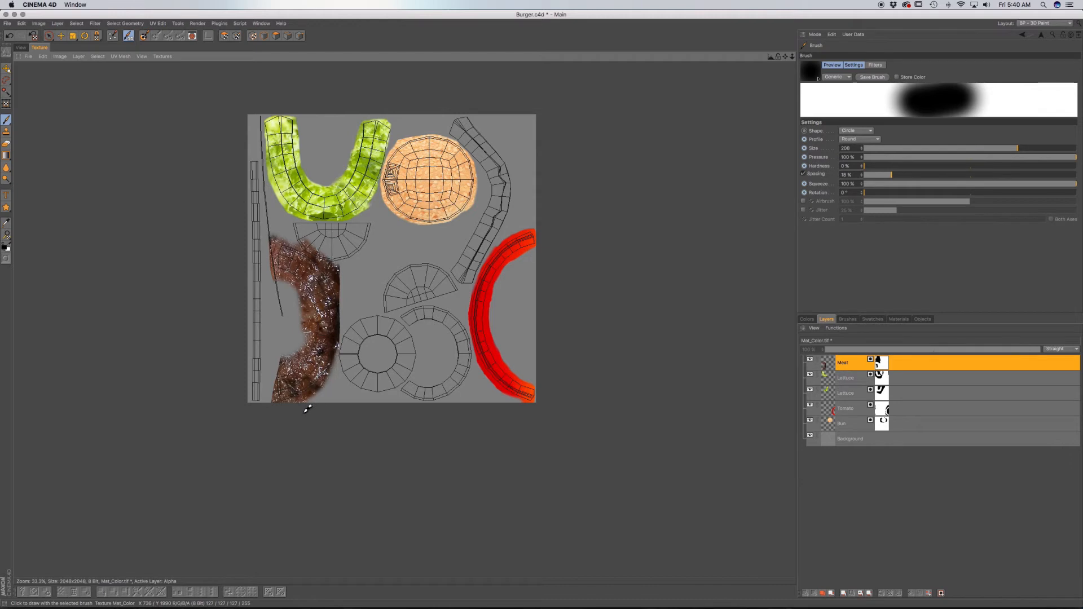
# Step: Toggle the Meat layer's visibility to compare the masked meat with the UV wireframe beneath, and inspect its edges closely
pyautogui.click(811, 358)
pyautogui.click(811, 358)
pyautogui.click(811, 358)
pyautogui.click(811, 359)
pyautogui.scroll(3, 314, 289)
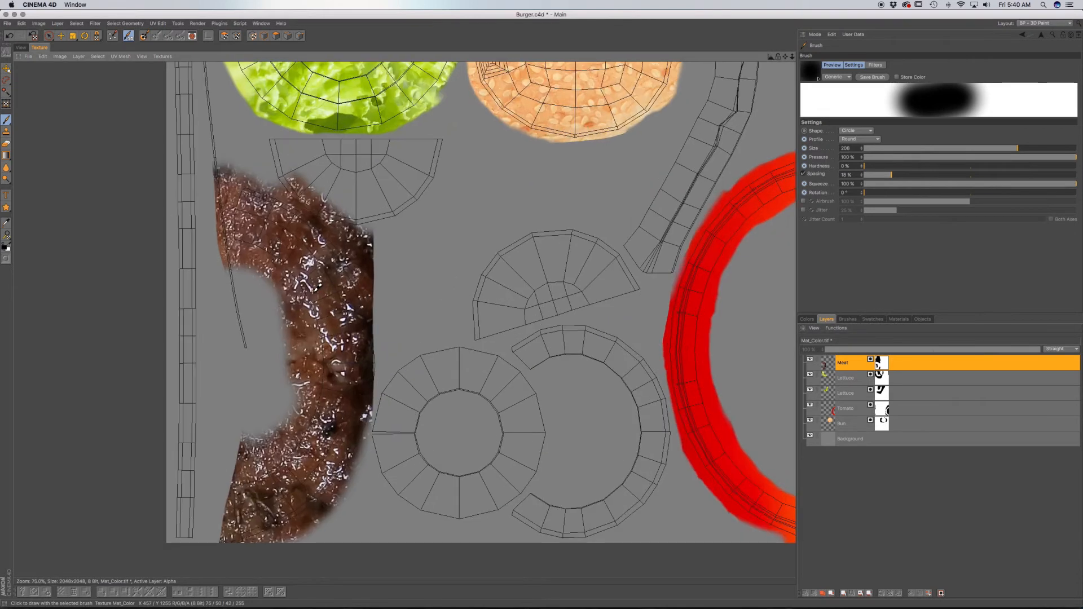
pyautogui.scroll(1, 282, 262)
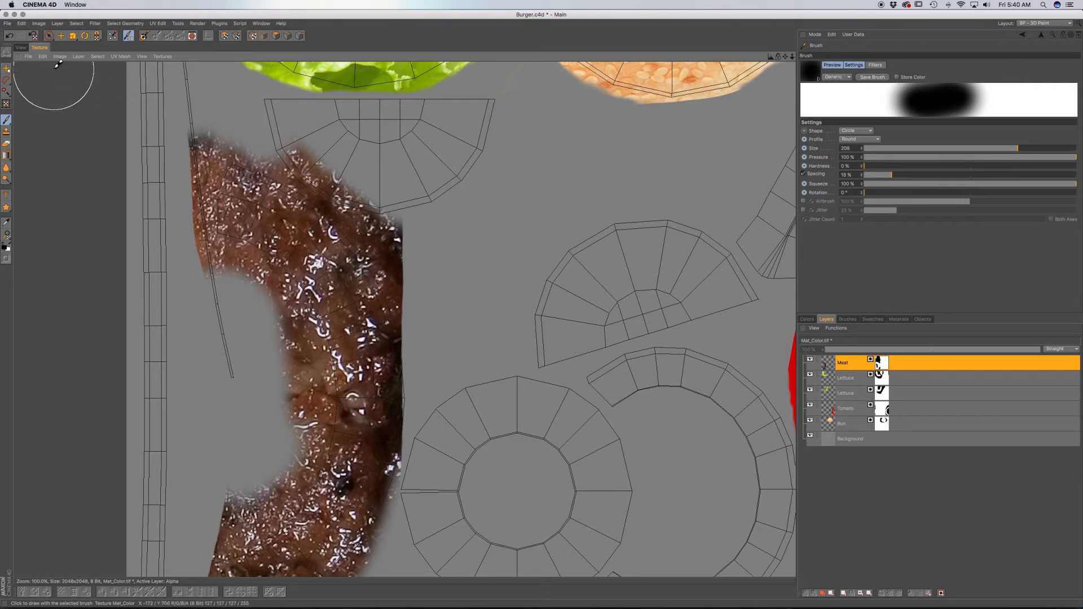
# Step: Nudge the Meat layer slightly right and down to align it with the half-ring UV island
pyautogui.click(6, 68)
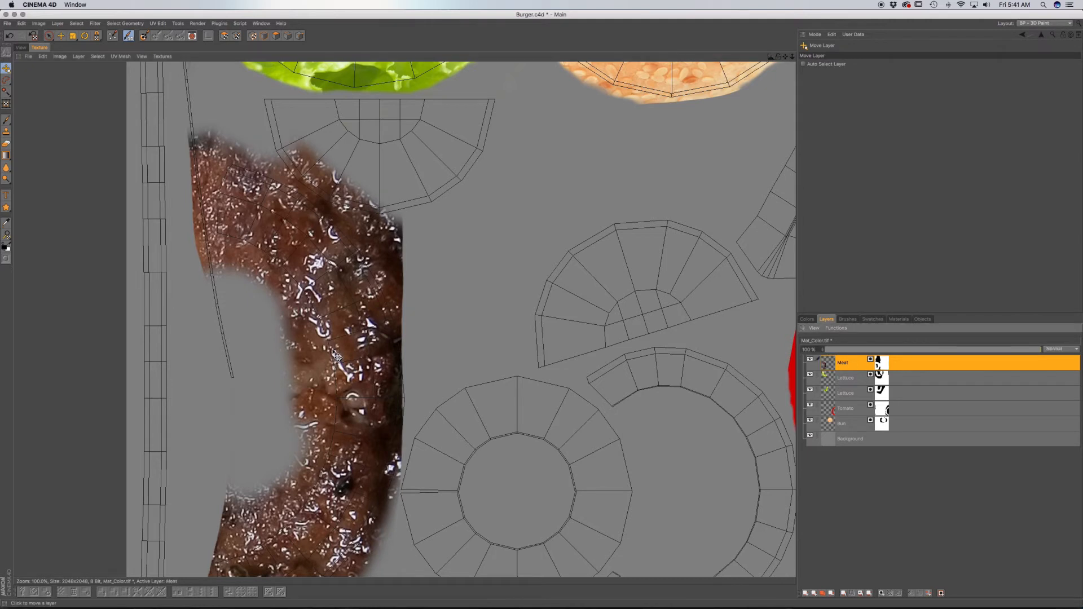
pyautogui.moveTo(336, 351); pyautogui.dragTo(339, 354)
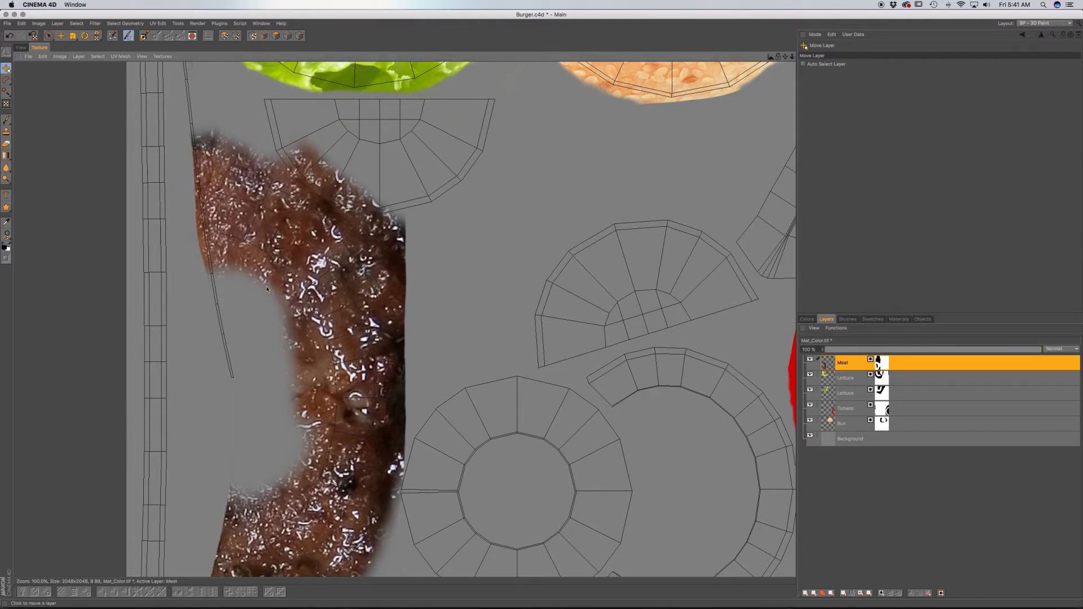
pyautogui.scroll(-1, 345, 501)
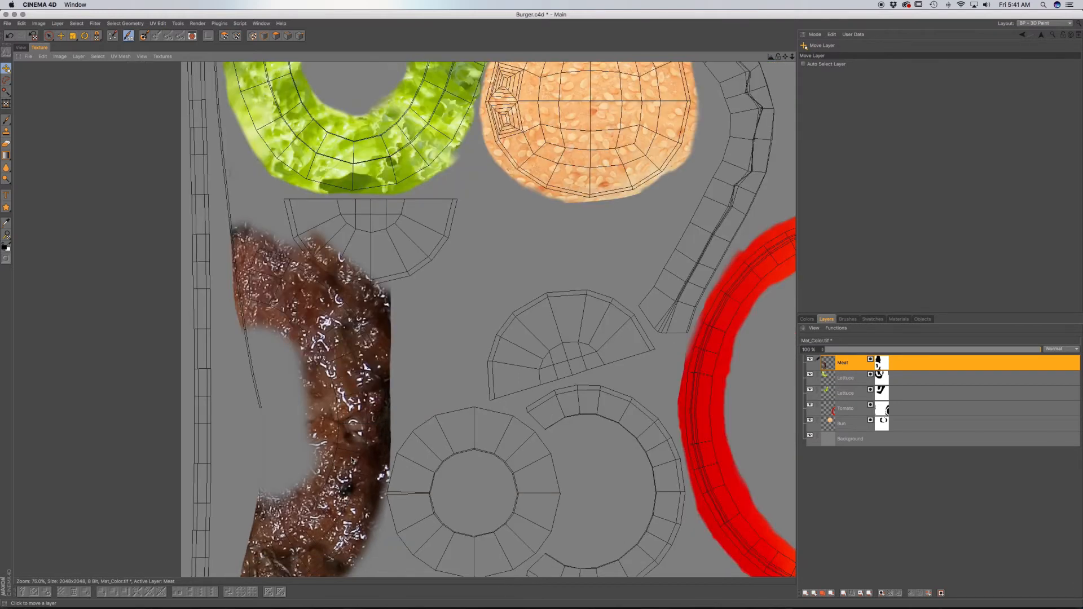
pyautogui.keyDown('alt'); pyautogui.moveTo(364, 451); pyautogui.dragTo(394, 346, button='middle'); pyautogui.keyUp('alt')
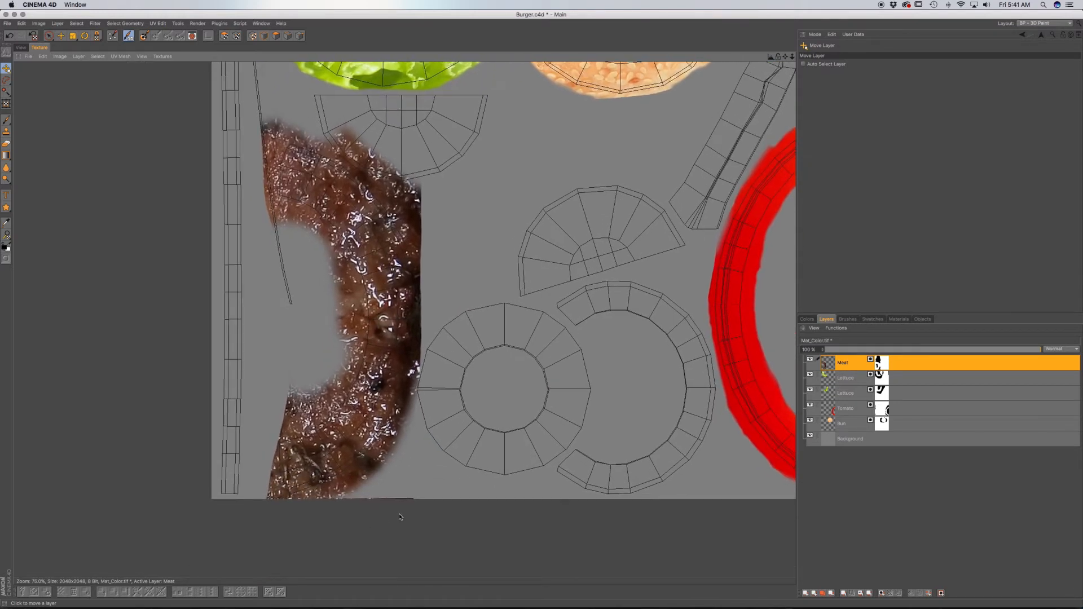
# Step: Paint out excess meat along the half-ring's inner curve, lower end and outer edge in the Meat layer mask with a 103-size brush
pyautogui.click(6, 120)
pyautogui.click(882, 364)
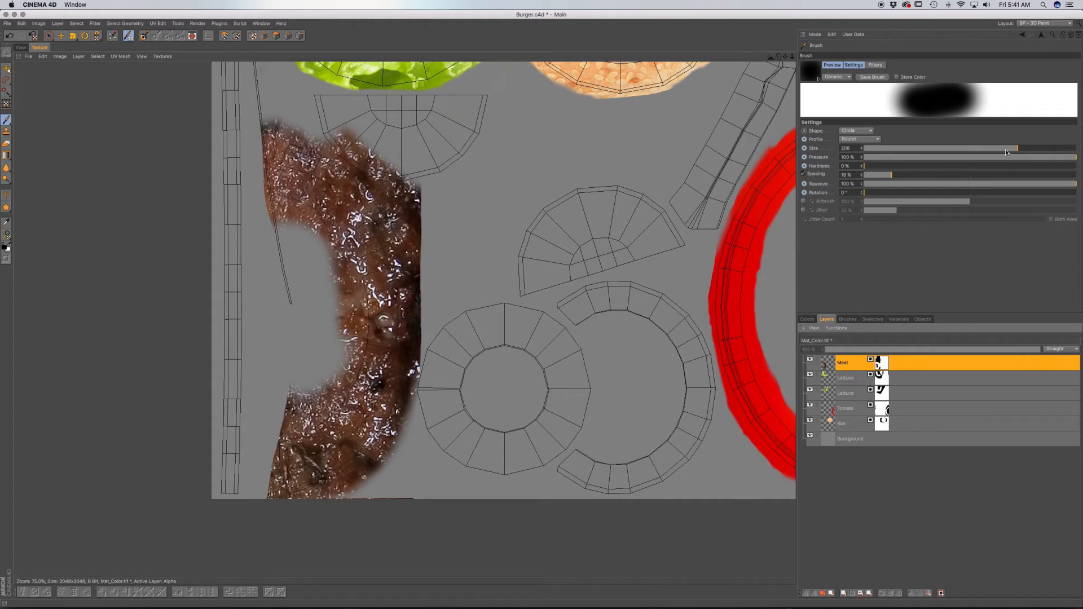
pyautogui.moveTo(1006, 151); pyautogui.dragTo(973, 151)
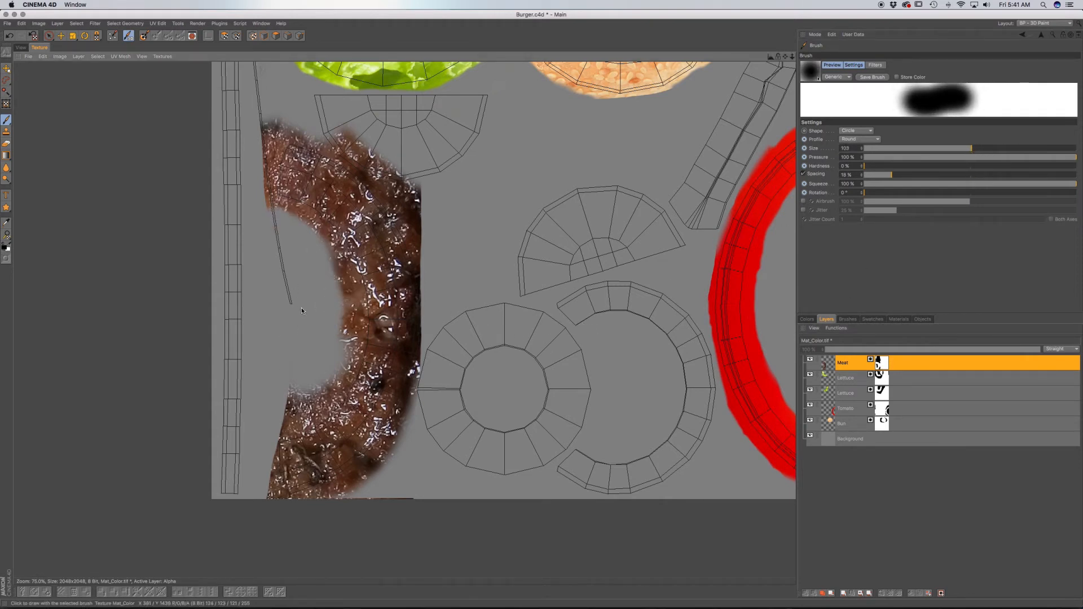
pyautogui.moveTo(311, 371); pyautogui.dragTo(266, 430)
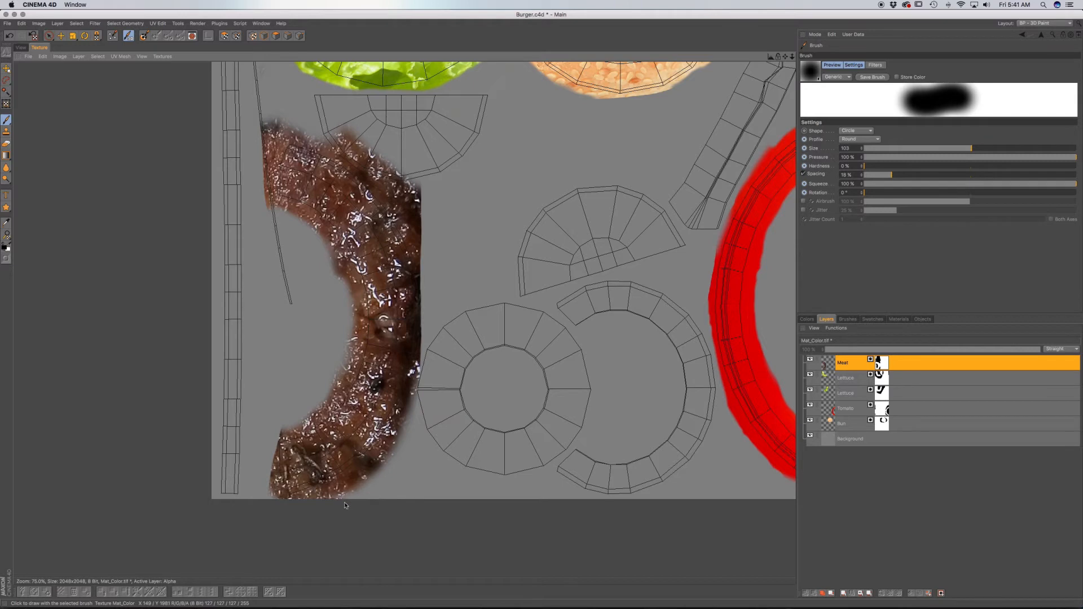
pyautogui.moveTo(329, 506); pyautogui.dragTo(379, 482)
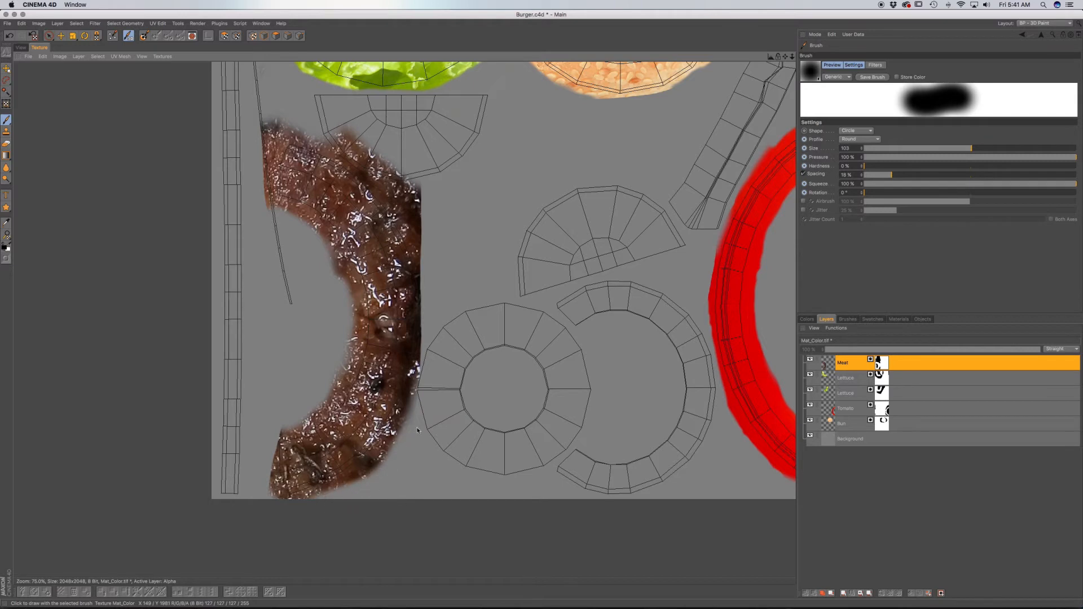
pyautogui.moveTo(393, 168)
pyautogui.mouseDown()
pyautogui.moveTo(427, 194)
pyautogui.moveTo(396, 165)
pyautogui.moveTo(397, 179)
pyautogui.mouseUp()
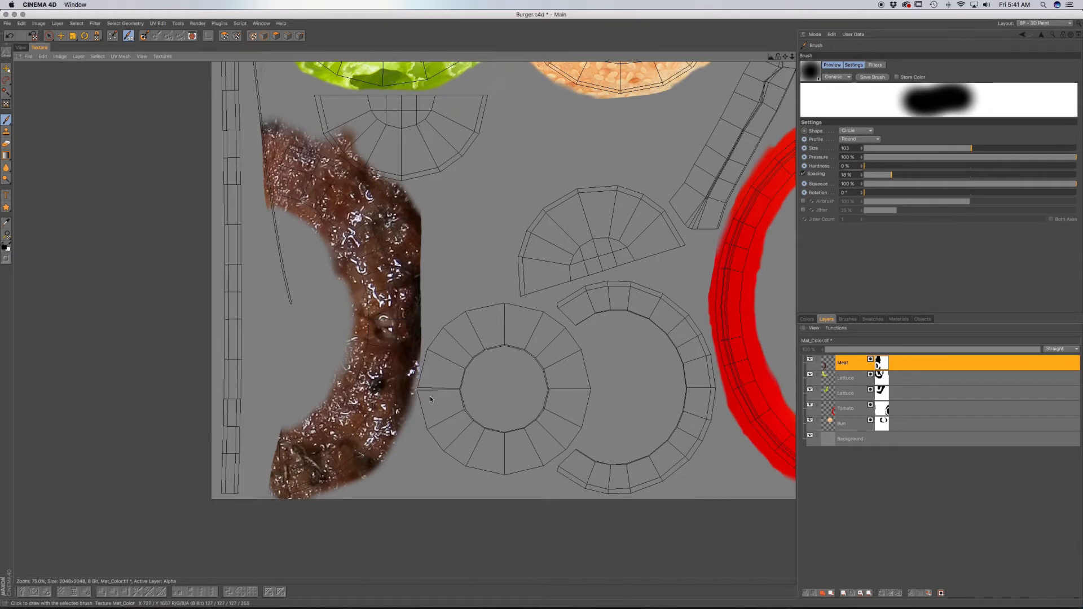
# Step: Set the brush size to 73 and trim the meat's outer edge further in the mask
pyautogui.click(953, 148)
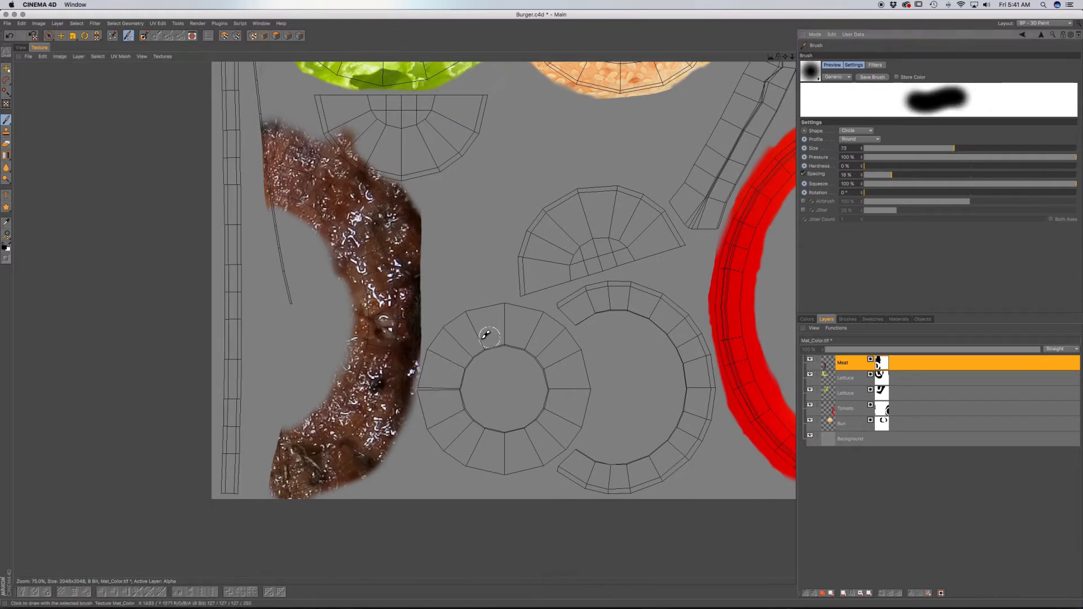
pyautogui.scroll(3, 428, 378)
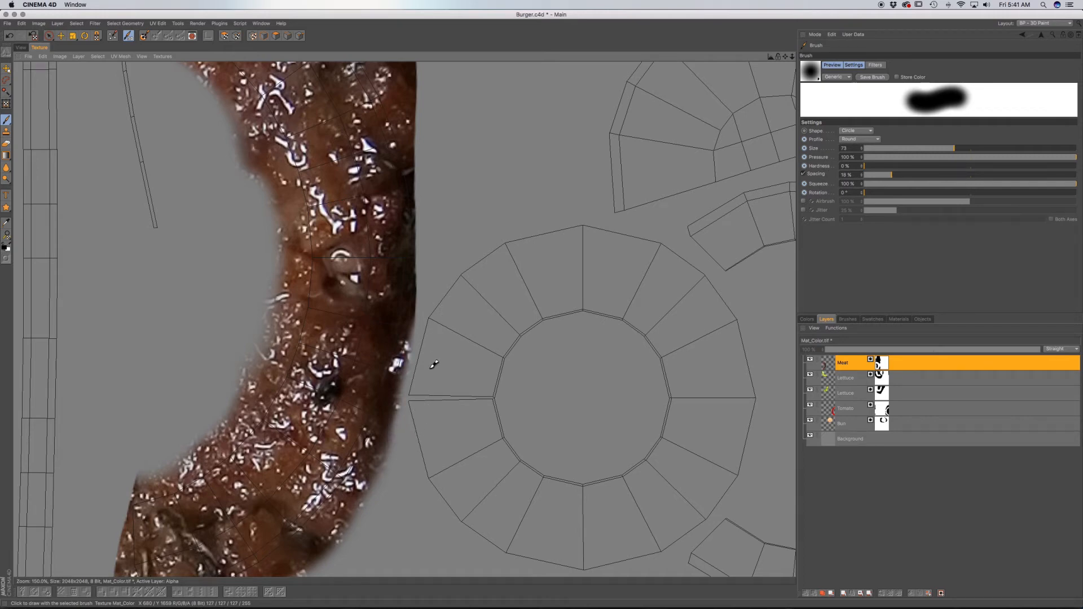
pyautogui.scroll(-3, 451, 339)
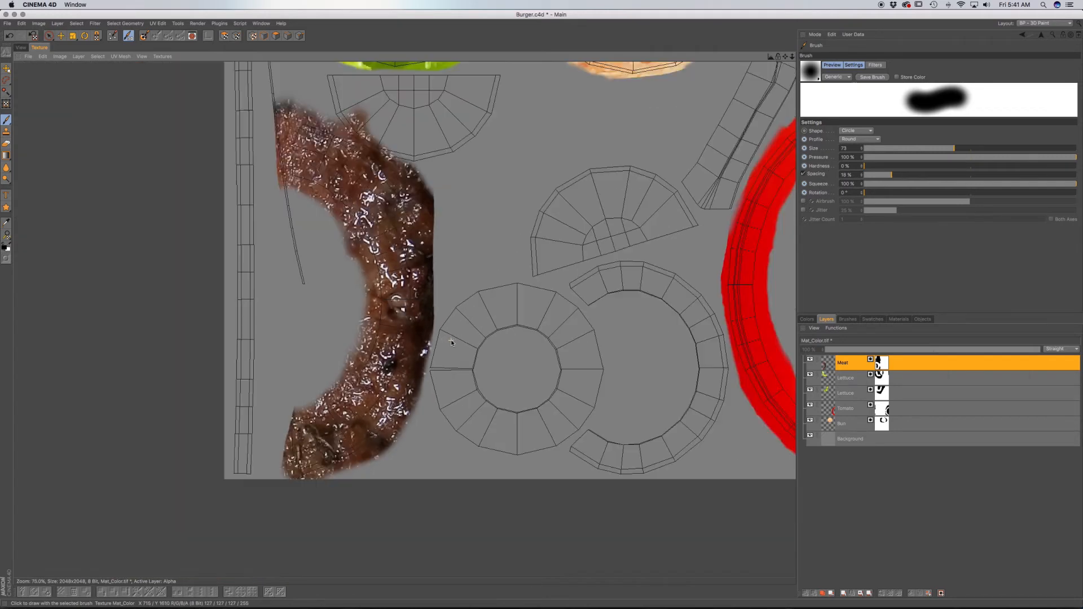
pyautogui.keyDown('alt'); pyautogui.moveTo(441, 274); pyautogui.dragTo(440, 285, button='middle'); pyautogui.keyUp('alt')
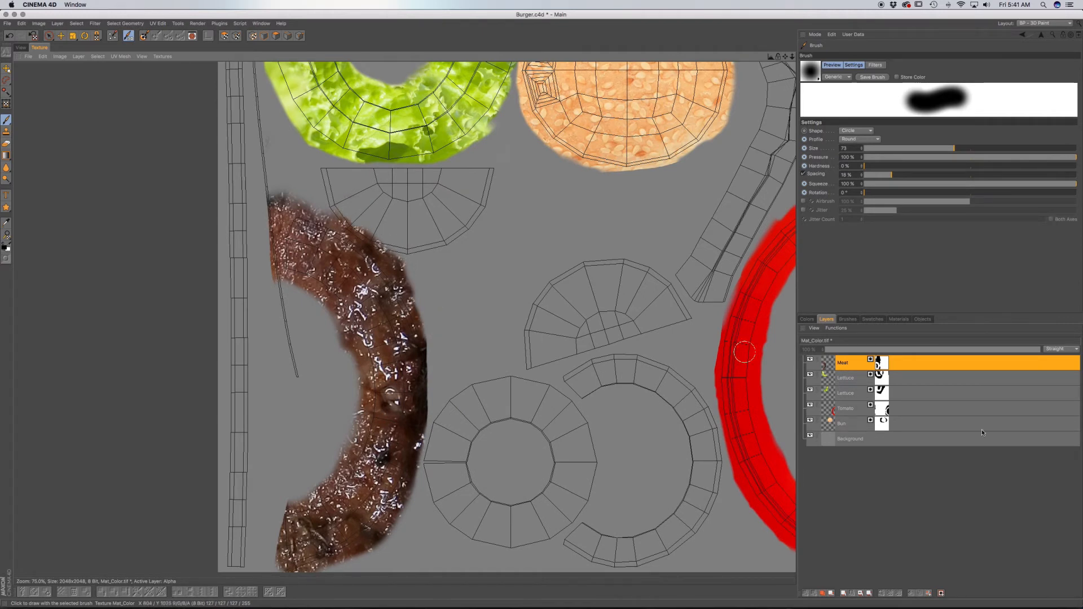
# Step: Set the brush to size 45 and 18% hardness, and mask out the meat along the half-ring's upper outer edge
pyautogui.moveTo(954, 147); pyautogui.dragTo(934, 148)
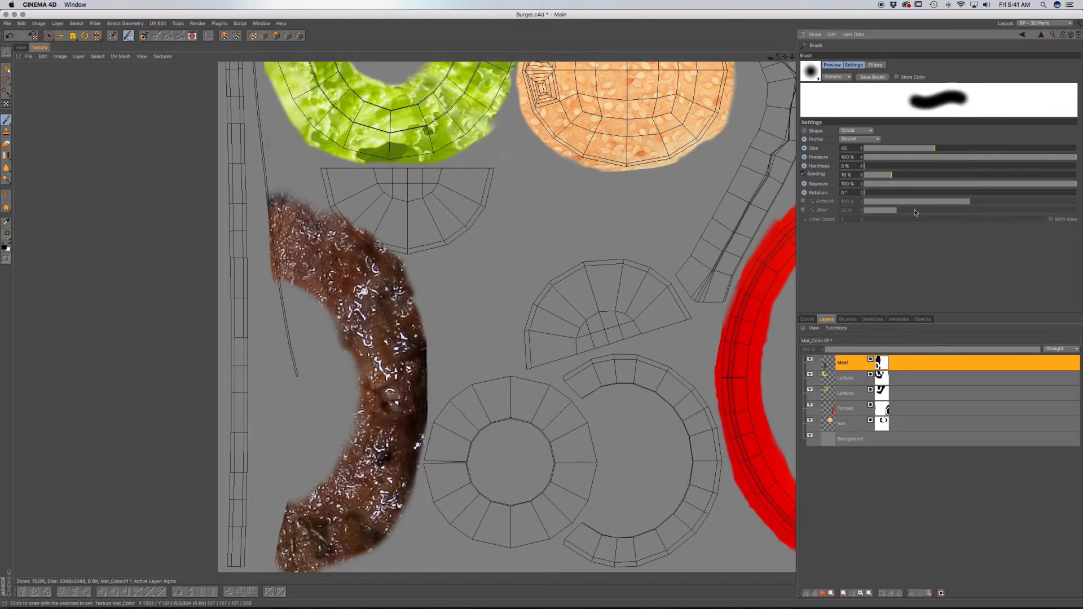
pyautogui.moveTo(873, 166); pyautogui.dragTo(903, 166)
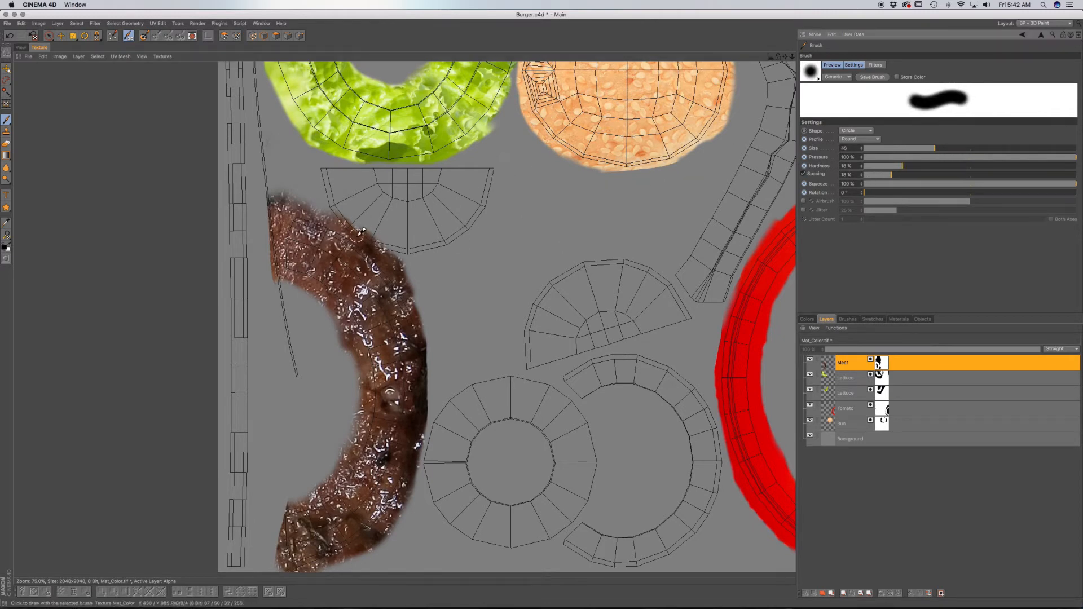
pyautogui.scroll(5, 358, 234)
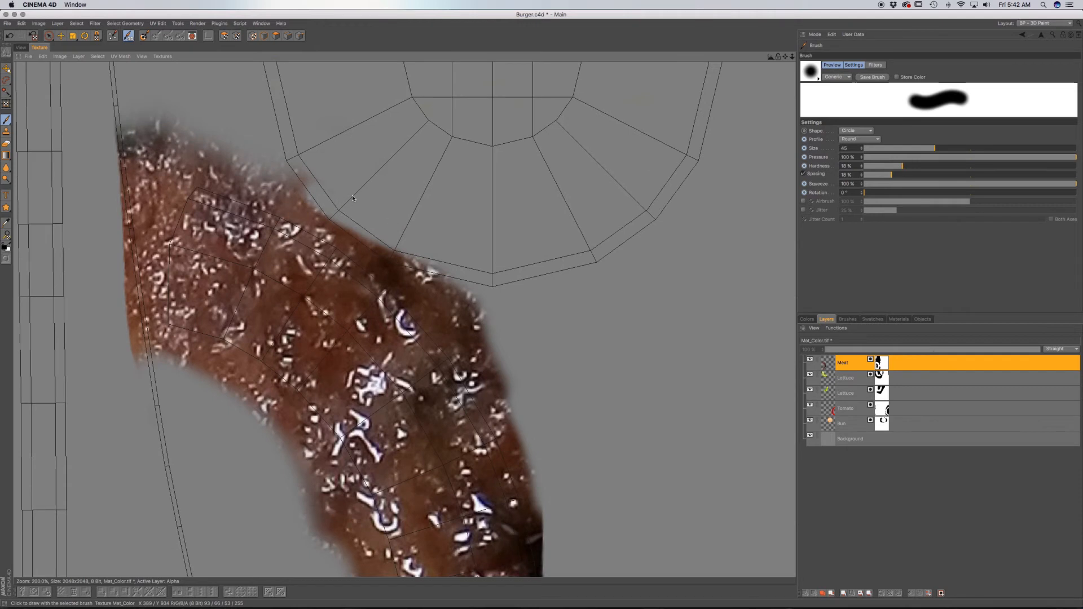
pyautogui.moveTo(352, 198); pyautogui.dragTo(265, 154)
pyautogui.moveTo(351, 221); pyautogui.dragTo(498, 318)
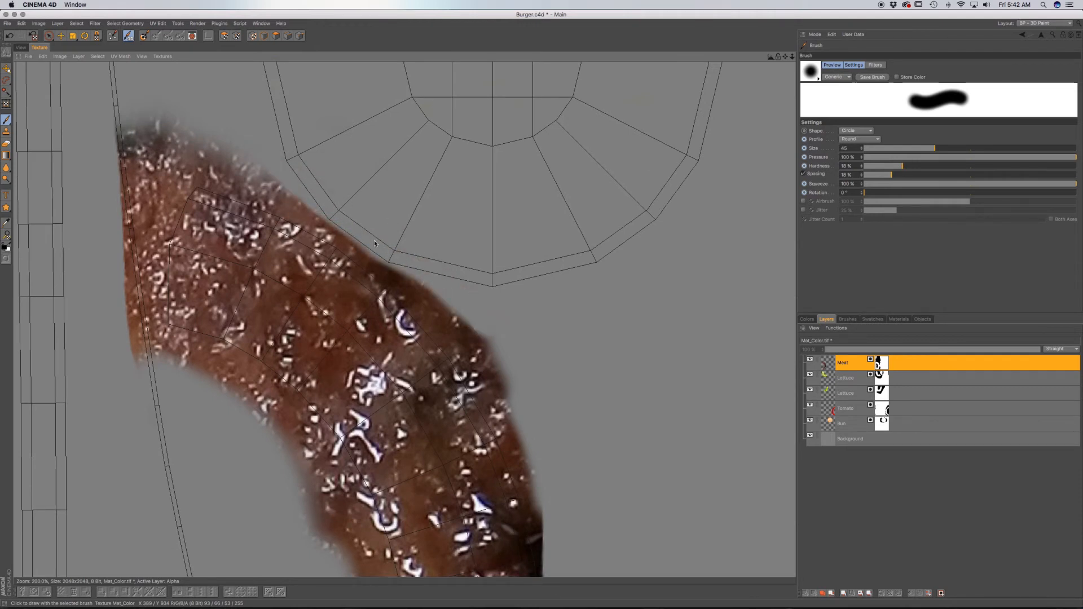
pyautogui.moveTo(202, 124); pyautogui.dragTo(111, 132)
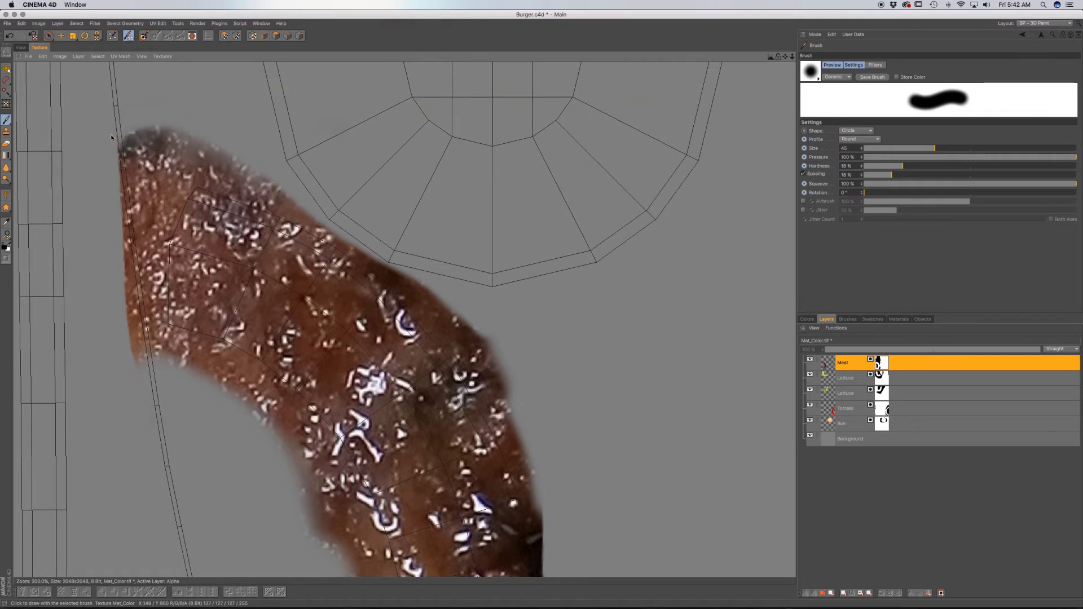
# Step: Trim the meat's upper end in the mask to follow the half-ring UV island, and save the project
pyautogui.moveTo(116, 243)
pyautogui.mouseDown()
pyautogui.moveTo(148, 356)
pyautogui.moveTo(126, 142)
pyautogui.mouseUp()
pyautogui.moveTo(142, 326)
pyautogui.mouseDown()
pyautogui.moveTo(181, 384)
pyautogui.moveTo(204, 395)
pyautogui.mouseUp()
pyautogui.moveTo(125, 169)
pyautogui.mouseDown()
pyautogui.moveTo(159, 107)
pyautogui.moveTo(185, 105)
pyautogui.mouseUp()
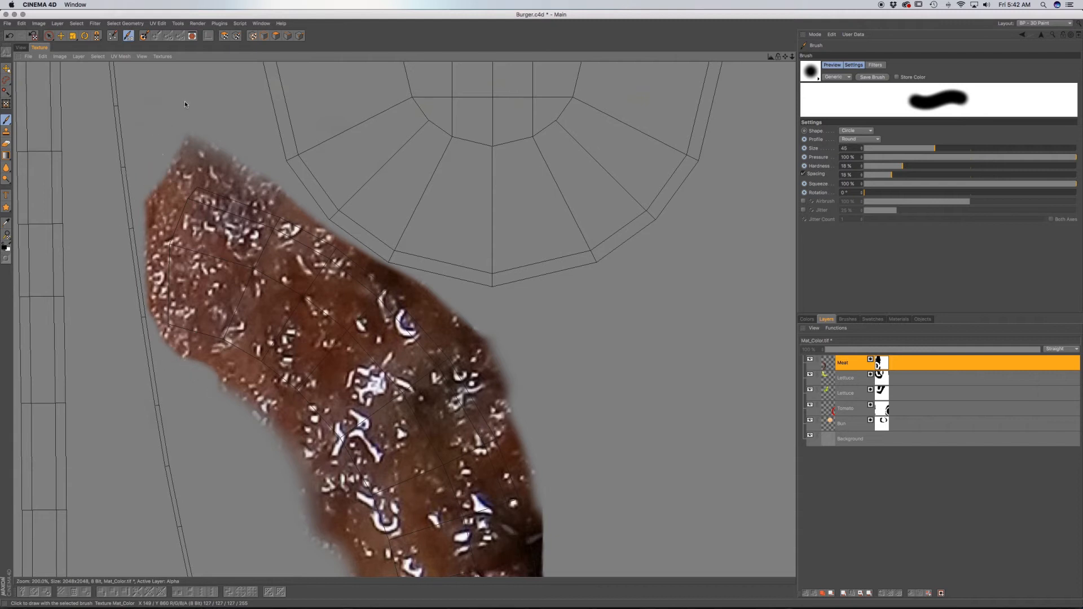
pyautogui.moveTo(137, 245); pyautogui.dragTo(231, 139)
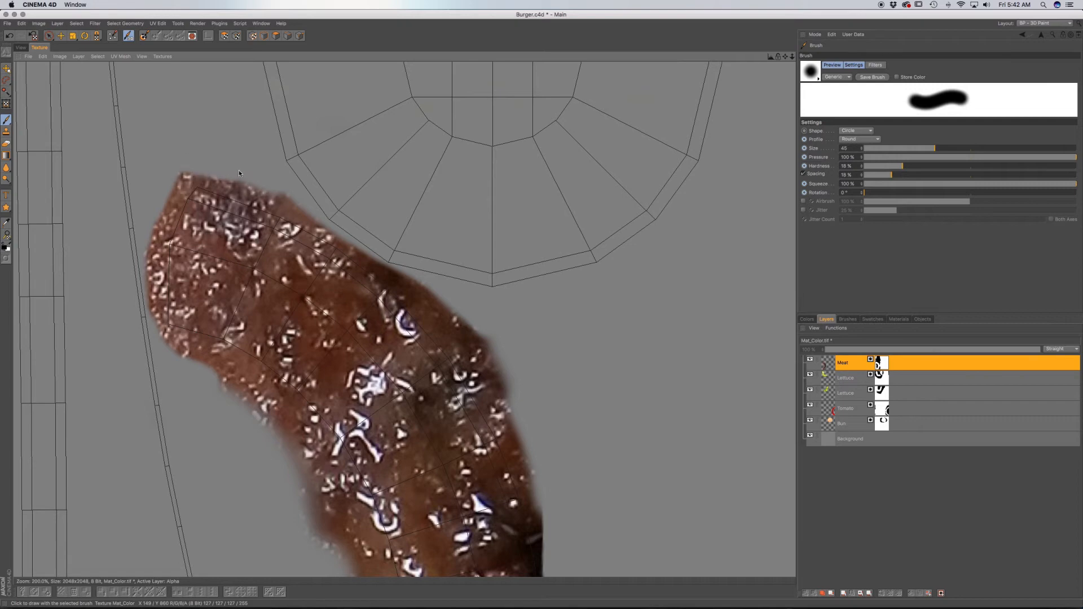
pyautogui.scroll(-4, 375, 302)
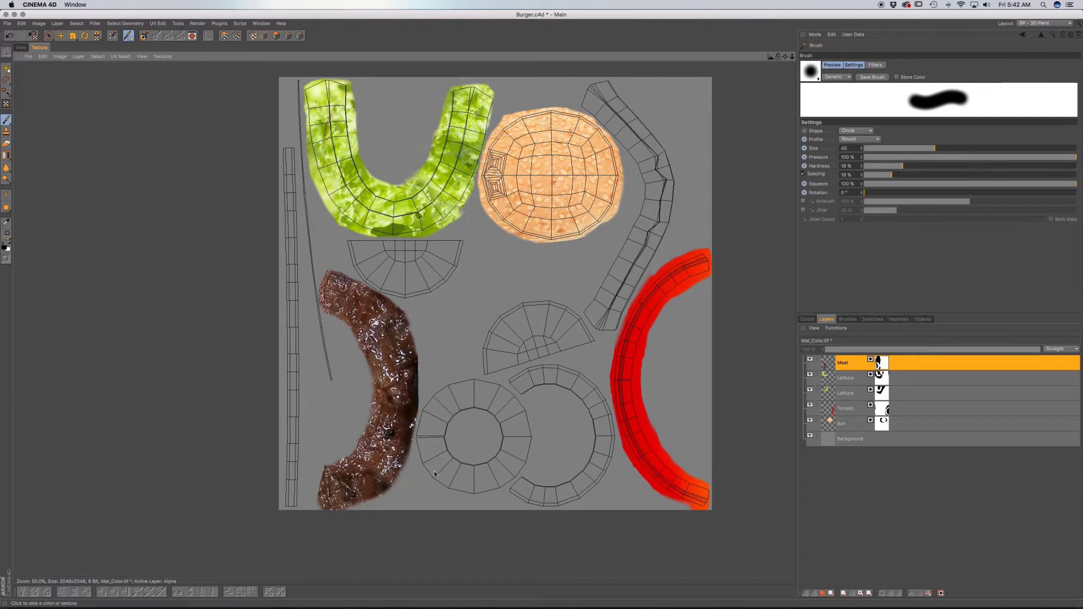
pyautogui.press('super+s')
pyautogui.click(601, 196)
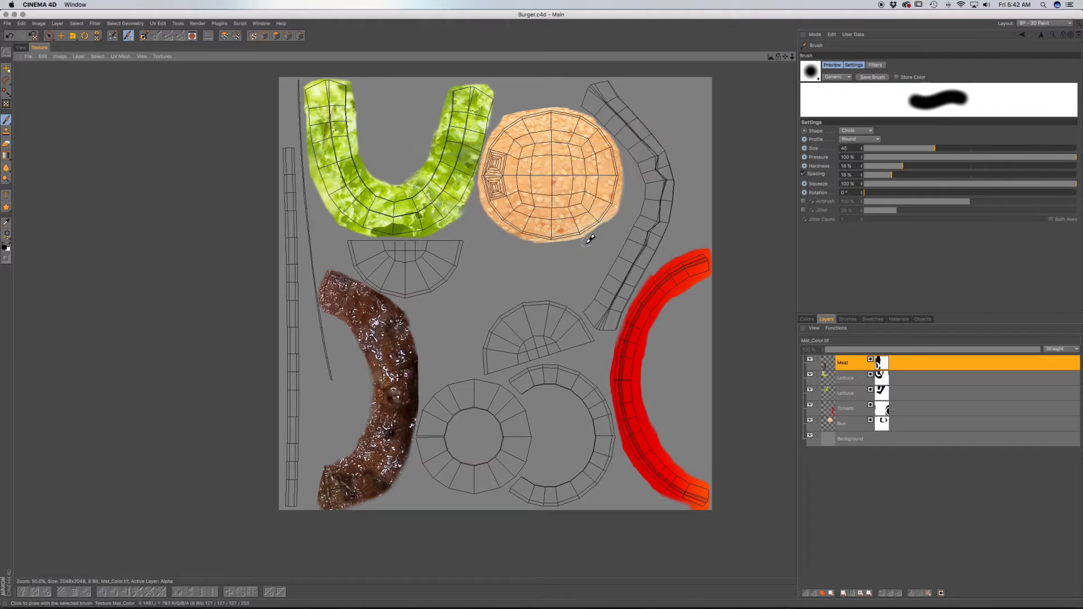
# Step: Inspect the textured meat patty on the 3D burger model from several angles and up close
pyautogui.click(22, 48)
pyautogui.scroll(-1, 354, 346)
pyautogui.press('n')
pyautogui.press('e')
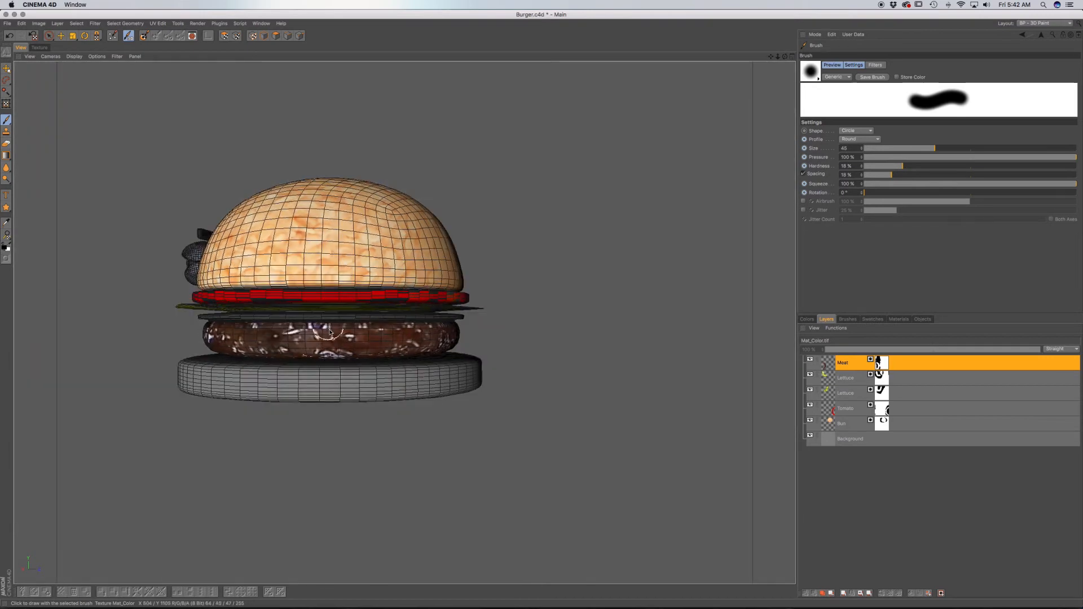
pyautogui.keyDown('alt'); pyautogui.moveTo(321, 310); pyautogui.dragTo(433, 317); pyautogui.keyUp('alt')
pyautogui.keyDown('alt'); pyautogui.moveTo(242, 339); pyautogui.dragTo(367, 350, button='middle'); pyautogui.keyUp('alt')
pyautogui.keyDown('alt'); pyautogui.moveTo(359, 366); pyautogui.dragTo(276, 340); pyautogui.keyUp('alt')
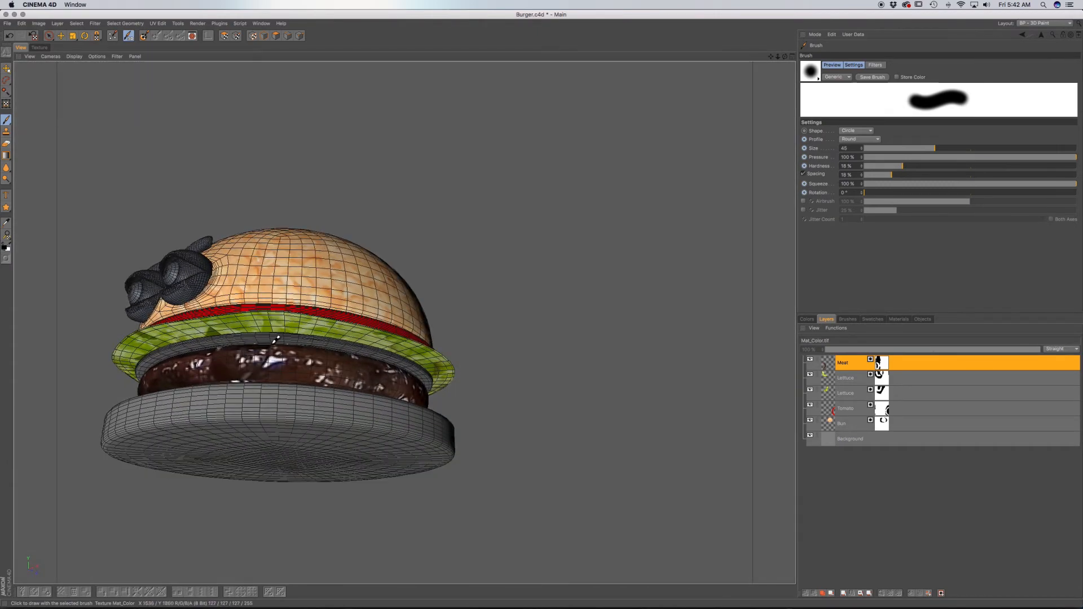
pyautogui.scroll(5, 276, 340)
pyautogui.keyDown('alt'); pyautogui.moveTo(302, 331); pyautogui.dragTo(297, 331); pyautogui.keyUp('alt')
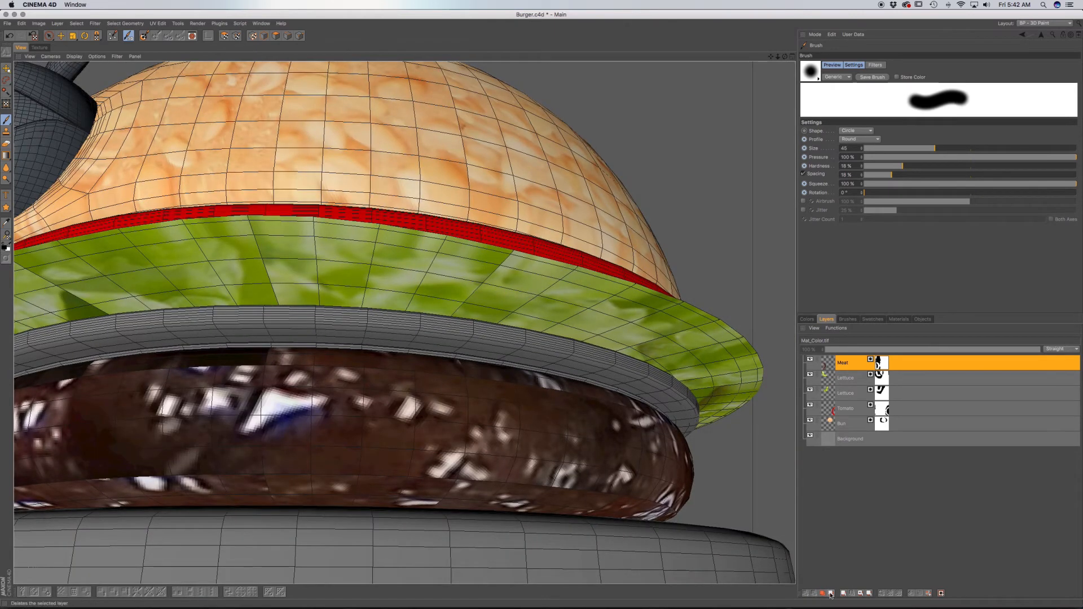
# Step: Add a new layer above the Meat layer and dab a very small black brush mark on the thin disc above the patty
pyautogui.click(832, 365)
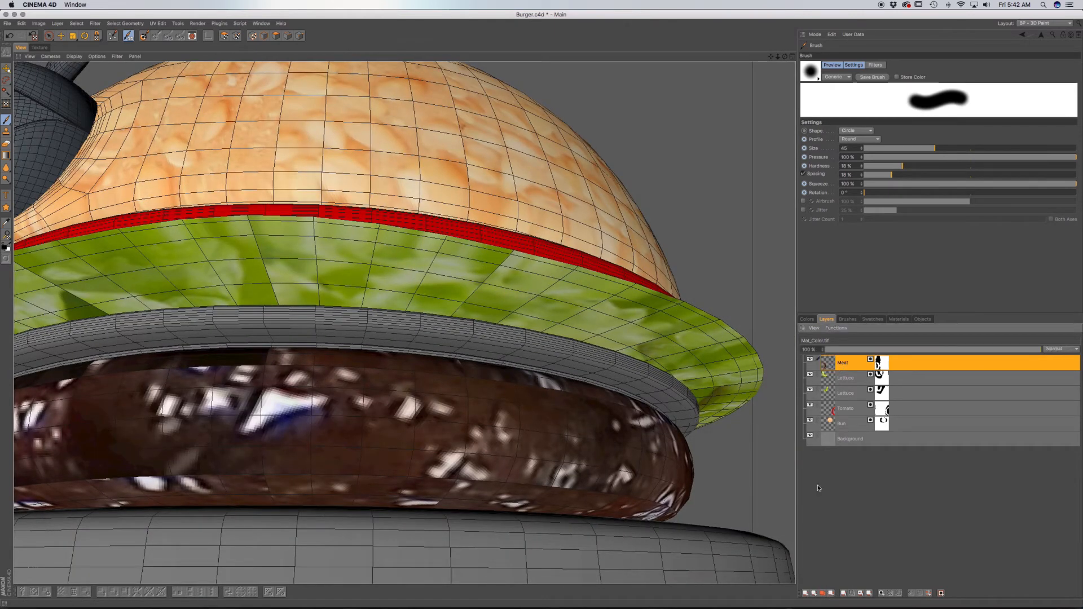
pyautogui.click(804, 593)
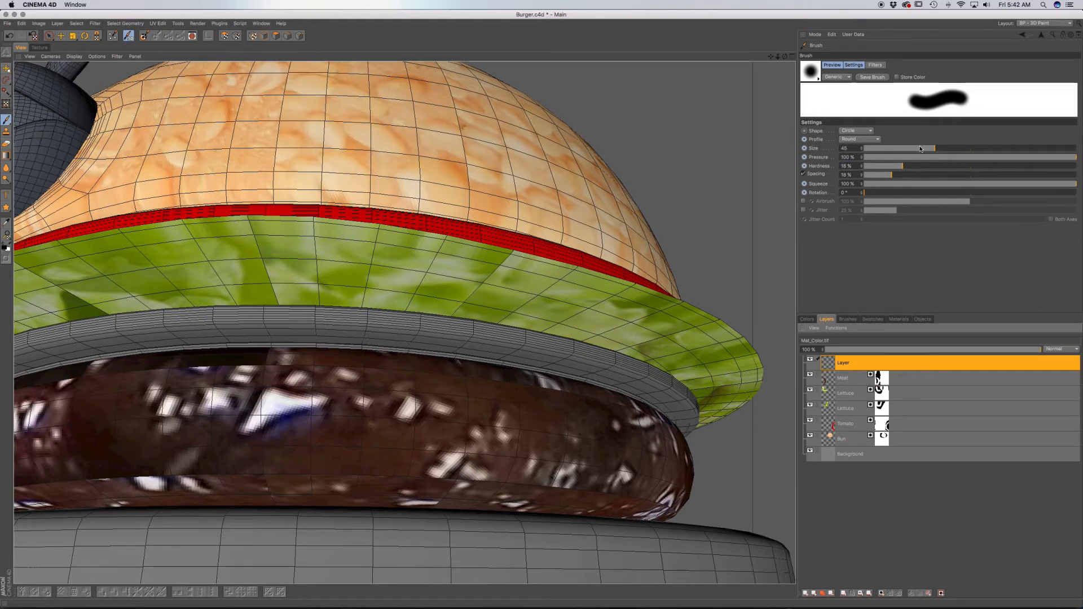
pyautogui.moveTo(923, 148); pyautogui.dragTo(902, 149)
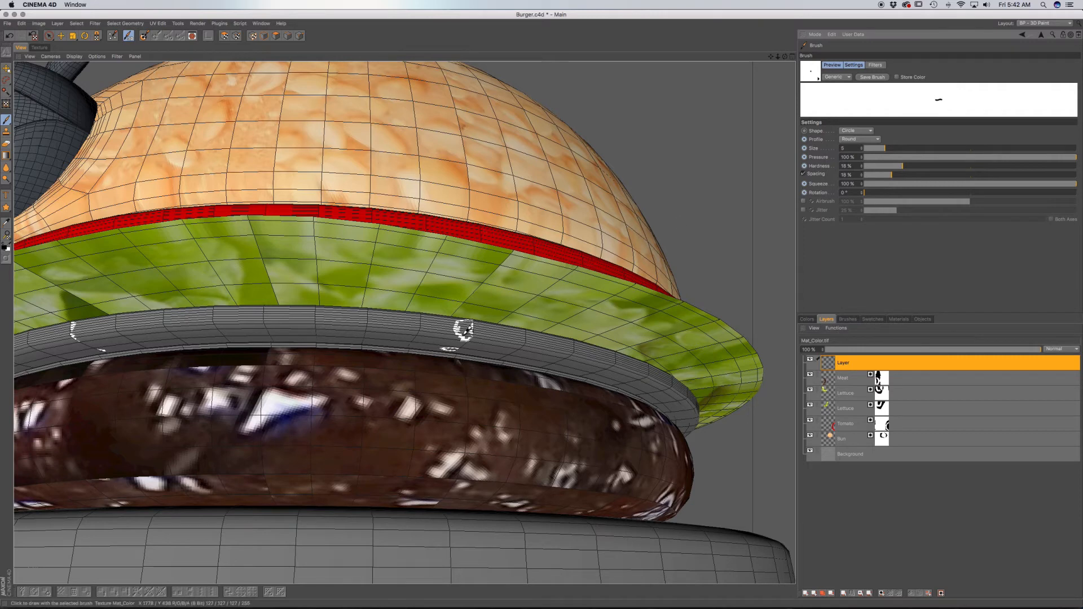
pyautogui.moveTo(432, 337)
pyautogui.keyDown('alt'); pyautogui.mouseDown()
pyautogui.moveTo(409, 370)
pyautogui.moveTo(412, 320)
pyautogui.mouseUp(); pyautogui.keyUp('alt')
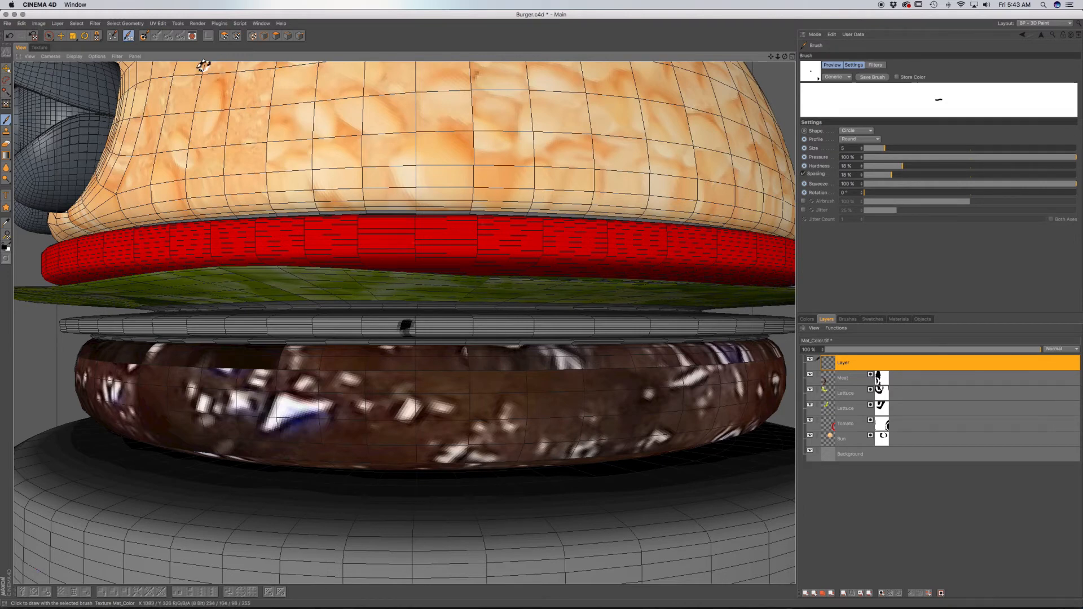
# Step: Examine the UV islands in Mat_Color.tif to find the one belonging to the thin disc above the patty
pyautogui.click(39, 48)
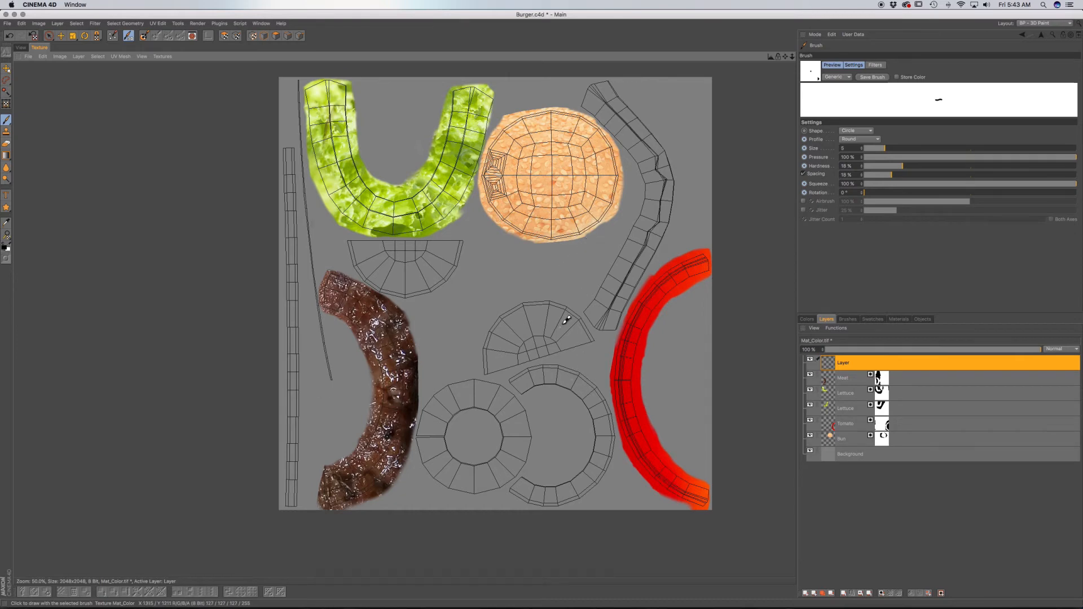
pyautogui.scroll(1, 305, 288)
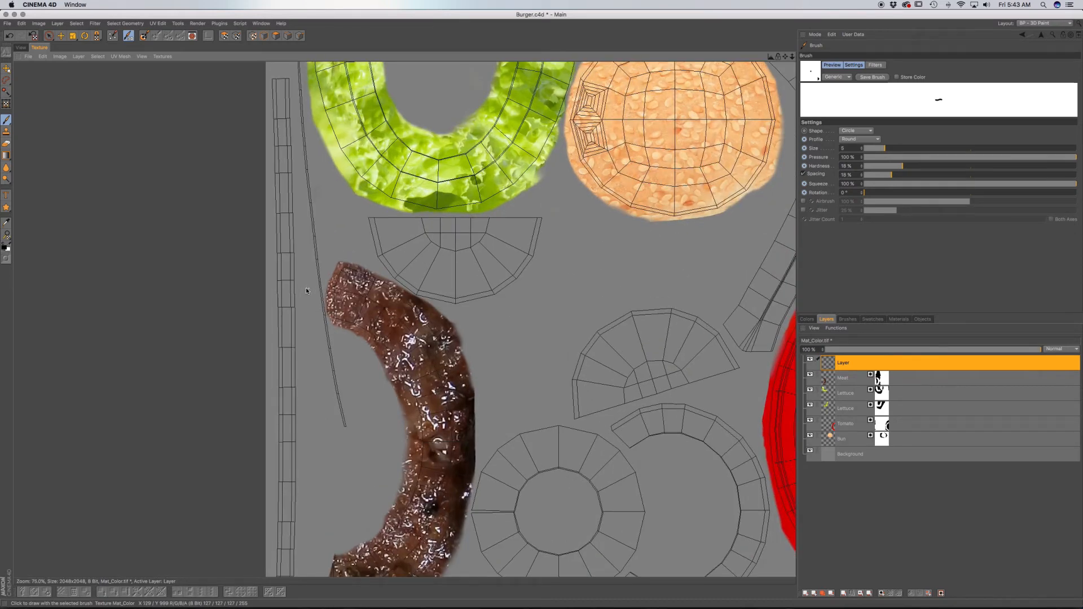
pyautogui.keyDown('alt'); pyautogui.moveTo(564, 319); pyautogui.dragTo(475, 197, button='middle'); pyautogui.keyUp('alt')
pyautogui.keyDown('alt'); pyautogui.moveTo(465, 405); pyautogui.dragTo(480, 428, button='middle'); pyautogui.keyUp('alt')
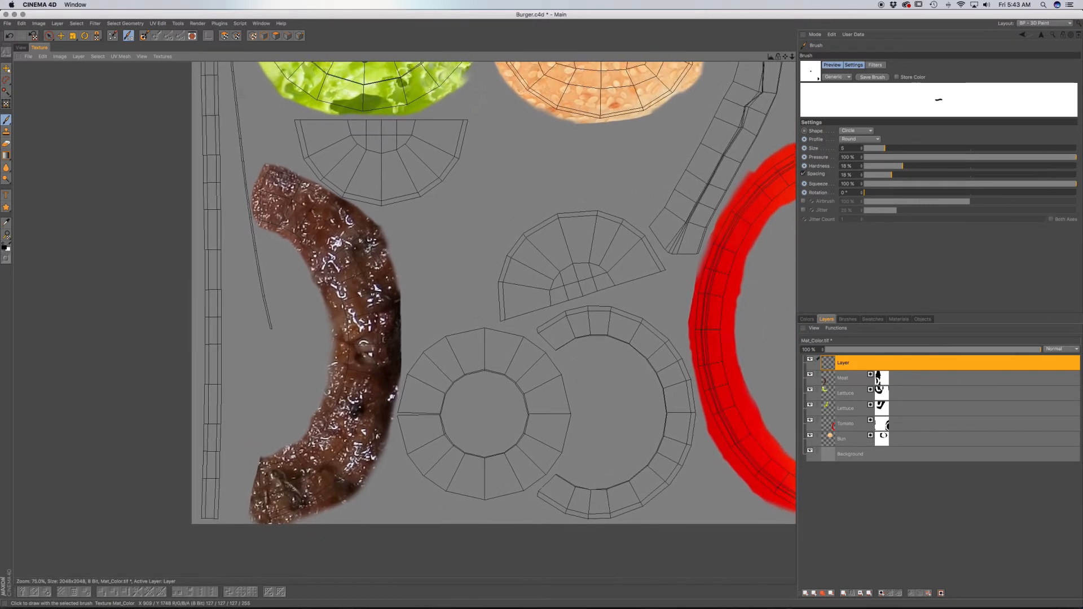
pyautogui.keyDown('alt'); pyautogui.moveTo(473, 262); pyautogui.dragTo(406, 458, button='middle'); pyautogui.keyUp('alt')
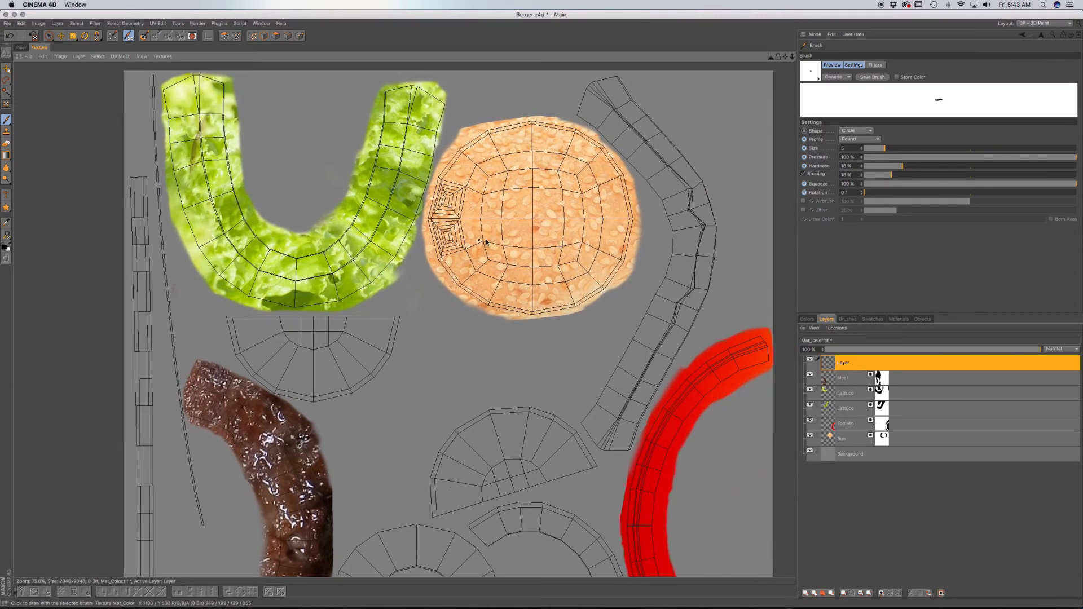
pyautogui.keyDown('alt'); pyautogui.moveTo(508, 242); pyautogui.dragTo(591, 67, button='middle'); pyautogui.keyUp('alt')
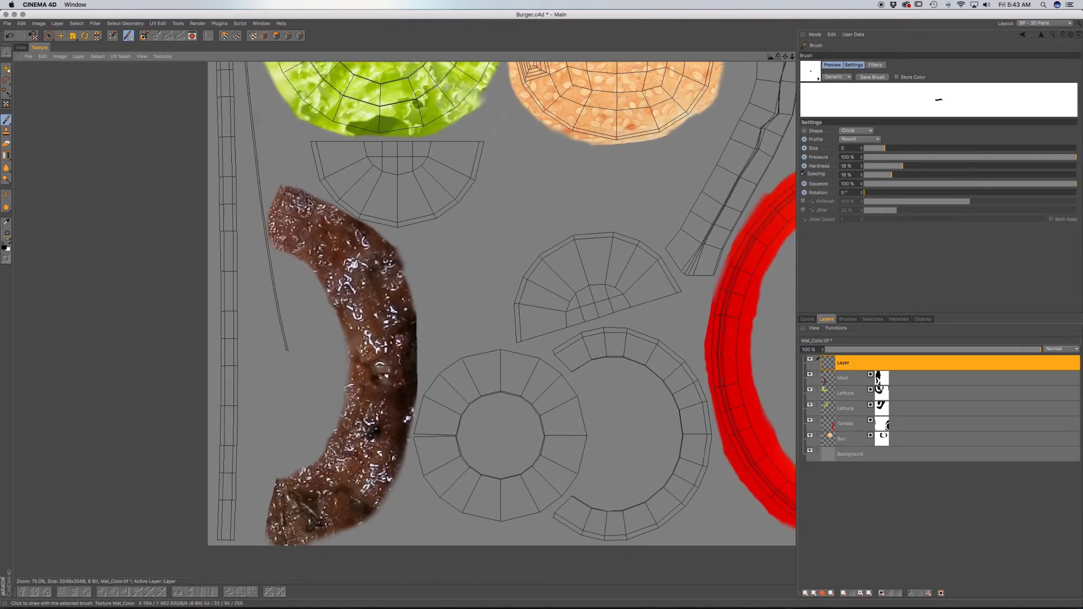
pyautogui.keyDown('alt'); pyautogui.moveTo(215, 166); pyautogui.dragTo(286, 298, button='middle'); pyautogui.keyUp('alt')
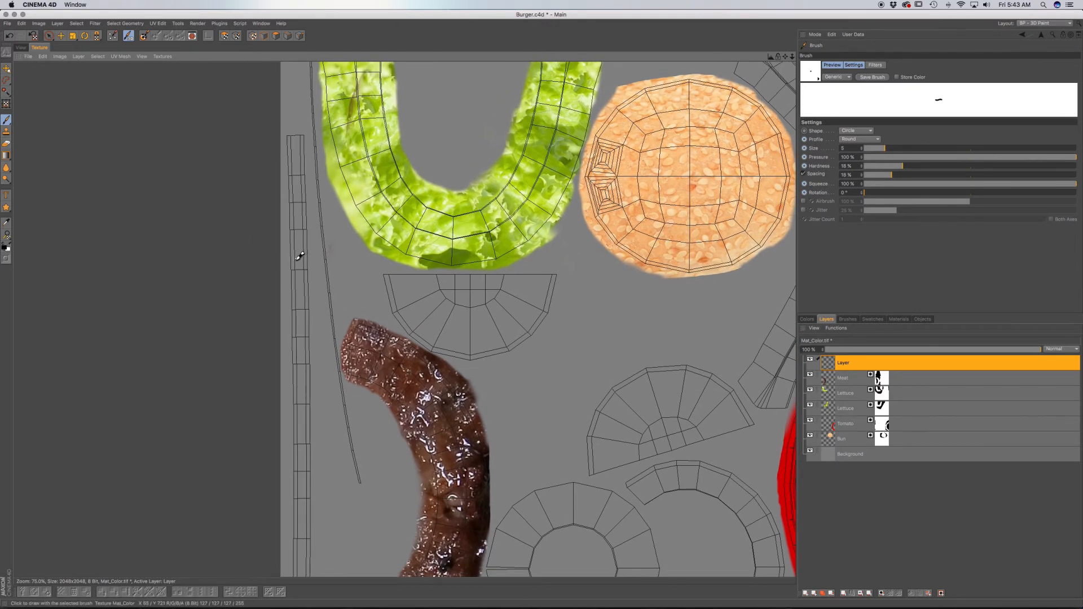
pyautogui.keyDown('alt'); pyautogui.moveTo(308, 322); pyautogui.dragTo(314, 271, button='middle'); pyautogui.keyUp('alt')
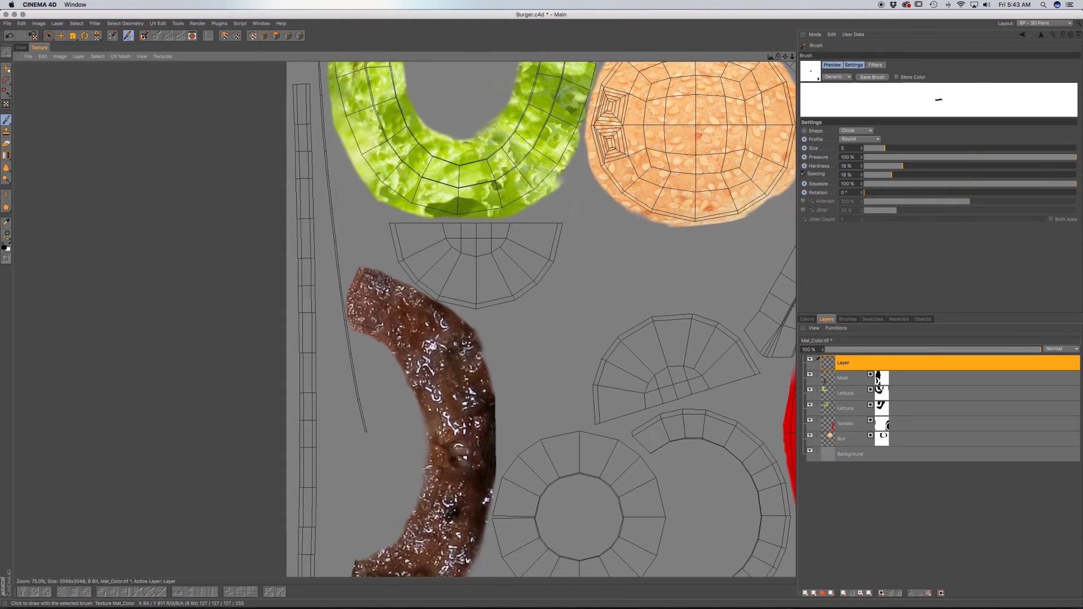
# Step: Paint a small black mark on the narrow vertical UV strip and check where it lands on the 3D burger
pyautogui.moveTo(307, 295); pyautogui.dragTo(307, 318)
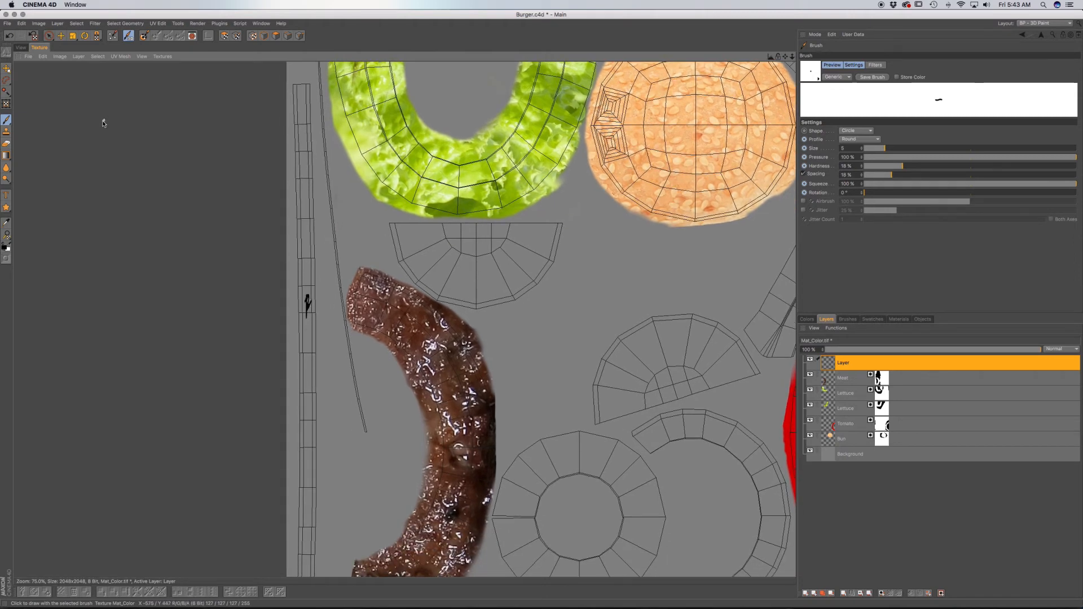
pyautogui.click(20, 47)
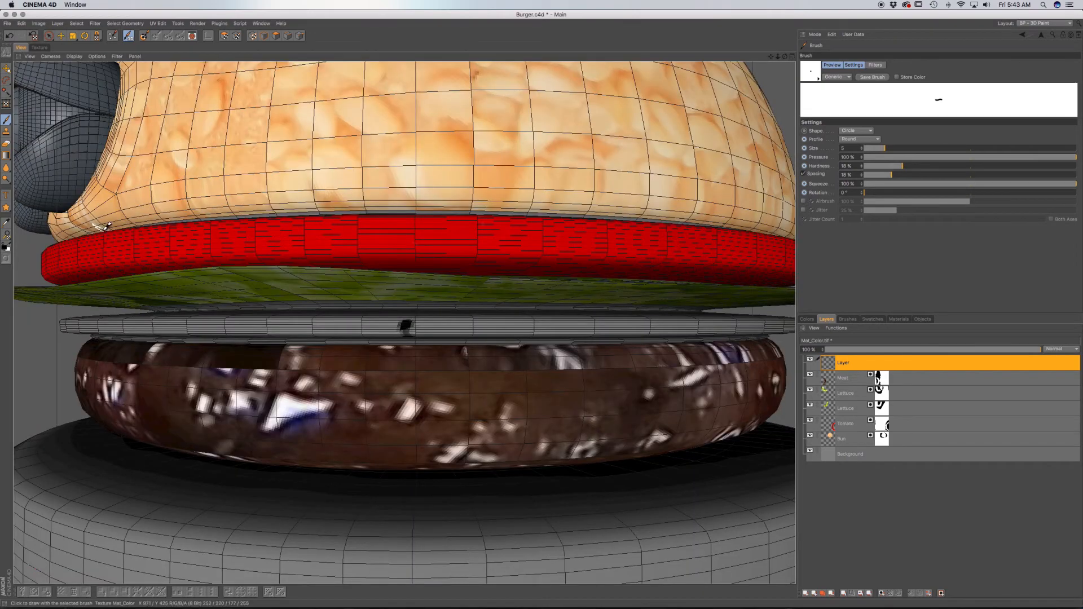
pyautogui.scroll(-5, 350, 335)
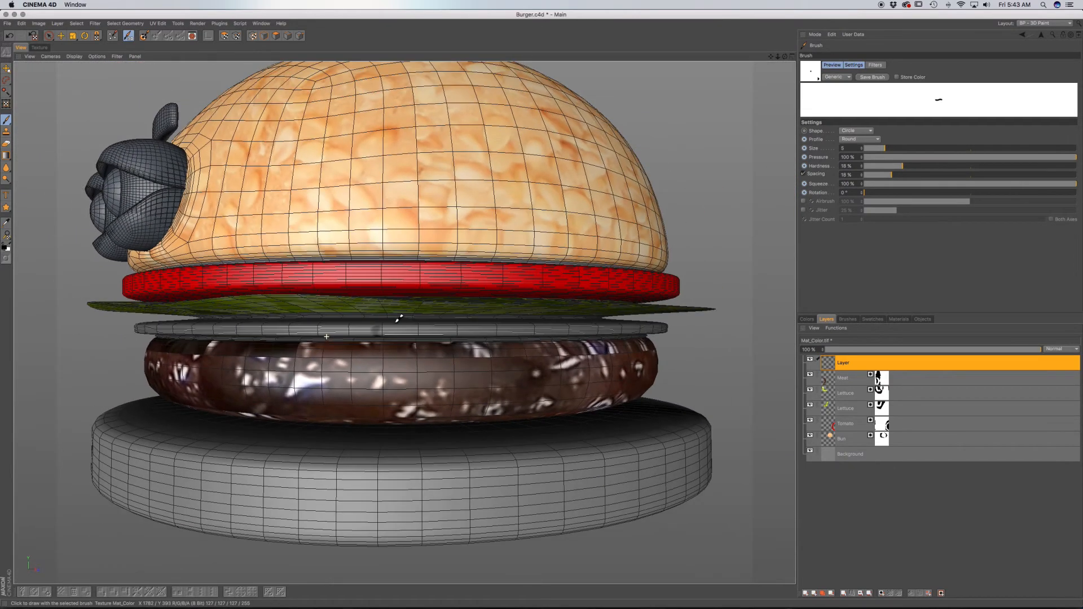
# Step: Examine the 3D burger from the side, below and front to find where the painted marks landed
pyautogui.scroll(-3, 396, 323)
pyautogui.keyDown('alt'); pyautogui.moveTo(396, 323); pyautogui.dragTo(357, 333); pyautogui.keyUp('alt')
pyautogui.scroll(6, 276, 295)
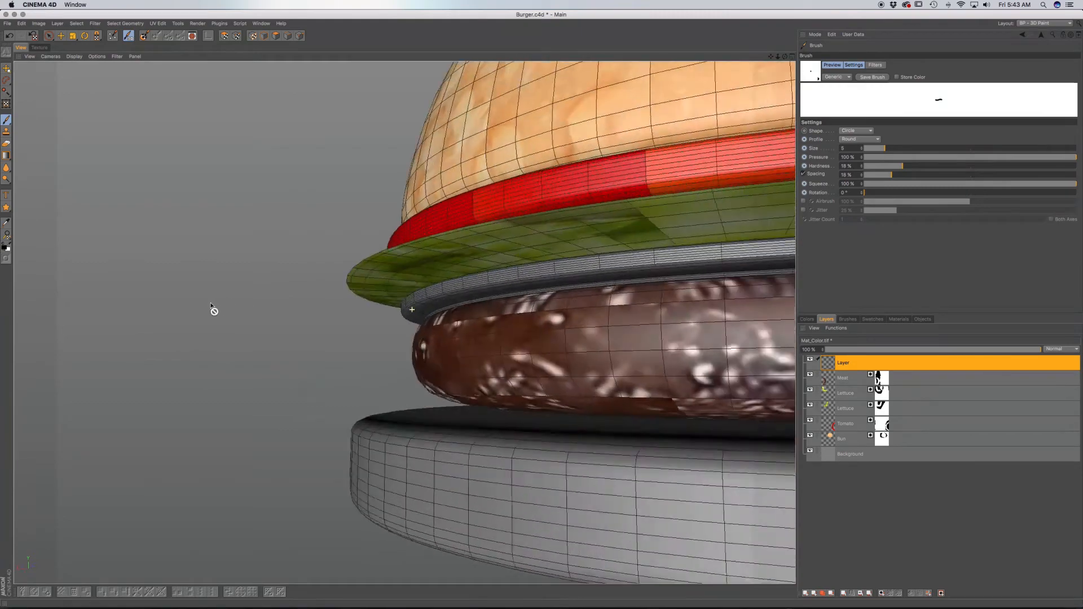
pyautogui.scroll(-8, 417, 296)
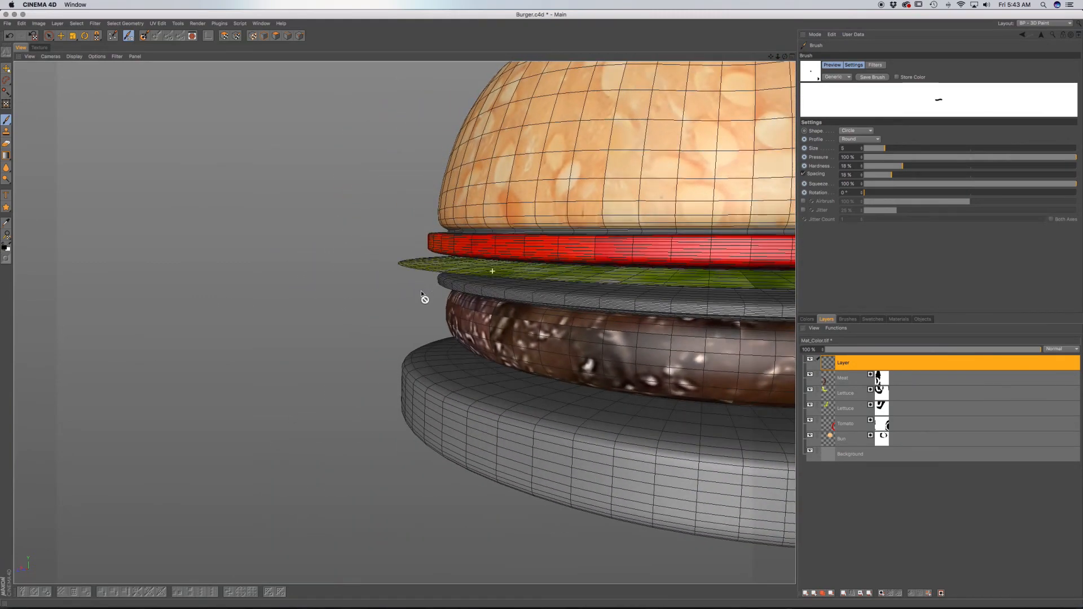
pyautogui.keyDown('alt'); pyautogui.moveTo(485, 232); pyautogui.dragTo(631, 289); pyautogui.keyUp('alt')
pyautogui.keyDown('alt'); pyautogui.moveTo(227, 333); pyautogui.dragTo(359, 371, button='middle'); pyautogui.keyUp('alt')
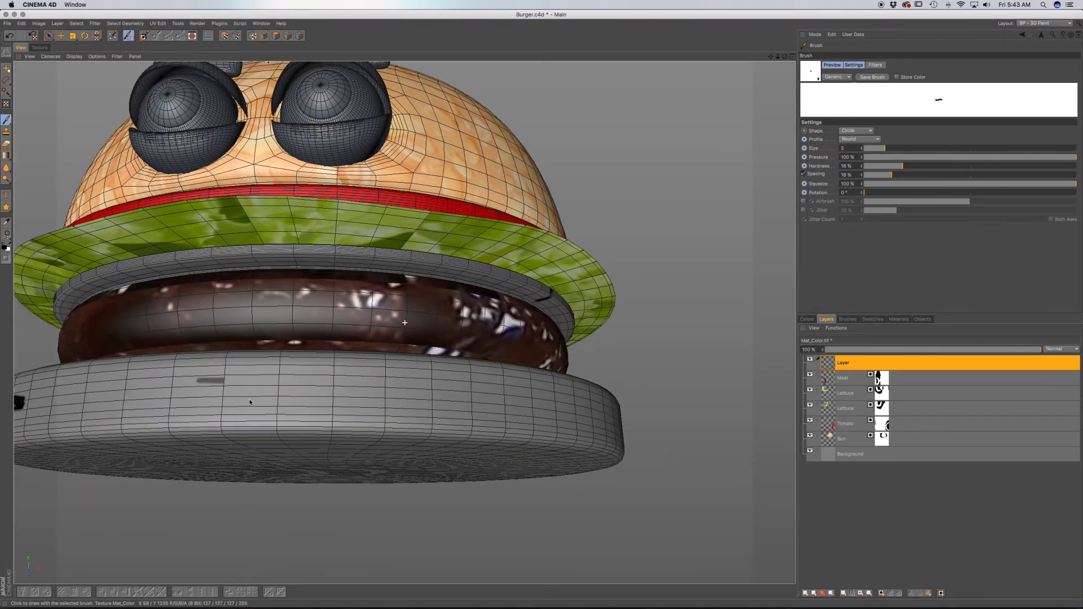
pyautogui.scroll(-5, 226, 397)
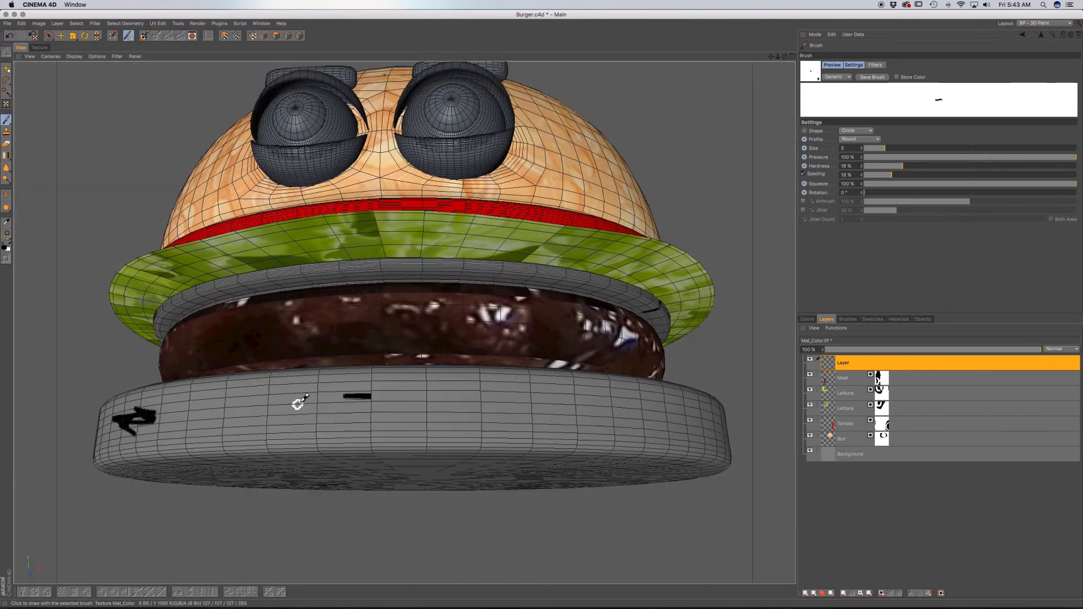
# Step: Undo the black mark painted on the narrow vertical UV strip in Mat_Color.tif
pyautogui.click(40, 48)
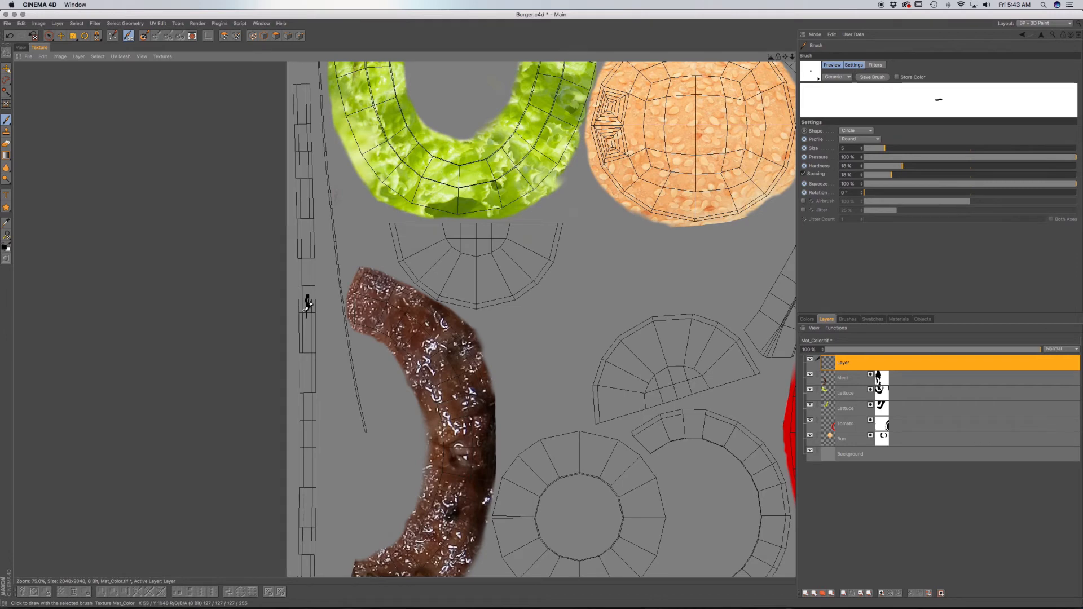
pyautogui.press('super+z')
pyautogui.keyDown('alt'); pyautogui.moveTo(375, 314); pyautogui.dragTo(272, 267, button='middle'); pyautogui.keyUp('alt')
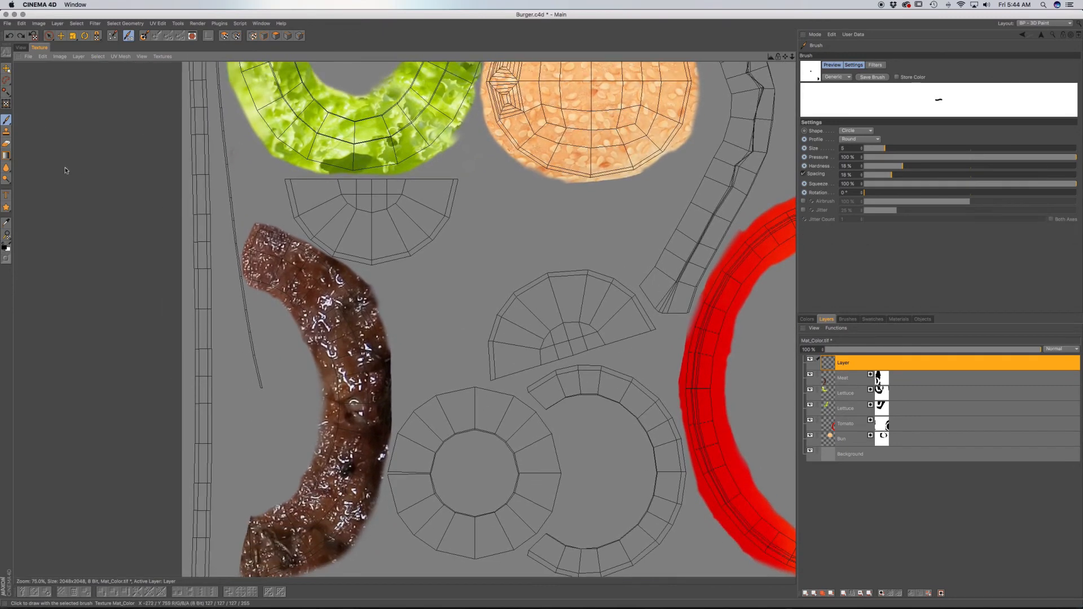
# Step: Dab a black mark with brush size 11 on the front of the 3D model's thin disc and locate it in the UV layout
pyautogui.click(20, 48)
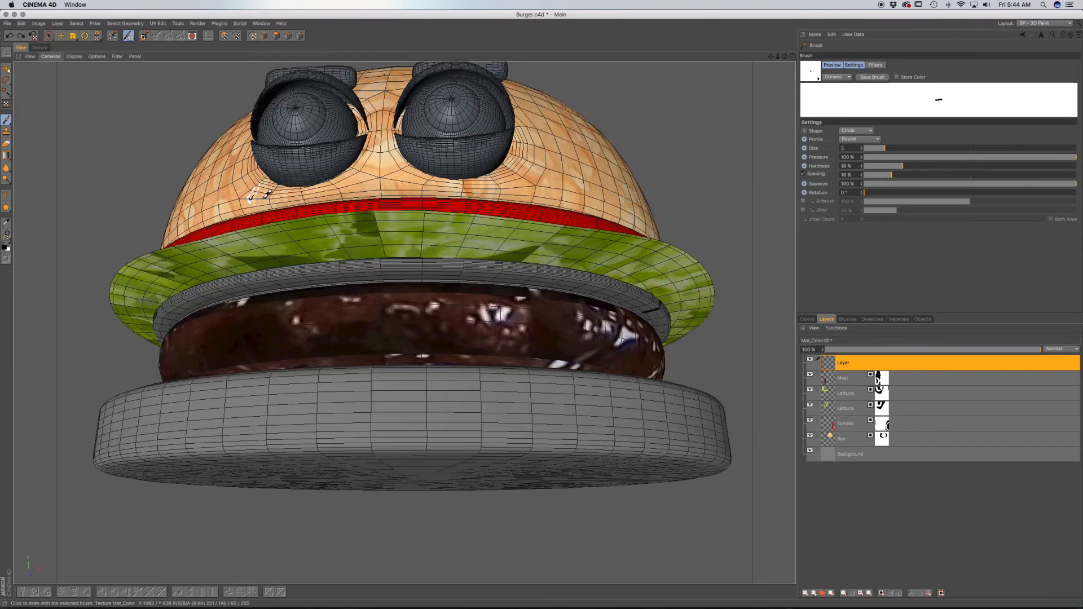
pyautogui.scroll(5, 393, 270)
pyautogui.keyDown('alt'); pyautogui.moveTo(447, 308); pyautogui.dragTo(341, 257); pyautogui.keyUp('alt')
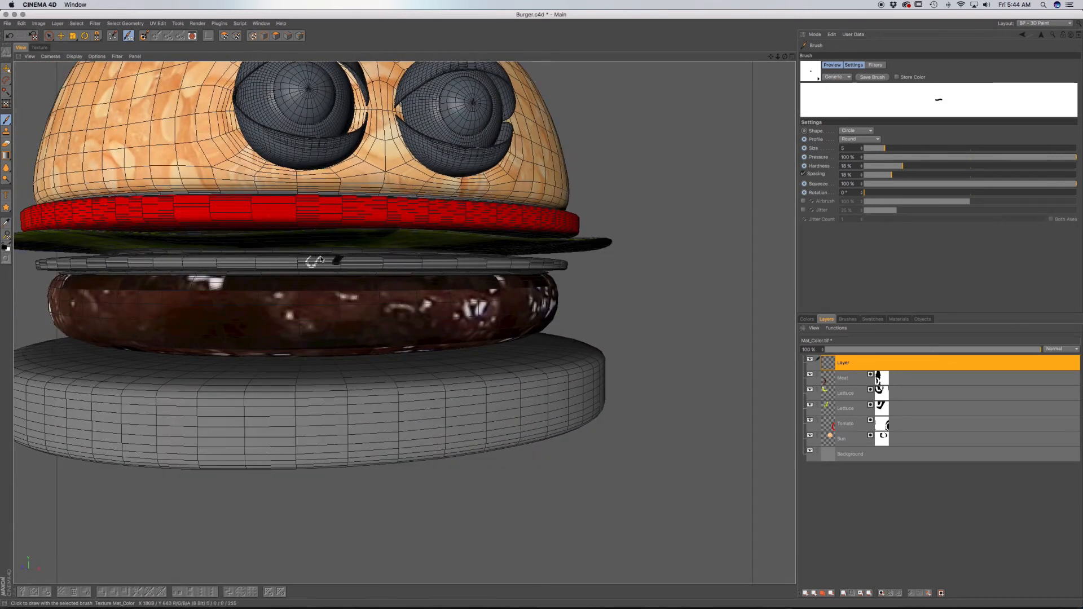
pyautogui.moveTo(882, 153); pyautogui.dragTo(896, 151)
pyautogui.moveTo(330, 262)
pyautogui.keyDown('alt'); pyautogui.mouseDown()
pyautogui.moveTo(339, 249)
pyautogui.moveTo(326, 254)
pyautogui.mouseUp(); pyautogui.keyUp('alt')
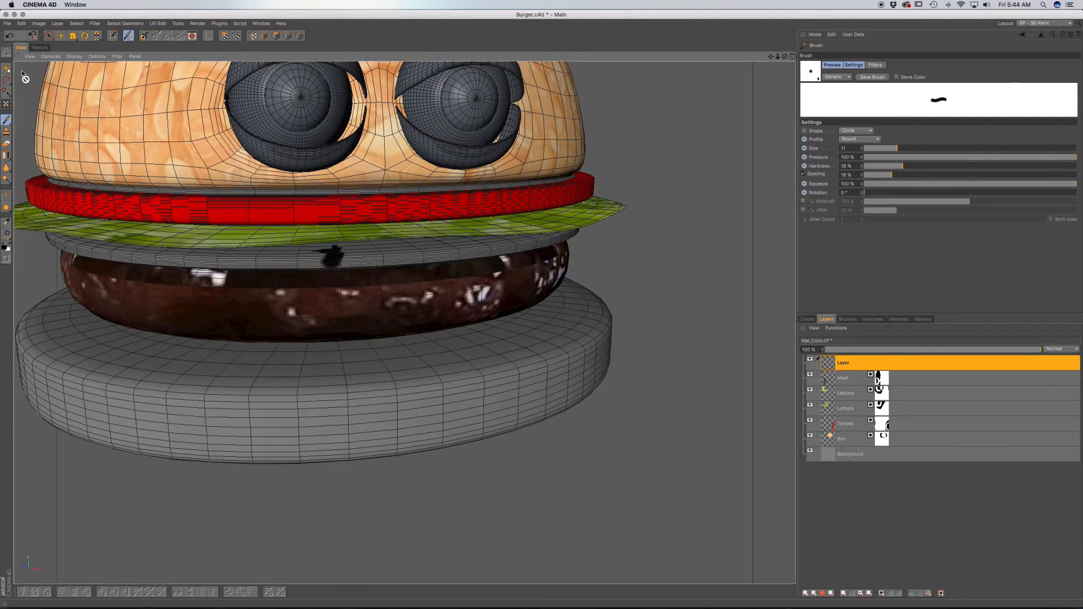
pyautogui.click(37, 48)
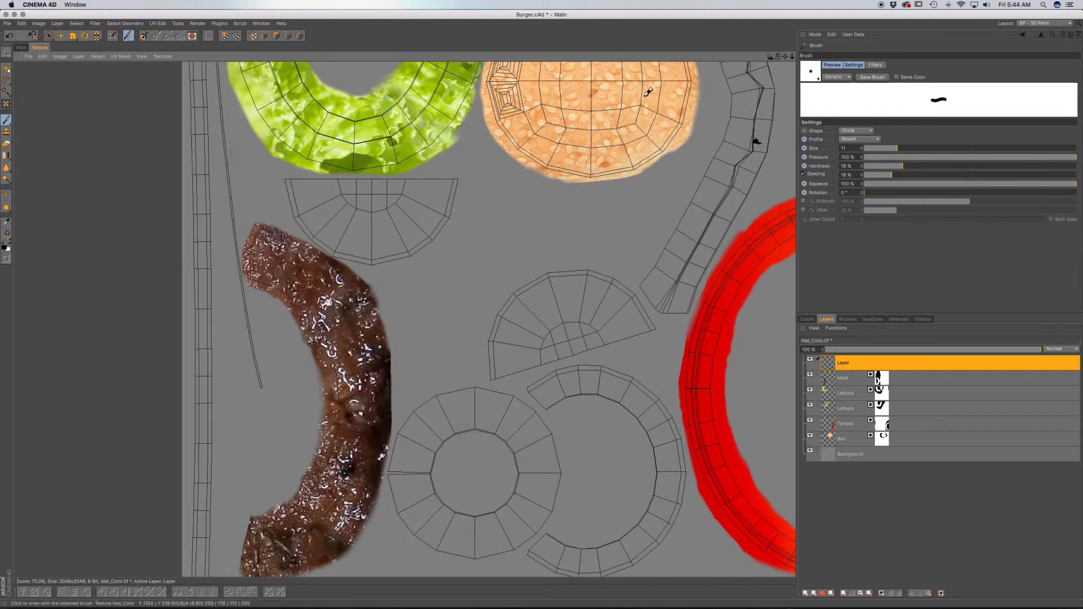
pyautogui.keyDown('alt'); pyautogui.moveTo(712, 140); pyautogui.dragTo(554, 268, button='middle'); pyautogui.keyUp('alt')
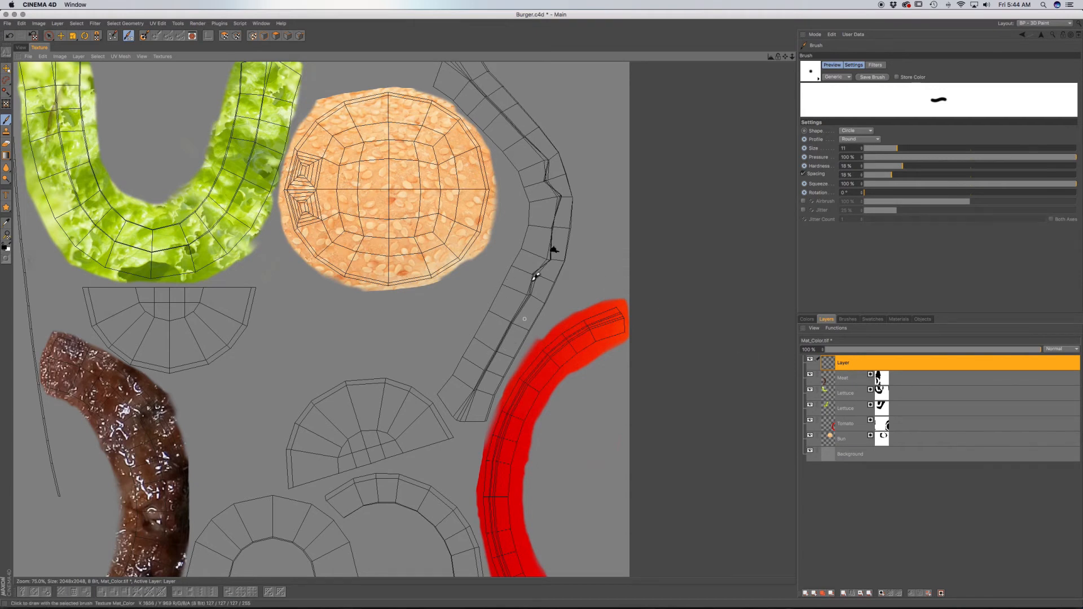
pyautogui.keyDown('alt'); pyautogui.moveTo(554, 269); pyautogui.dragTo(551, 225, button='middle'); pyautogui.keyUp('alt')
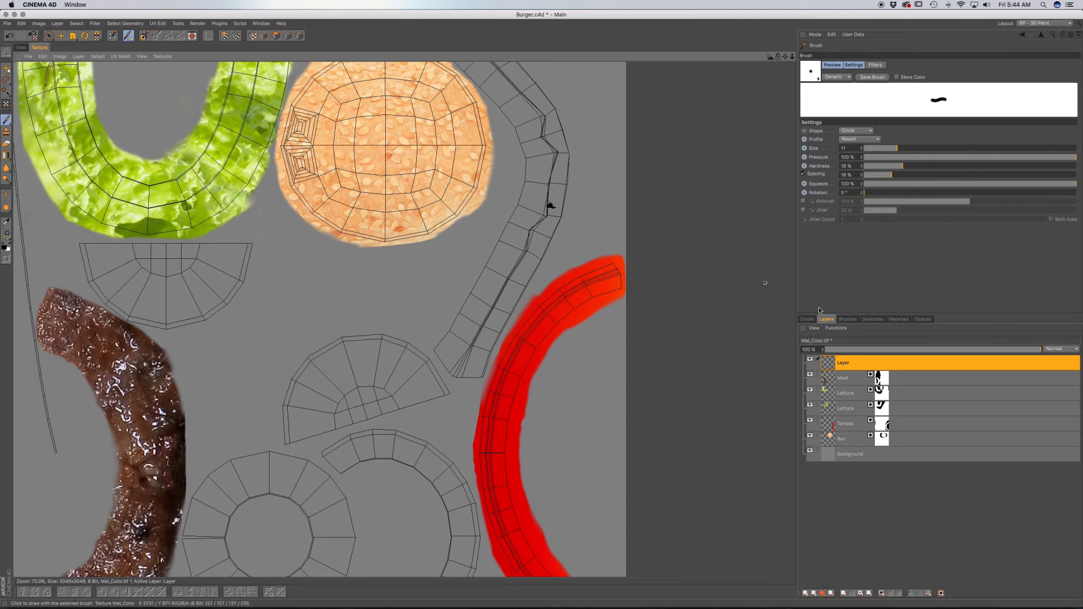
# Step: Delete the test layer and add a new layer named Cheese above the Meat layer
pyautogui.click(832, 593)
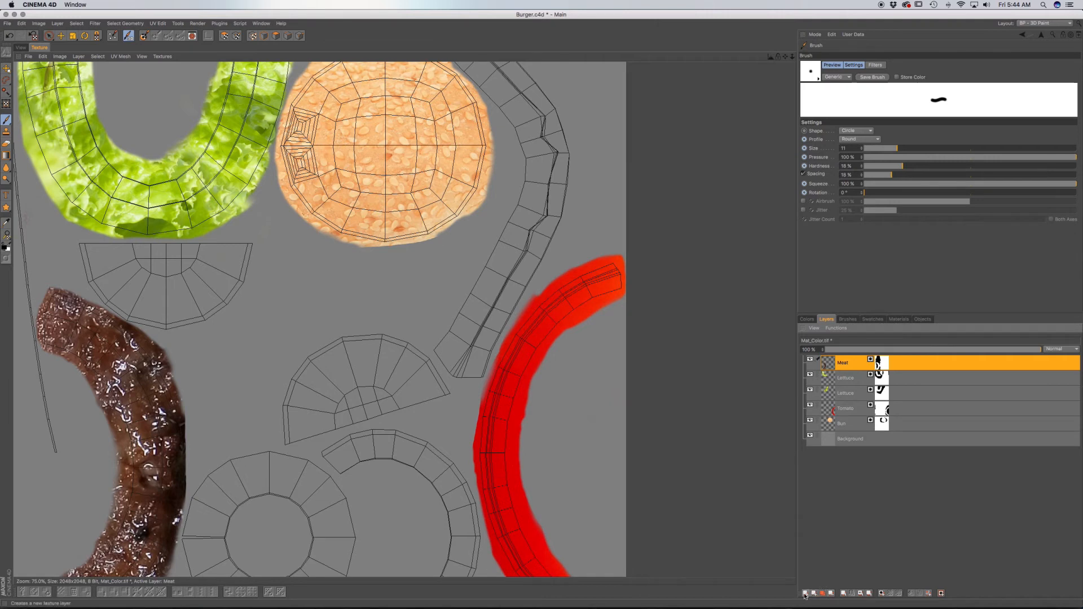
pyautogui.click(805, 594)
pyautogui.doubleClick(844, 363)
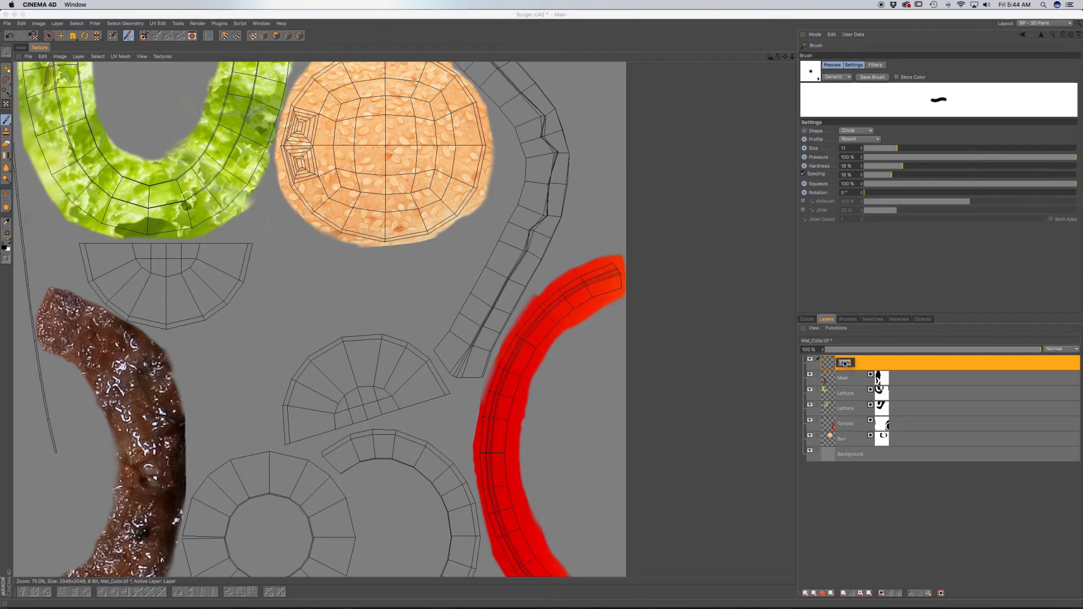
pyautogui.write('Cheese')
pyautogui.press('Return')
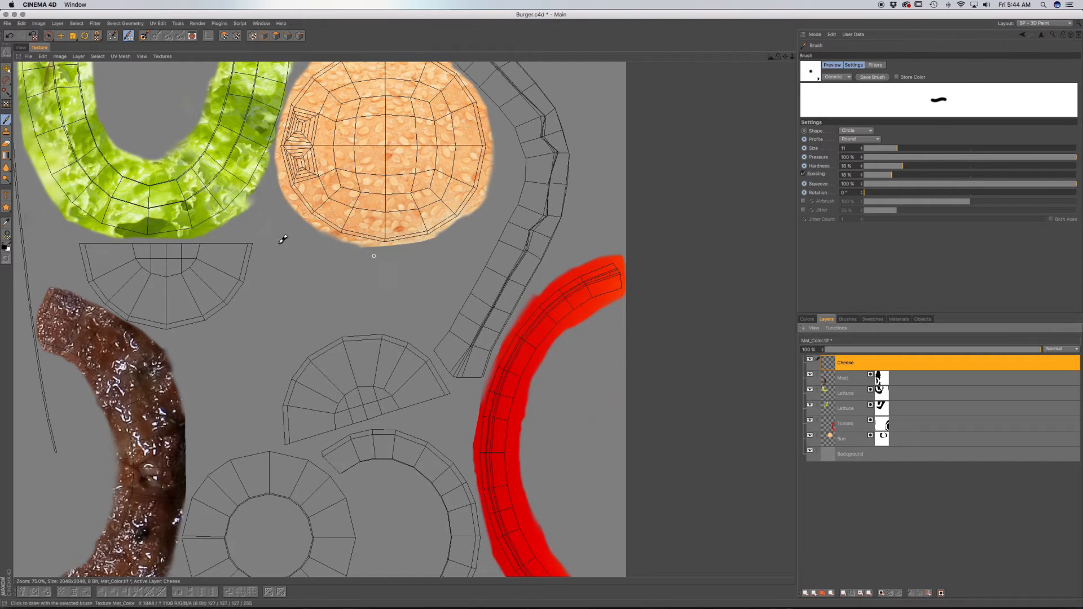
# Step: Open the Meat.jpg texture and deselect the old selection around the patty
pyautogui.click(163, 56)
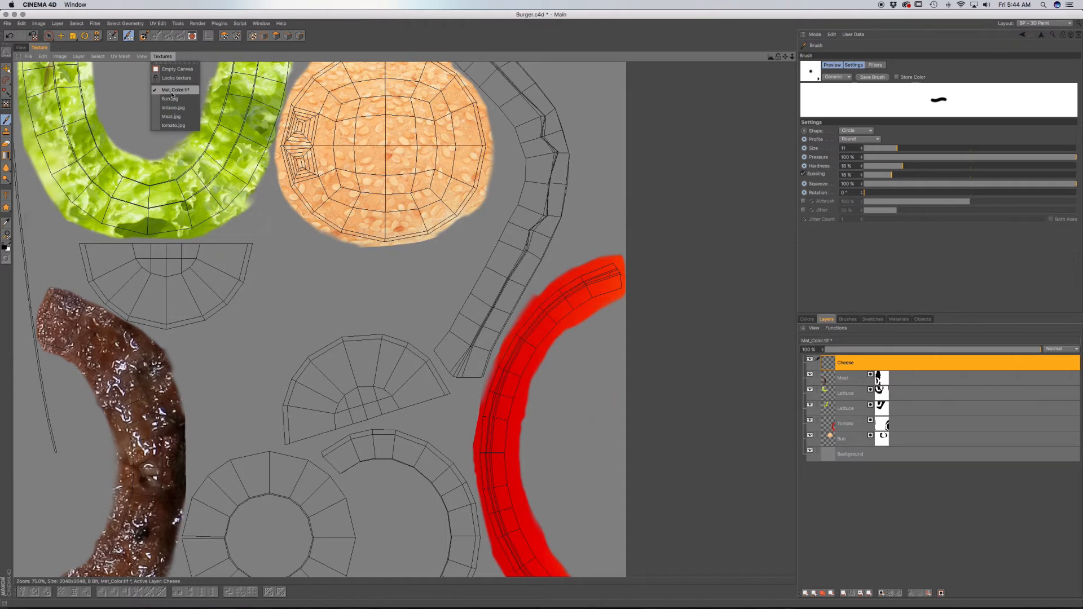
pyautogui.click(172, 117)
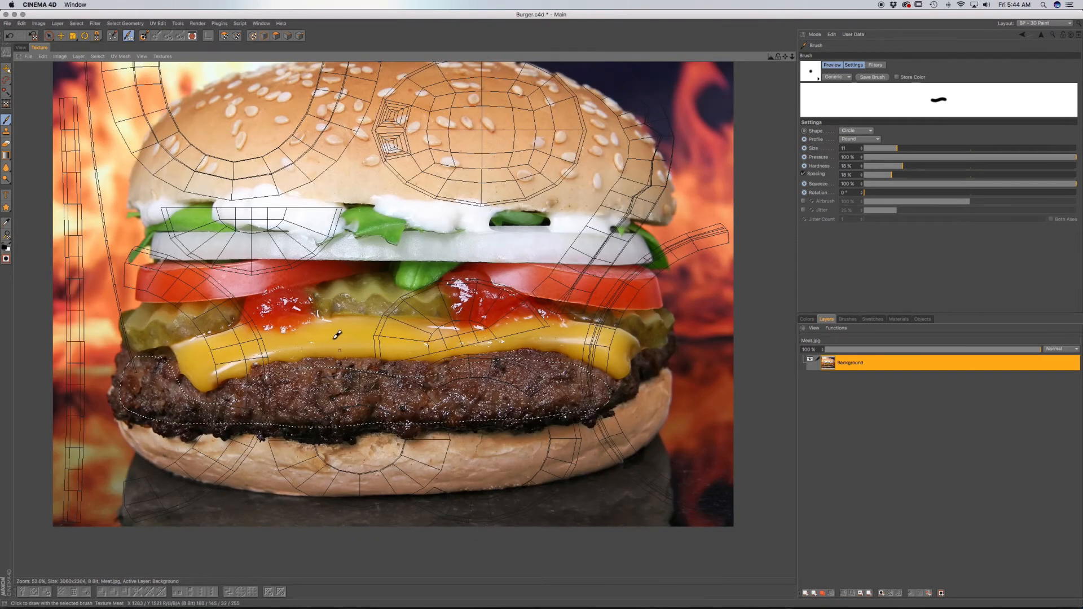
pyautogui.click(78, 24)
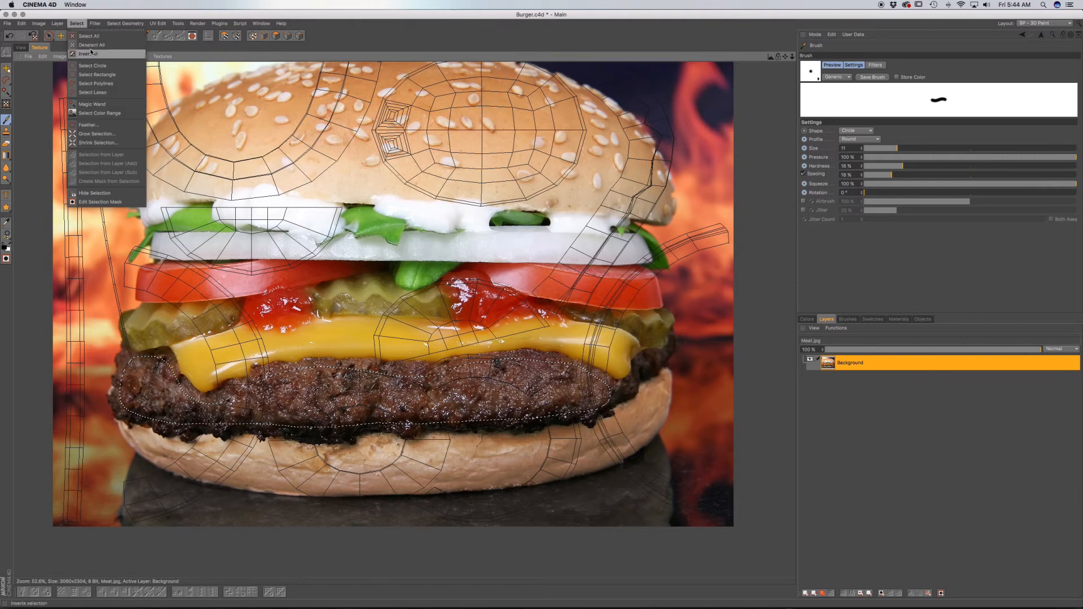
pyautogui.click(93, 46)
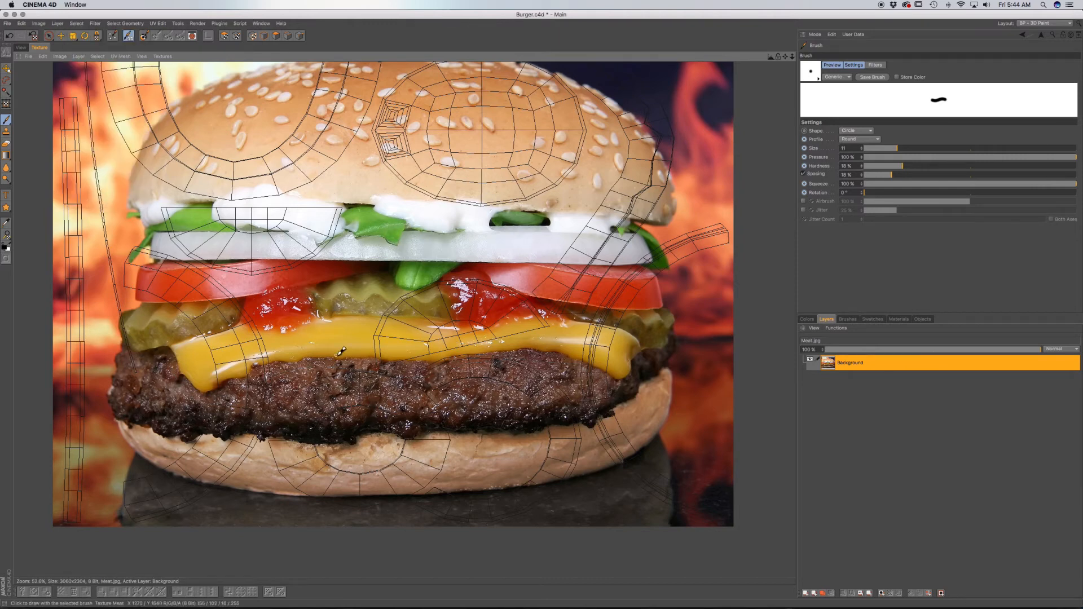
# Step: Sample the yellow of the melted cheese in the photo with the Eyedropper and check the active paint colour
pyautogui.click(7, 224)
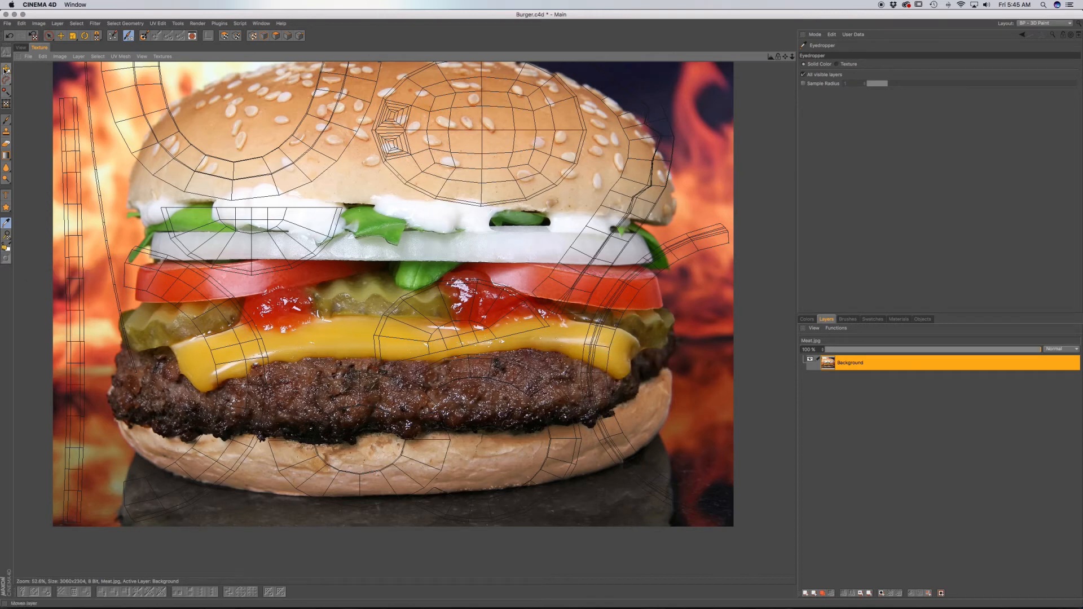
pyautogui.click(21, 48)
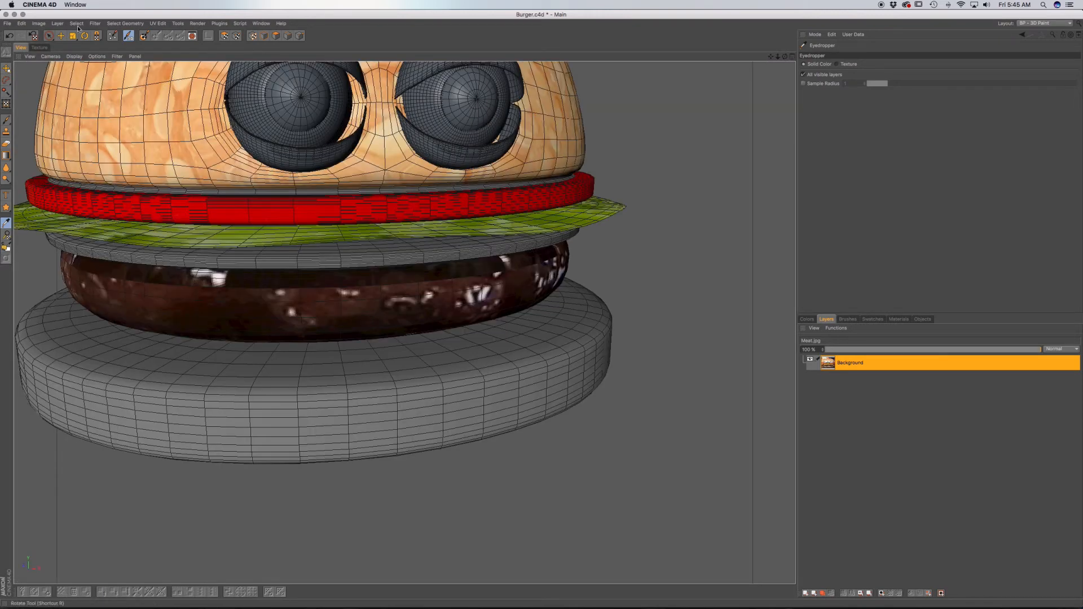
pyautogui.click(40, 47)
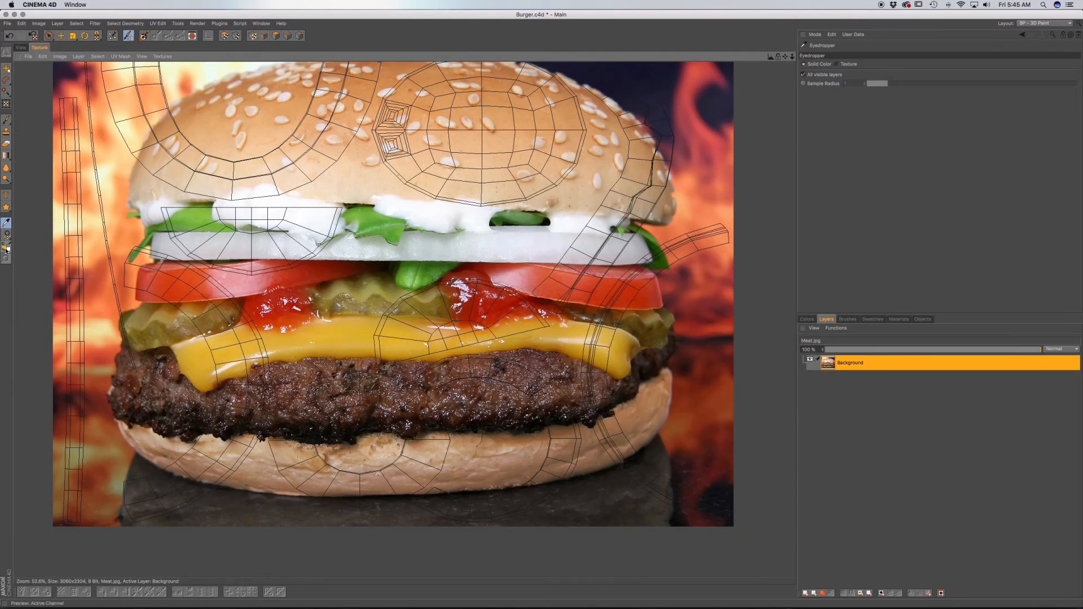
pyautogui.click(811, 321)
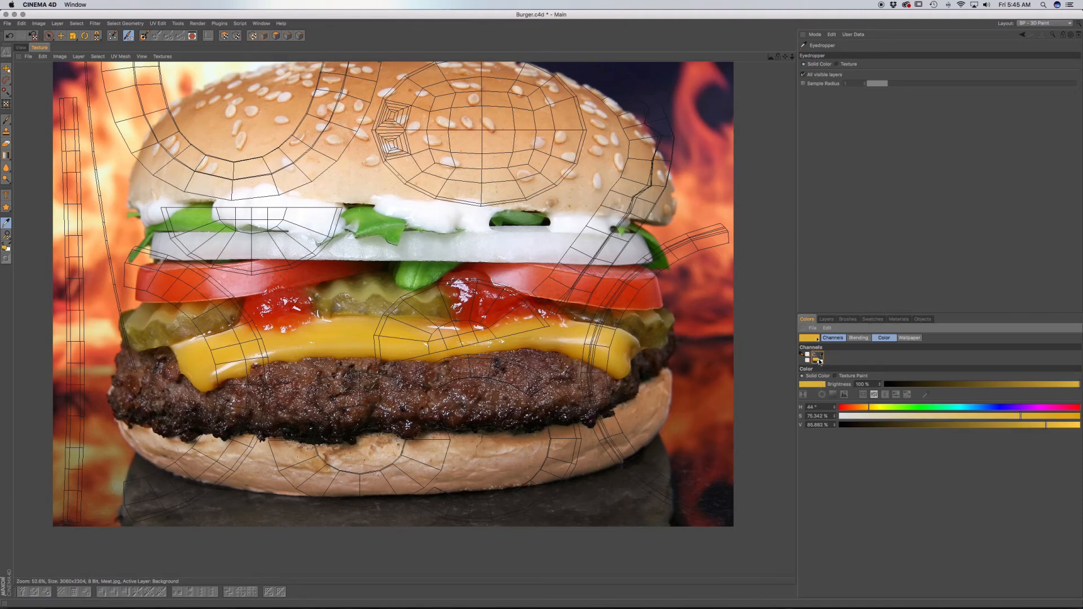
pyautogui.click(827, 319)
# Step: Return to Mat_Color.tif and draw a freehand lasso selection around the bent UV strip between the bun and tomato islands
pyautogui.click(161, 56)
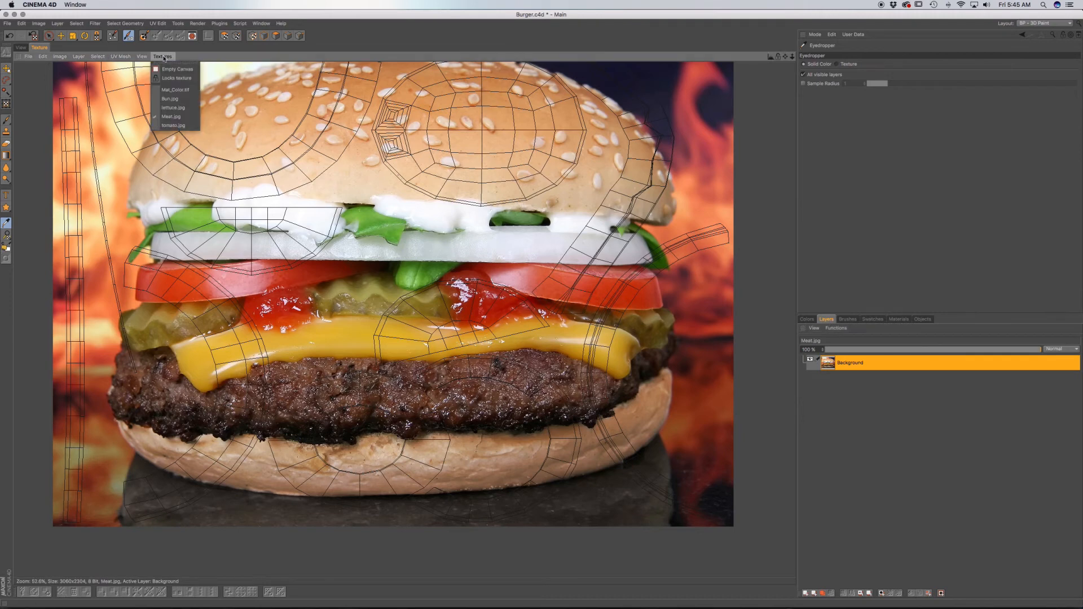
pyautogui.click(167, 85)
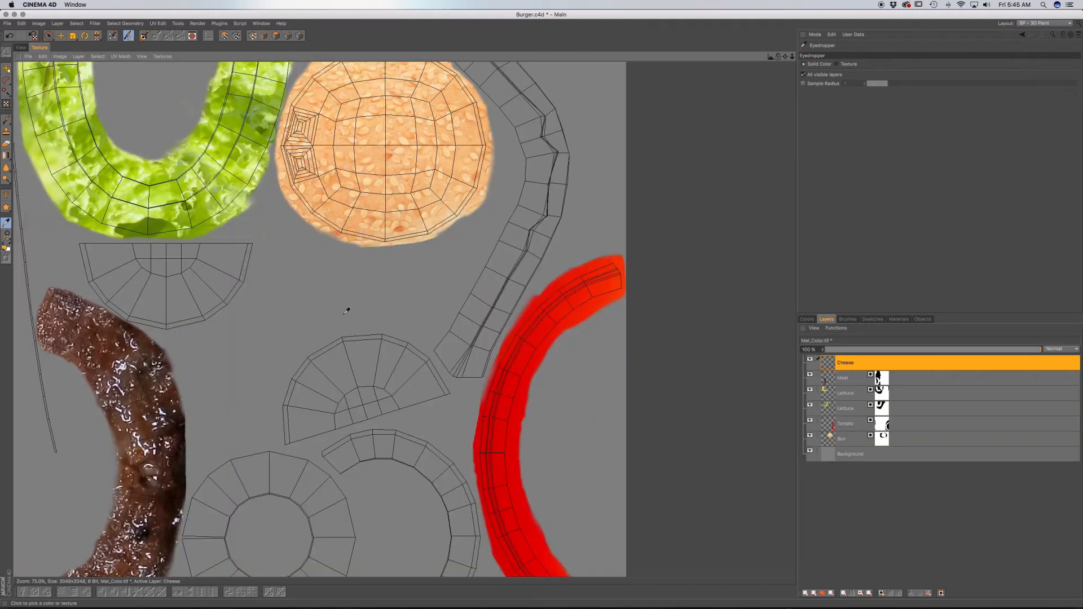
pyautogui.keyDown('alt'); pyautogui.moveTo(506, 97); pyautogui.dragTo(447, 221, button='middle'); pyautogui.keyUp('alt')
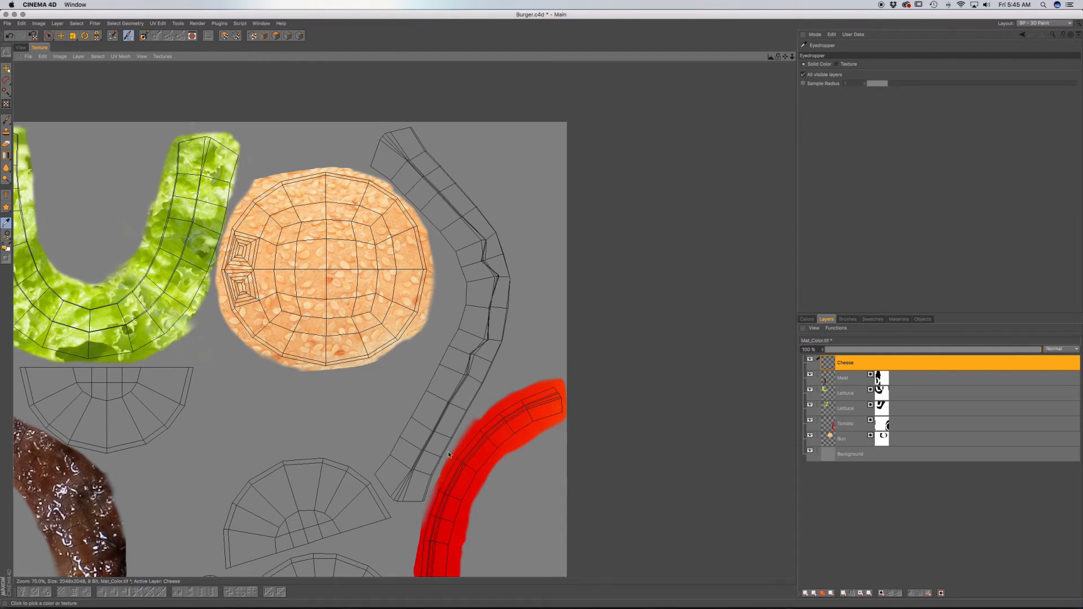
pyautogui.click(6, 120)
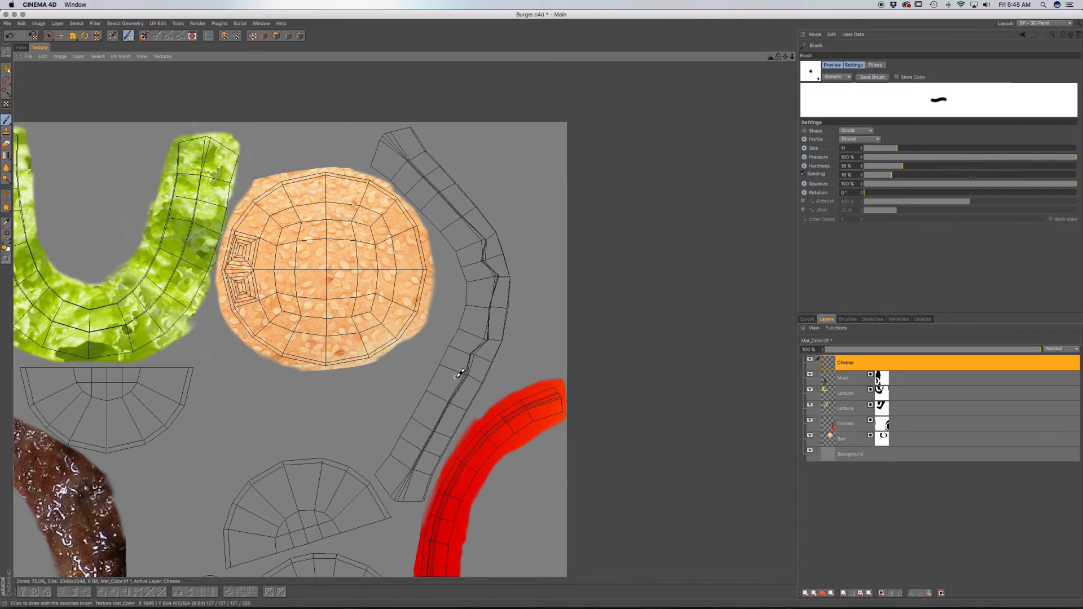
pyautogui.click(6, 80)
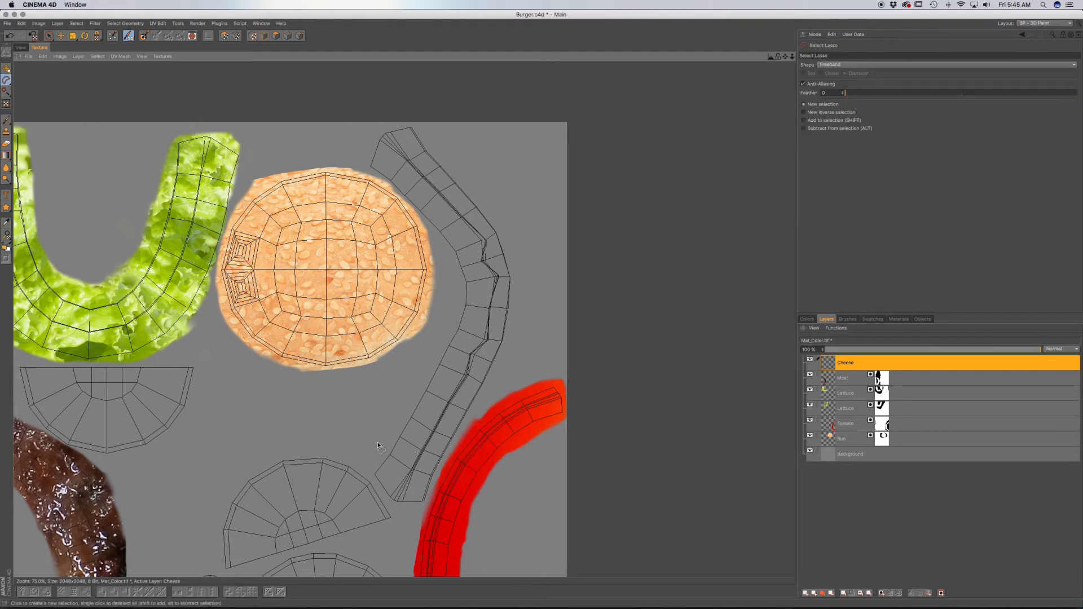
pyautogui.moveTo(381, 445); pyautogui.dragTo(372, 471)
pyautogui.moveTo(519, 309)
pyautogui.mouseDown()
pyautogui.moveTo(520, 226)
pyautogui.moveTo(457, 143)
pyautogui.mouseUp()
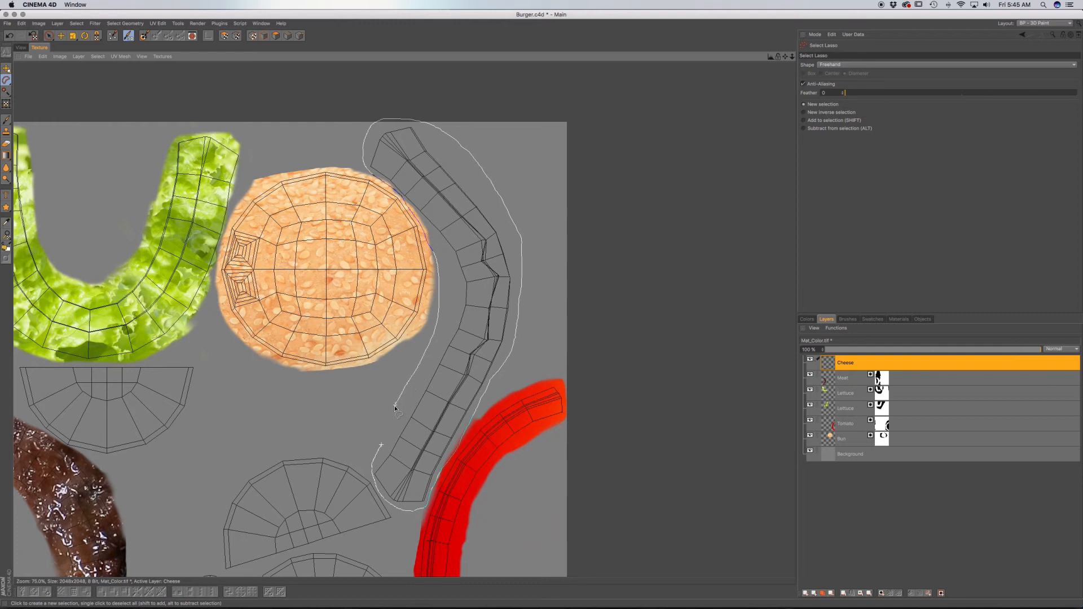
pyautogui.moveTo(382, 447); pyautogui.dragTo(399, 441)
# Step: Fill the lassoed area on the Cheese layer with the sampled yellow and deselect everything
pyautogui.click(7, 156)
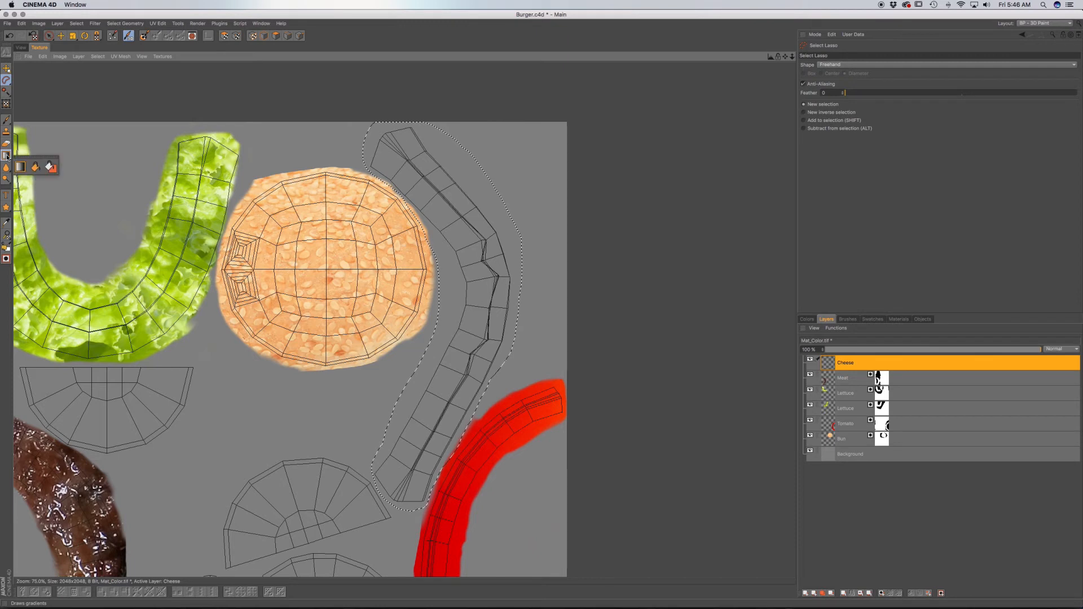
pyautogui.click(50, 168)
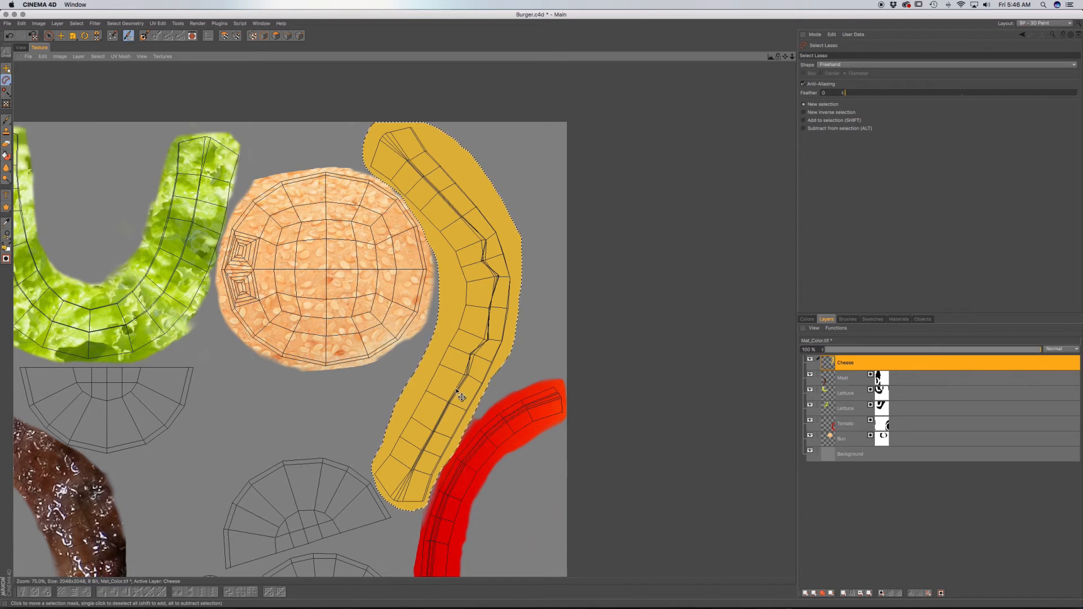
pyautogui.click(97, 61)
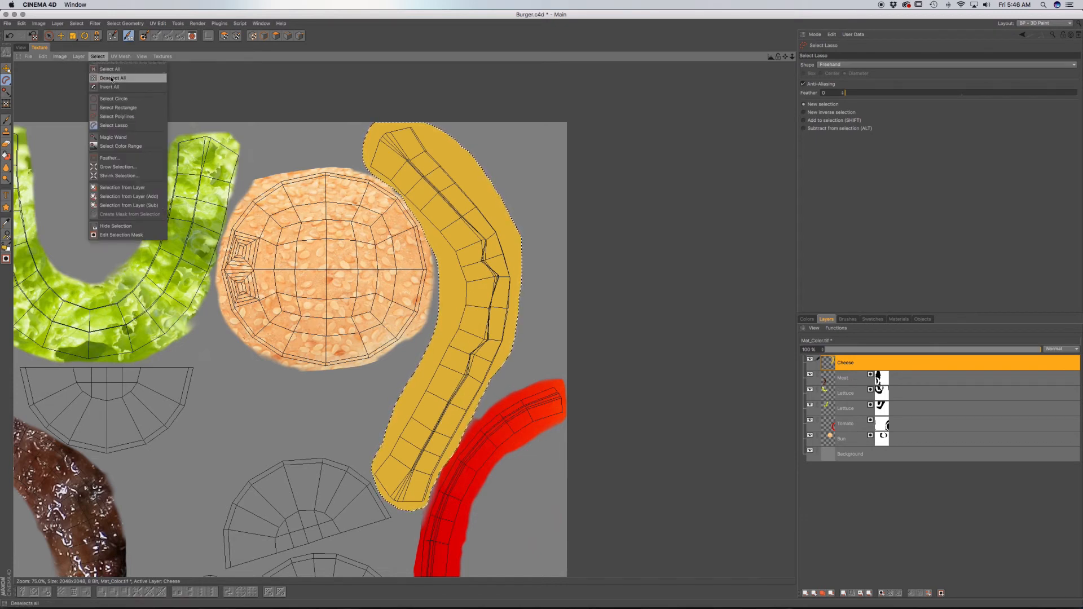
pyautogui.click(113, 76)
# Step: Inspect the yellow cheese slice on the 3D burger model
pyautogui.click(21, 49)
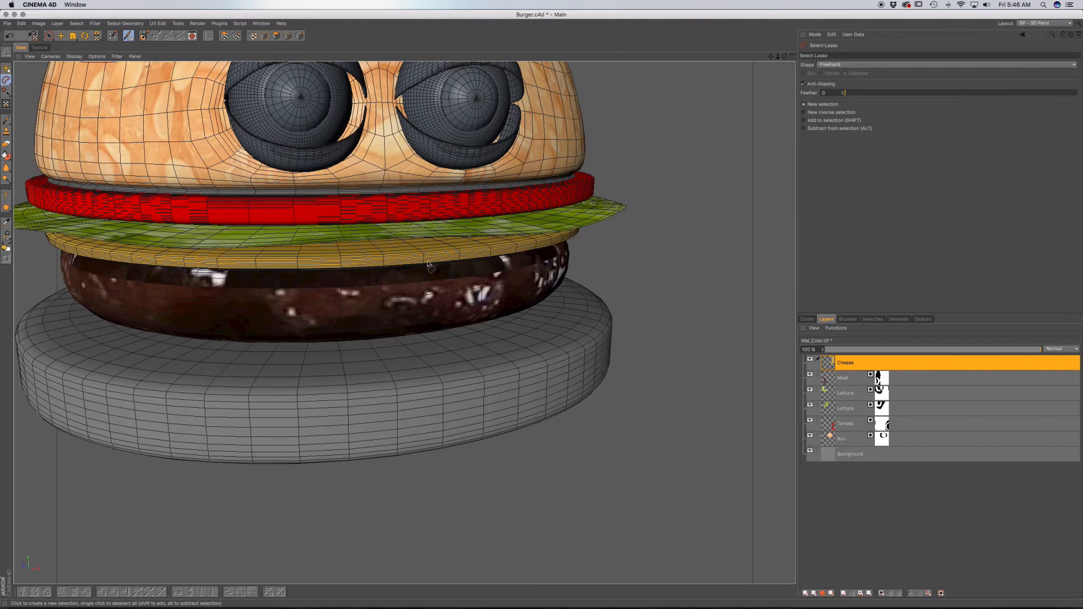
pyautogui.moveTo(426, 258)
pyautogui.keyDown('alt'); pyautogui.mouseDown()
pyautogui.moveTo(349, 229)
pyautogui.moveTo(375, 243)
pyautogui.moveTo(391, 231)
pyautogui.moveTo(339, 229)
pyautogui.moveTo(304, 243)
pyautogui.moveTo(423, 258)
pyautogui.moveTo(411, 299)
pyautogui.mouseUp(); pyautogui.keyUp('alt')
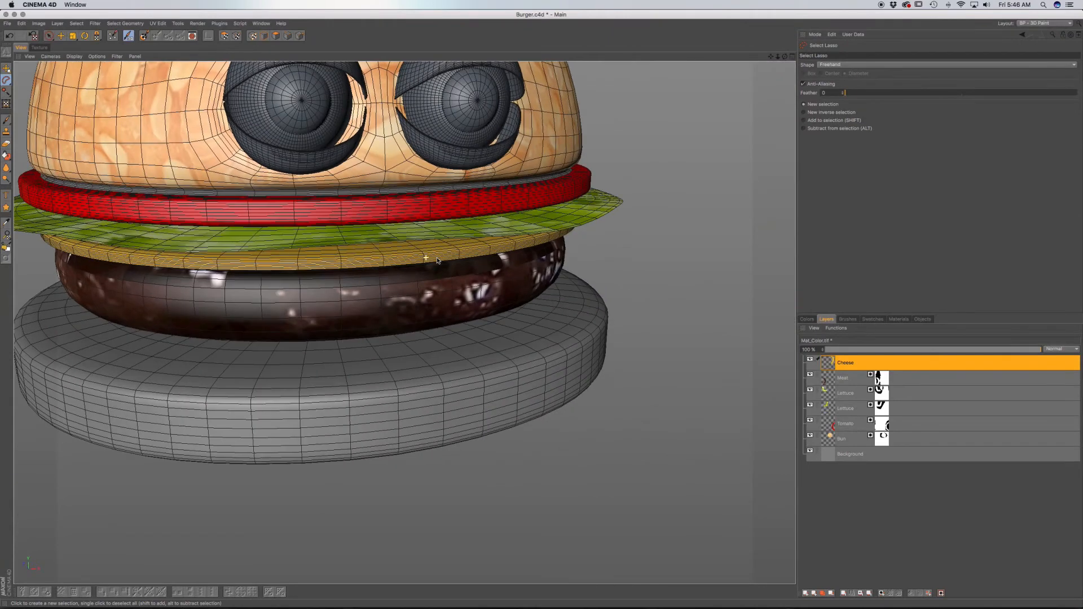
pyautogui.scroll(-2, 410, 299)
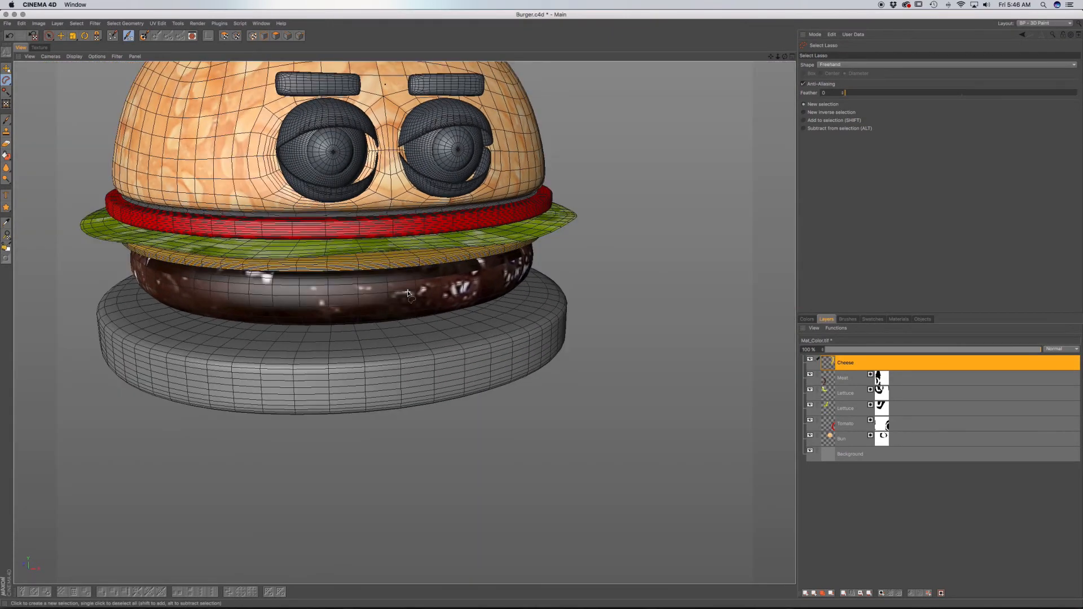
# Step: Inspect the untextured bottom bun beneath the patty on the 3D burger model
pyautogui.keyDown('alt'); pyautogui.moveTo(408, 296); pyautogui.dragTo(455, 334, button='middle'); pyautogui.keyUp('alt')
pyautogui.keyDown('alt'); pyautogui.moveTo(455, 334); pyautogui.dragTo(410, 355); pyautogui.keyUp('alt')
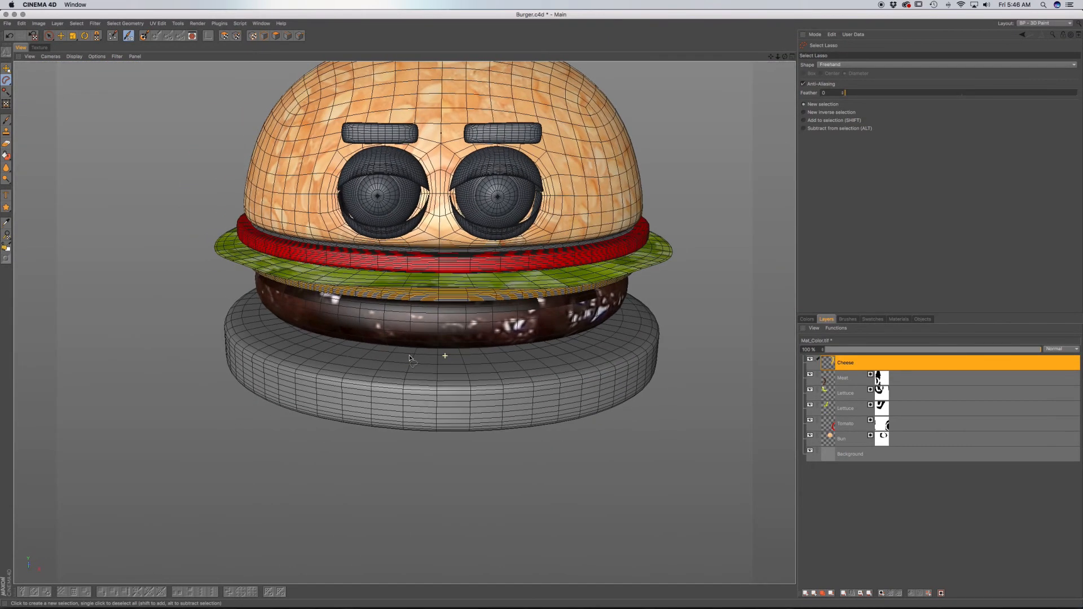
pyautogui.keyDown('alt'); pyautogui.moveTo(426, 309); pyautogui.dragTo(383, 359, button='middle'); pyautogui.keyUp('alt')
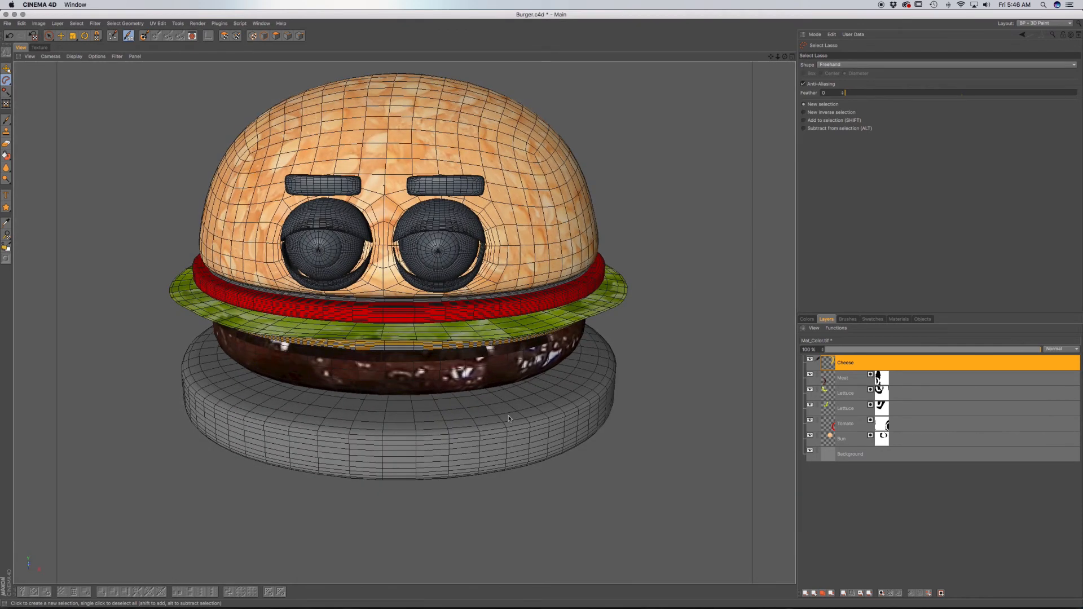
pyautogui.scroll(2, 508, 418)
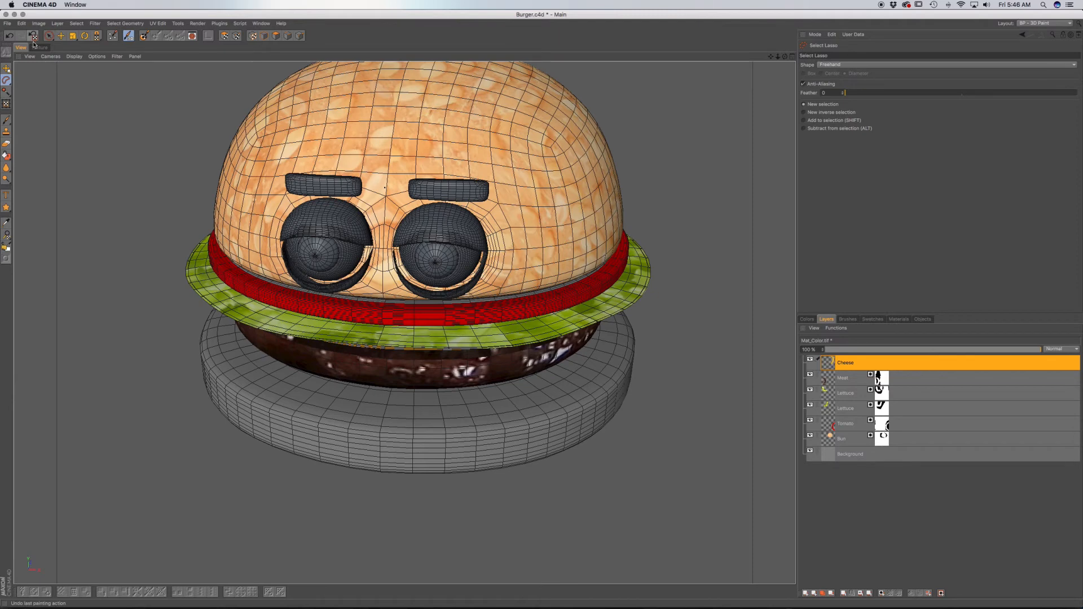
# Step: Return to the Mat_Color.tif texture and examine the UV islands that are still unpainted
pyautogui.click(39, 47)
pyautogui.scroll(-3, 361, 341)
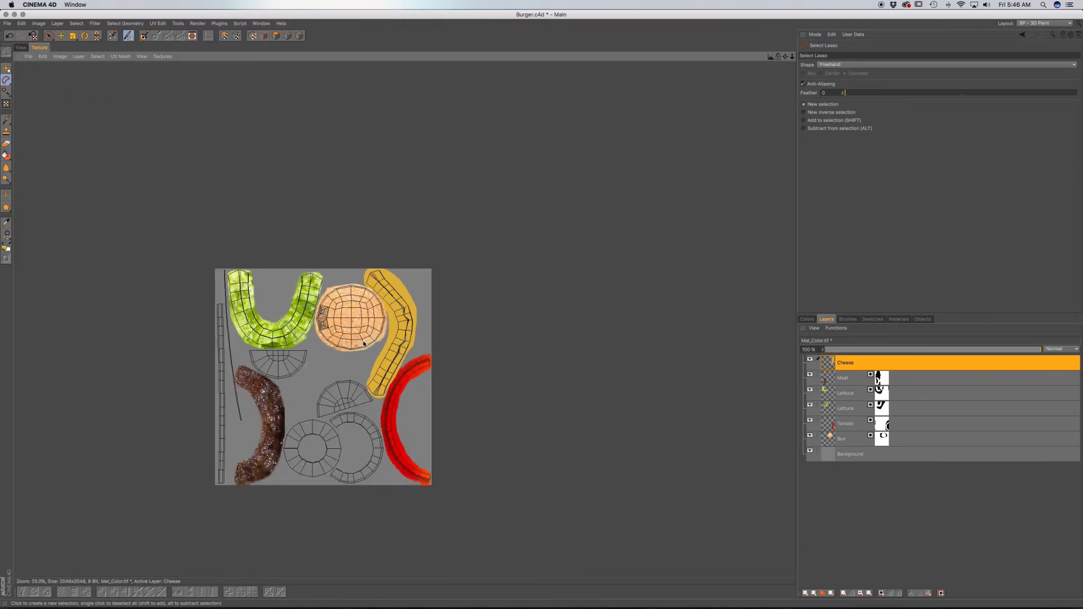
pyautogui.keyDown('alt'); pyautogui.moveTo(342, 446); pyautogui.dragTo(380, 376, button='middle'); pyautogui.keyUp('alt')
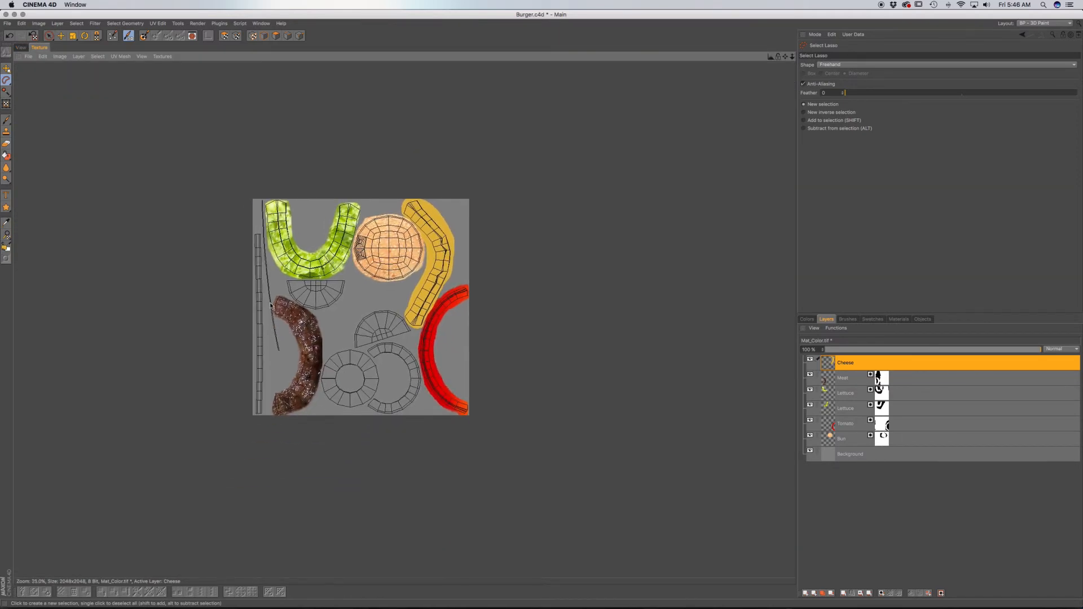
pyautogui.scroll(3, 271, 305)
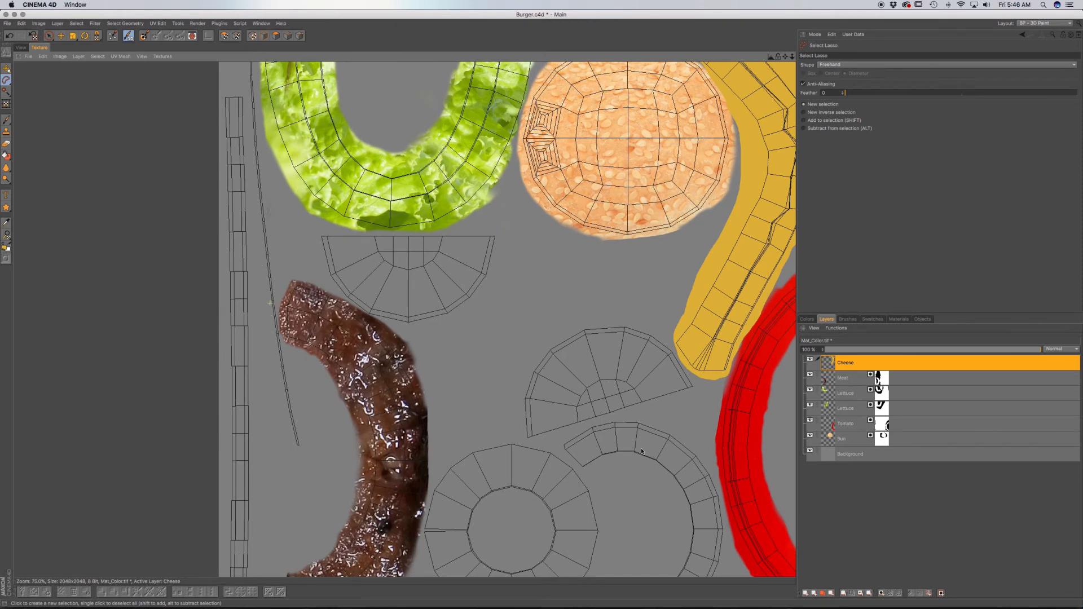
pyautogui.keyDown('alt'); pyautogui.moveTo(537, 545); pyautogui.dragTo(418, 415, button='middle'); pyautogui.keyUp('alt')
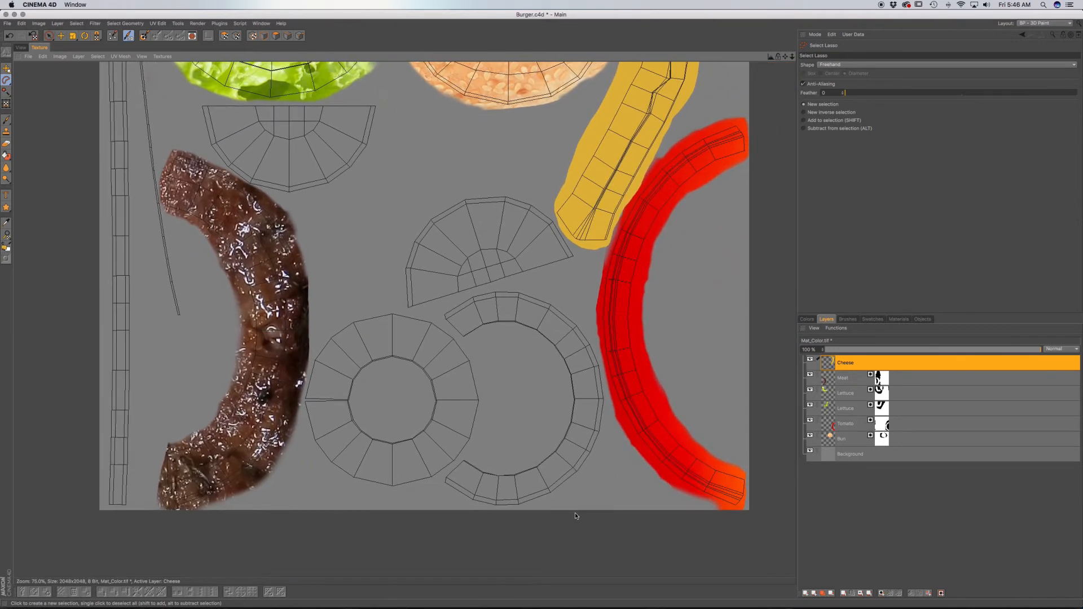
pyautogui.scroll(1, 575, 514)
pyautogui.scroll(-2, 481, 413)
pyautogui.keyDown('alt'); pyautogui.moveTo(370, 306); pyautogui.dragTo(508, 467, button='middle'); pyautogui.keyUp('alt')
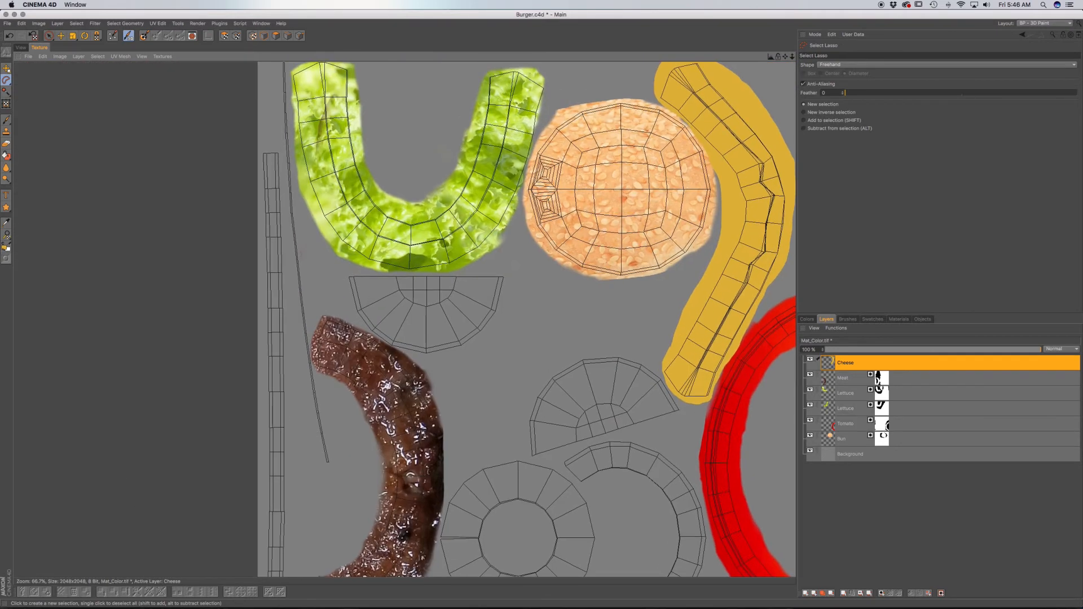
pyautogui.keyDown('alt'); pyautogui.moveTo(425, 373); pyautogui.dragTo(358, 335, button='middle'); pyautogui.keyUp('alt')
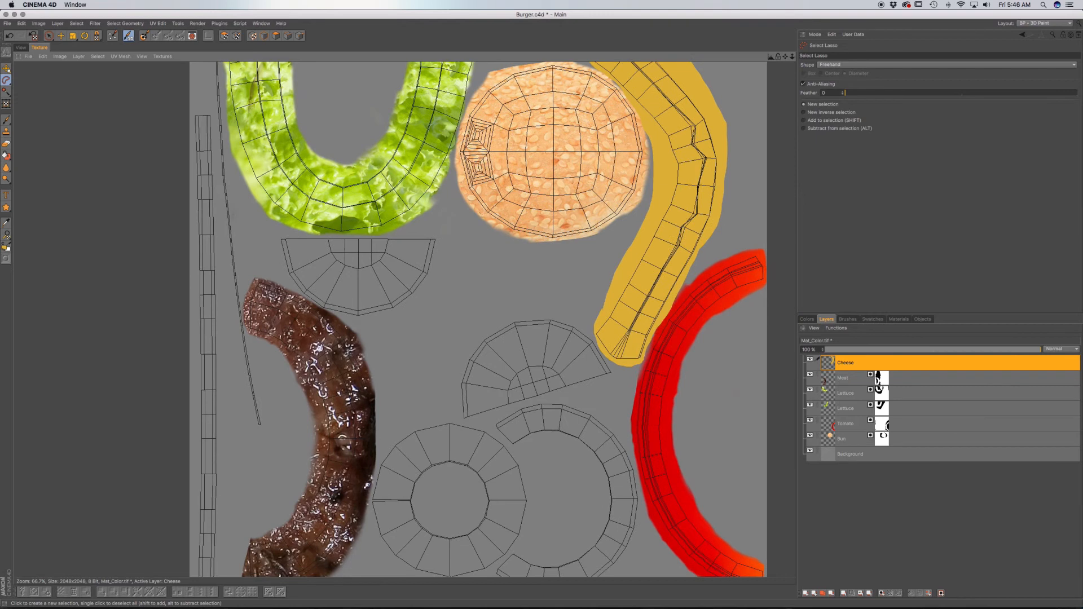
# Step: Sample a light orange from the painted bun texture with the Eyedropper
pyautogui.click(6, 223)
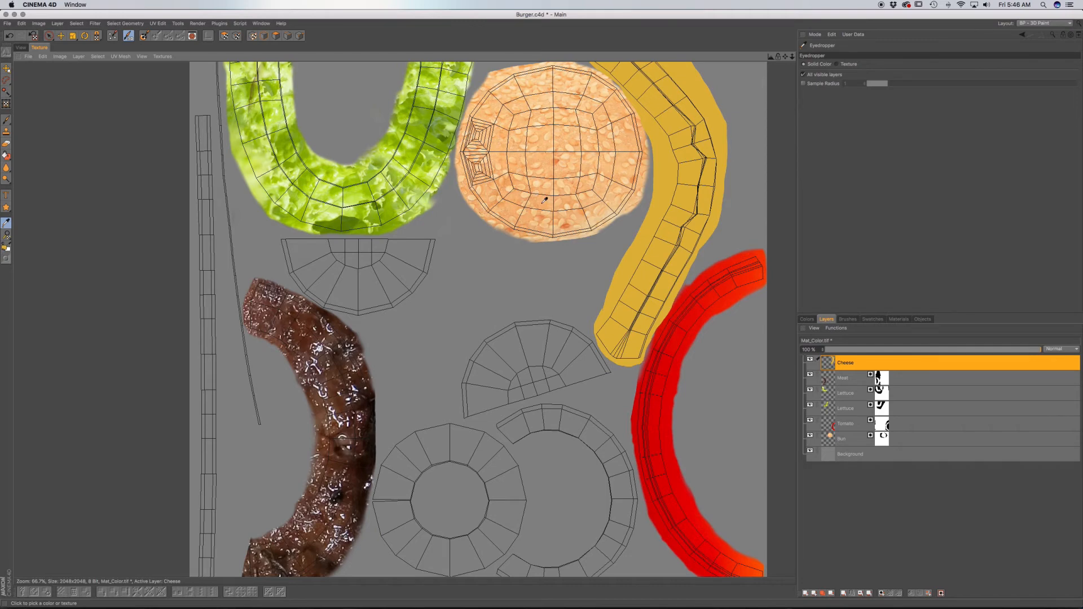
pyautogui.scroll(5, 551, 206)
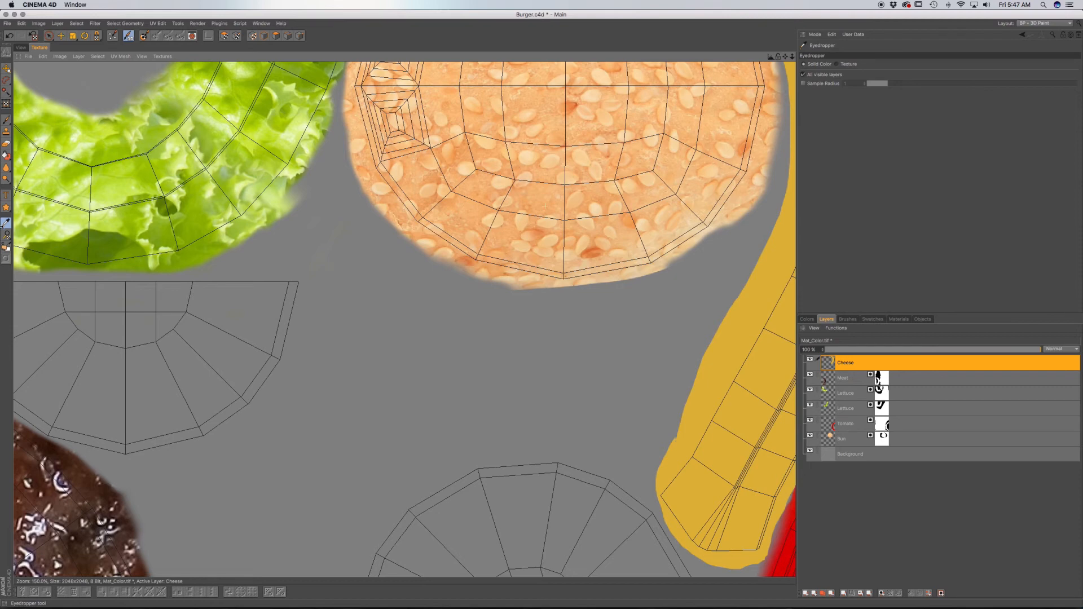
pyautogui.click(7, 223)
# Step: Draw one freehand lasso selection around the ring, the arc and the half-disc UV islands between the meat and tomato
pyautogui.scroll(-10, 427, 395)
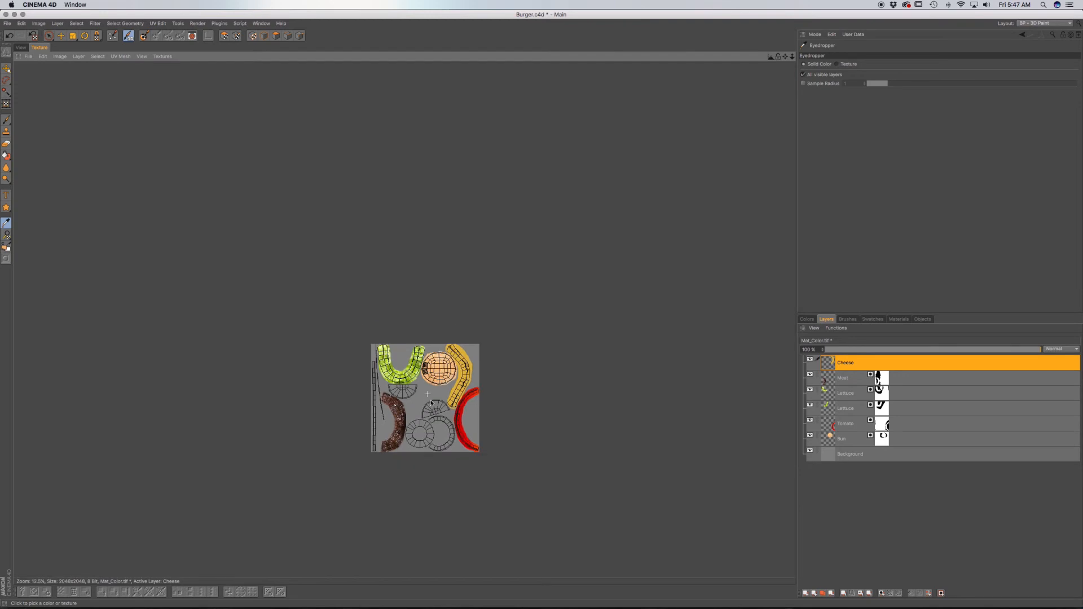
pyautogui.scroll(5, 431, 402)
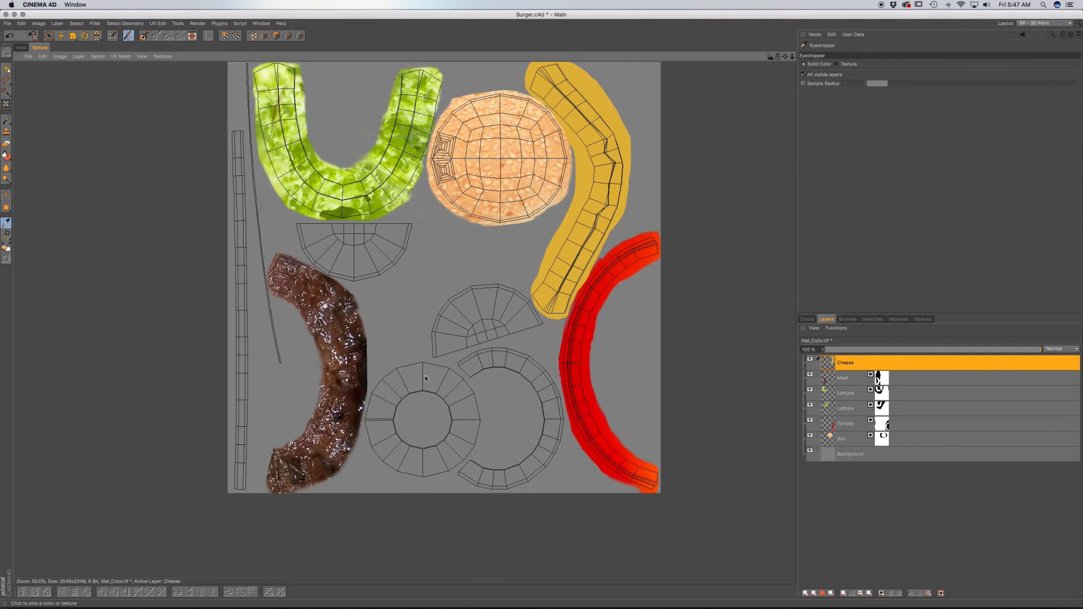
pyautogui.click(6, 81)
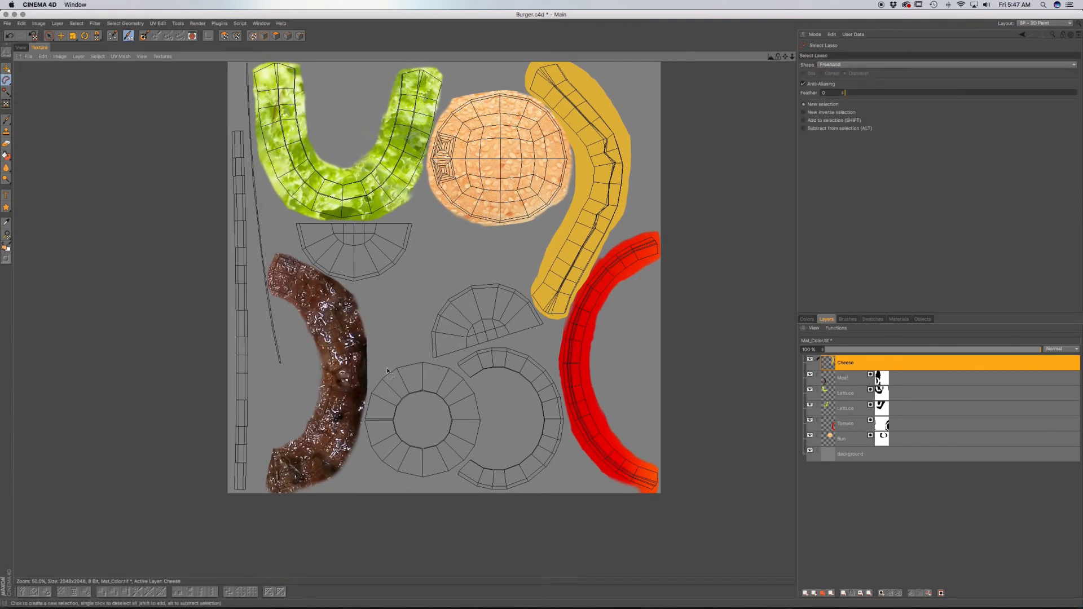
pyautogui.moveTo(383, 366); pyautogui.dragTo(366, 434)
pyautogui.moveTo(388, 482)
pyautogui.mouseDown()
pyautogui.moveTo(471, 502)
pyautogui.moveTo(557, 482)
pyautogui.mouseUp()
pyautogui.moveTo(387, 365); pyautogui.dragTo(384, 366)
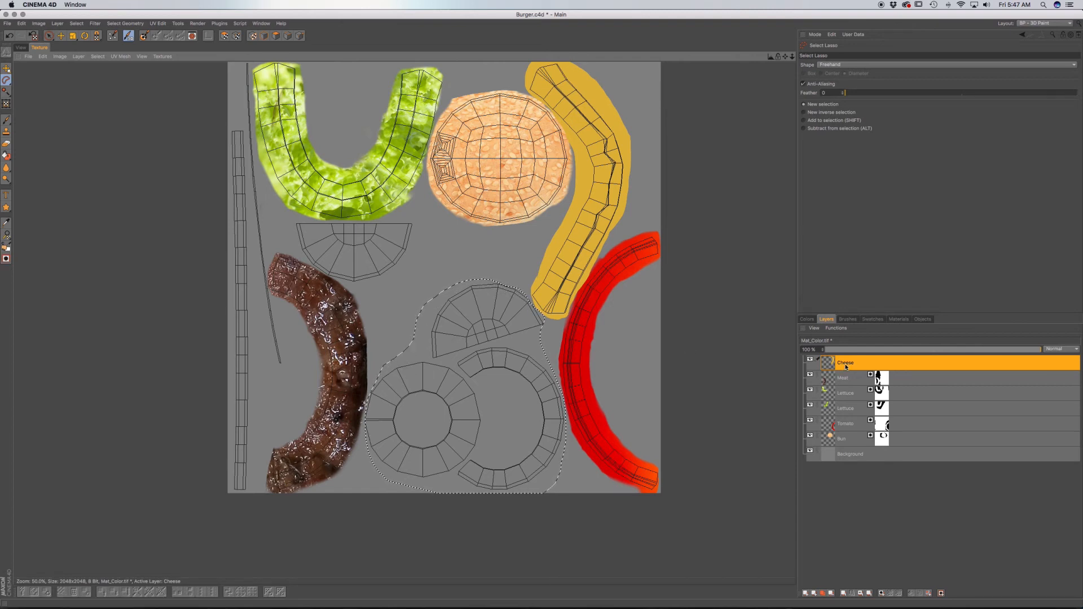
# Step: Add a layer named Bottom Bun and fill the lassoed area on it with the sampled bun colour
pyautogui.click(805, 593)
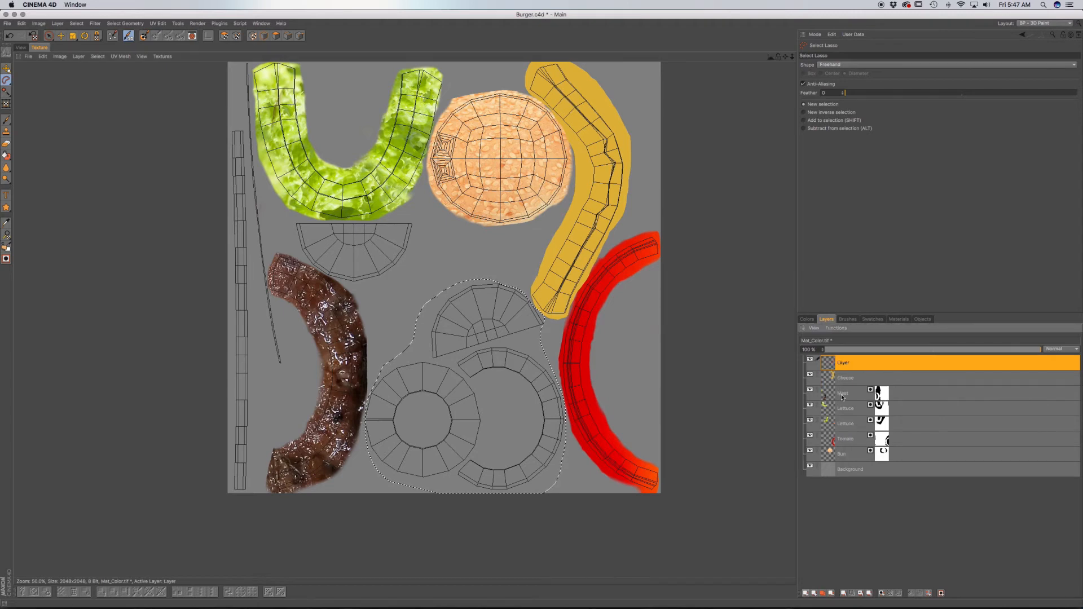
pyautogui.doubleClick(844, 363)
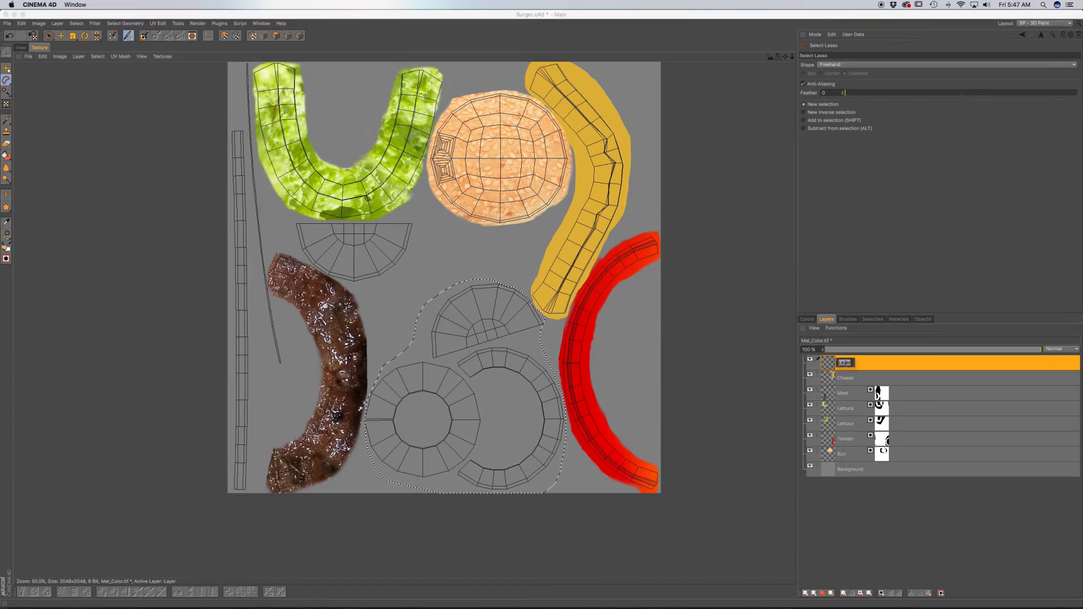
pyautogui.write('Bottom')
pyautogui.write(' Bun')
pyautogui.press('Return')
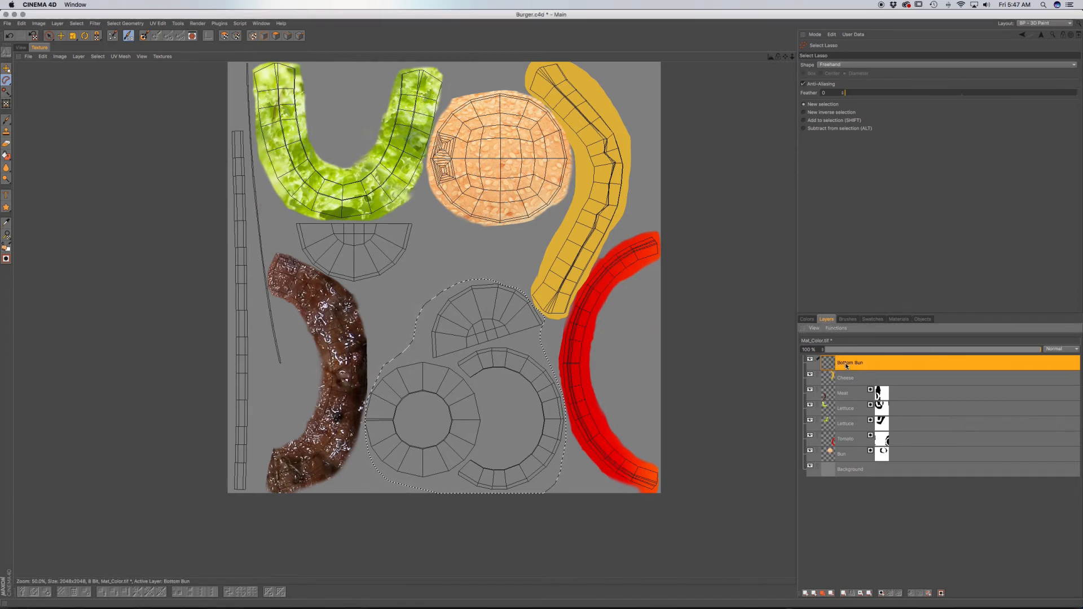
pyautogui.click(7, 157)
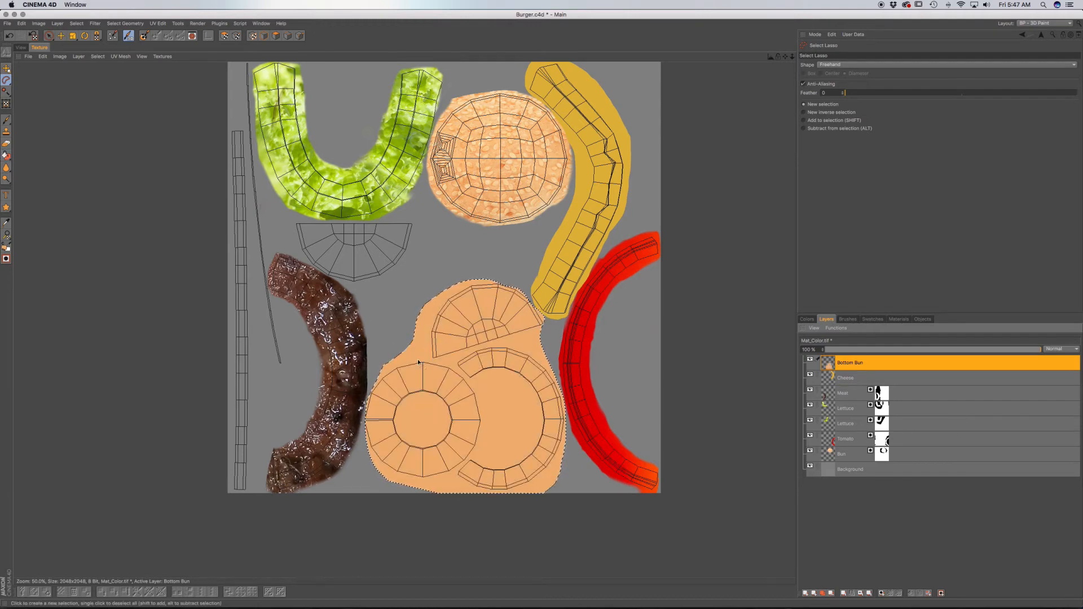
# Step: Lasso the two UV edges left uncovered beside the meat and the cheese, and fill each with the bun colour
pyautogui.scroll(5, 370, 418)
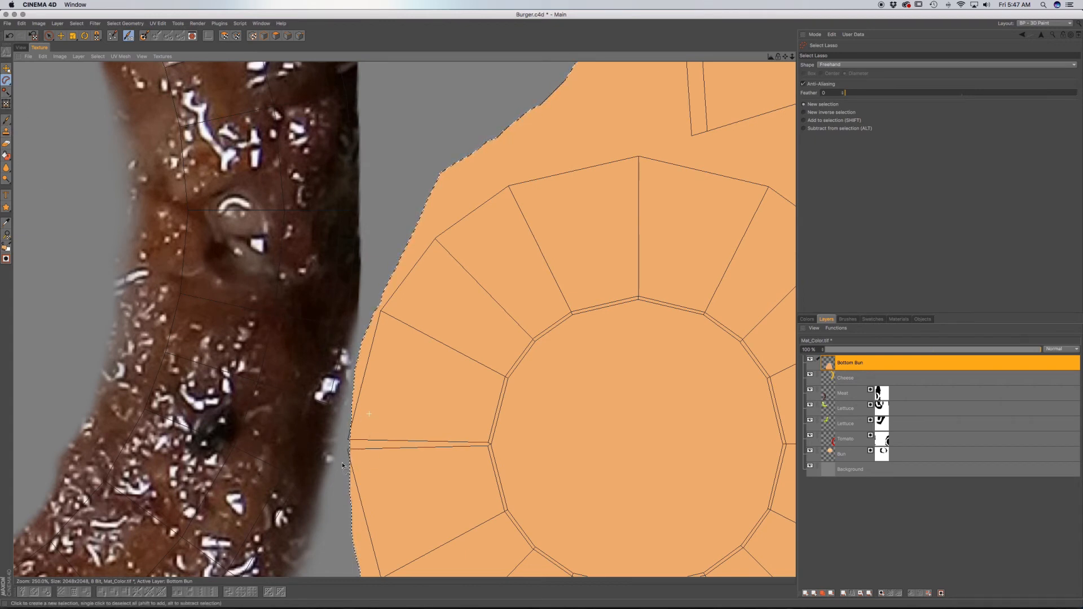
pyautogui.moveTo(340, 466); pyautogui.dragTo(354, 429)
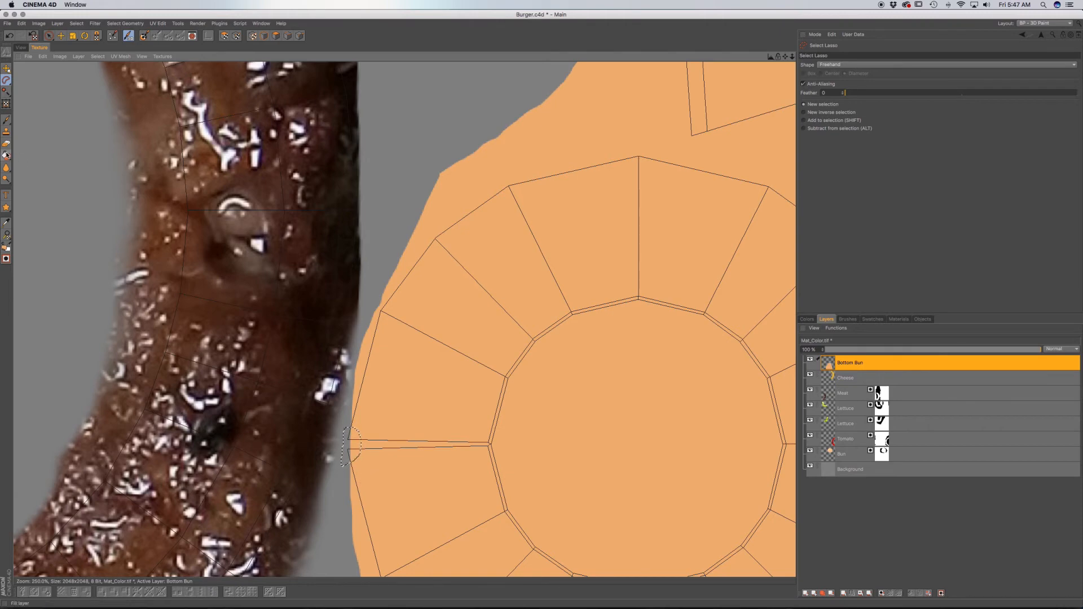
pyautogui.scroll(-5, 414, 368)
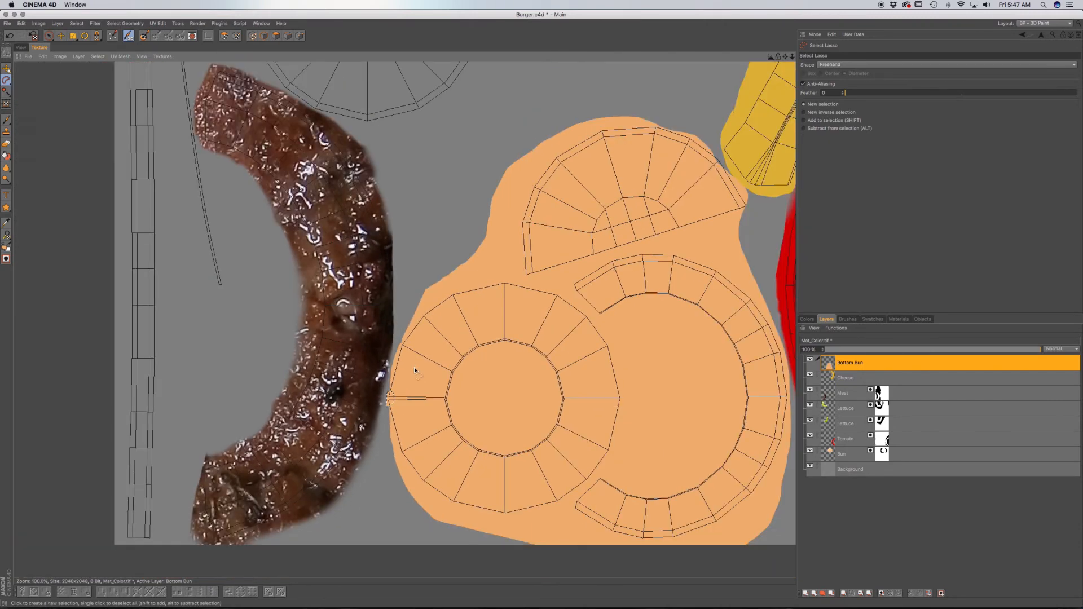
pyautogui.scroll(5, 718, 162)
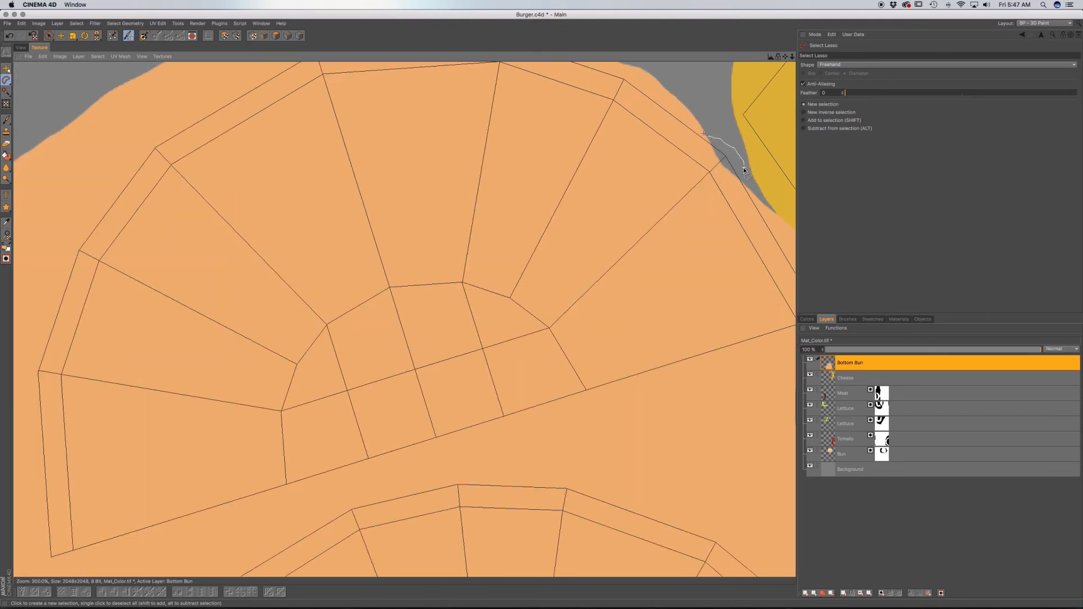
pyautogui.moveTo(702, 136); pyautogui.dragTo(702, 135)
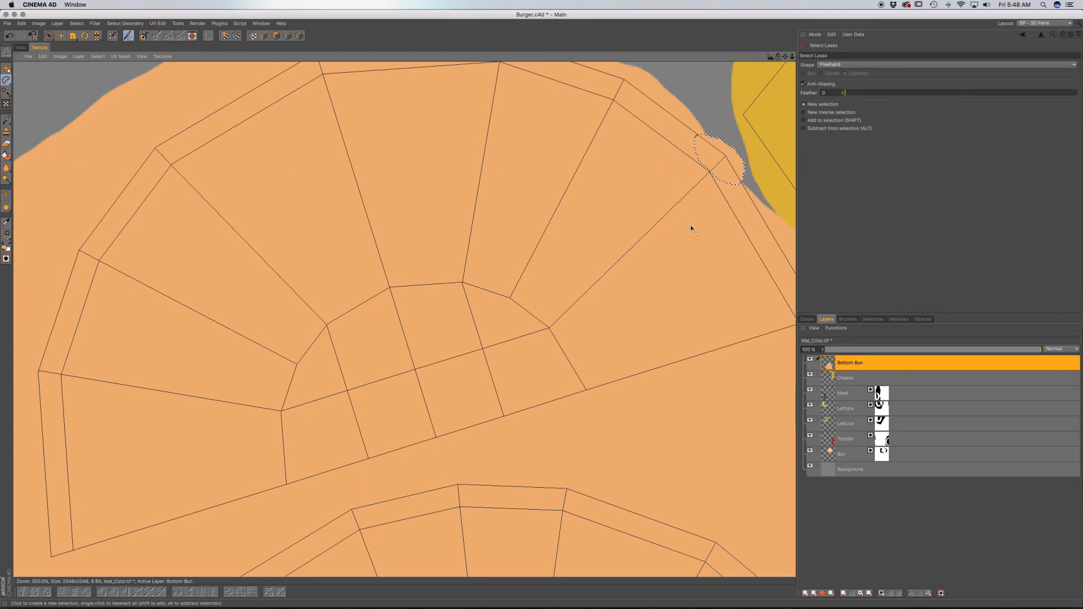
pyautogui.scroll(-3, 691, 228)
# Step: Check the edges of the bun-coloured fill for UV polygons that are still uncovered
pyautogui.keyDown('alt'); pyautogui.moveTo(703, 343); pyautogui.dragTo(493, 203, button='middle'); pyautogui.keyUp('alt')
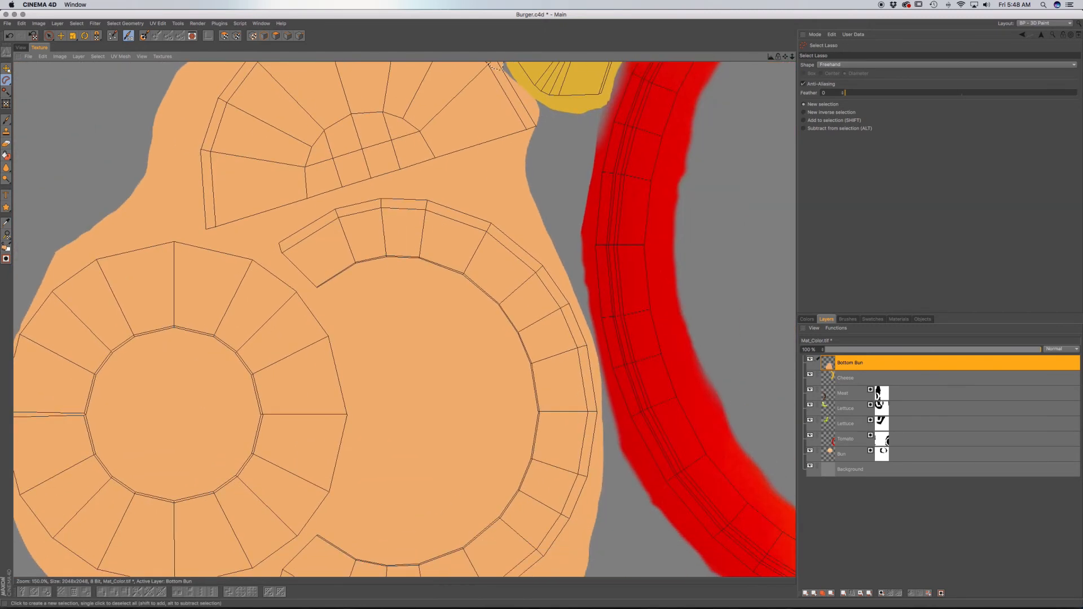
pyautogui.keyDown('alt'); pyautogui.moveTo(569, 502); pyautogui.dragTo(597, 386, button='middle'); pyautogui.keyUp('alt')
pyautogui.keyDown('alt'); pyautogui.moveTo(476, 567); pyautogui.dragTo(528, 544, button='middle'); pyautogui.keyUp('alt')
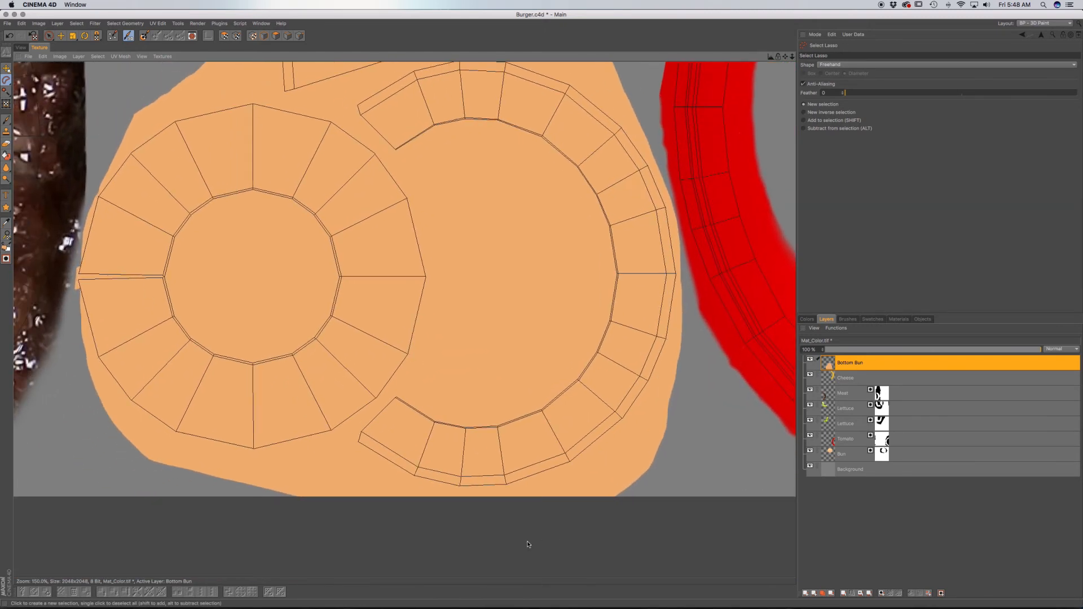
pyautogui.keyDown('alt'); pyautogui.moveTo(417, 463); pyautogui.dragTo(412, 498, button='middle'); pyautogui.keyUp('alt')
pyautogui.keyDown('alt'); pyautogui.moveTo(443, 345); pyautogui.dragTo(403, 435, button='middle'); pyautogui.keyUp('alt')
pyautogui.keyDown('alt'); pyautogui.moveTo(462, 280); pyautogui.dragTo(488, 336, button='middle'); pyautogui.keyUp('alt')
pyautogui.keyDown('alt'); pyautogui.moveTo(468, 188); pyautogui.dragTo(507, 210, button='middle'); pyautogui.keyUp('alt')
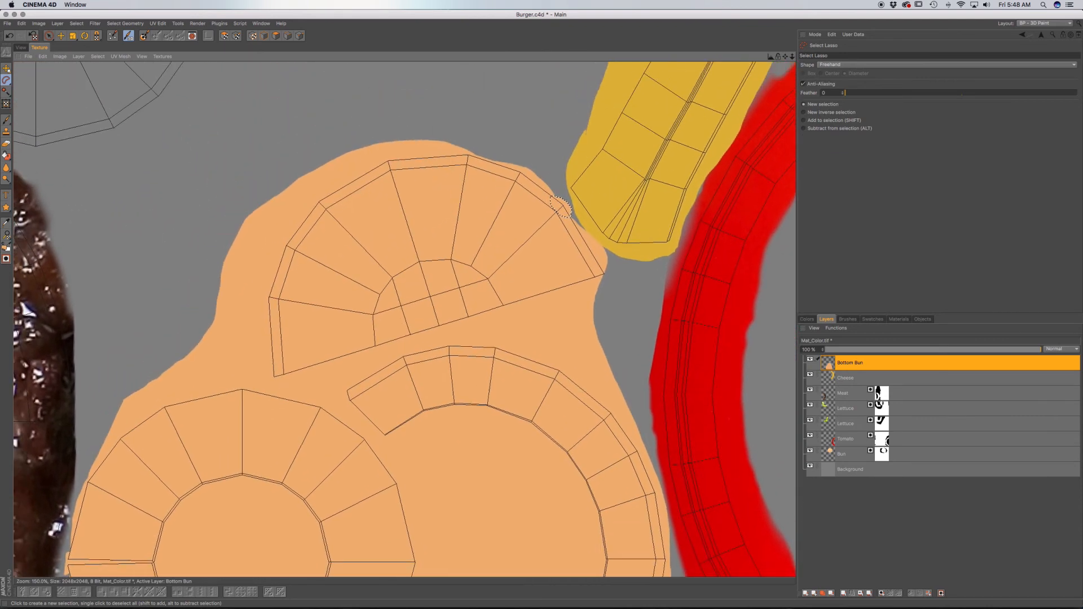
pyautogui.keyDown('alt'); pyautogui.moveTo(446, 244); pyautogui.dragTo(495, 300, button='middle'); pyautogui.keyUp('alt')
pyautogui.keyDown('alt'); pyautogui.moveTo(54, 392); pyautogui.dragTo(217, 330, button='middle'); pyautogui.keyUp('alt')
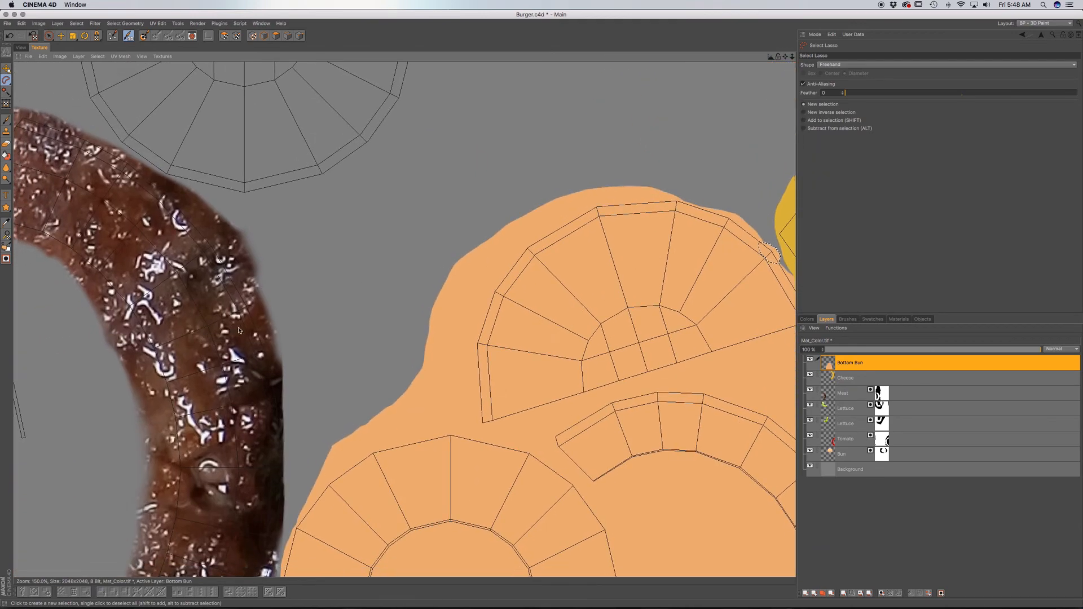
# Step: Lasso the half-disc UV island below the lettuce and fill it with the bun colour on the Bottom Bun layer
pyautogui.keyDown('alt'); pyautogui.moveTo(418, 395); pyautogui.dragTo(509, 289, button='middle'); pyautogui.keyUp('alt')
pyautogui.keyDown('alt'); pyautogui.moveTo(541, 366); pyautogui.dragTo(543, 533, button='middle'); pyautogui.keyUp('alt')
pyautogui.keyDown('alt'); pyautogui.moveTo(310, 263); pyautogui.dragTo(358, 309, button='middle'); pyautogui.keyUp('alt')
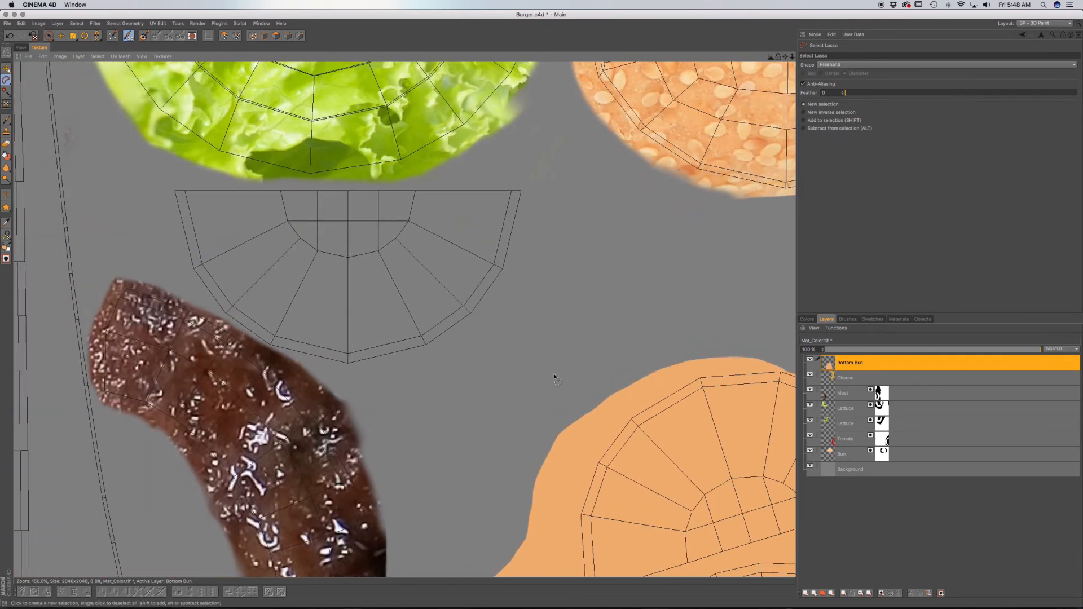
pyautogui.moveTo(499, 304); pyautogui.dragTo(550, 204)
pyautogui.moveTo(501, 175); pyautogui.dragTo(401, 183)
pyautogui.moveTo(235, 326)
pyautogui.mouseDown()
pyautogui.moveTo(295, 367)
pyautogui.moveTo(440, 379)
pyautogui.moveTo(447, 361)
pyautogui.mouseUp()
pyautogui.hotkey('alt', 'BackSpace')
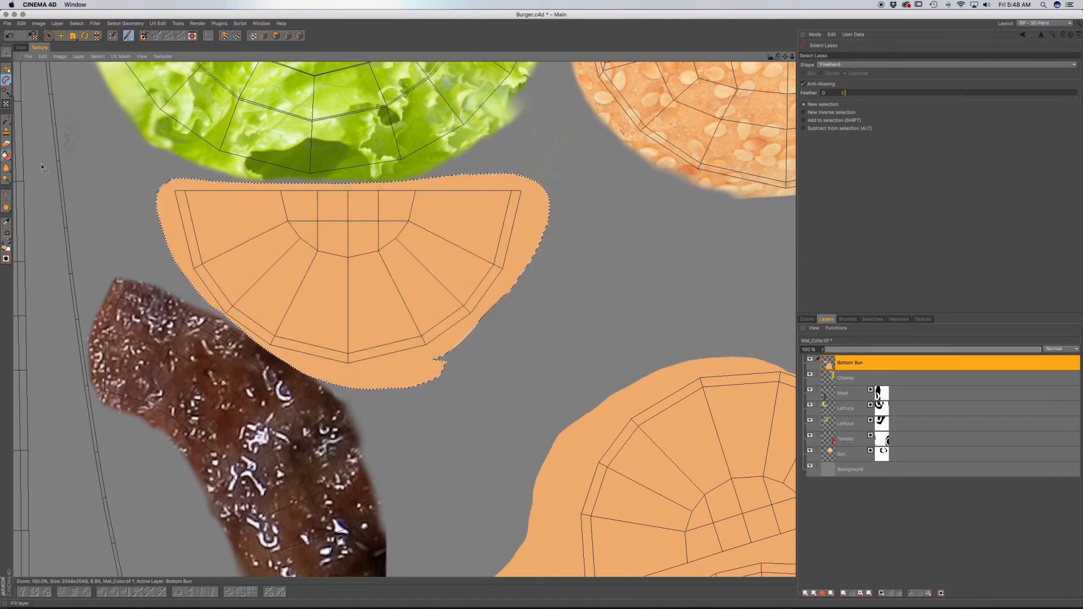
pyautogui.keyDown('alt'); pyautogui.moveTo(129, 165); pyautogui.dragTo(413, 244, button='middle'); pyautogui.keyUp('alt')
pyautogui.scroll(-5, 288, 202)
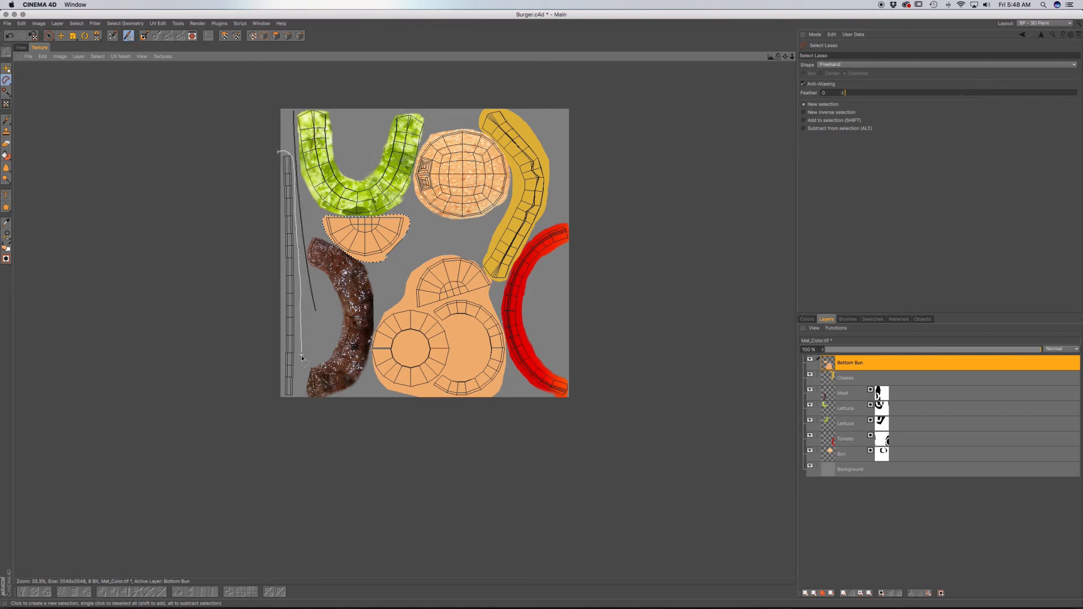
pyautogui.moveTo(276, 402); pyautogui.dragTo(279, 151)
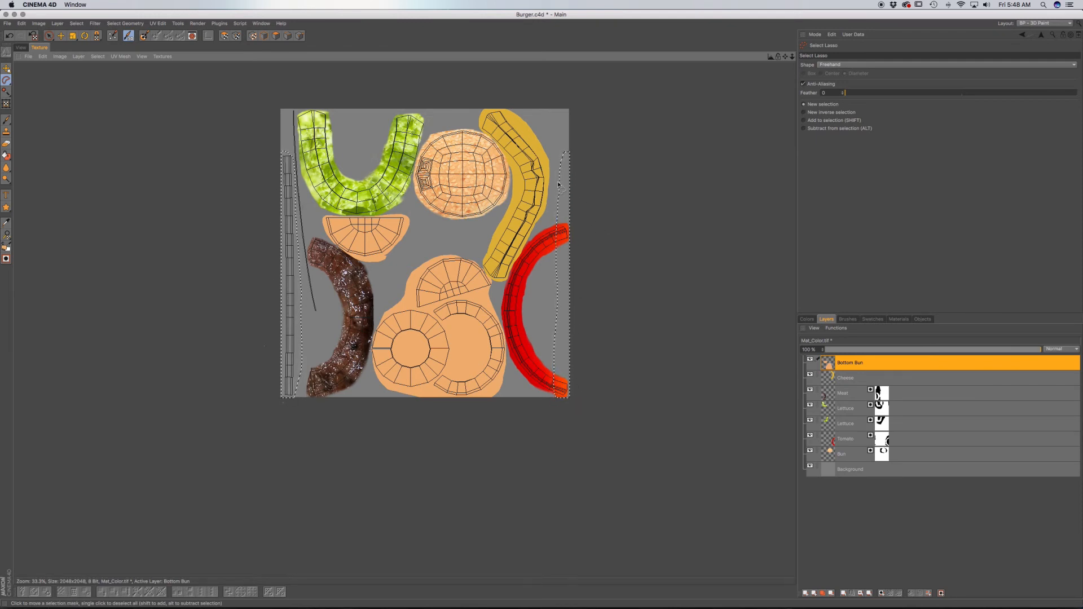
pyautogui.click(303, 207)
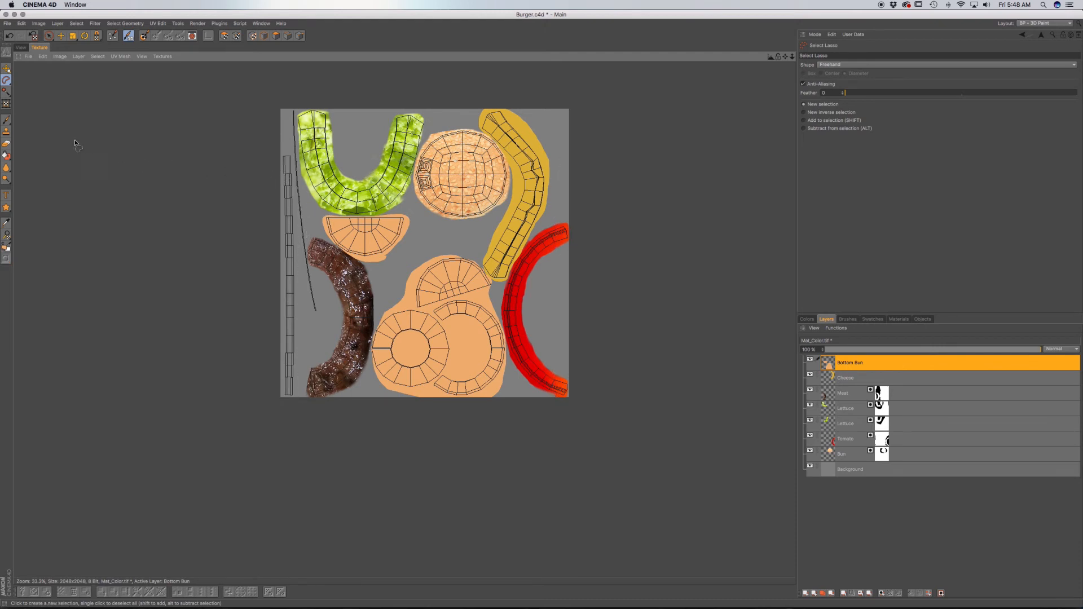
# Step: Make a rectangular selection around the tall straight UV strip along the texture's edge and fill it with the bun colour
pyautogui.click(6, 81)
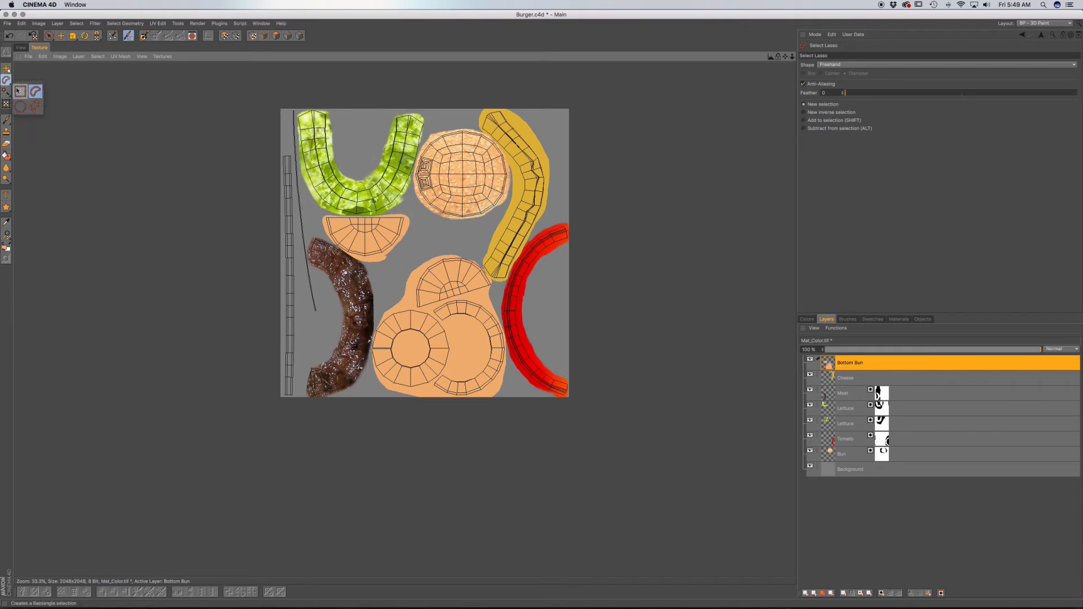
pyautogui.click(21, 92)
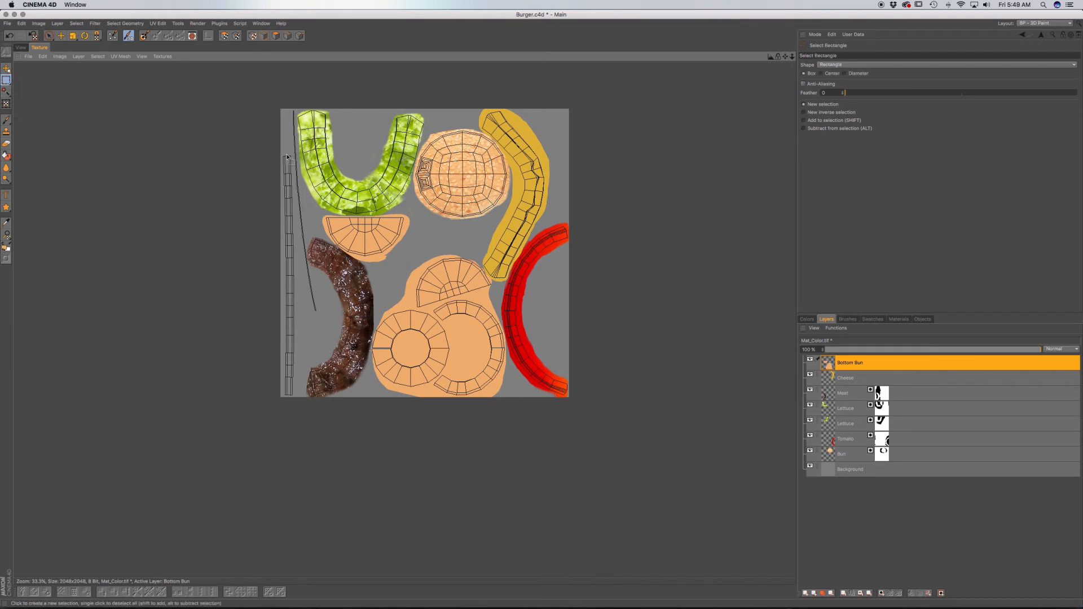
pyautogui.moveTo(283, 150); pyautogui.dragTo(298, 381)
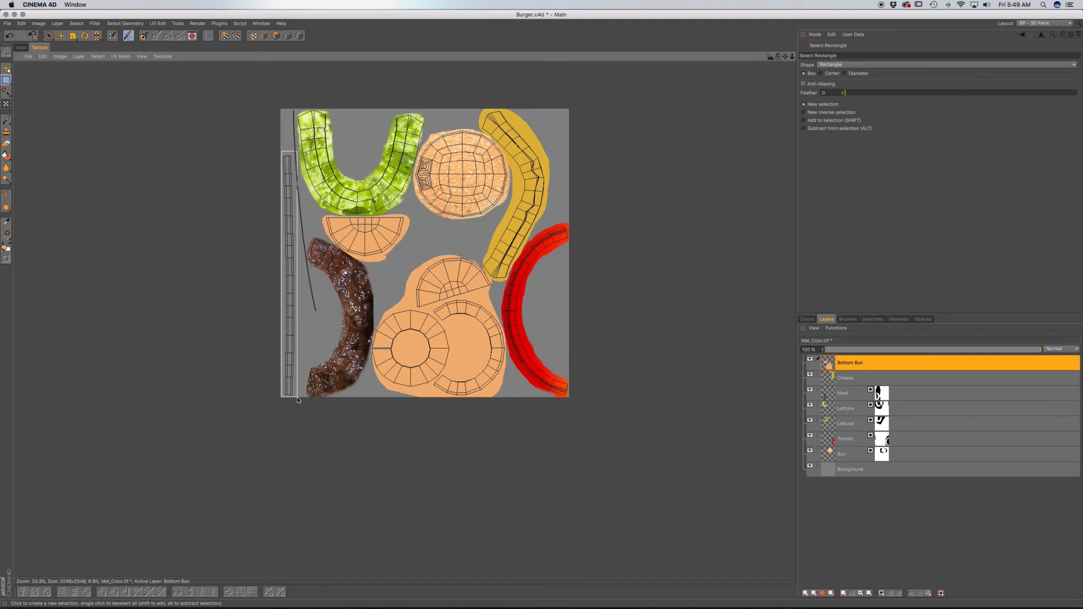
pyautogui.moveTo(298, 400); pyautogui.dragTo(298, 400)
pyautogui.click(5, 156)
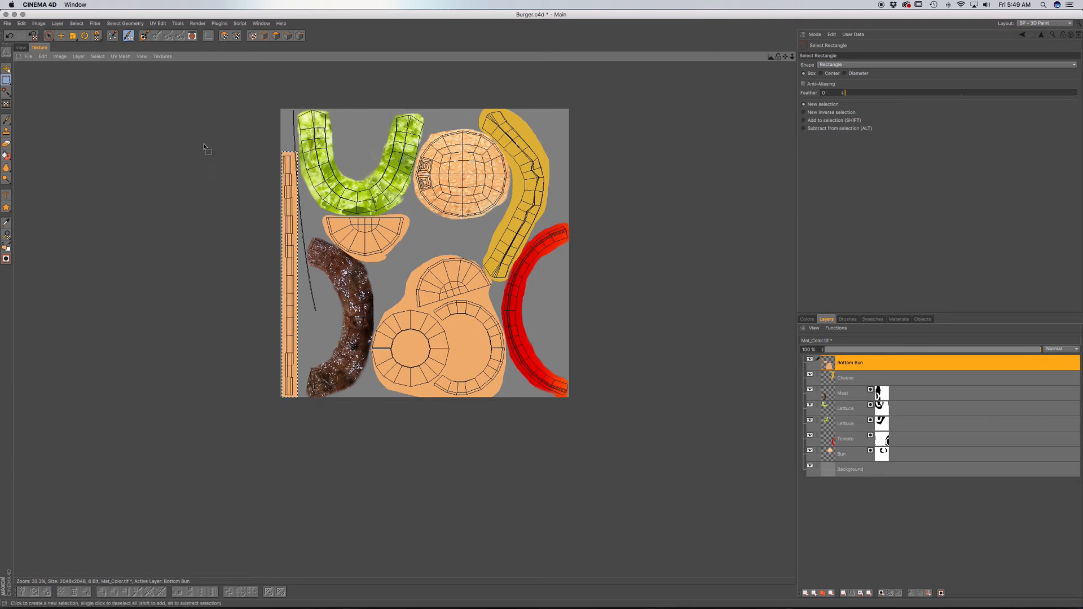
# Step: Lasso the thin curved UV strip beside the lettuce and meat in three sections, filling each with the bun colour
pyautogui.moveTo(6, 80); pyautogui.dragTo(27, 90)
pyautogui.scroll(3, 301, 145)
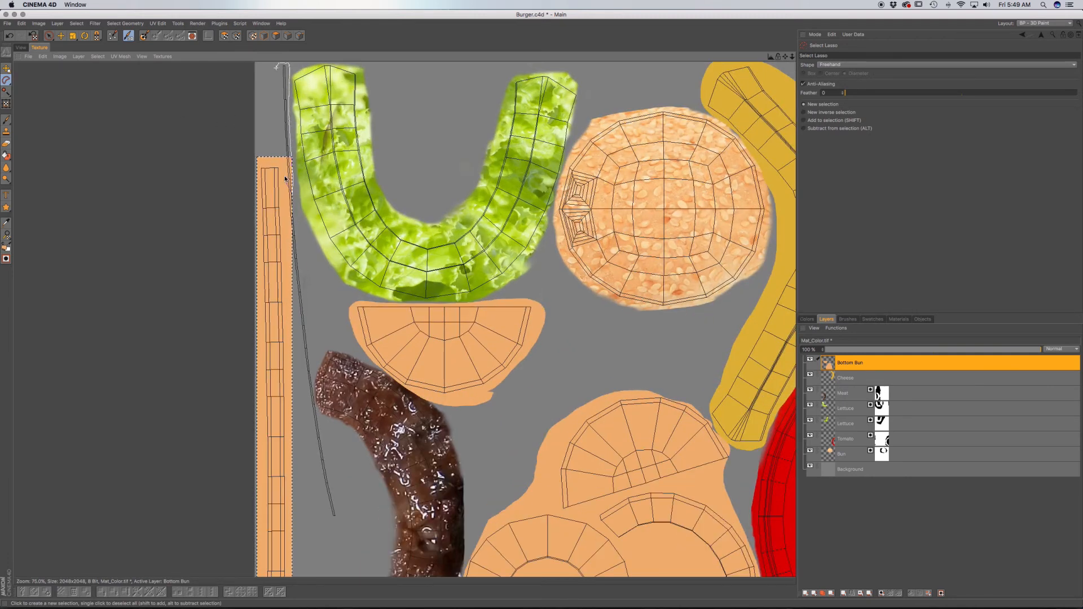
pyautogui.moveTo(277, 69); pyautogui.dragTo(278, 67)
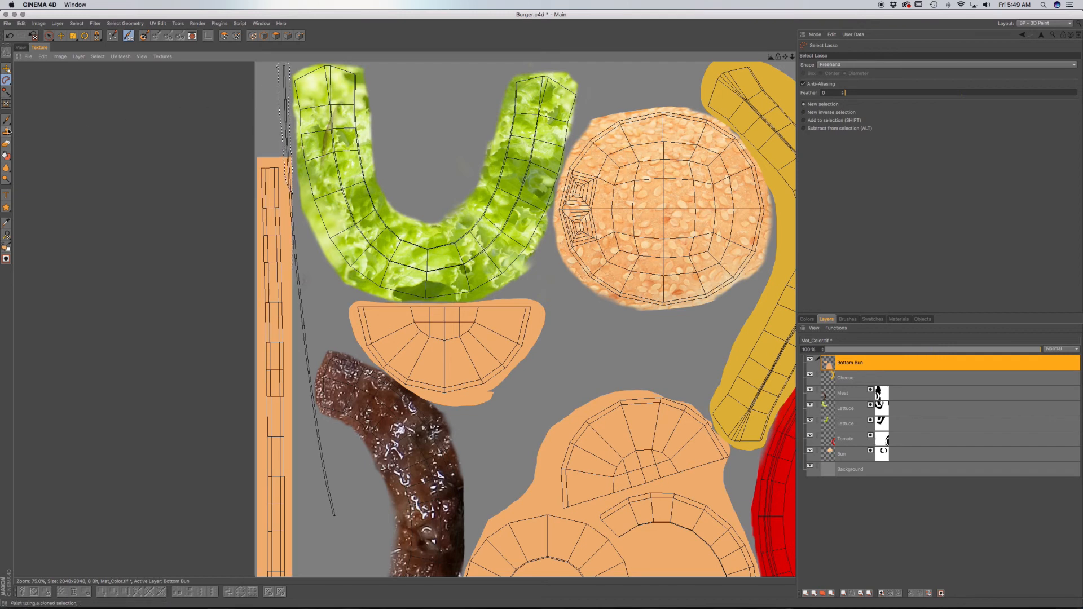
pyautogui.click(6, 158)
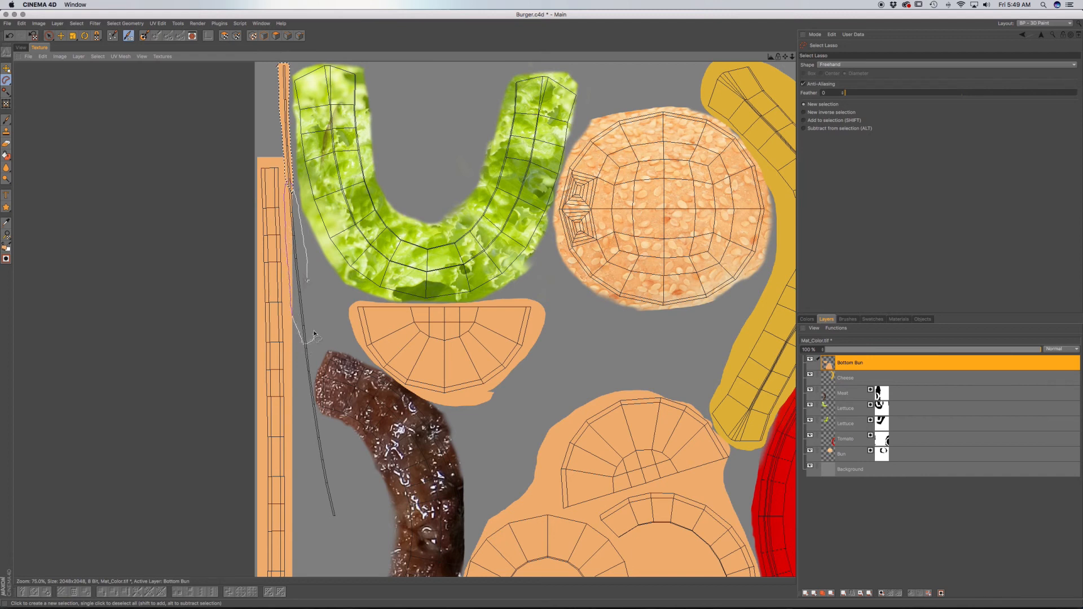
pyautogui.moveTo(309, 284); pyautogui.dragTo(285, 183)
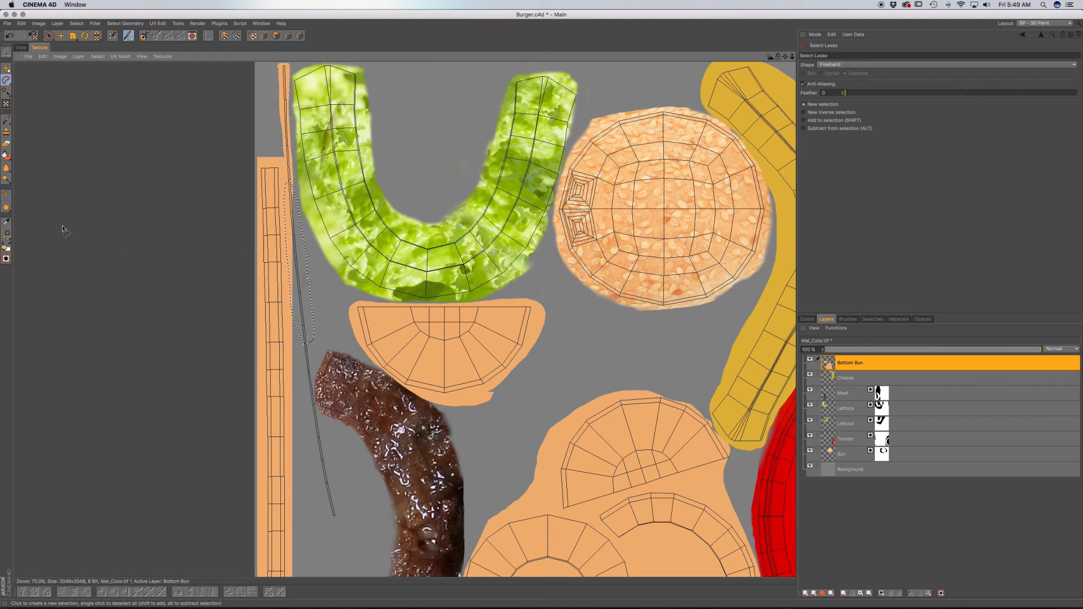
pyautogui.click(6, 156)
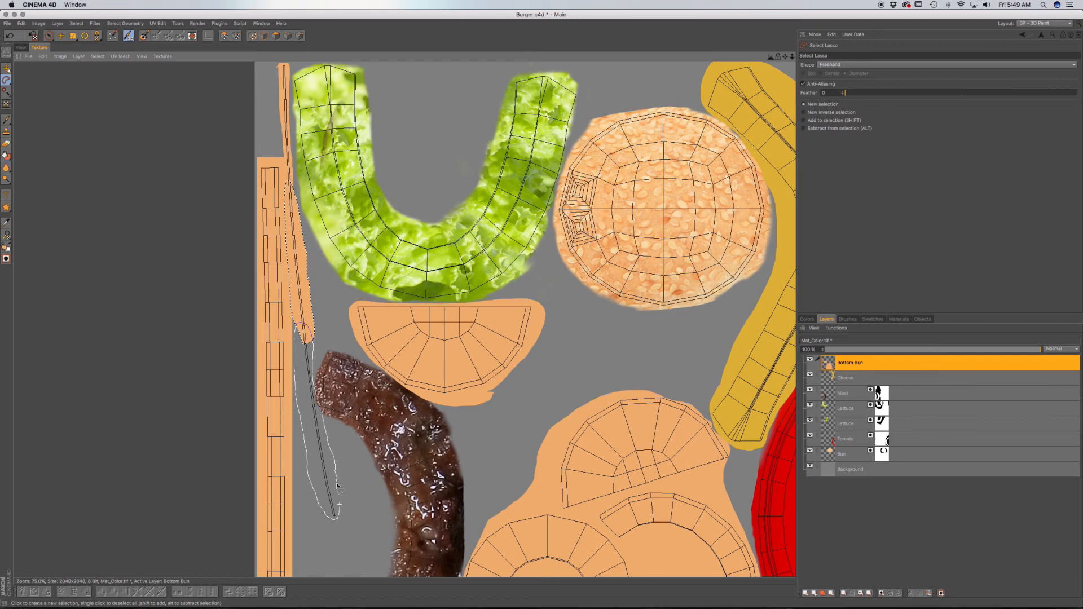
pyautogui.moveTo(340, 501); pyautogui.dragTo(340, 498)
pyautogui.scroll(4, 323, 419)
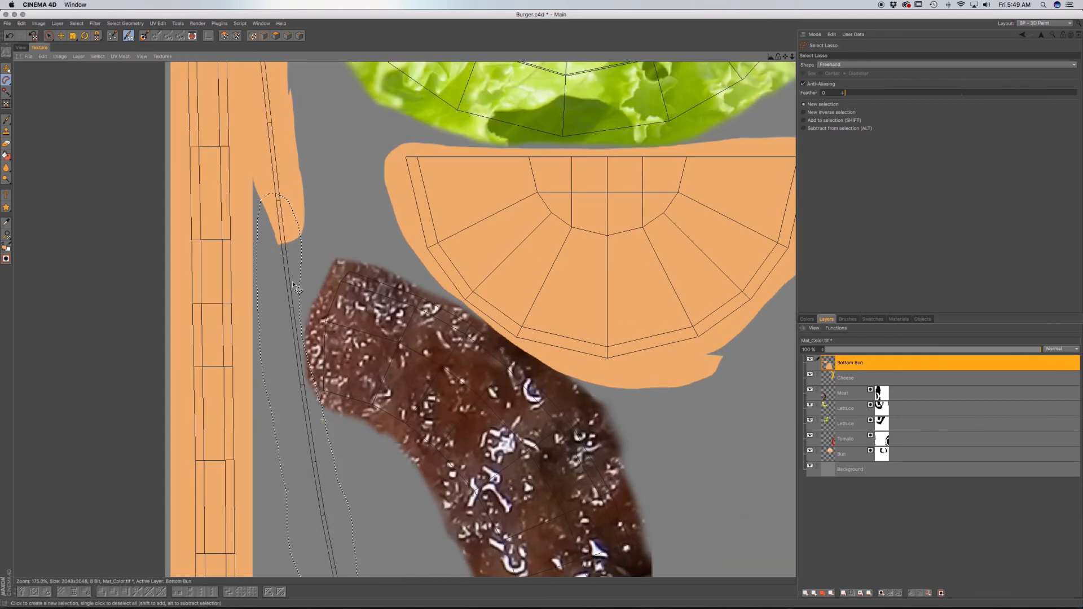
pyautogui.click(6, 156)
pyautogui.scroll(-5, 462, 384)
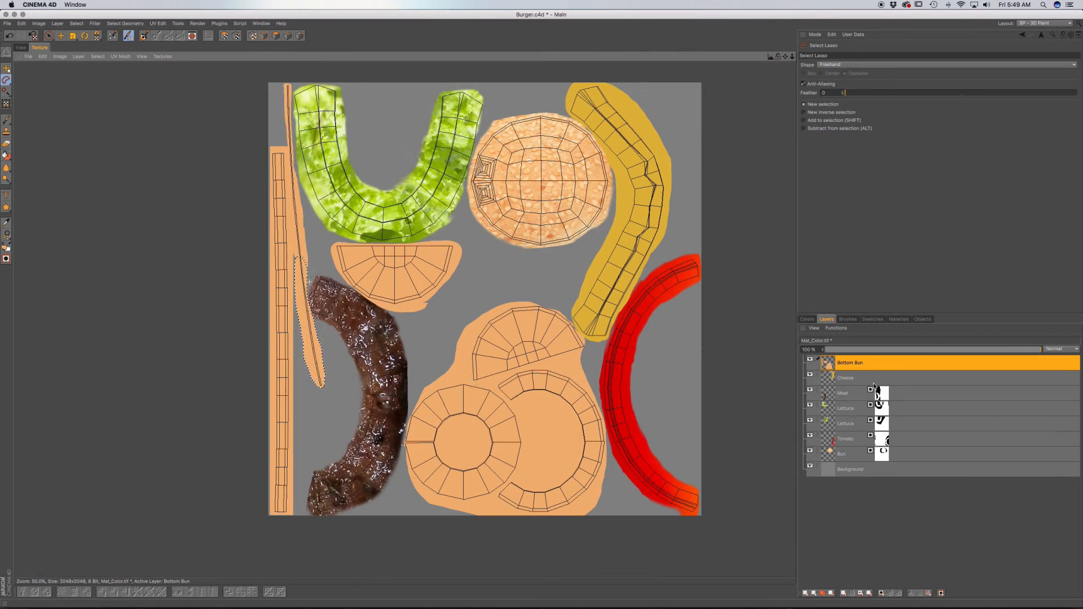
# Step: Save the work with its texture and check the coloured bottom bun and the layer seams on the burger in the 3D view
pyautogui.press('super+s')
pyautogui.click(607, 195)
pyautogui.click(23, 48)
pyautogui.keyDown('alt'); pyautogui.moveTo(529, 270); pyautogui.dragTo(537, 240, button='right'); pyautogui.keyUp('alt')
pyautogui.keyDown('alt'); pyautogui.moveTo(537, 240); pyautogui.dragTo(533, 354, button='middle'); pyautogui.keyUp('alt')
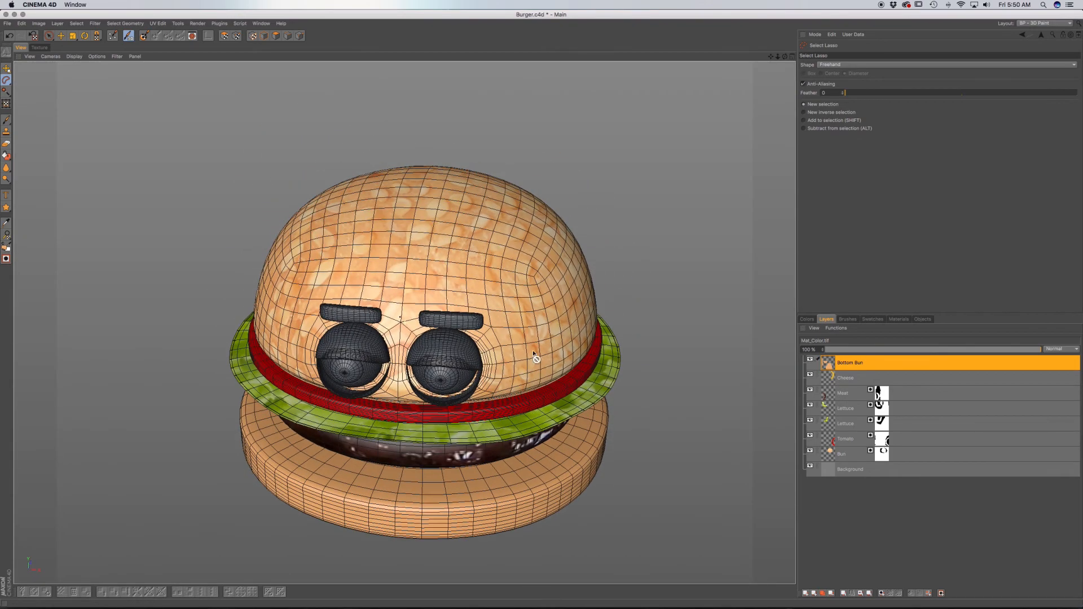
pyautogui.moveTo(535, 356)
pyautogui.keyDown('alt'); pyautogui.mouseDown()
pyautogui.moveTo(518, 369)
pyautogui.moveTo(514, 345)
pyautogui.moveTo(531, 343)
pyautogui.mouseUp(); pyautogui.keyUp('alt')
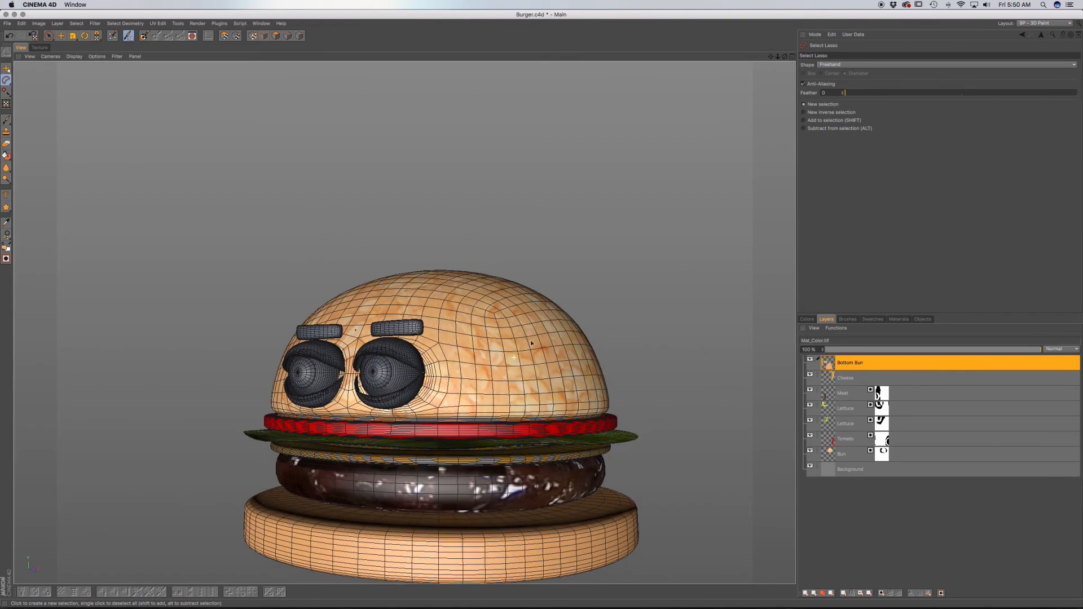
pyautogui.keyDown('alt'); pyautogui.moveTo(501, 420); pyautogui.dragTo(495, 394, button='right'); pyautogui.keyUp('alt')
pyautogui.keyDown('alt'); pyautogui.moveTo(490, 381); pyautogui.dragTo(471, 422); pyautogui.keyUp('alt')
pyautogui.scroll(3, 470, 422)
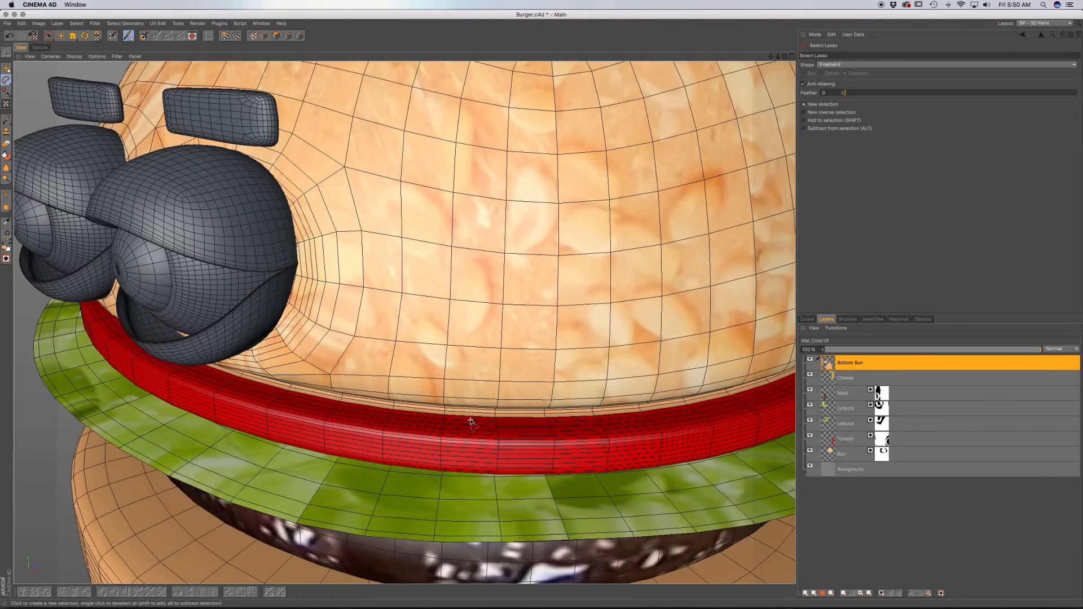
# Step: Switch to the Startup layout and turn off the burger's subdivision surface
pyautogui.click(1047, 24)
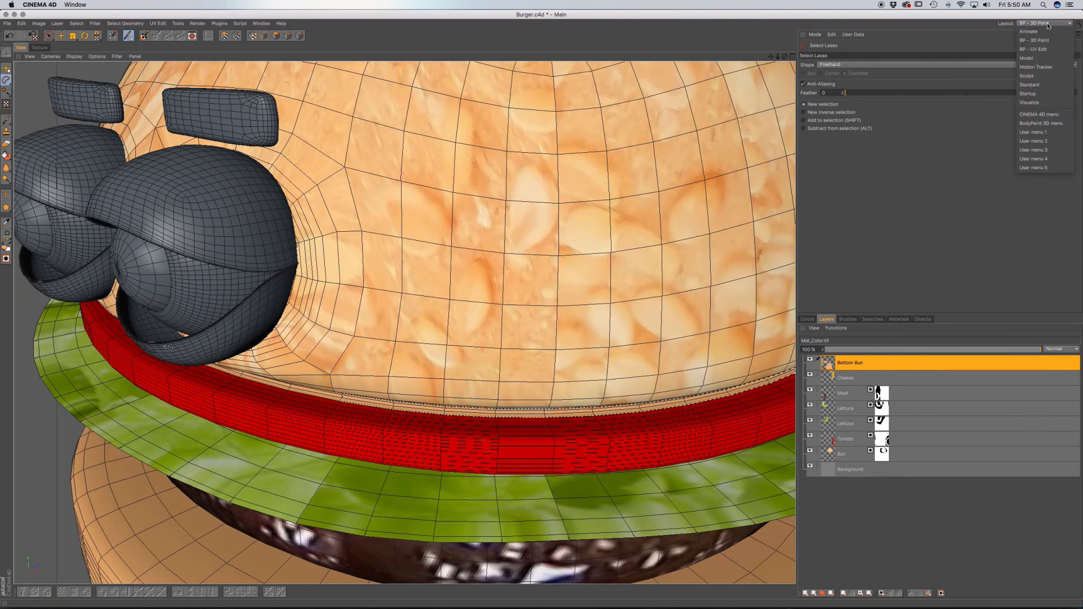
pyautogui.click(1035, 95)
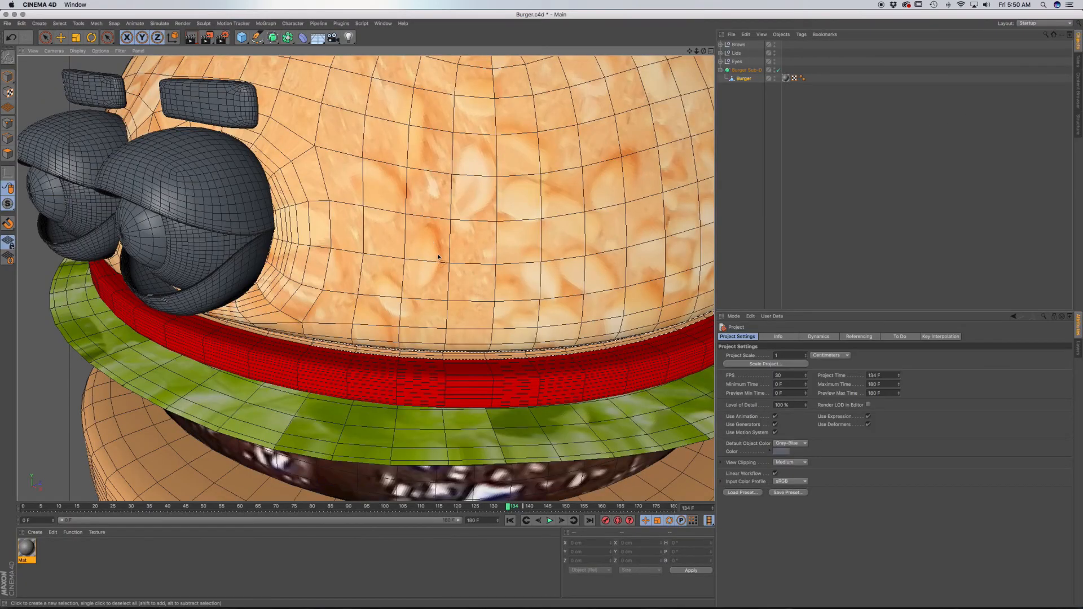
pyautogui.keyDown('alt'); pyautogui.moveTo(445, 286); pyautogui.dragTo(438, 301); pyautogui.keyUp('alt')
pyautogui.click(779, 70)
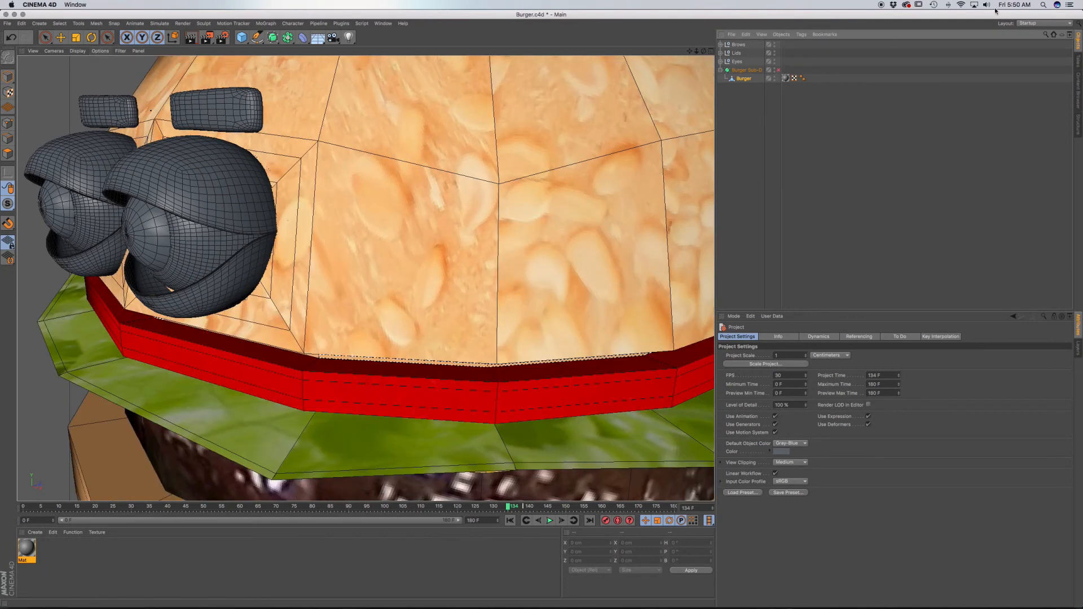
# Step: Return to the BP - 3D Paint layout and clear the leftover lasso selection from the texture
pyautogui.click(1032, 23)
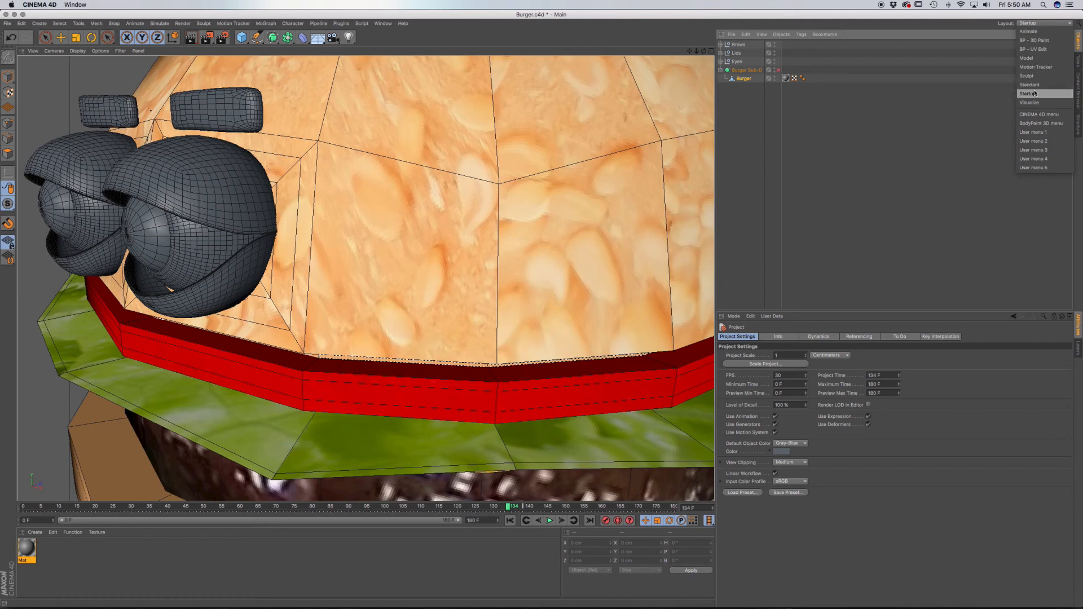
pyautogui.click(1034, 40)
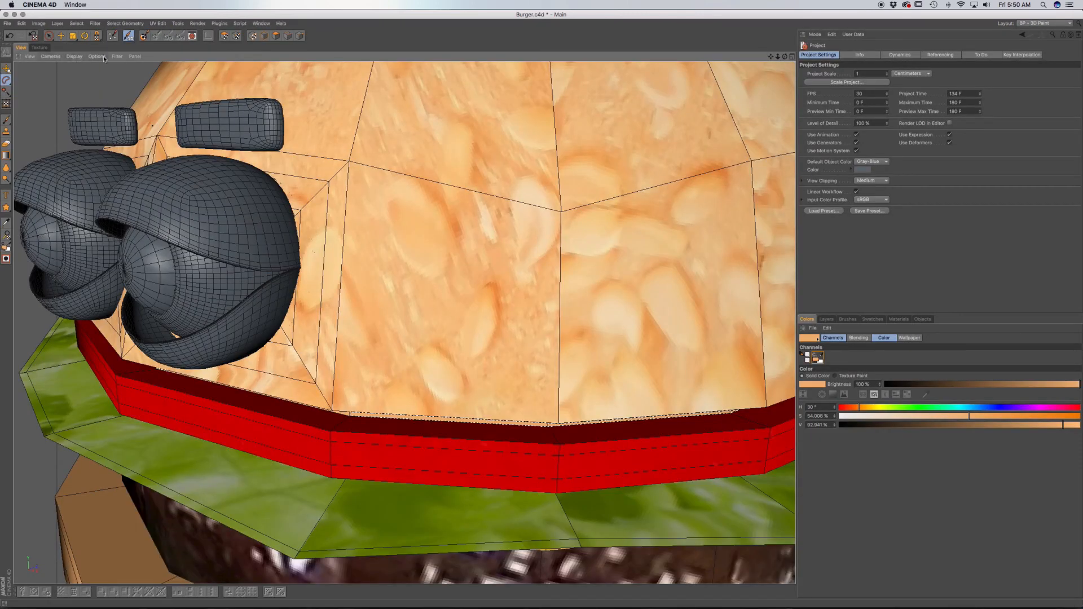
pyautogui.click(40, 48)
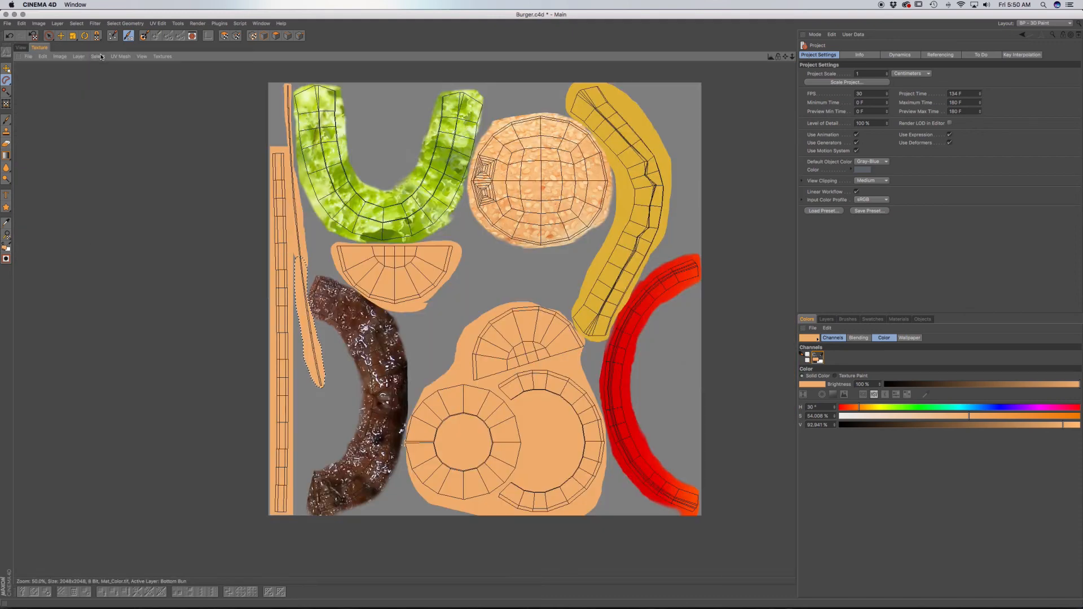
pyautogui.click(98, 56)
pyautogui.click(109, 78)
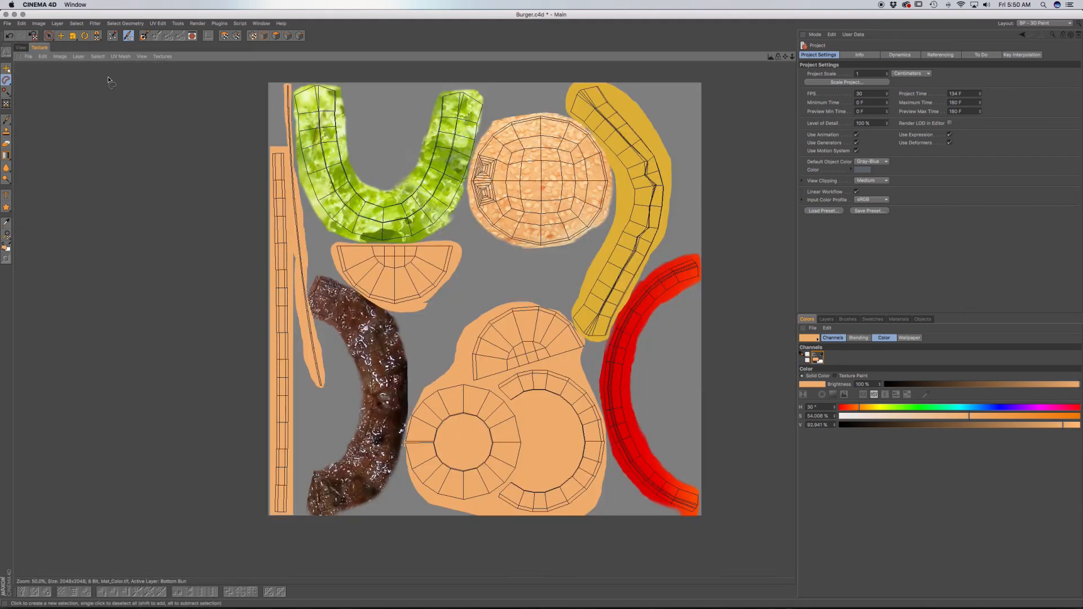
pyautogui.click(23, 48)
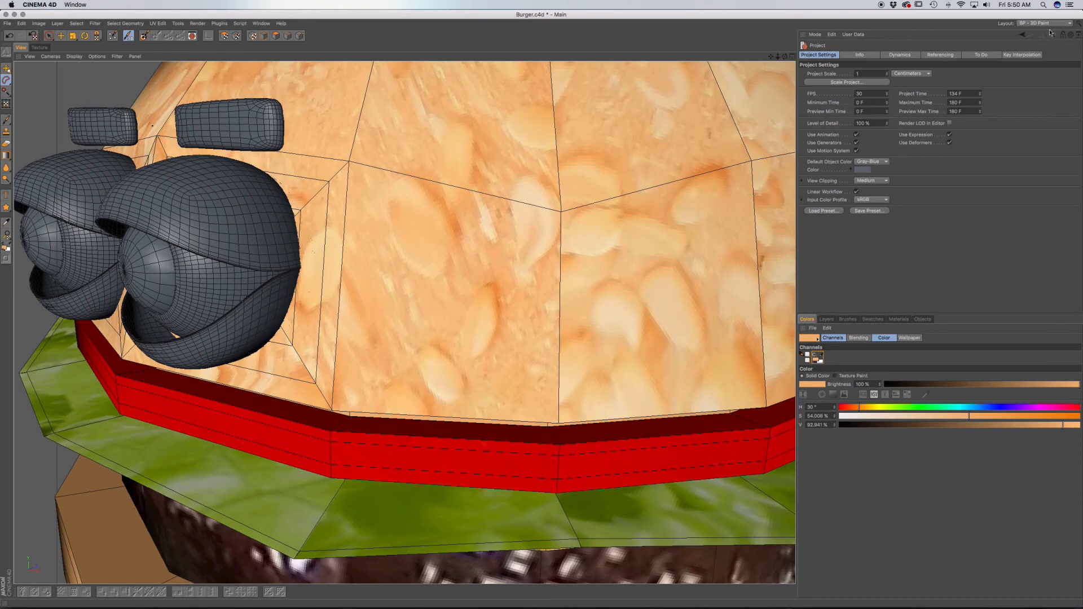
# Step: Go back to the Startup layout and examine the seam between the top bun and the tomato on the unsubdivided mesh
pyautogui.click(1048, 23)
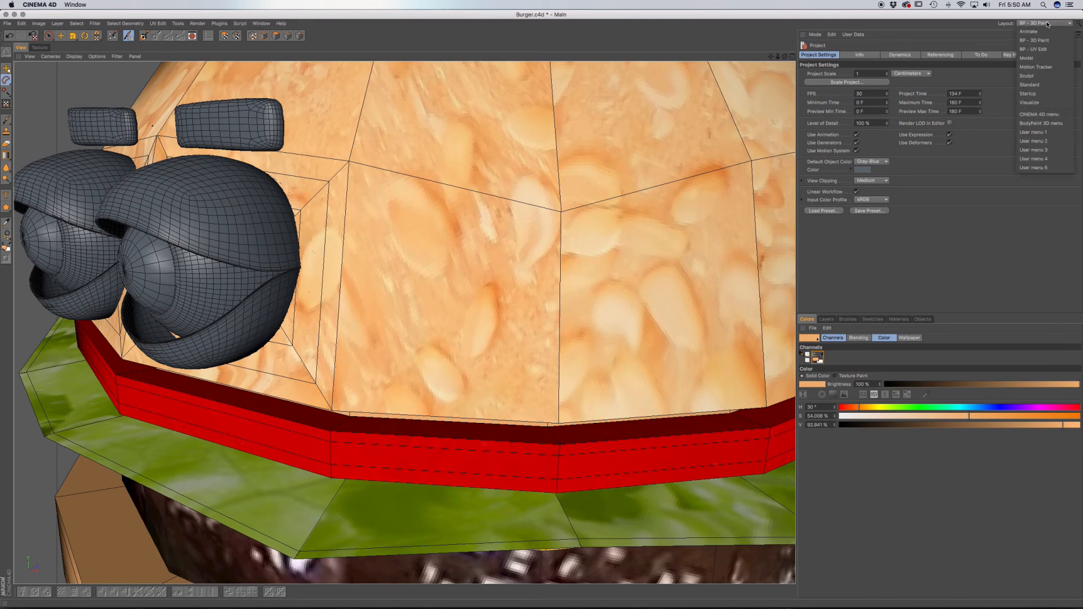
pyautogui.click(1029, 94)
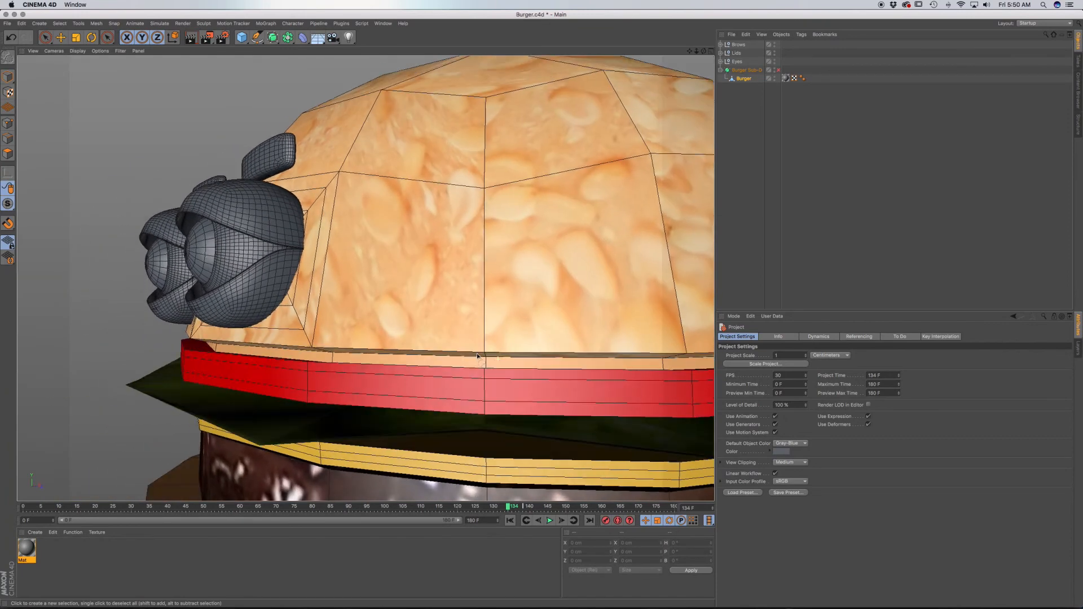
pyautogui.keyDown('alt'); pyautogui.moveTo(494, 359); pyautogui.dragTo(427, 331, button='middle'); pyautogui.keyUp('alt')
pyautogui.keyDown('alt'); pyautogui.moveTo(444, 338); pyautogui.dragTo(445, 337); pyautogui.keyUp('alt')
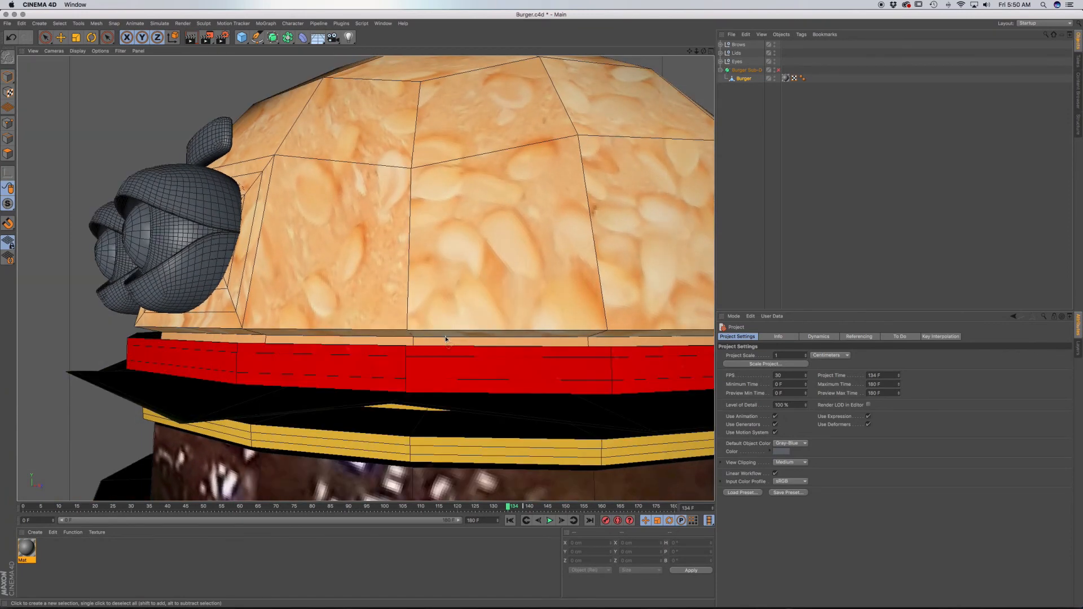
pyautogui.keyDown('alt'); pyautogui.moveTo(427, 337); pyautogui.dragTo(430, 348); pyautogui.keyUp('alt')
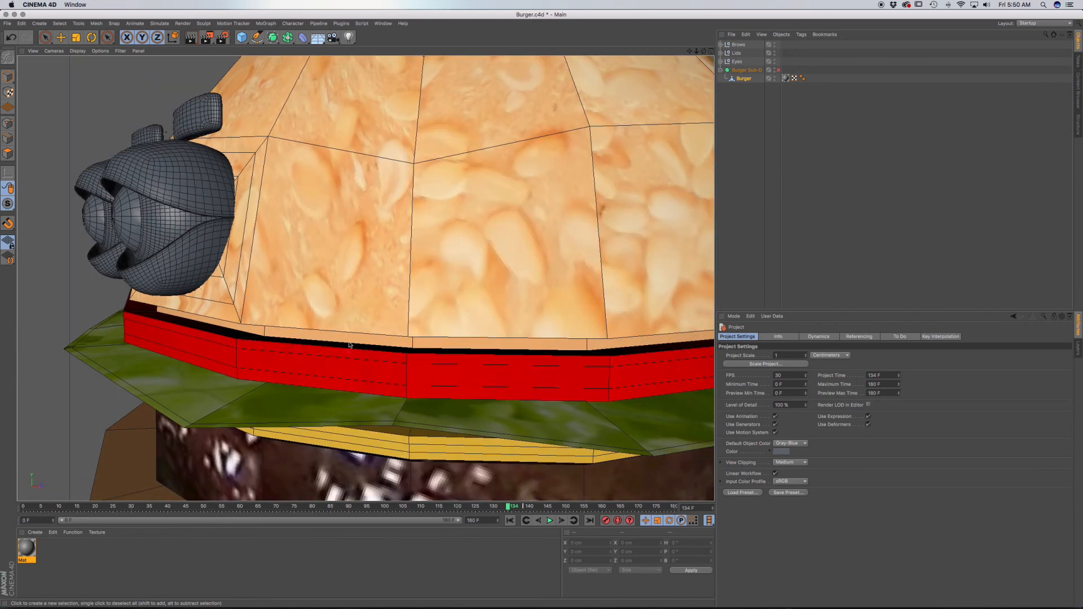
pyautogui.scroll(-2, 349, 345)
pyautogui.keyDown('alt'); pyautogui.moveTo(346, 343); pyautogui.dragTo(426, 345); pyautogui.keyUp('alt')
pyautogui.keyDown('alt'); pyautogui.moveTo(372, 324); pyautogui.dragTo(342, 318); pyautogui.keyUp('alt')
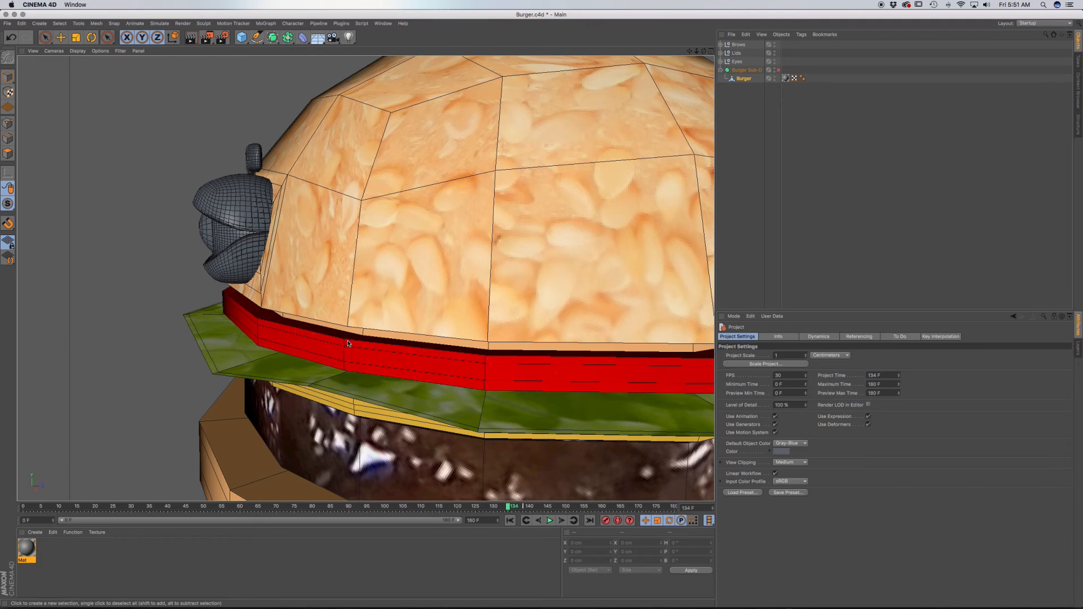
pyautogui.moveTo(352, 330)
pyautogui.keyDown('alt'); pyautogui.mouseDown()
pyautogui.moveTo(356, 297)
pyautogui.moveTo(360, 345)
pyautogui.moveTo(356, 334)
pyautogui.mouseUp(); pyautogui.keyUp('alt')
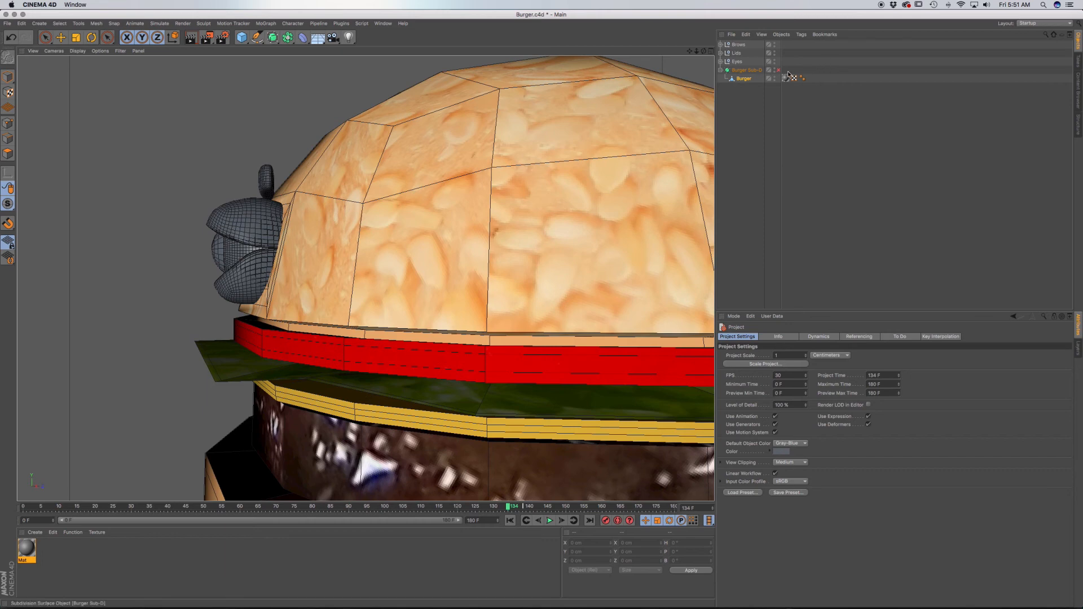
# Step: Turn the burger's subdivision surface back on and examine the edges where the tomato, cheese, meat and bottom bun meet
pyautogui.press('q')
pyautogui.keyDown('alt'); pyautogui.moveTo(552, 364); pyautogui.dragTo(571, 351); pyautogui.keyUp('alt')
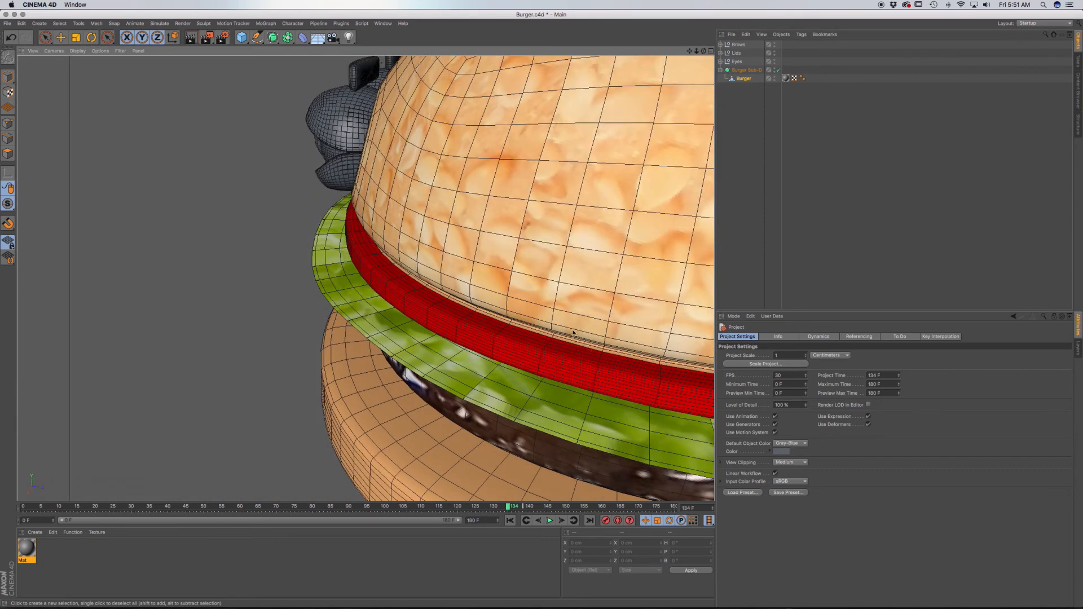
pyautogui.moveTo(591, 350)
pyautogui.keyDown('alt'); pyautogui.mouseDown()
pyautogui.moveTo(566, 332)
pyautogui.moveTo(588, 348)
pyautogui.mouseUp(); pyautogui.keyUp('alt')
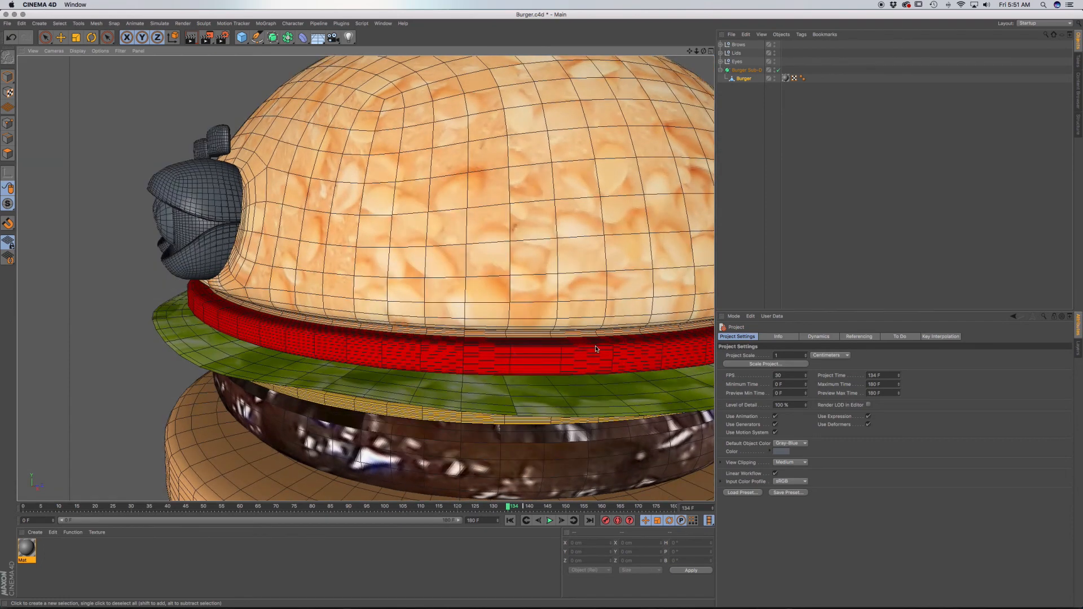
pyautogui.keyDown('alt'); pyautogui.moveTo(579, 368); pyautogui.dragTo(503, 327); pyautogui.keyUp('alt')
pyautogui.keyDown('alt'); pyautogui.moveTo(514, 311); pyautogui.dragTo(480, 291, button='middle'); pyautogui.keyUp('alt')
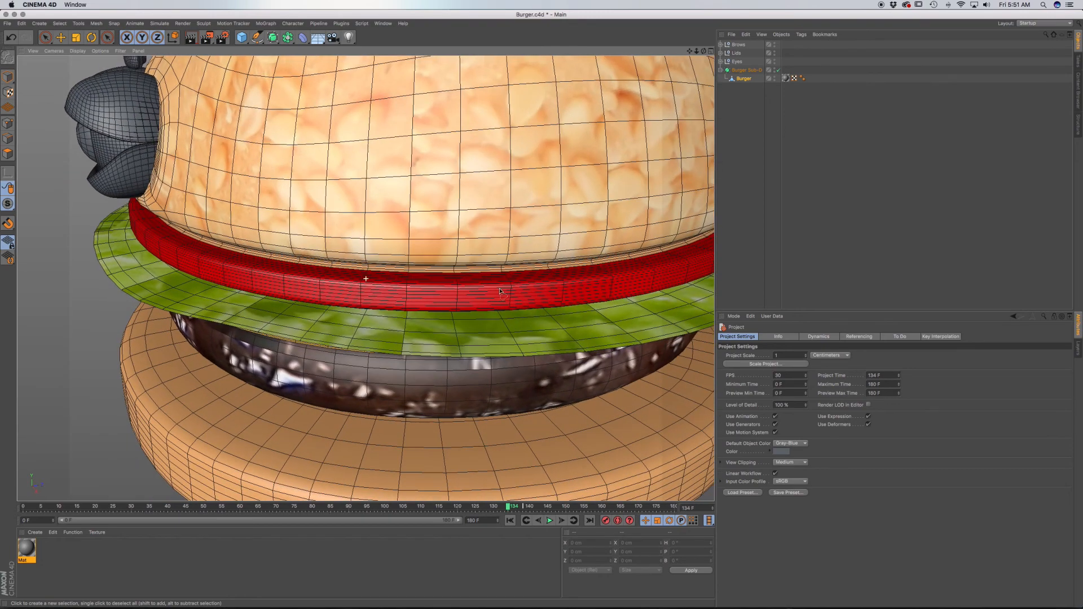
pyautogui.moveTo(548, 289)
pyautogui.keyDown('alt'); pyautogui.mouseDown()
pyautogui.moveTo(525, 290)
pyautogui.moveTo(518, 341)
pyautogui.moveTo(495, 265)
pyautogui.moveTo(535, 257)
pyautogui.moveTo(541, 272)
pyautogui.mouseUp(); pyautogui.keyUp('alt')
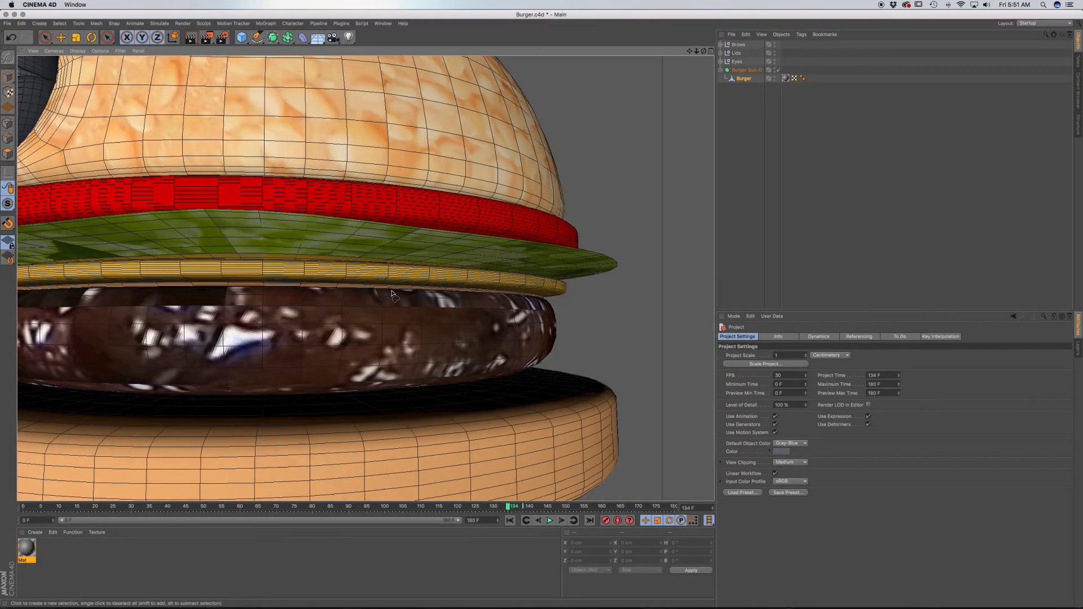
pyautogui.scroll(5, 424, 288)
pyautogui.moveTo(425, 288)
pyautogui.keyDown('alt'); pyautogui.mouseDown()
pyautogui.moveTo(394, 297)
pyautogui.moveTo(452, 291)
pyautogui.moveTo(439, 373)
pyautogui.moveTo(367, 390)
pyautogui.mouseUp(); pyautogui.keyUp('alt')
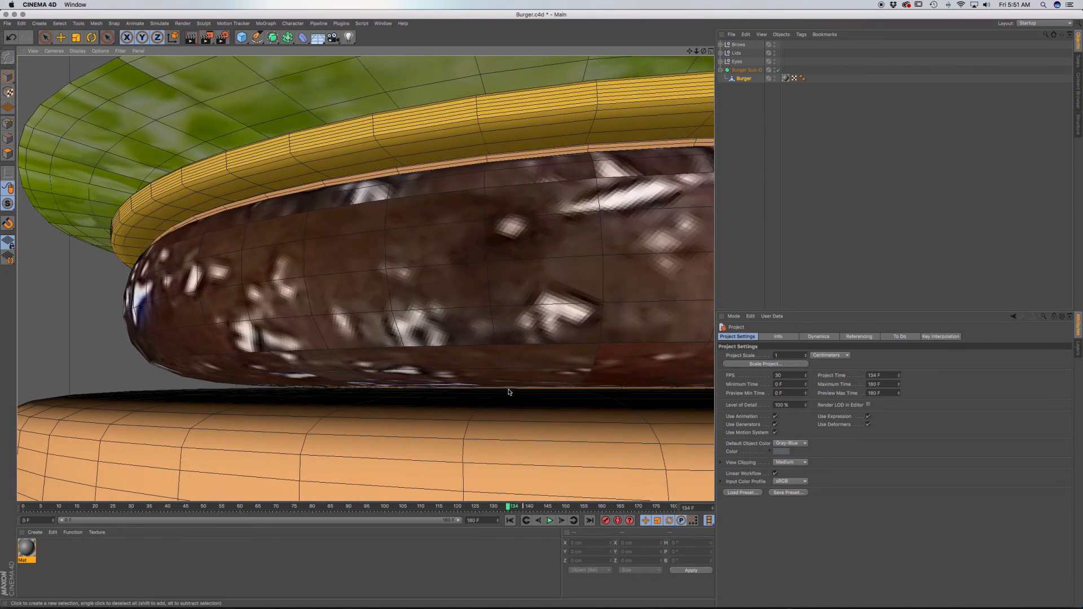
pyautogui.keyDown('alt'); pyautogui.moveTo(507, 388); pyautogui.dragTo(440, 366, button='middle'); pyautogui.keyUp('alt')
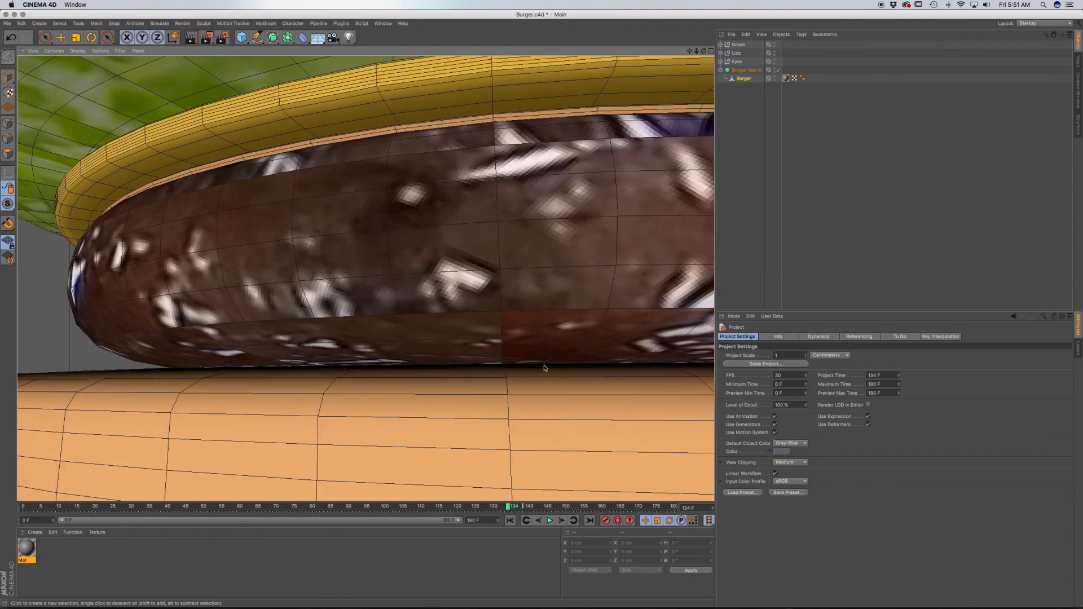
pyautogui.scroll(-5, 491, 370)
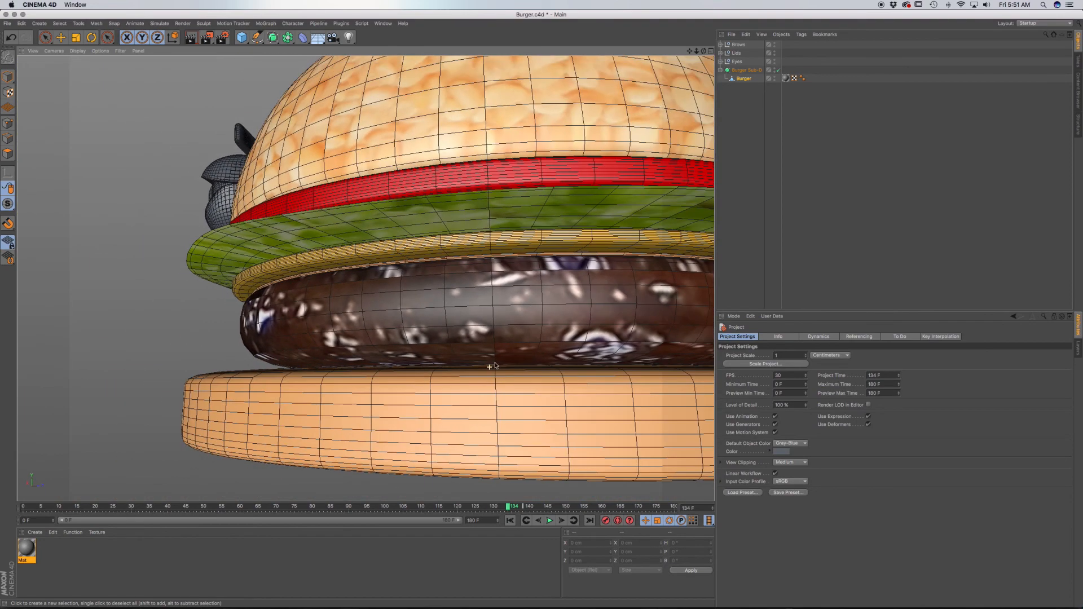
# Step: Compare the texture at the ingredient seams with the burger's subdivision surface off and on, finishing on a view of the face
pyautogui.scroll(-3, 504, 383)
pyautogui.scroll(-3, 506, 338)
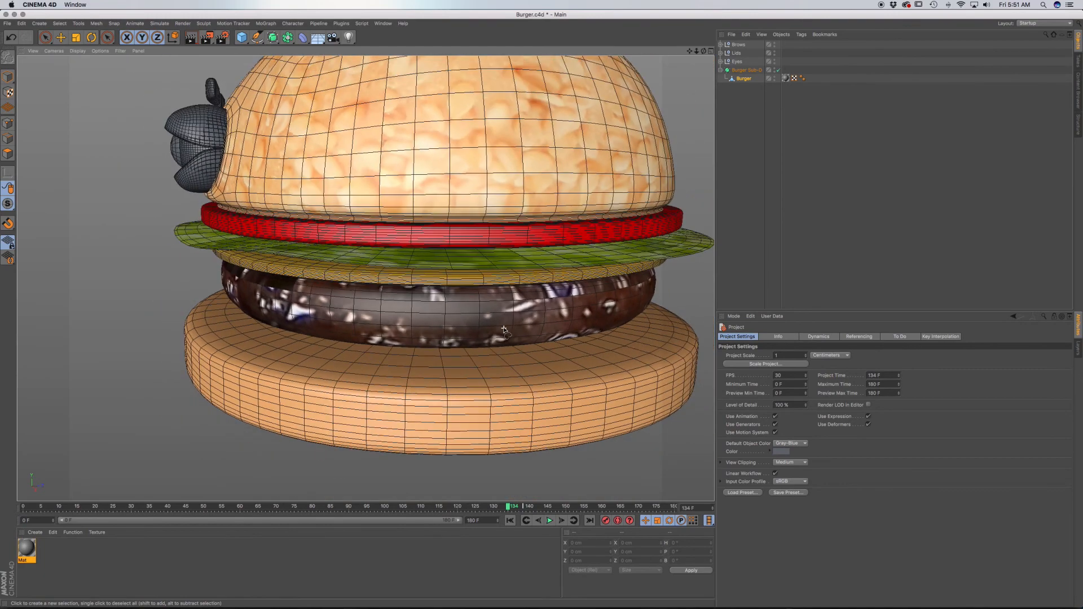
pyautogui.keyDown('alt'); pyautogui.moveTo(476, 330); pyautogui.dragTo(472, 376, button='middle'); pyautogui.keyUp('alt')
pyautogui.moveTo(474, 330)
pyautogui.keyDown('alt'); pyautogui.mouseDown()
pyautogui.moveTo(482, 349)
pyautogui.moveTo(463, 338)
pyautogui.moveTo(467, 313)
pyautogui.mouseUp(); pyautogui.keyUp('alt')
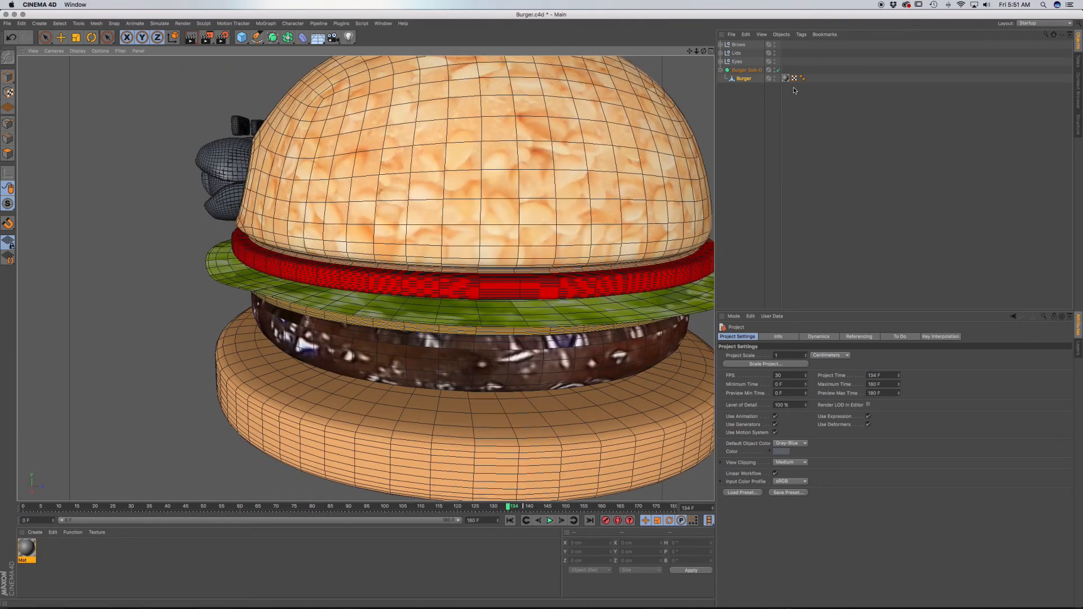
pyautogui.click(778, 70)
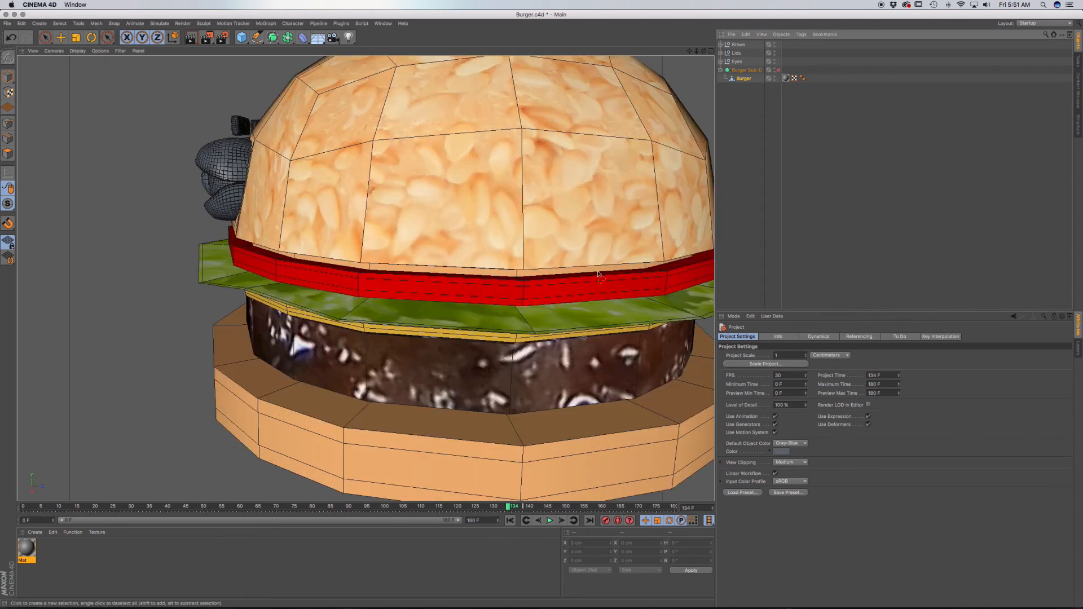
pyautogui.keyDown('alt'); pyautogui.moveTo(637, 268); pyautogui.dragTo(545, 269); pyautogui.keyUp('alt')
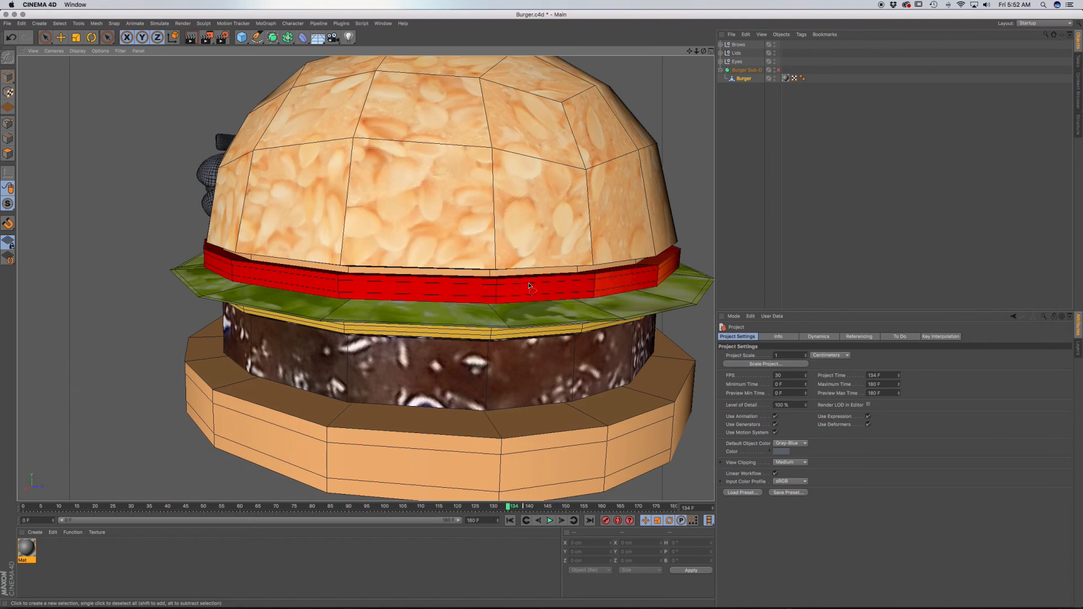
pyautogui.click(779, 70)
pyautogui.click(778, 70)
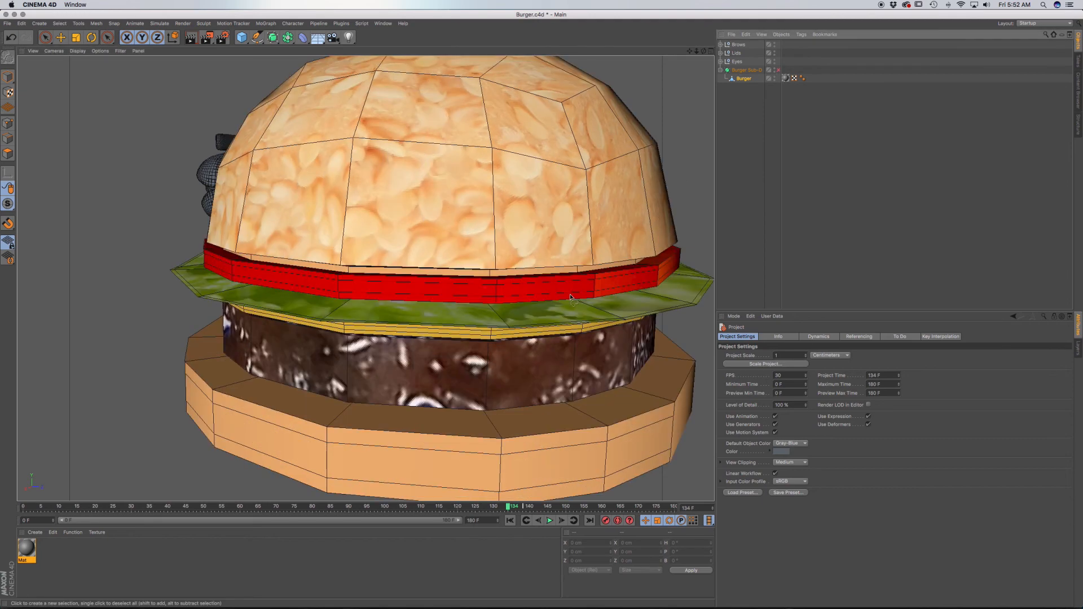
pyautogui.click(778, 70)
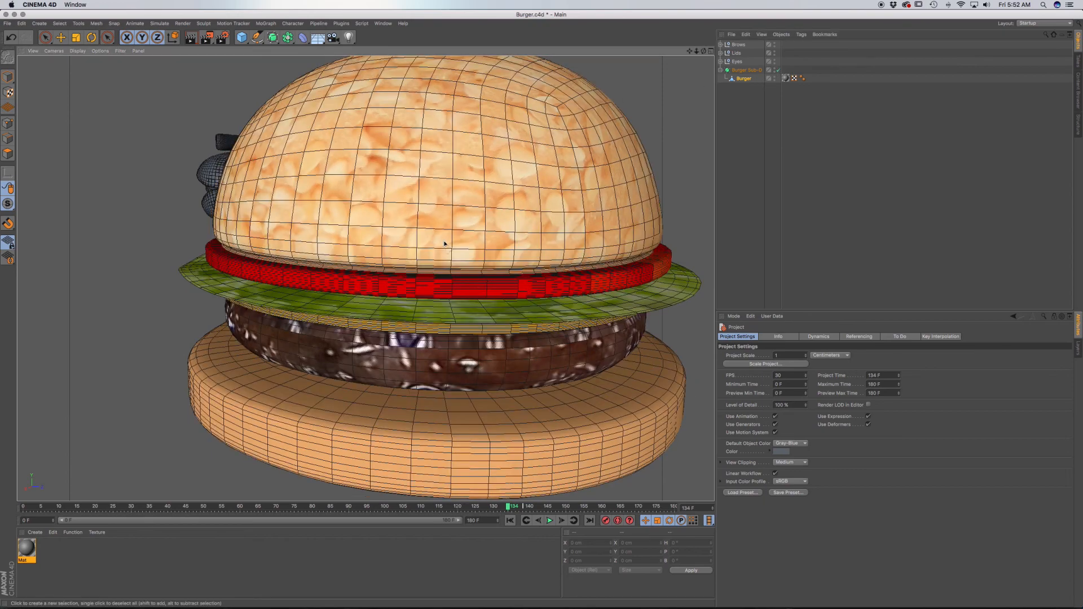
pyautogui.scroll(-5, 444, 244)
pyautogui.keyDown('alt'); pyautogui.moveTo(445, 244); pyautogui.dragTo(544, 276); pyautogui.keyUp('alt')
pyautogui.keyDown('alt'); pyautogui.moveTo(334, 275); pyautogui.dragTo(490, 290, button='middle'); pyautogui.keyUp('alt')
pyautogui.keyDown('alt'); pyautogui.moveTo(490, 290); pyautogui.dragTo(467, 300); pyautogui.keyUp('alt')
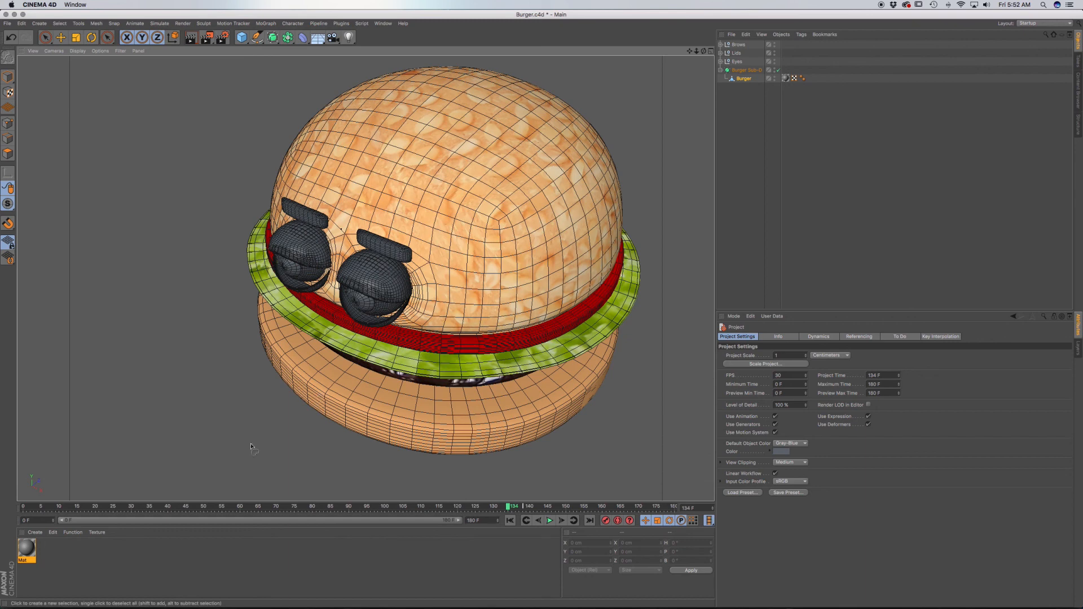
pyautogui.keyDown('alt'); pyautogui.moveTo(251, 444); pyautogui.dragTo(255, 458, button='middle'); pyautogui.keyUp('alt')
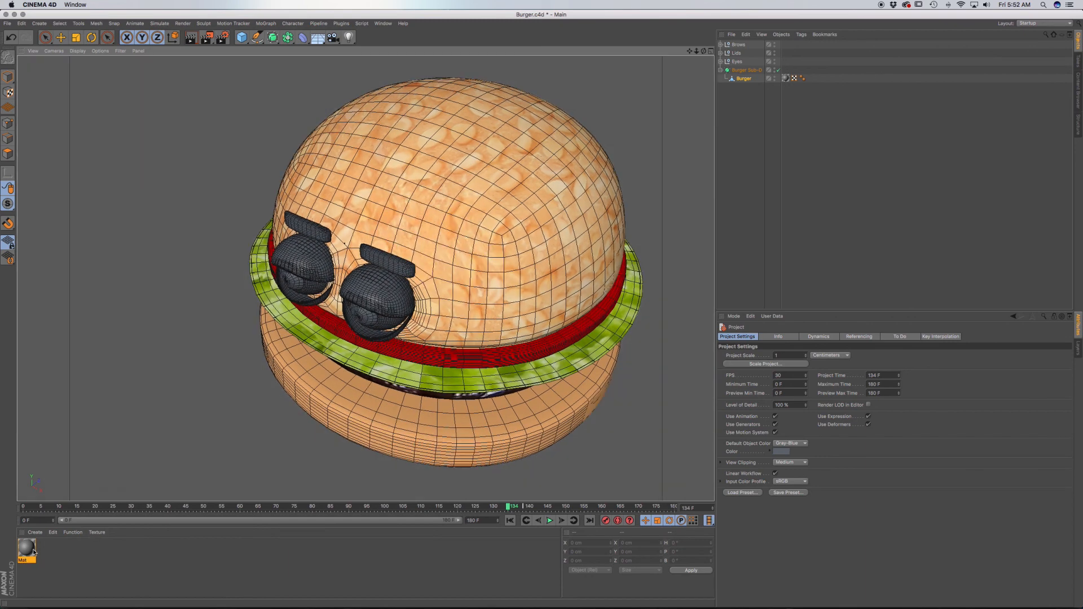
# Step: Review the burger material's channel settings and examine the objects inside the Eyes and Lids groups
pyautogui.doubleClick(27, 552)
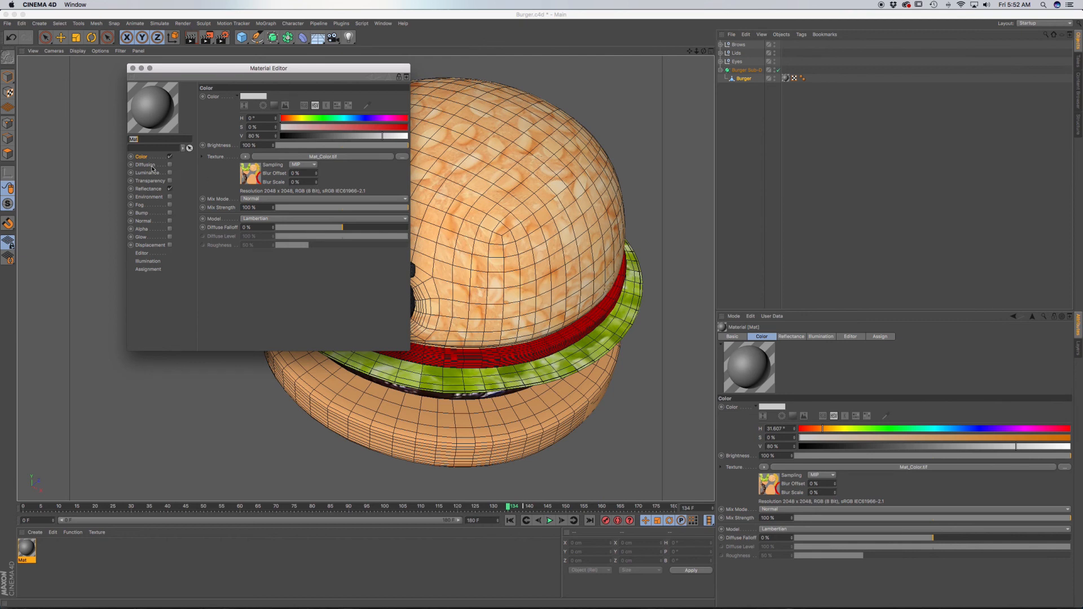
pyautogui.click(148, 159)
pyautogui.click(169, 189)
pyautogui.click(133, 69)
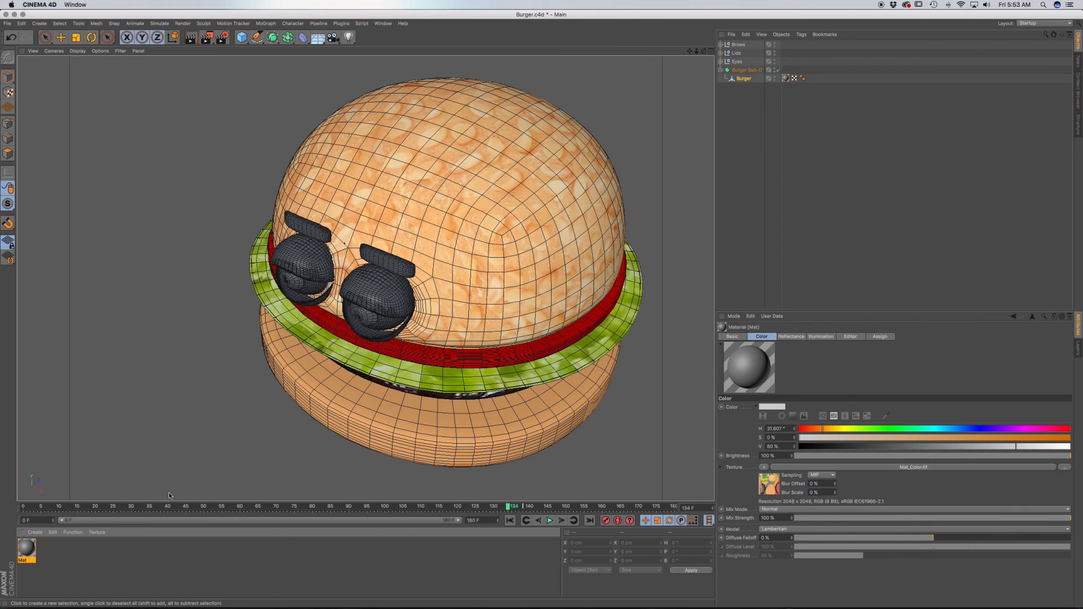
pyautogui.doubleClick(35, 547)
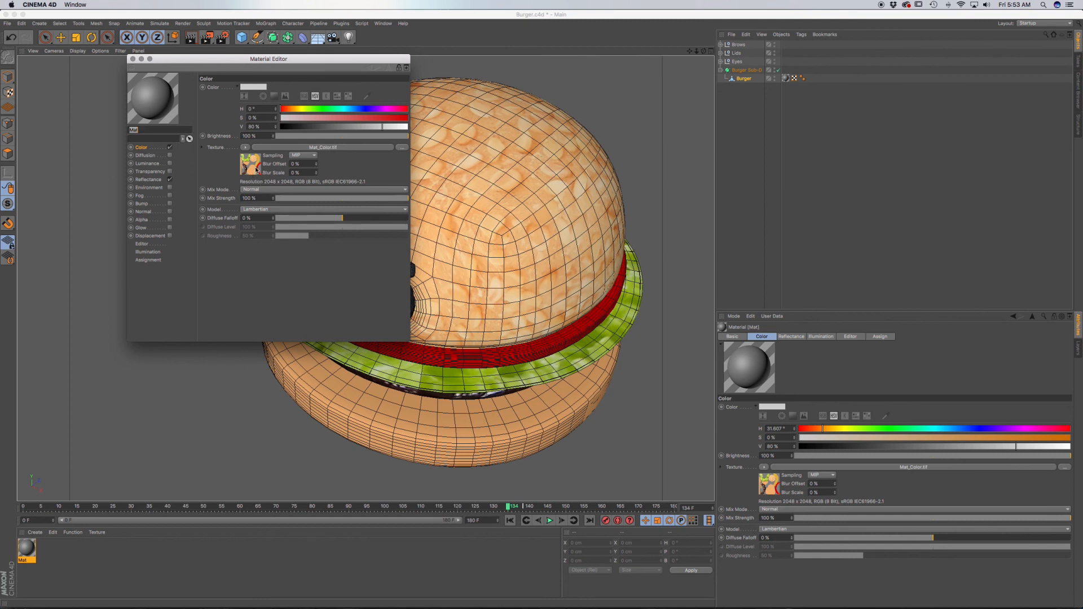
pyautogui.click(133, 58)
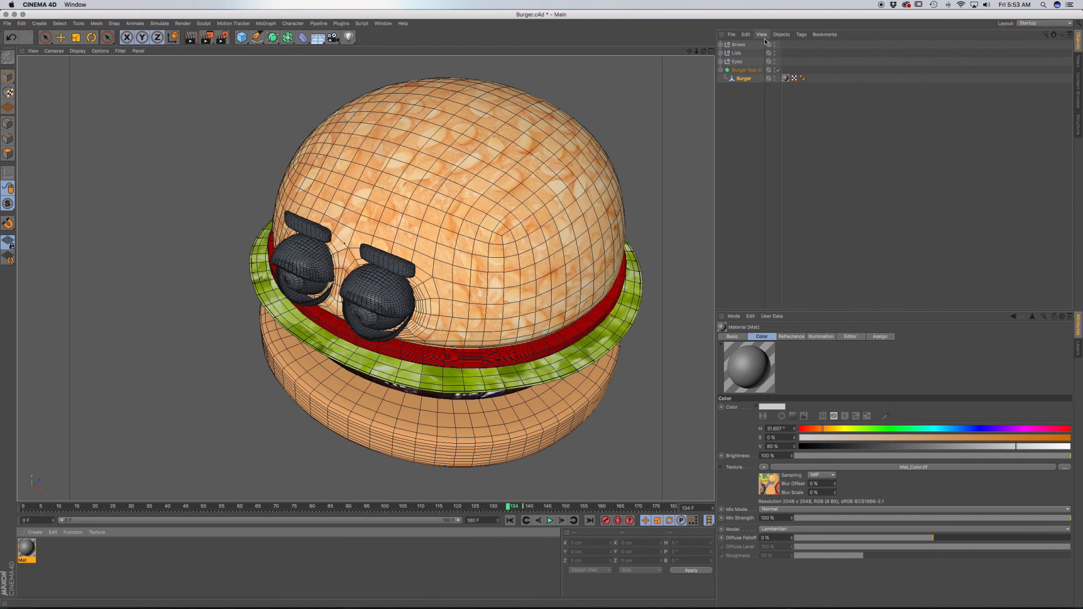
pyautogui.click(722, 62)
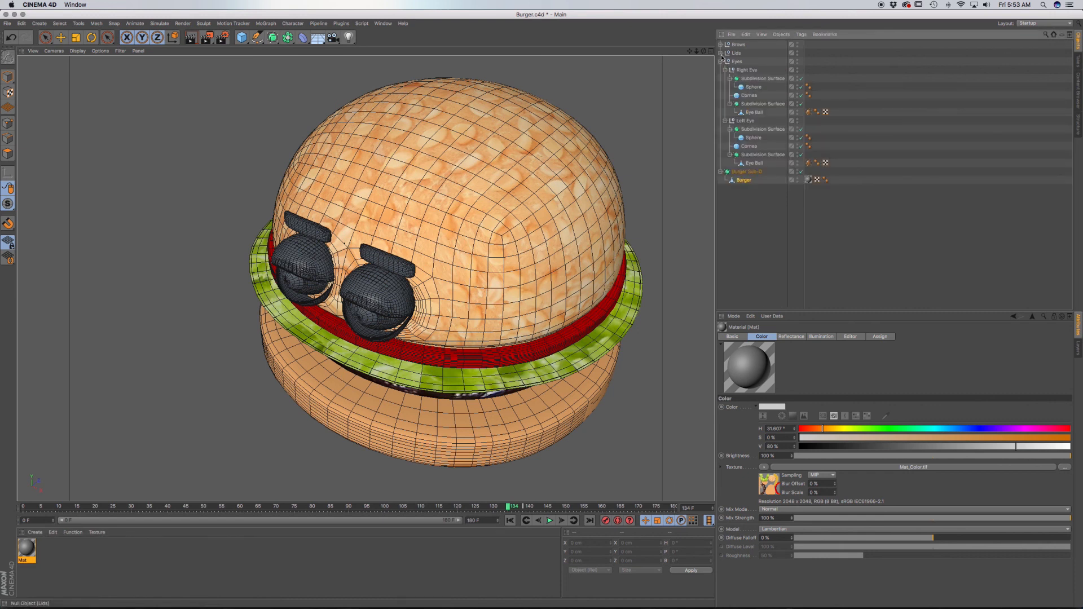
pyautogui.click(720, 54)
pyautogui.click(720, 53)
pyautogui.click(721, 62)
# Step: Create a dark brown material with color H 32°, S 36%, V 21% and apply it to the Brows group
pyautogui.doubleClick(58, 559)
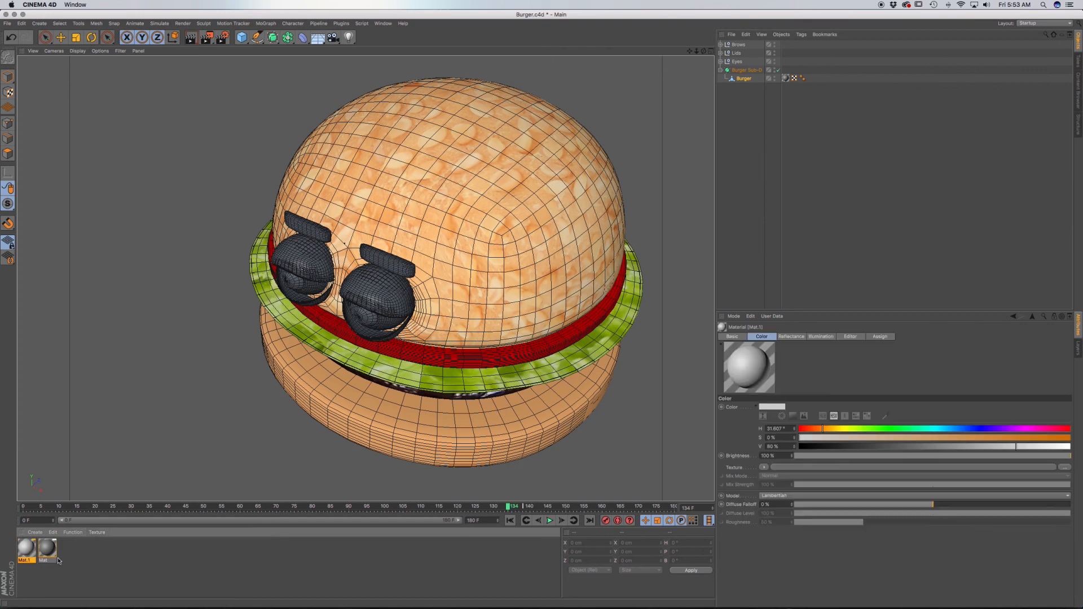
pyautogui.doubleClick(25, 550)
pyautogui.click(145, 149)
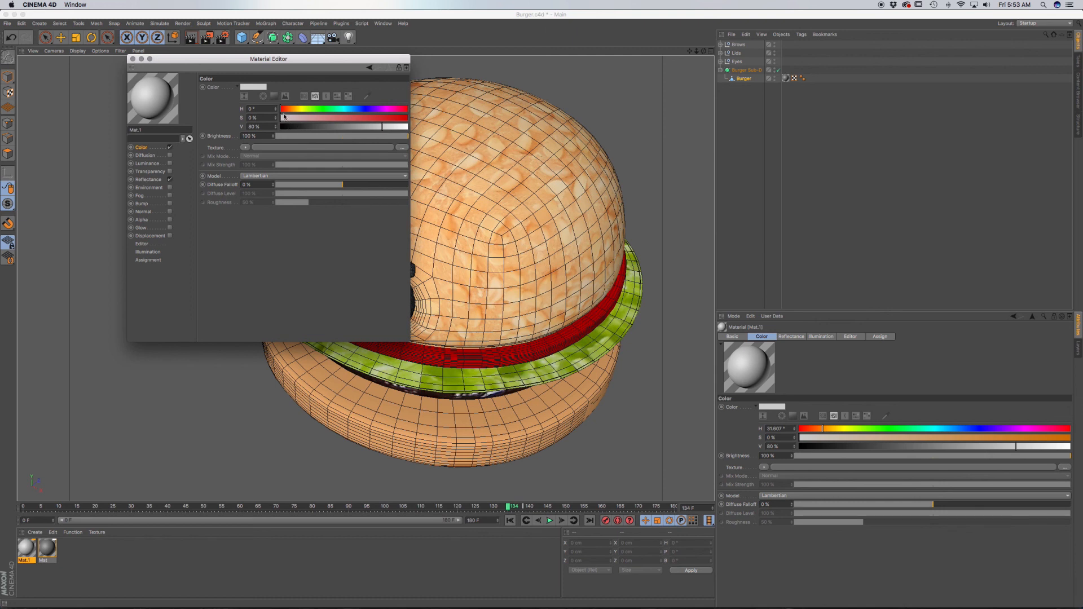
pyautogui.moveTo(383, 126); pyautogui.dragTo(299, 121)
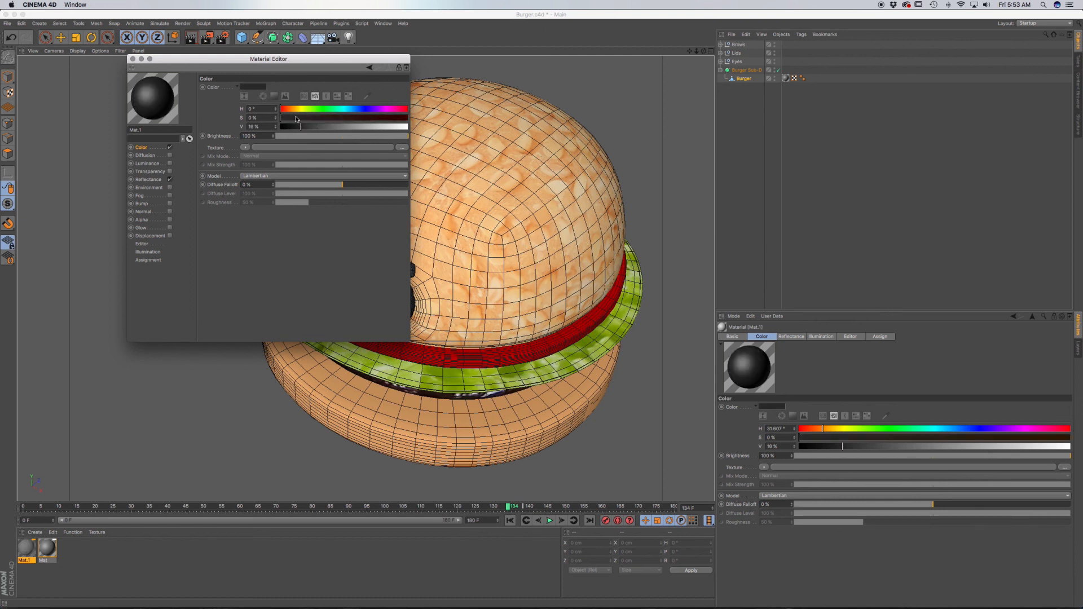
pyautogui.click(292, 110)
pyautogui.moveTo(285, 117); pyautogui.dragTo(326, 118)
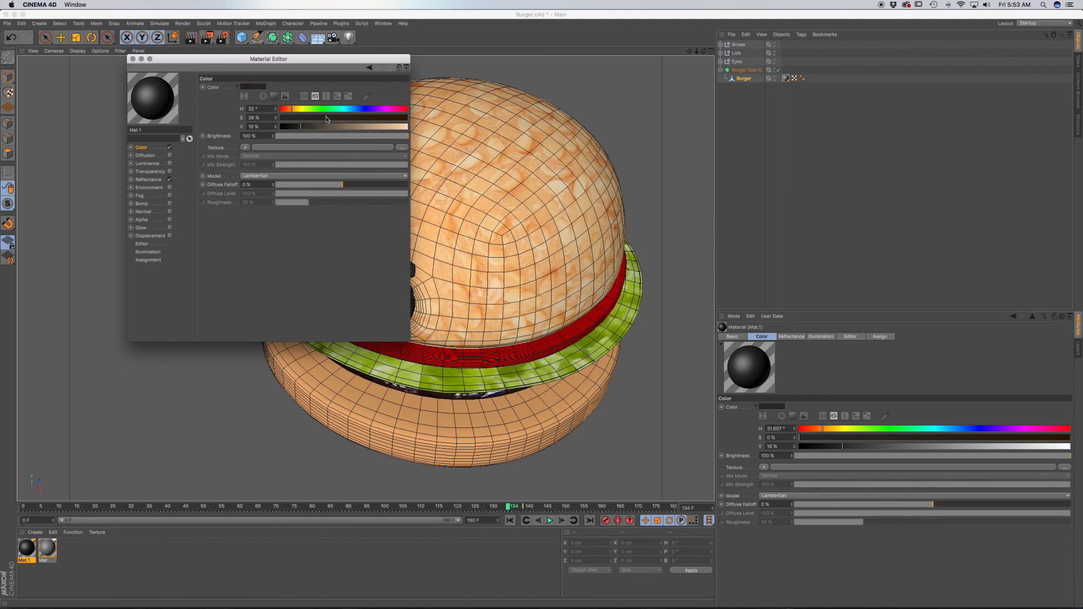
pyautogui.click(307, 127)
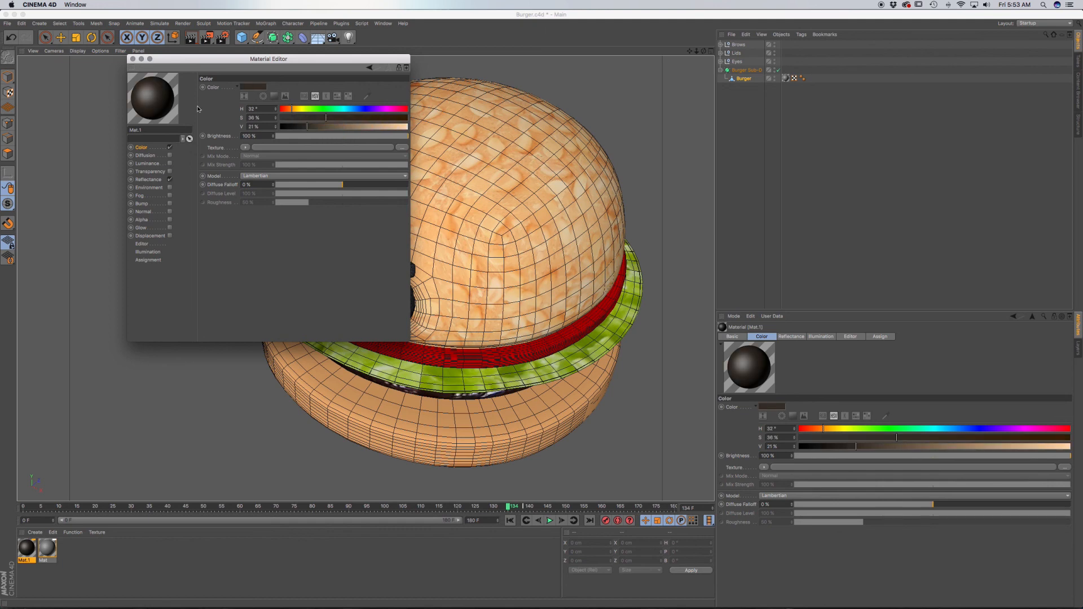
pyautogui.click(132, 59)
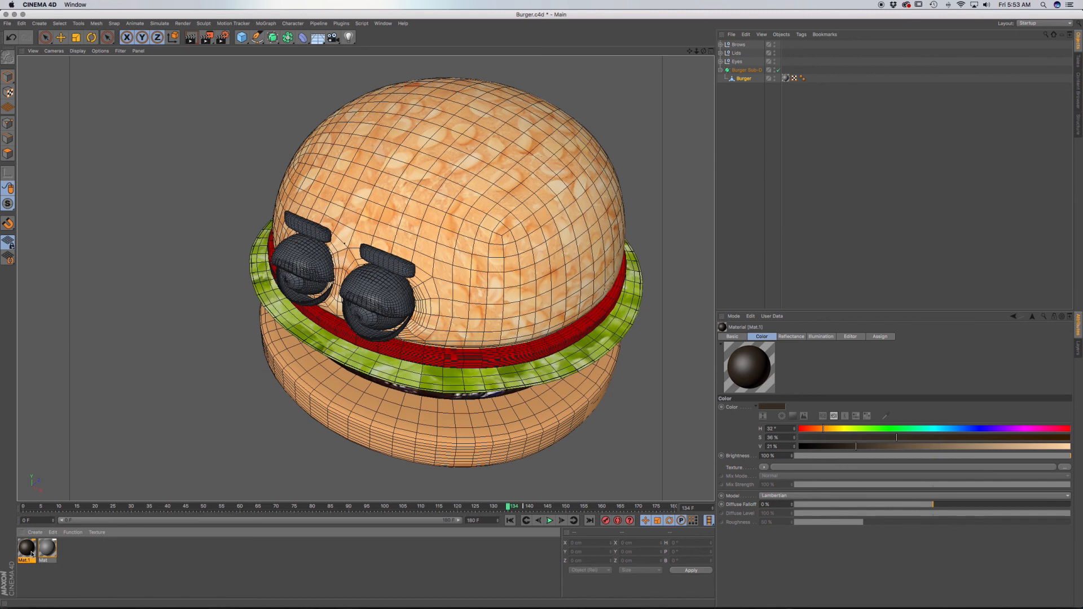
pyautogui.moveTo(27, 548); pyautogui.dragTo(737, 45)
# Step: Create another material with its color sampled from the top bun and apply it to the Lids group
pyautogui.doubleClick(87, 548)
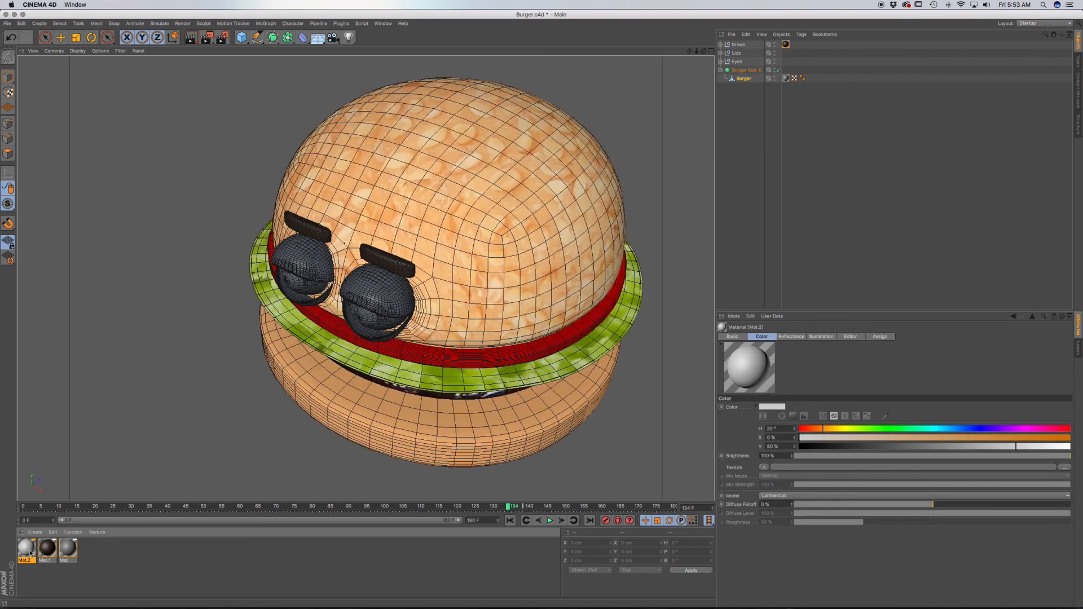
pyautogui.doubleClick(28, 552)
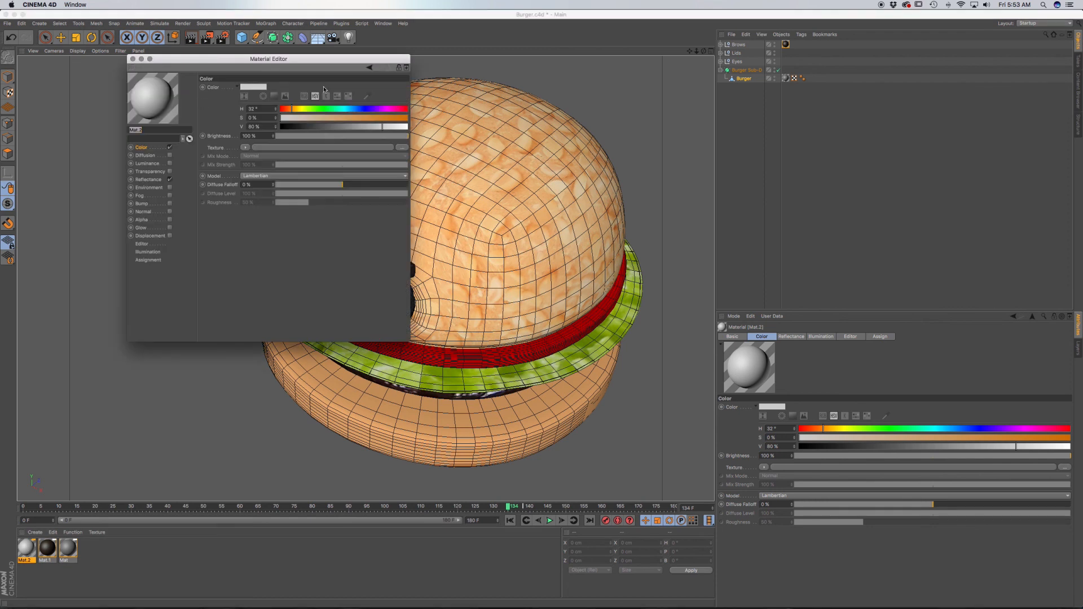
pyautogui.click(367, 96)
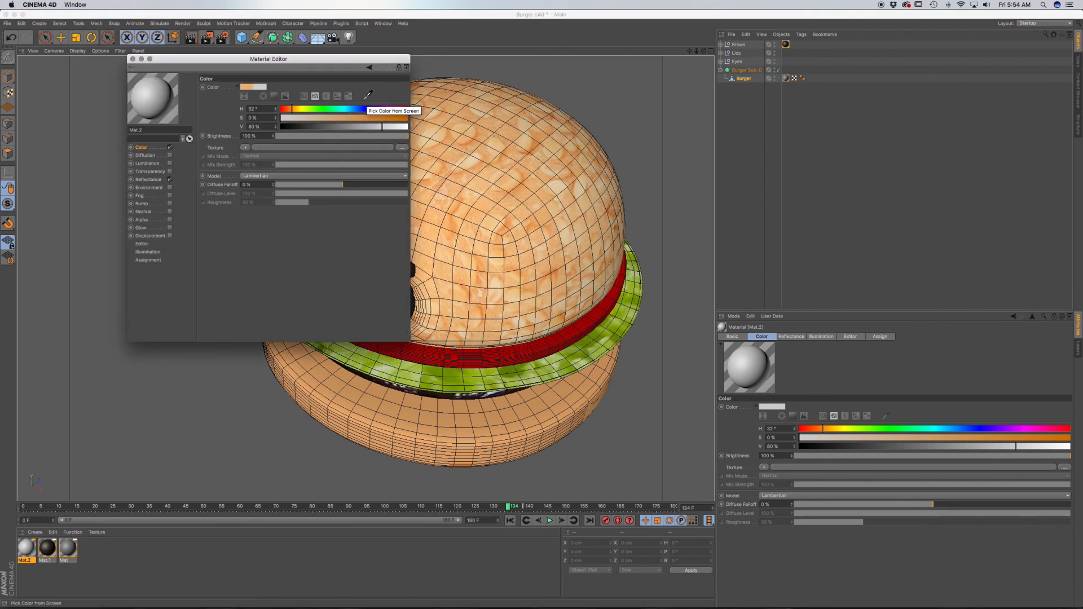
pyautogui.click(449, 159)
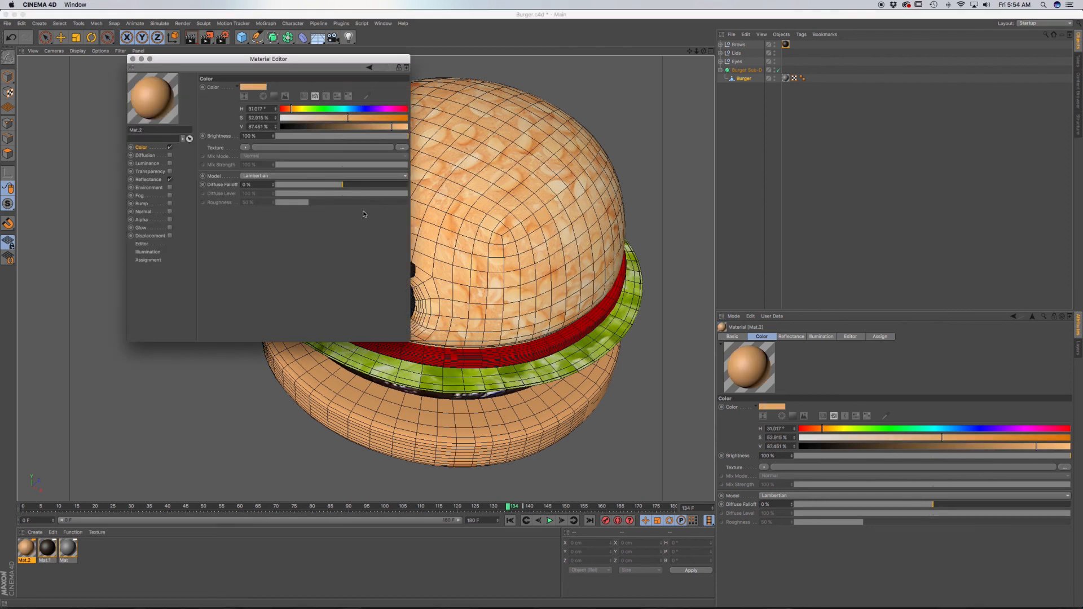
pyautogui.click(133, 59)
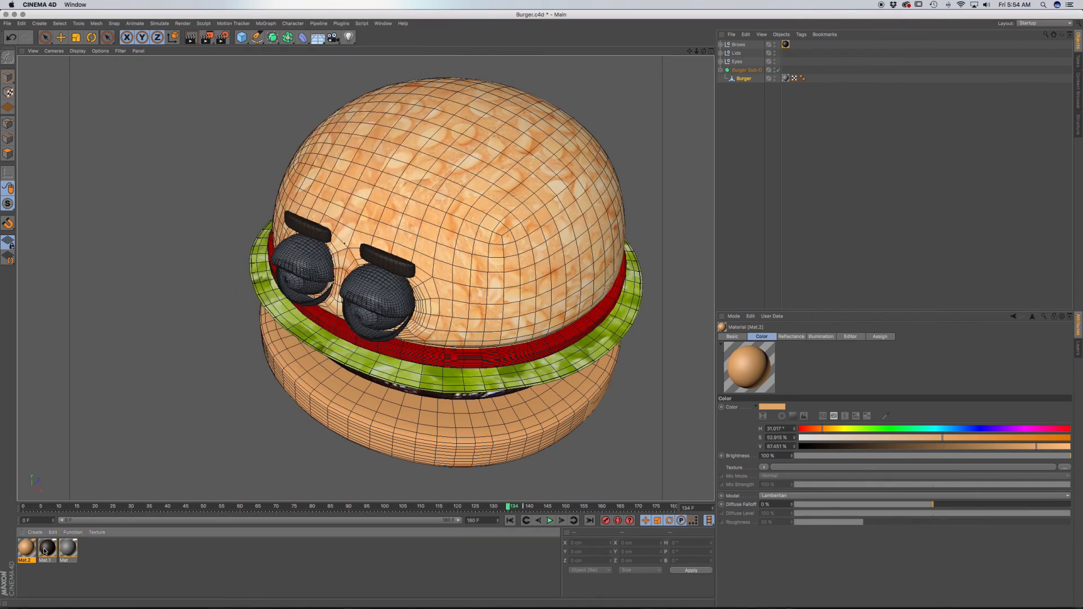
pyautogui.moveTo(789, 217); pyautogui.dragTo(737, 53)
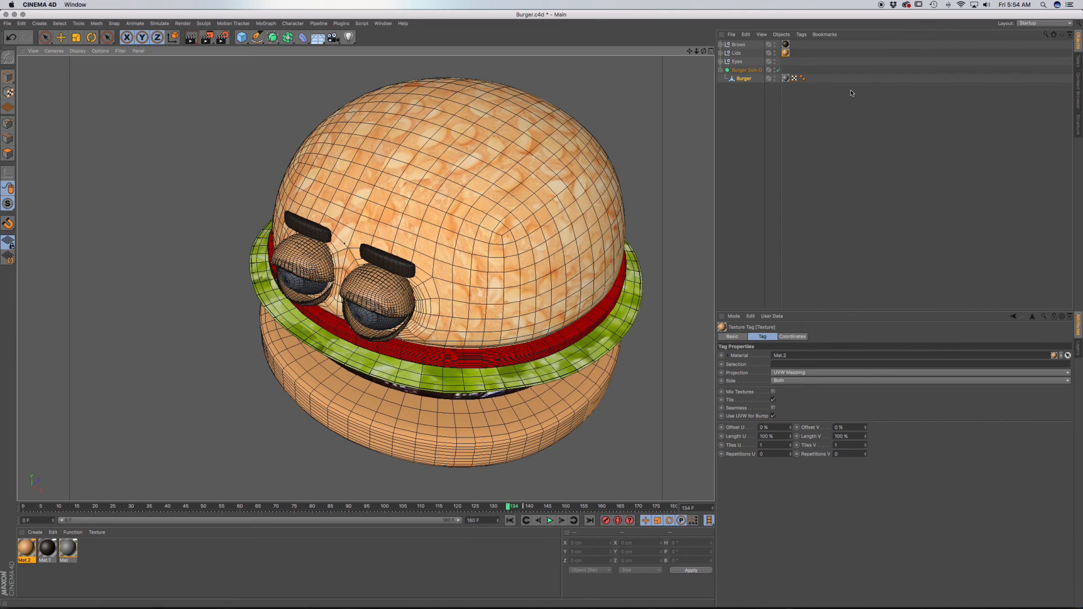
# Step: Expand the Eyes group and create a pure white material with the color's V at 100%
pyautogui.click(721, 61)
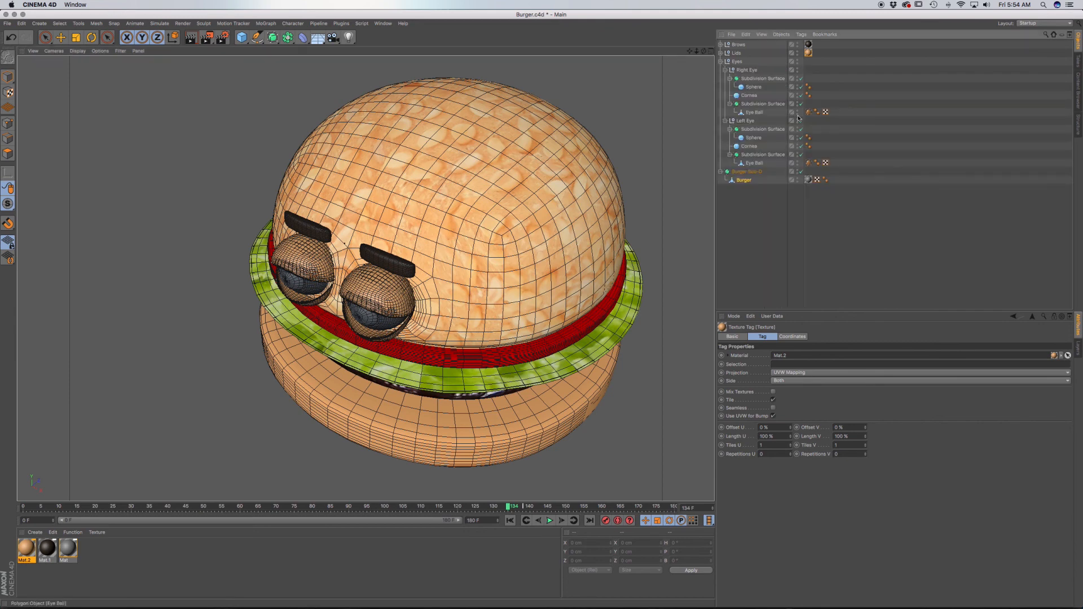
pyautogui.doubleClick(133, 550)
pyautogui.doubleClick(26, 552)
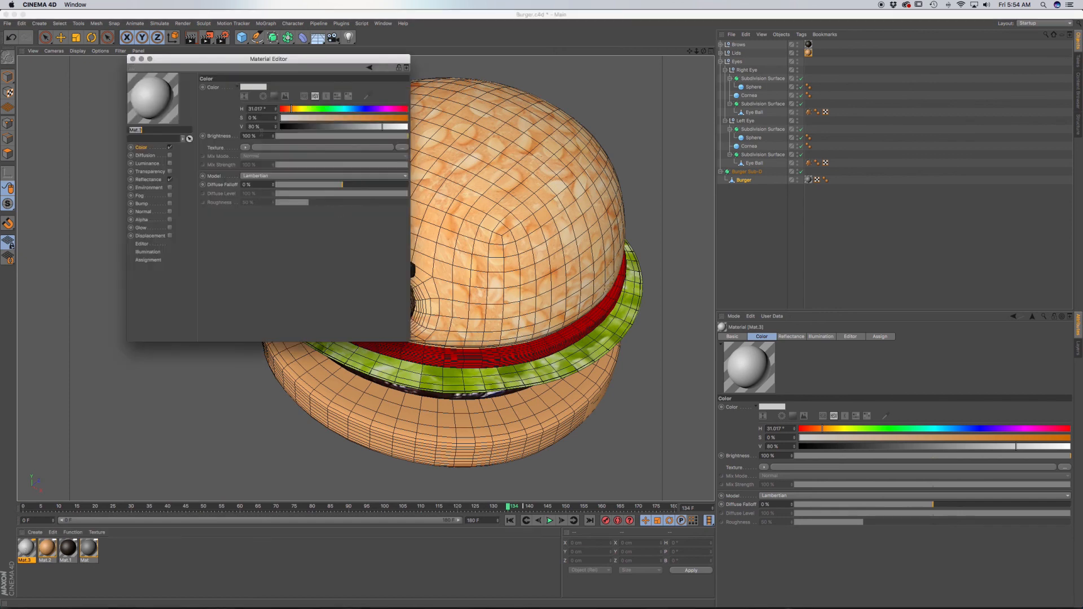
pyautogui.click(257, 88)
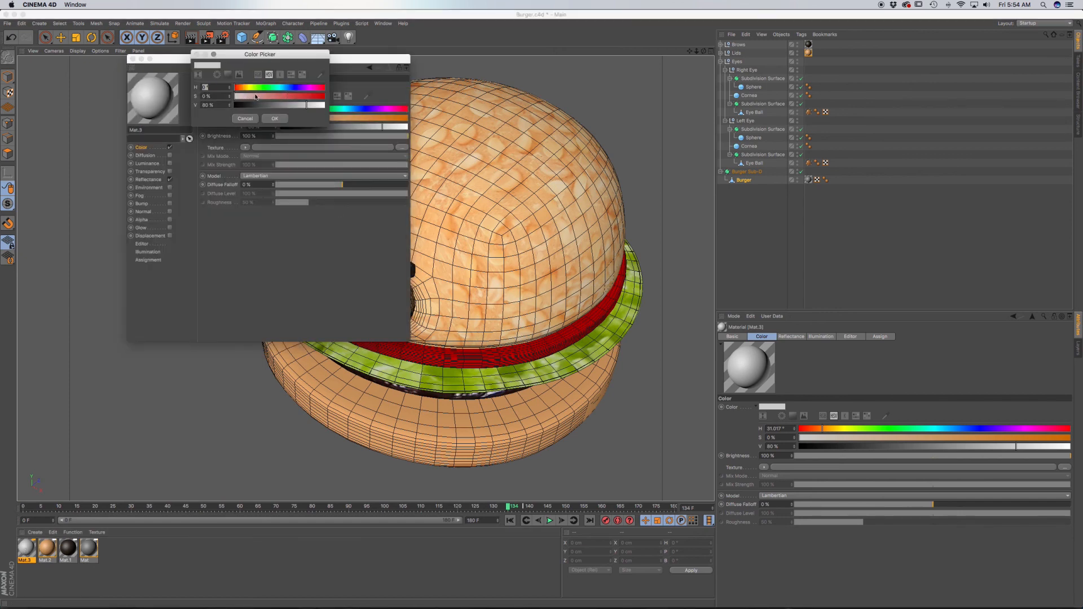
pyautogui.moveTo(307, 105); pyautogui.dragTo(326, 105)
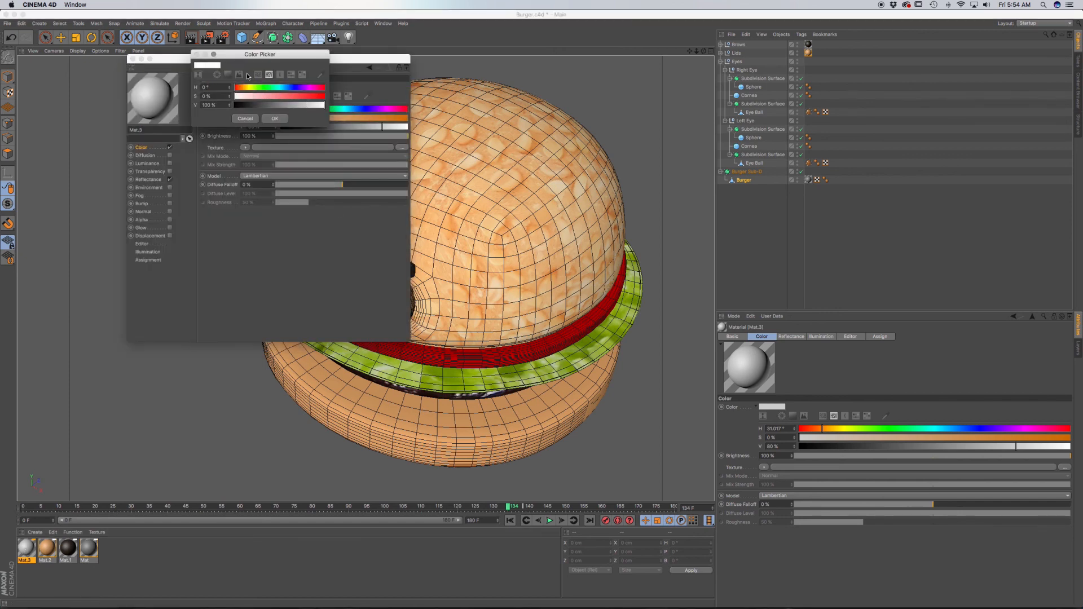
pyautogui.click(274, 120)
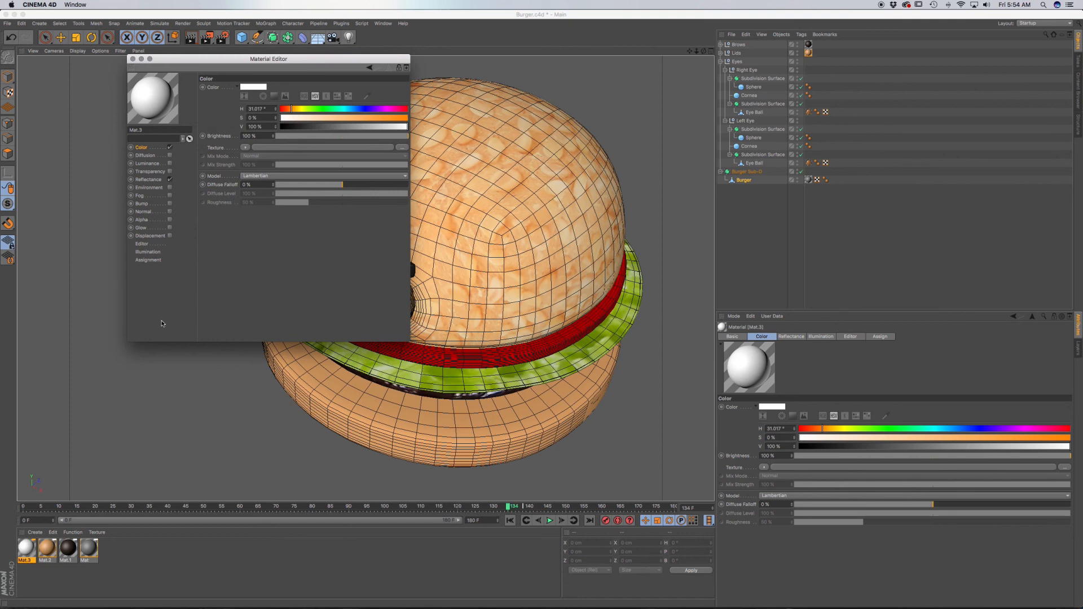
pyautogui.click(133, 58)
# Step: Apply the white material to both Eye Ball objects and the dark brown material to both Cornea objects
pyautogui.moveTo(29, 547); pyautogui.dragTo(756, 164)
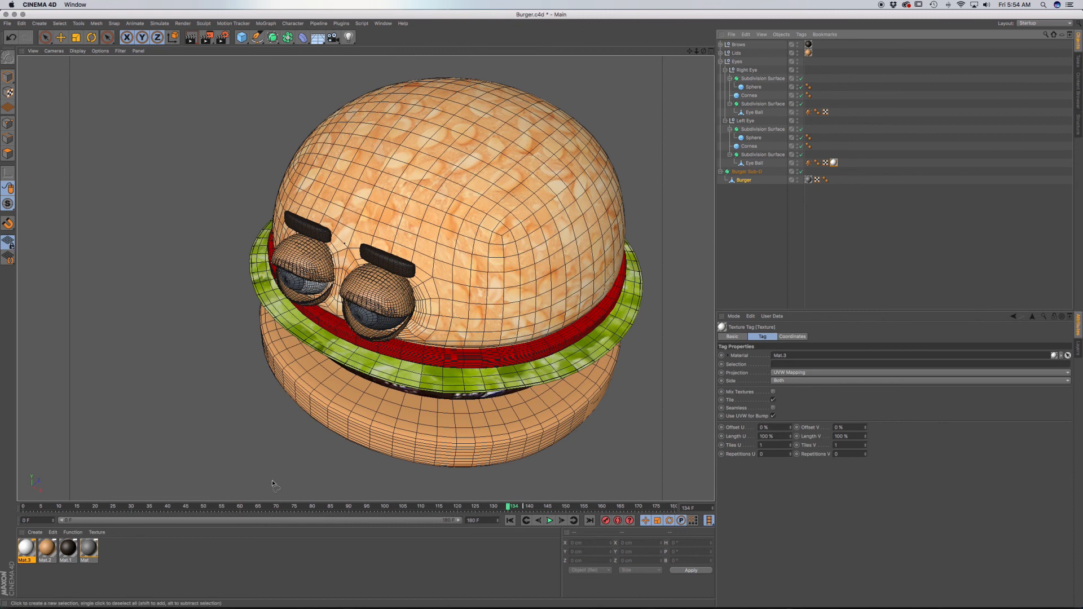
pyautogui.moveTo(743, 121); pyautogui.dragTo(762, 111)
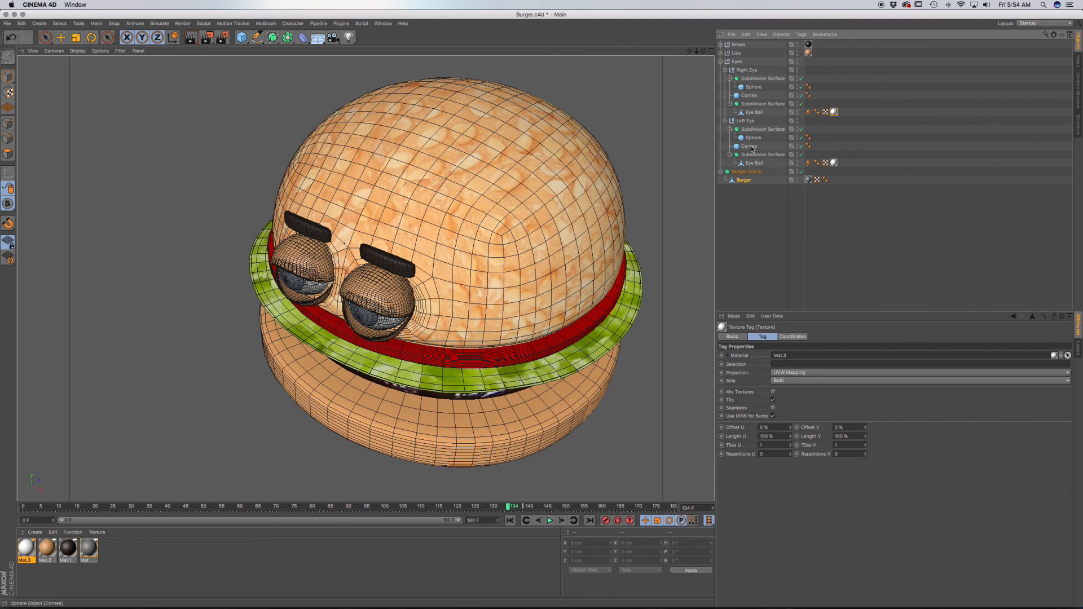
pyautogui.moveTo(67, 547); pyautogui.dragTo(757, 147)
pyautogui.moveTo(67, 547); pyautogui.dragTo(756, 95)
# Step: Frame the whole burger in a three-quarter front view and render it to the Picture Viewer
pyautogui.scroll(-2, 426, 312)
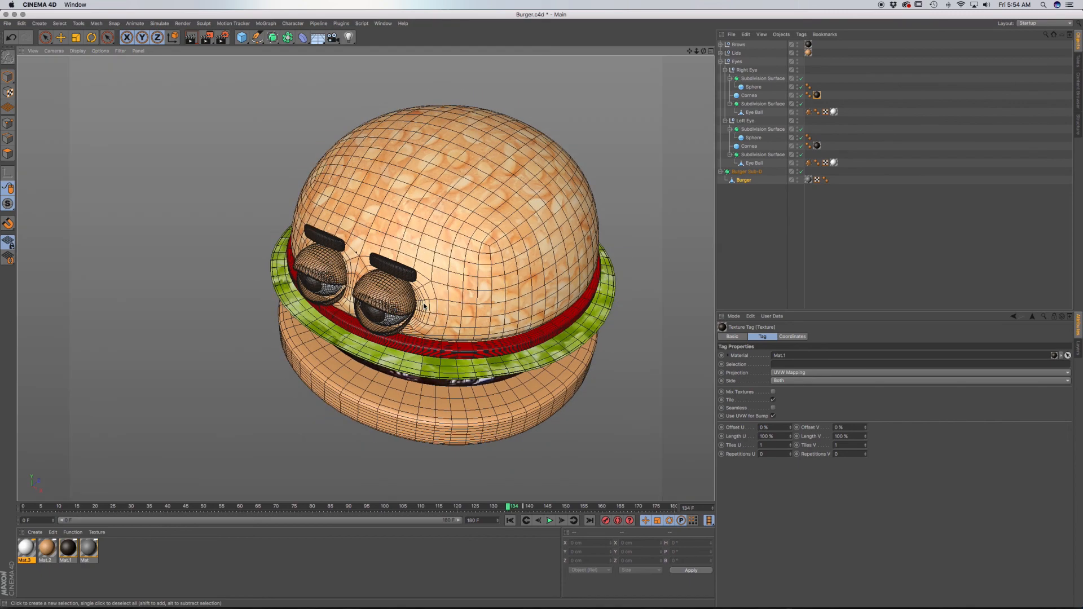
pyautogui.keyDown('alt'); pyautogui.moveTo(491, 275); pyautogui.dragTo(405, 285, button='middle'); pyautogui.keyUp('alt')
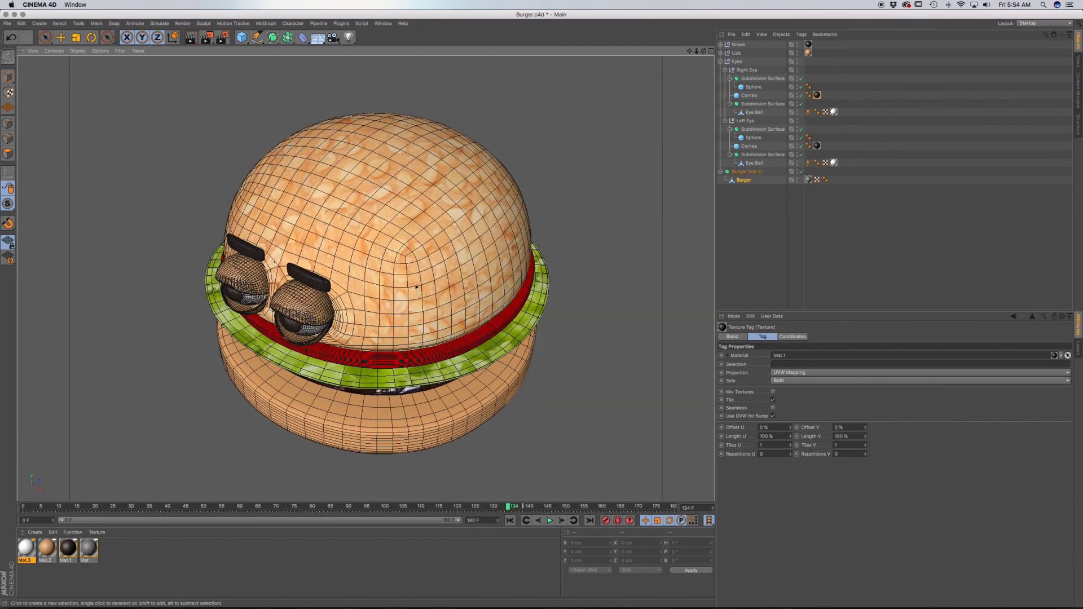
pyautogui.keyDown('alt'); pyautogui.moveTo(420, 287); pyautogui.dragTo(446, 244); pyautogui.keyUp('alt')
pyautogui.keyDown('alt'); pyautogui.moveTo(434, 268); pyautogui.dragTo(445, 238, button='middle'); pyautogui.keyUp('alt')
pyautogui.keyDown('alt'); pyautogui.moveTo(433, 242); pyautogui.dragTo(419, 259); pyautogui.keyUp('alt')
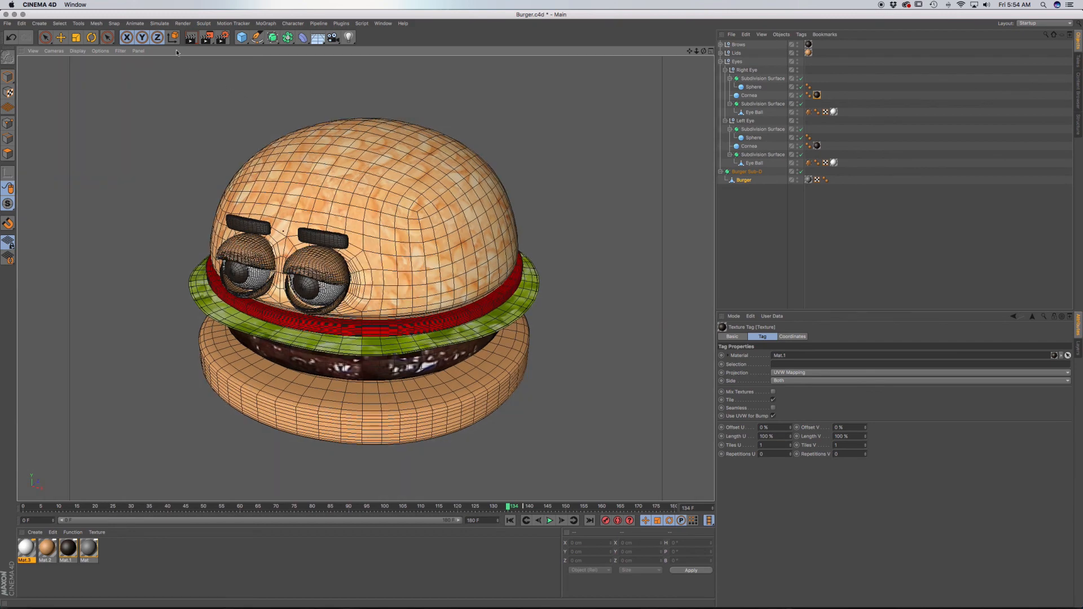
pyautogui.click(207, 37)
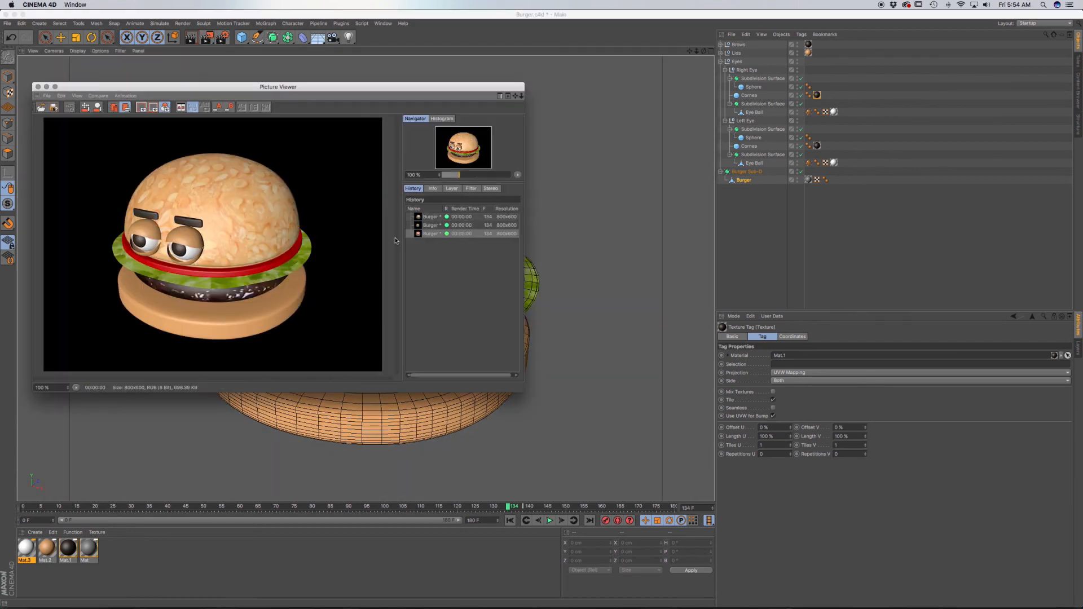